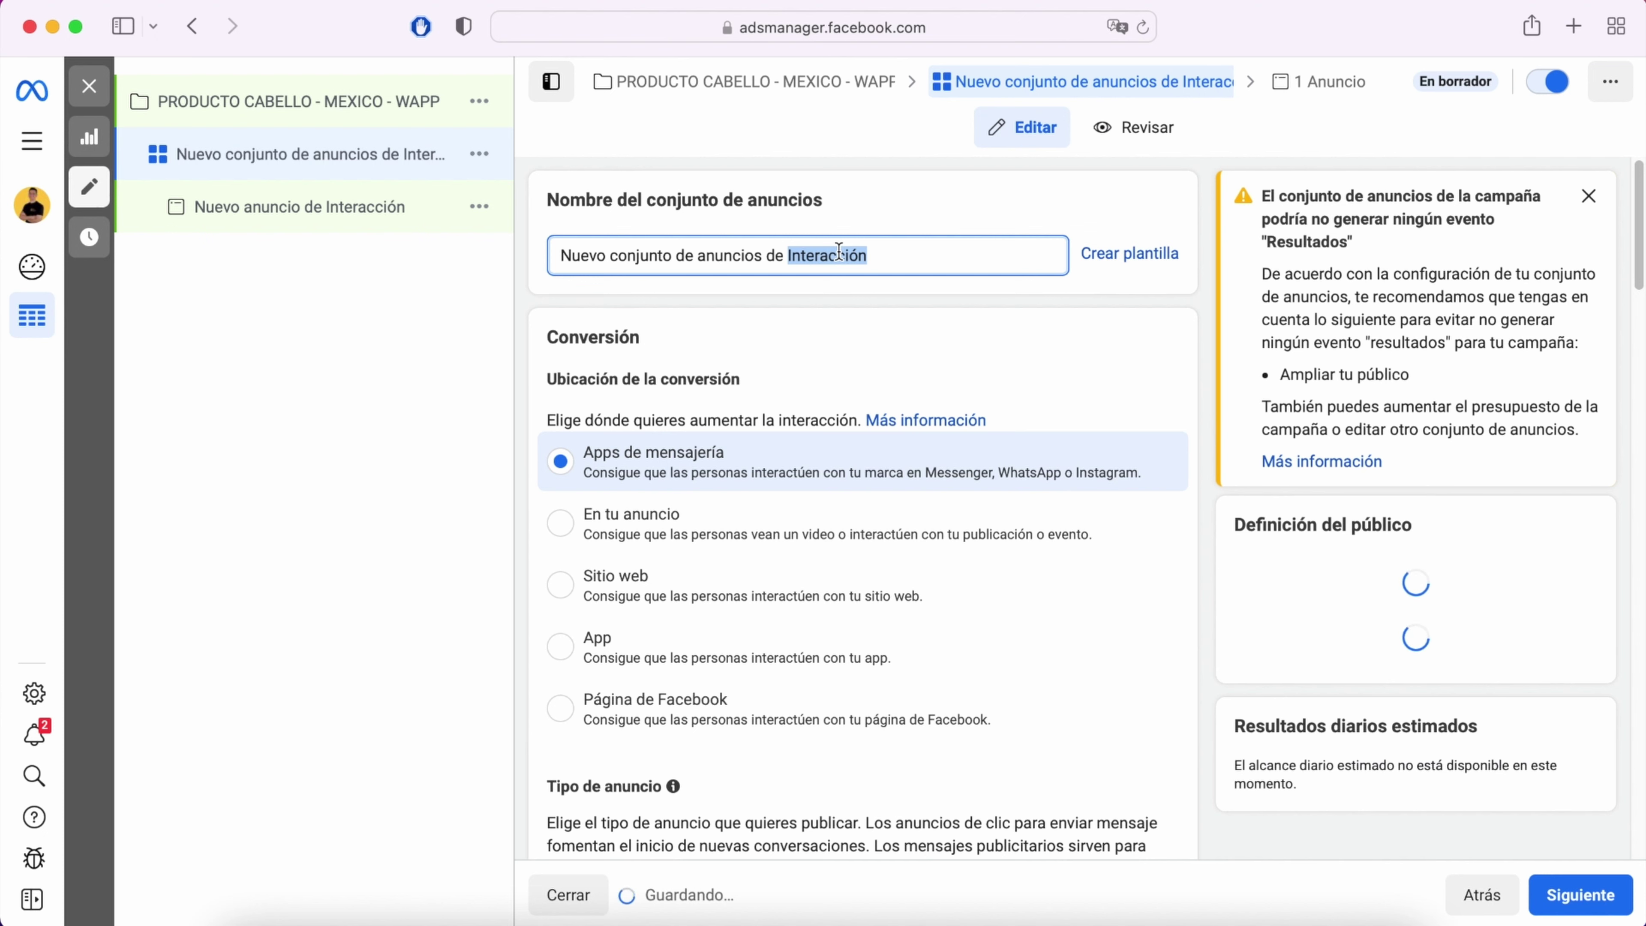
Step: Rename the ad set to "PRODUCTO CABELLO- MEXICO MUJERES 18-65"
triple_click(885, 256)
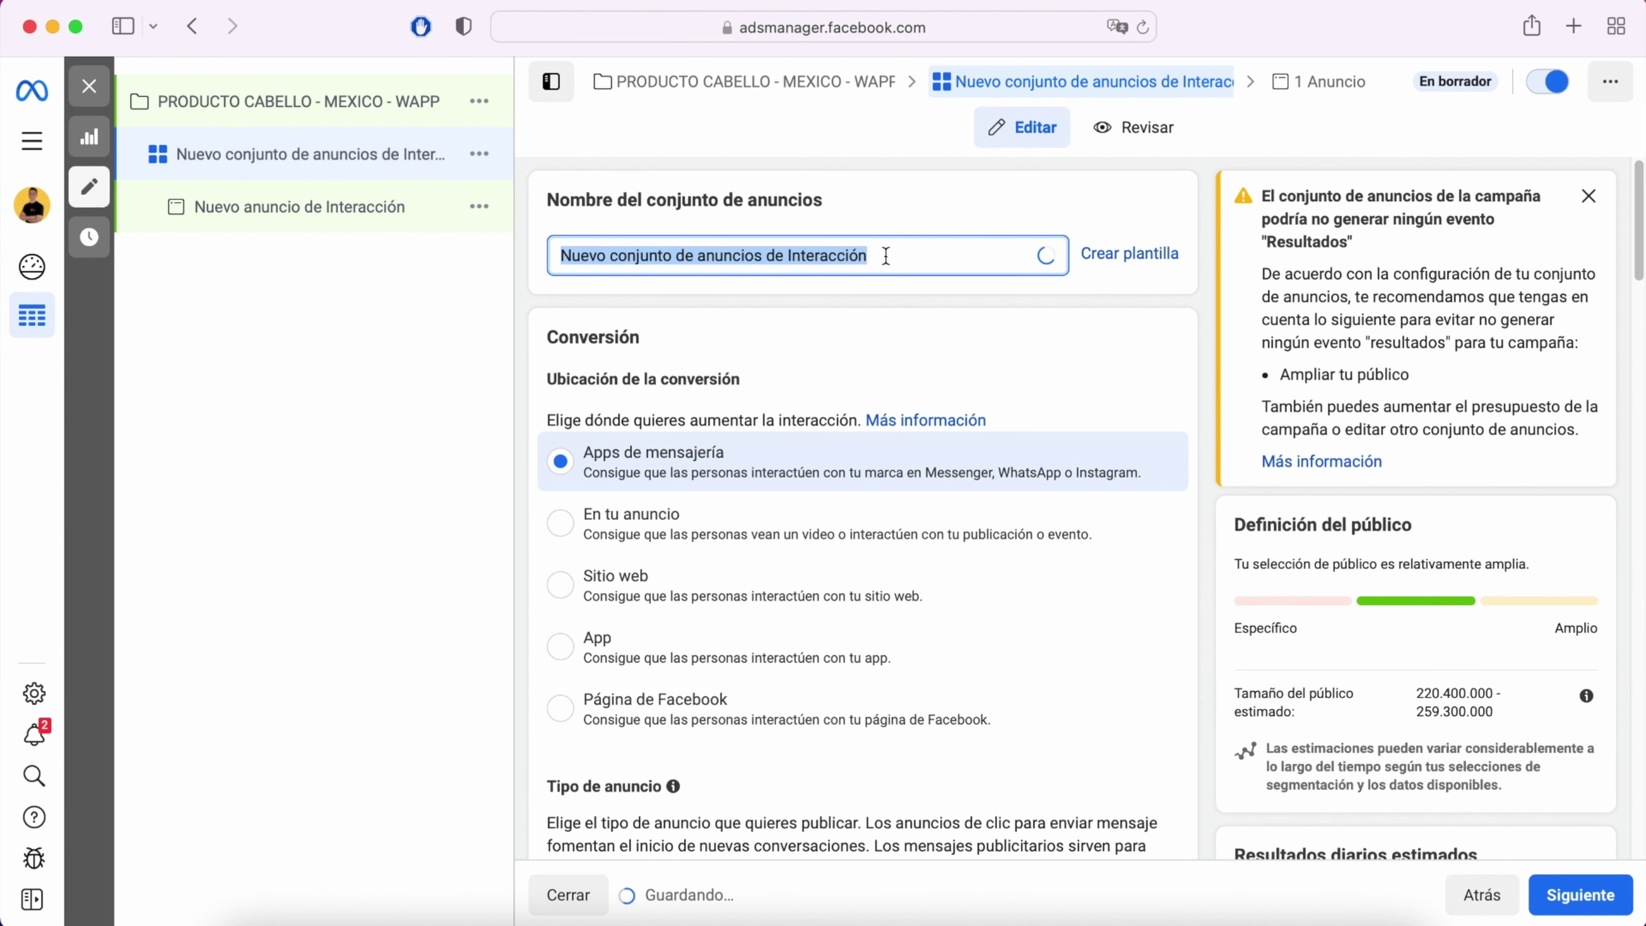
type("PRODUCTO CABELLO- MEXICO MUJERES 18-65")
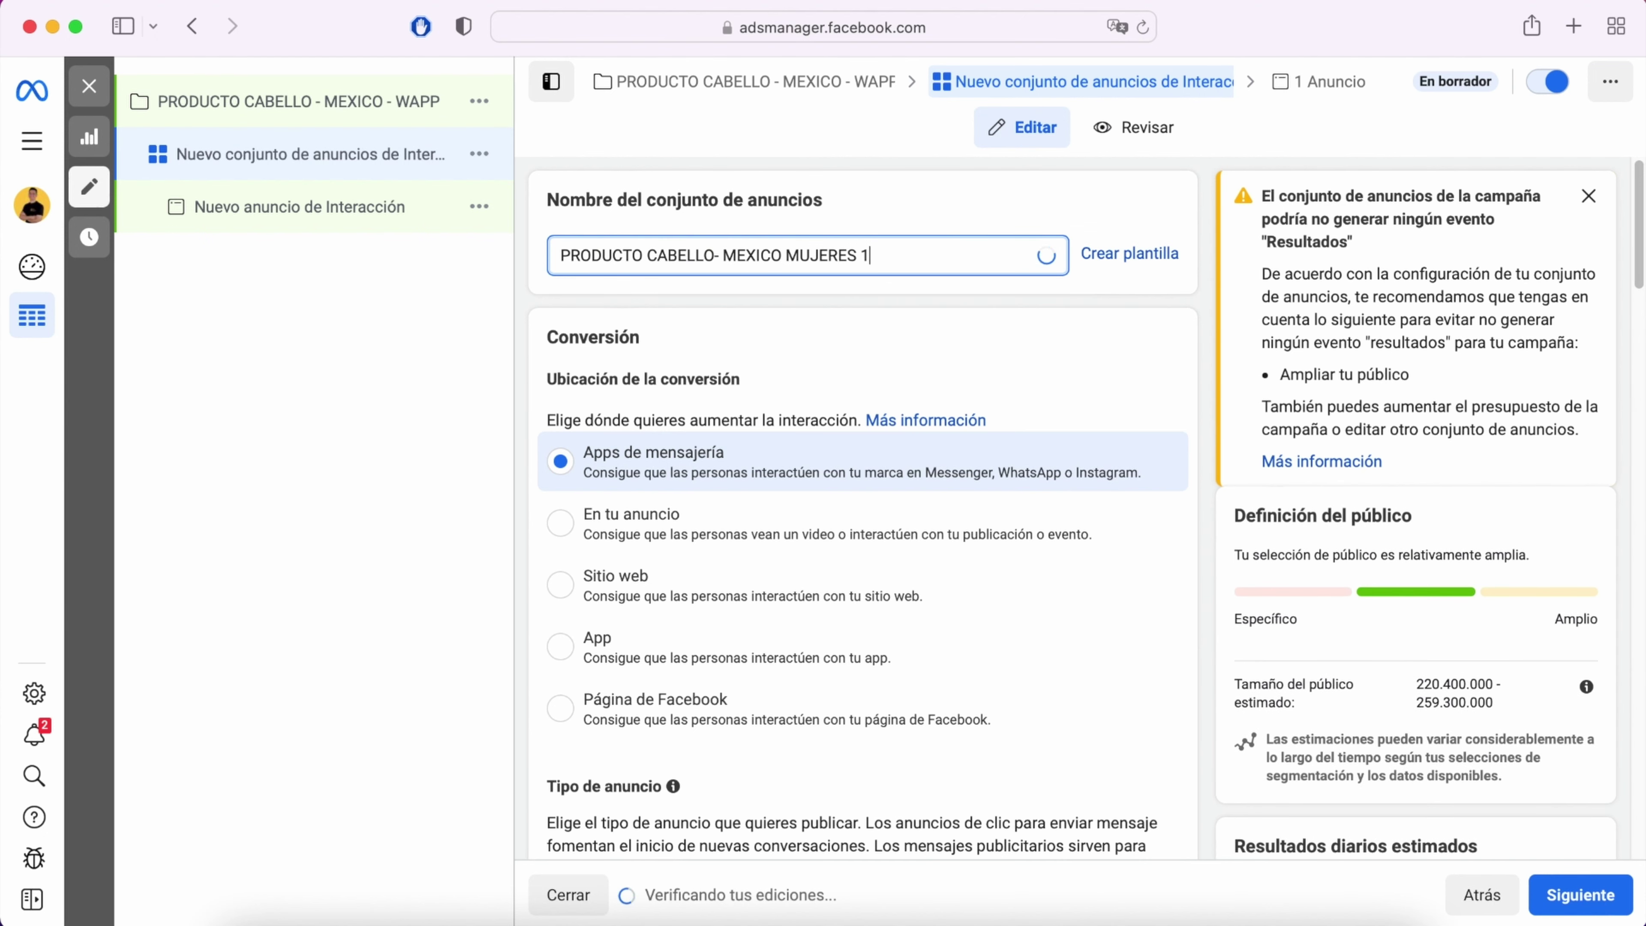
Step: Deselect Messenger and Instagram as messaging destinations, leaving only WhatsApp for the ad set
scroll(724, 305, "down", 1)
scroll(732, 312, "down", 2)
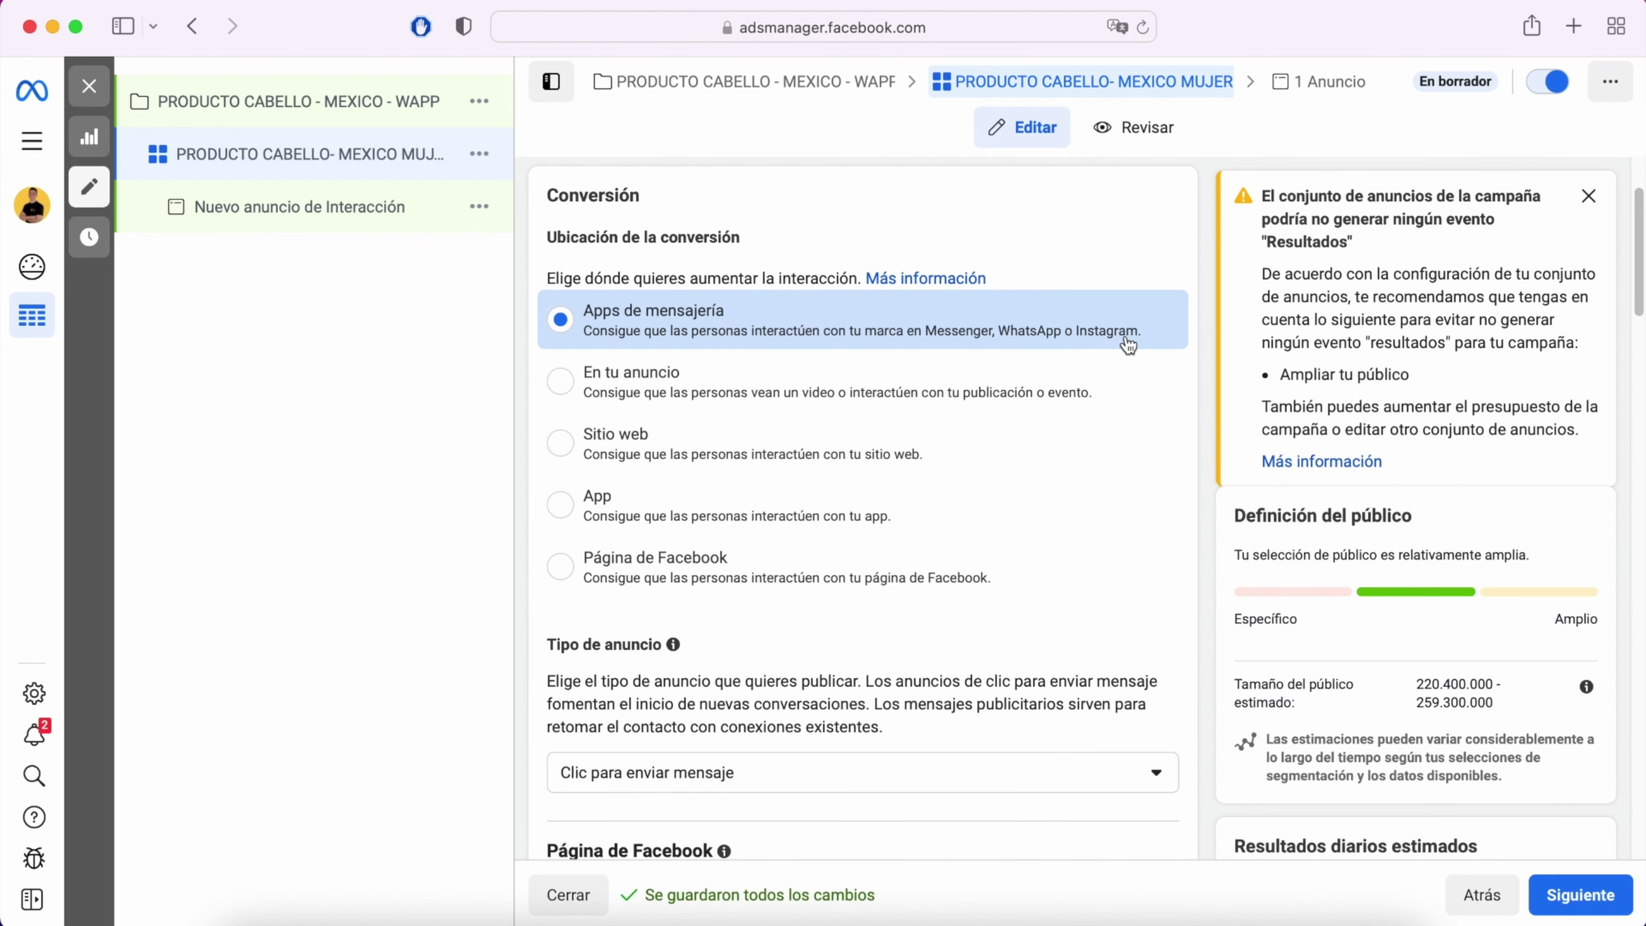
scroll(1128, 337, "down", 5)
scroll(1108, 349, "down", 3)
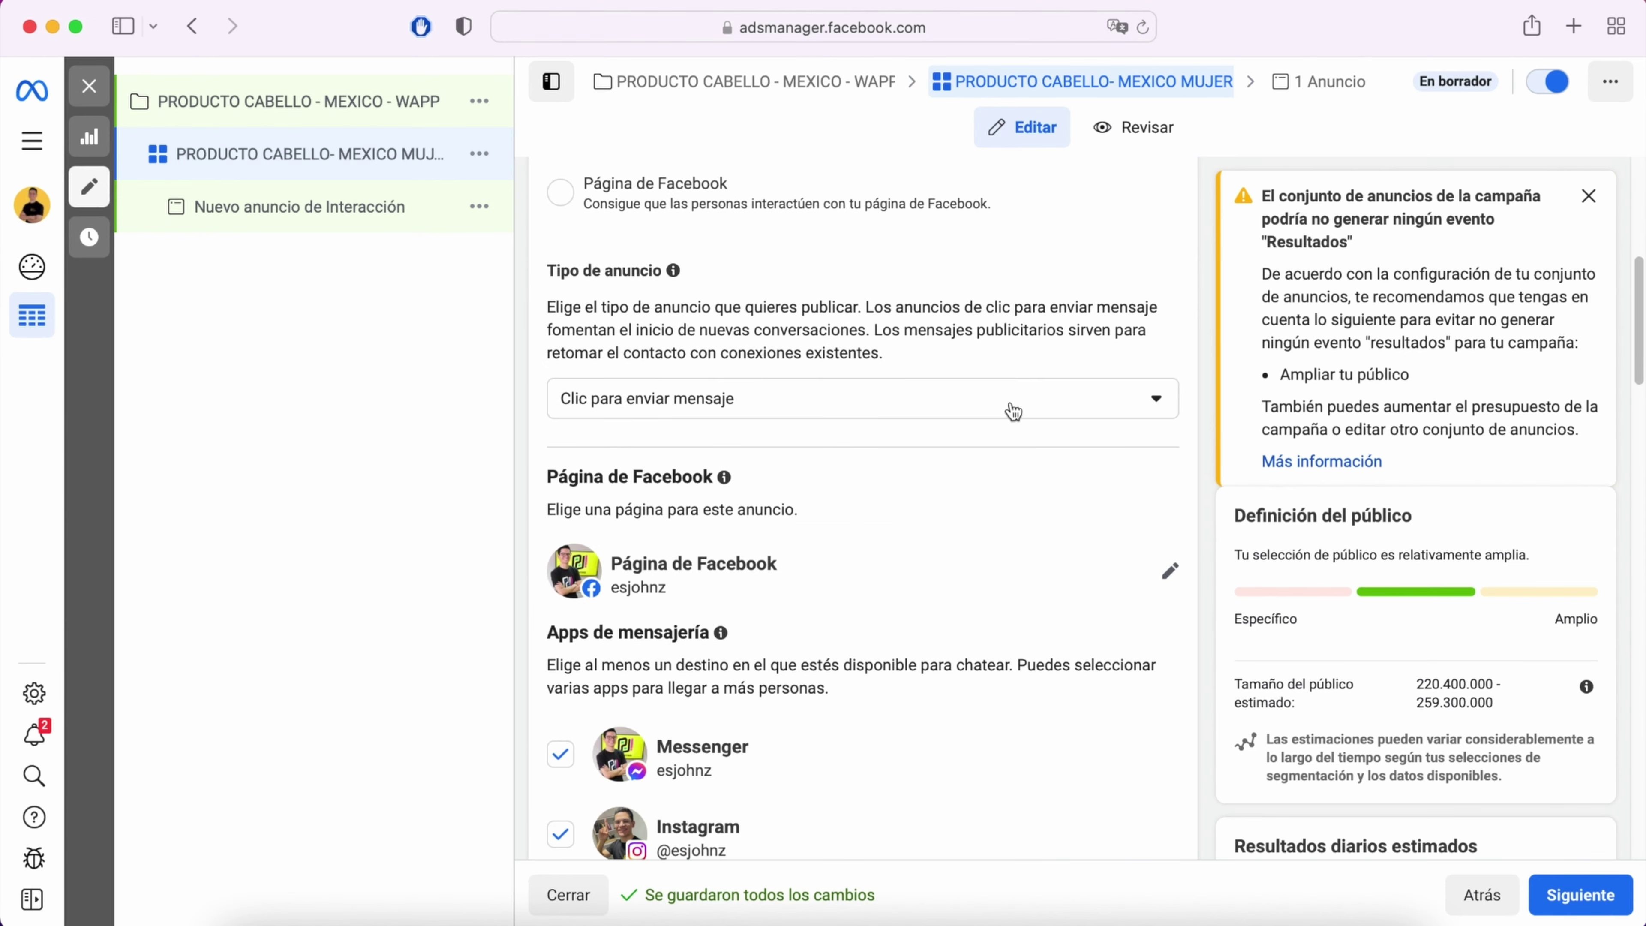
scroll(717, 548, "down", 1)
scroll(714, 538, "down", 5)
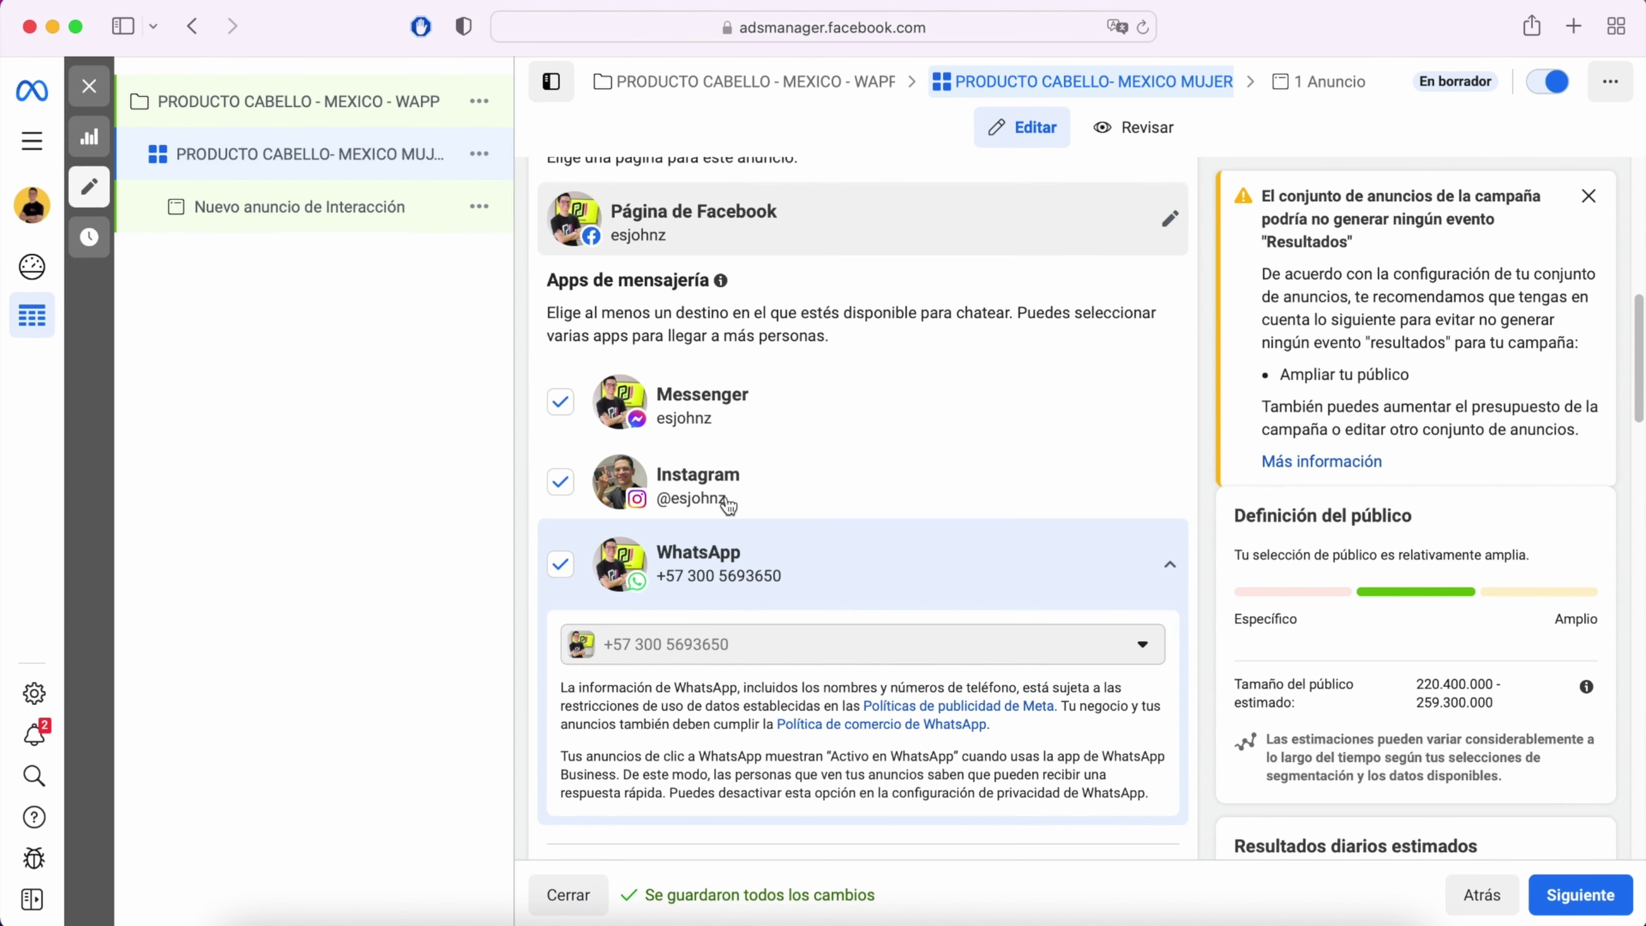
scroll(691, 336, "up", 3)
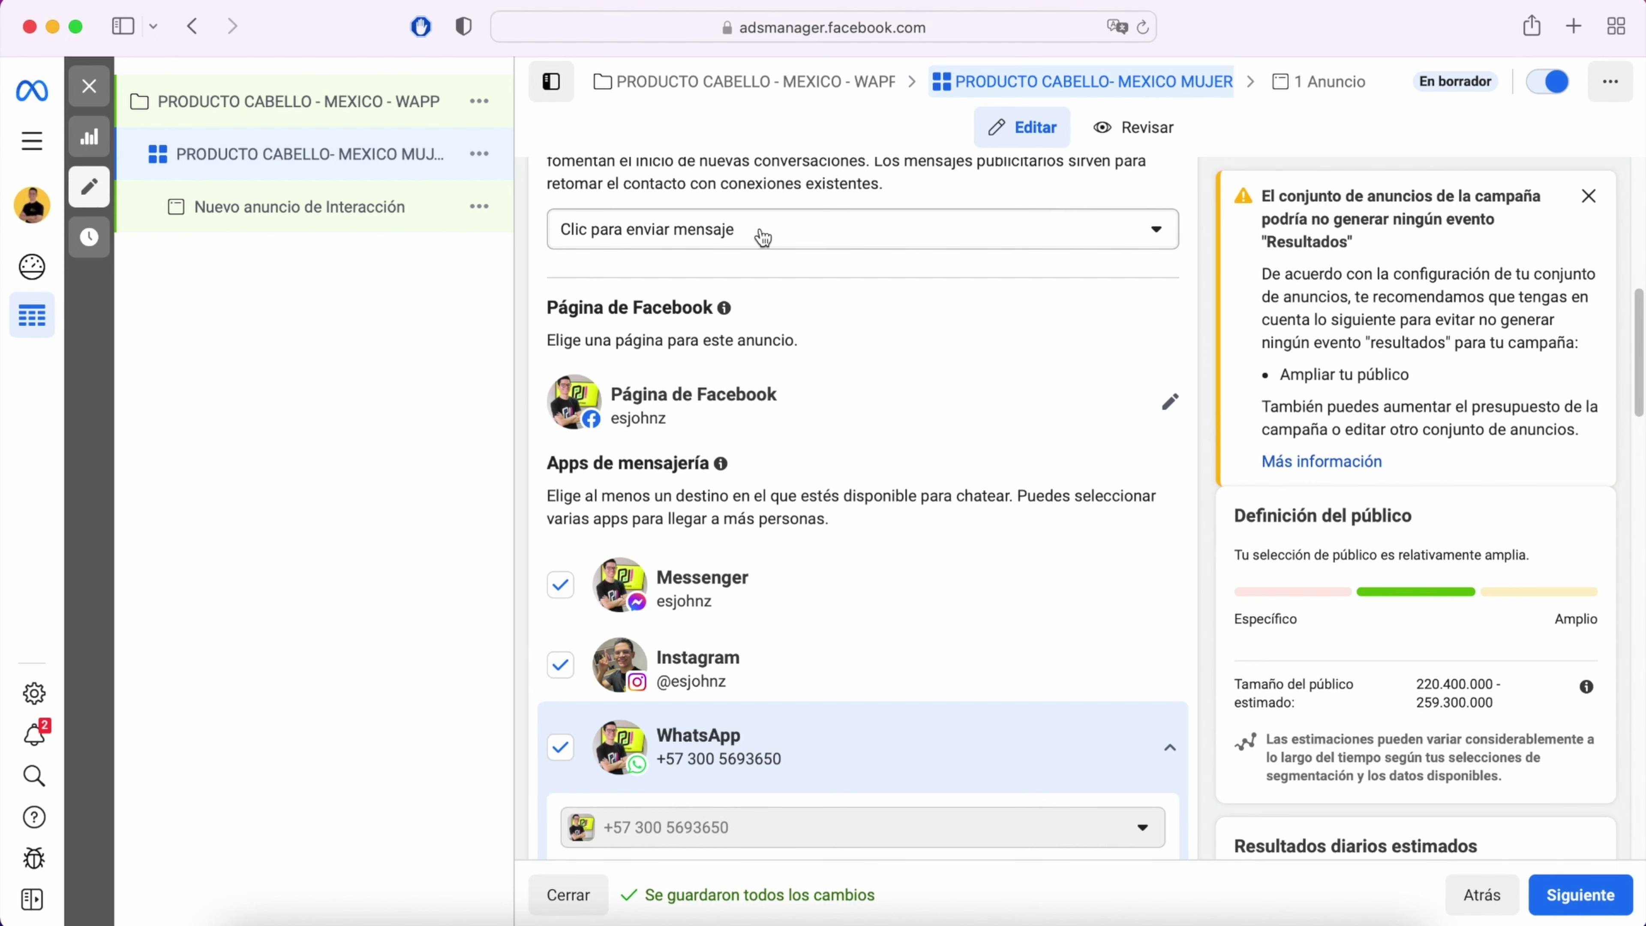
scroll(668, 428, "down", 3)
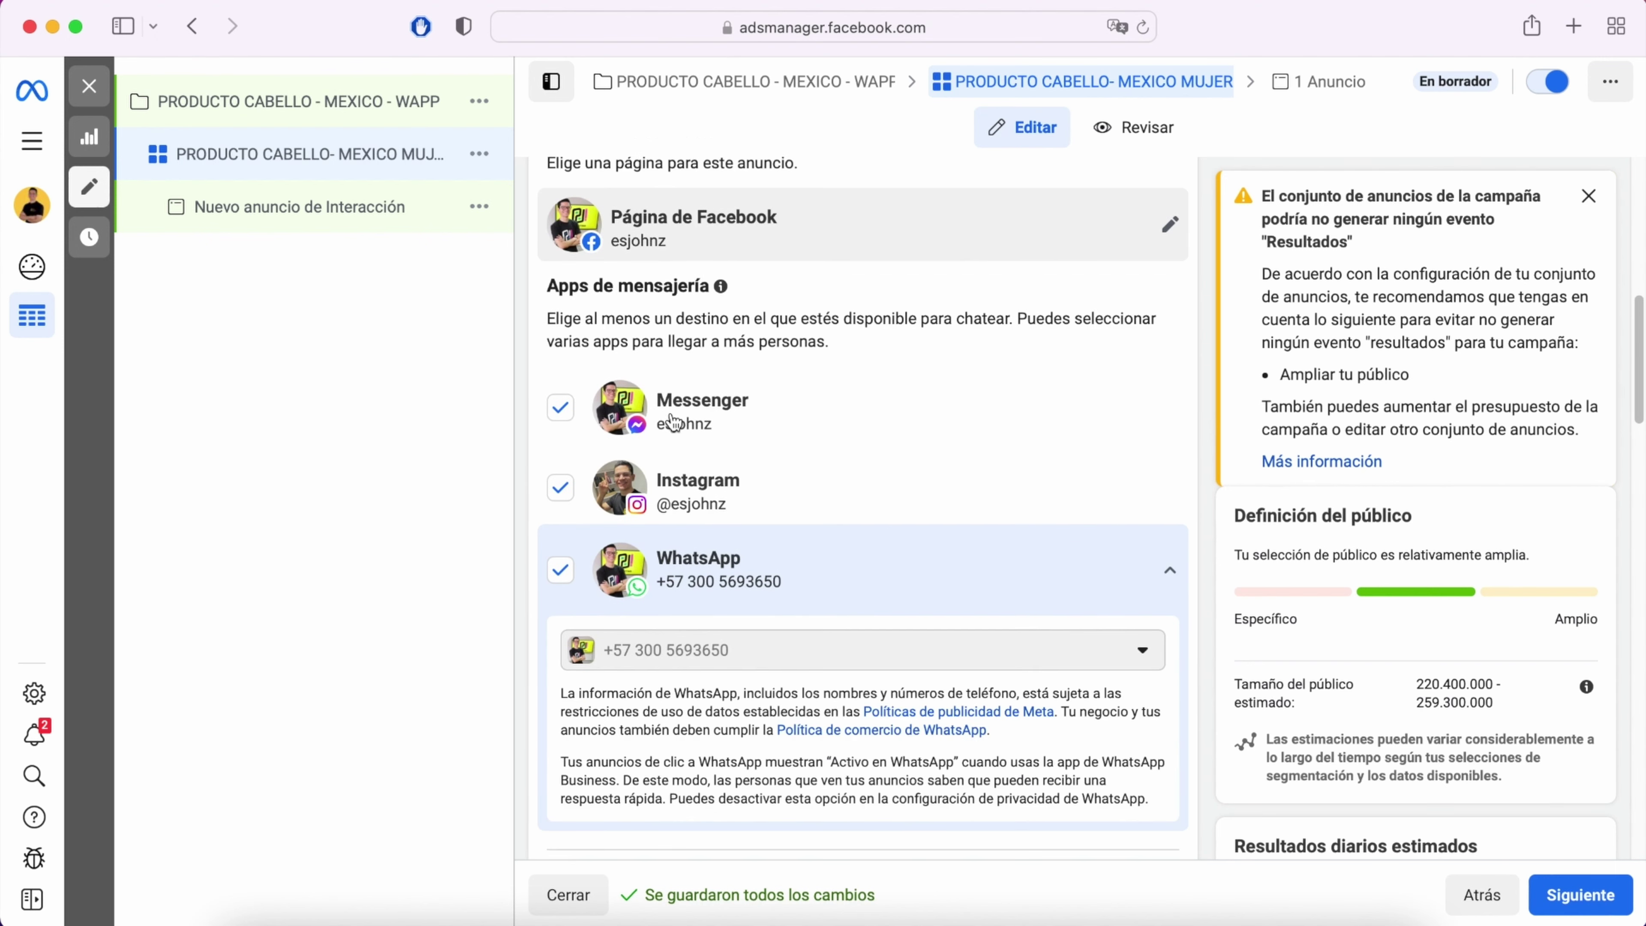
left_click(561, 492)
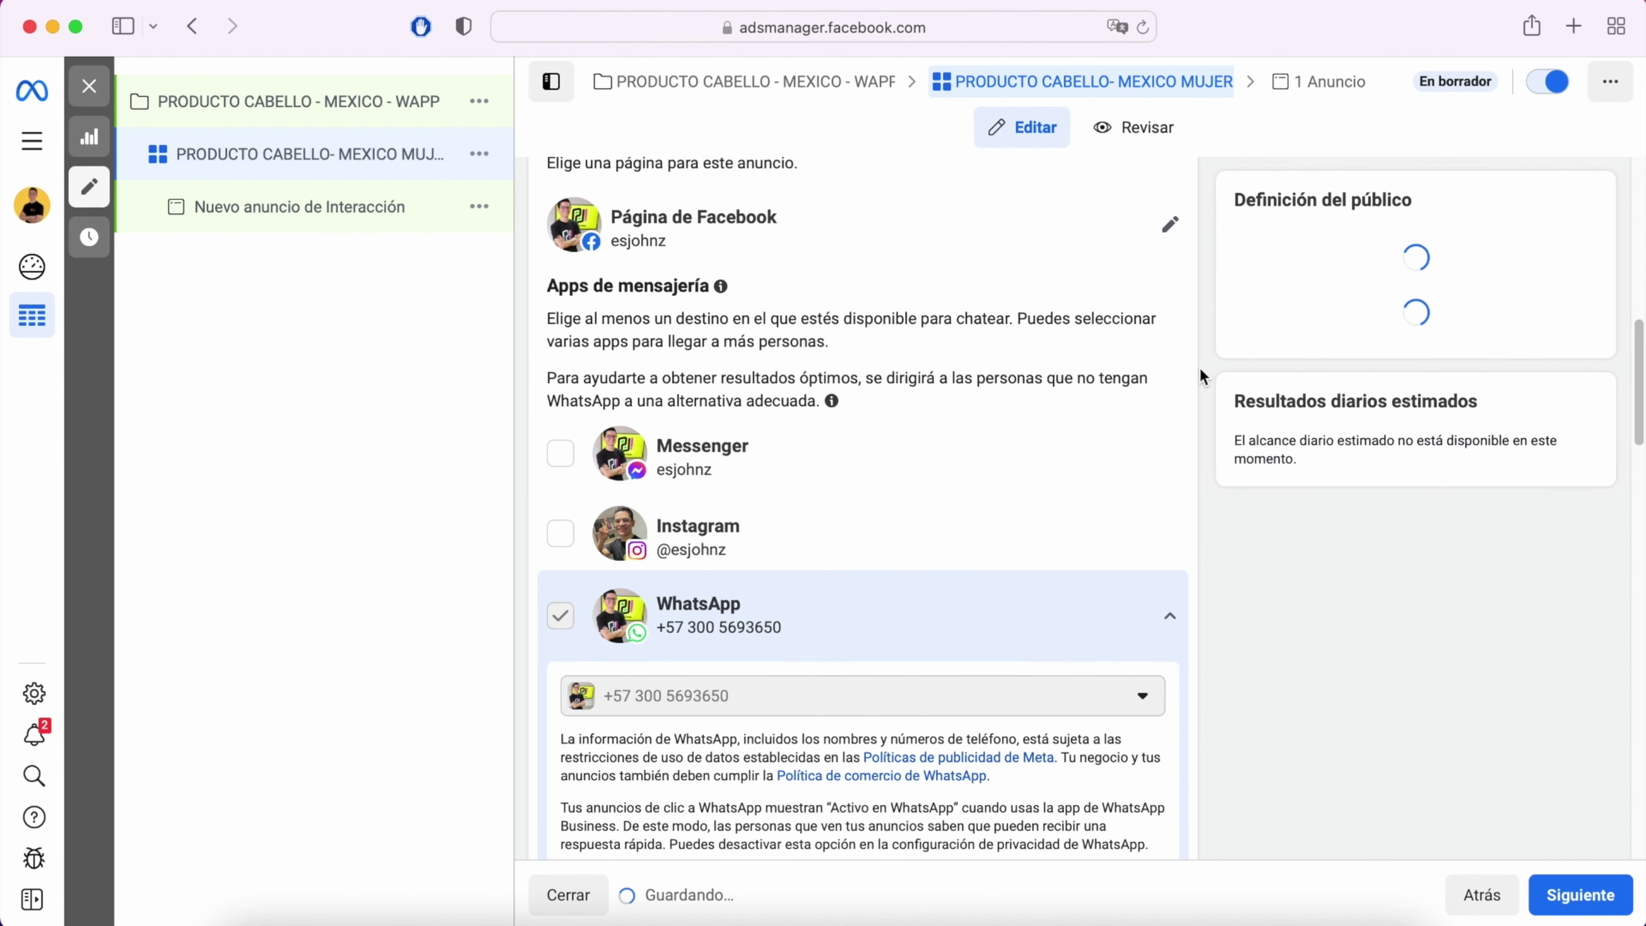
scroll(1195, 370, "down", 1)
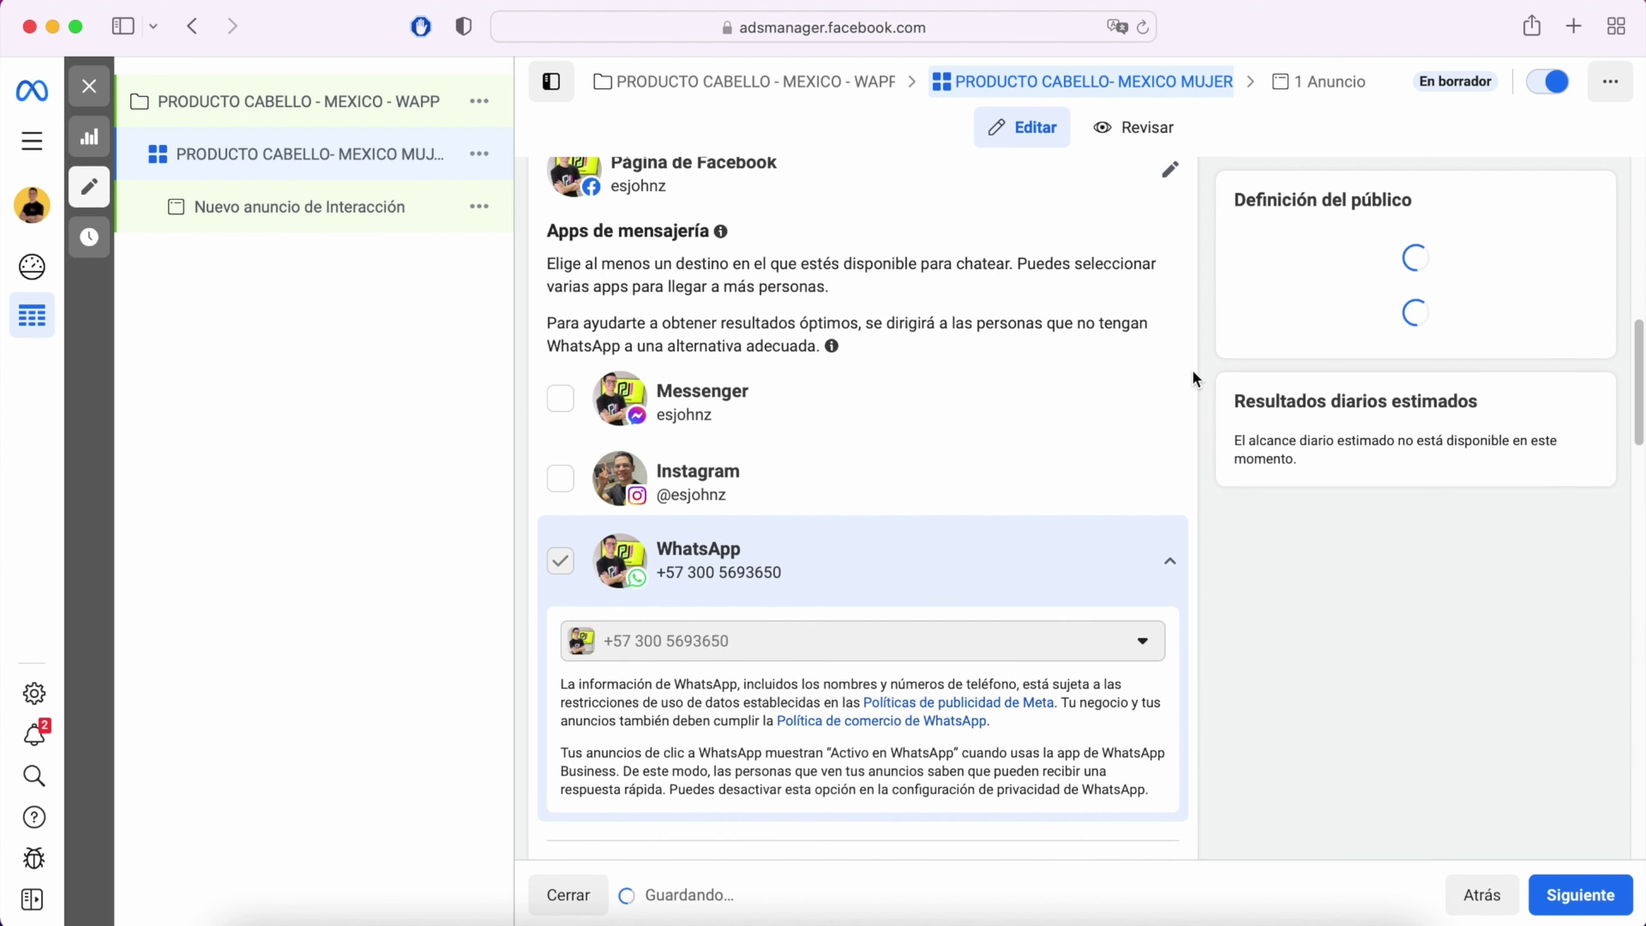
scroll(1196, 378, "down", 3)
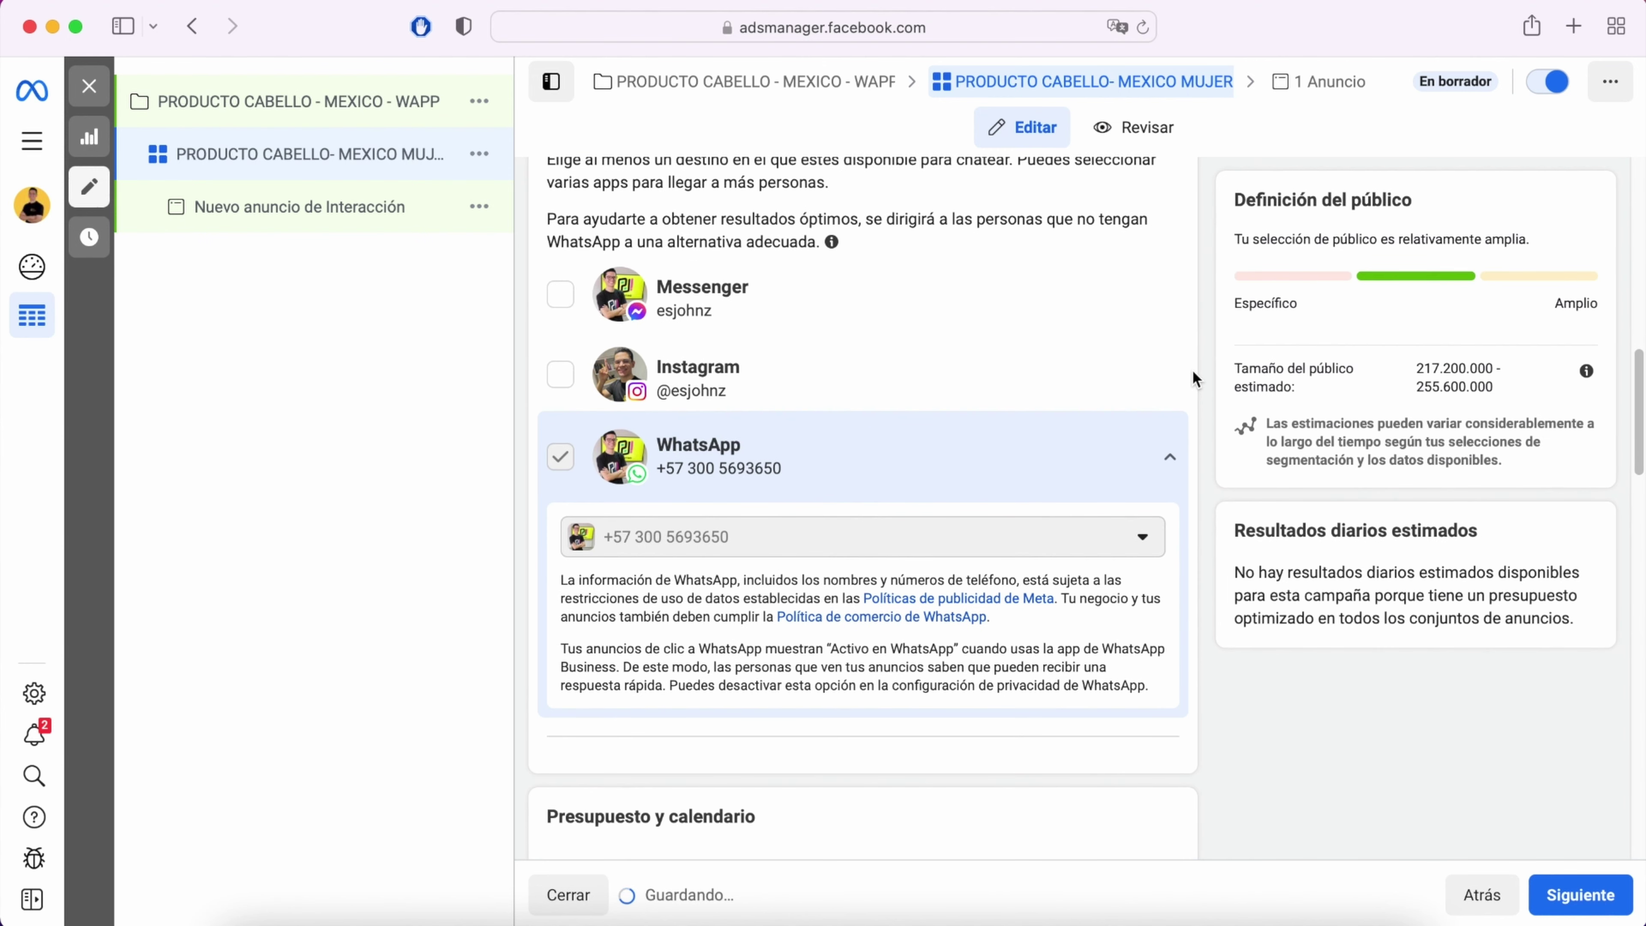
scroll(1195, 378, "down", 1)
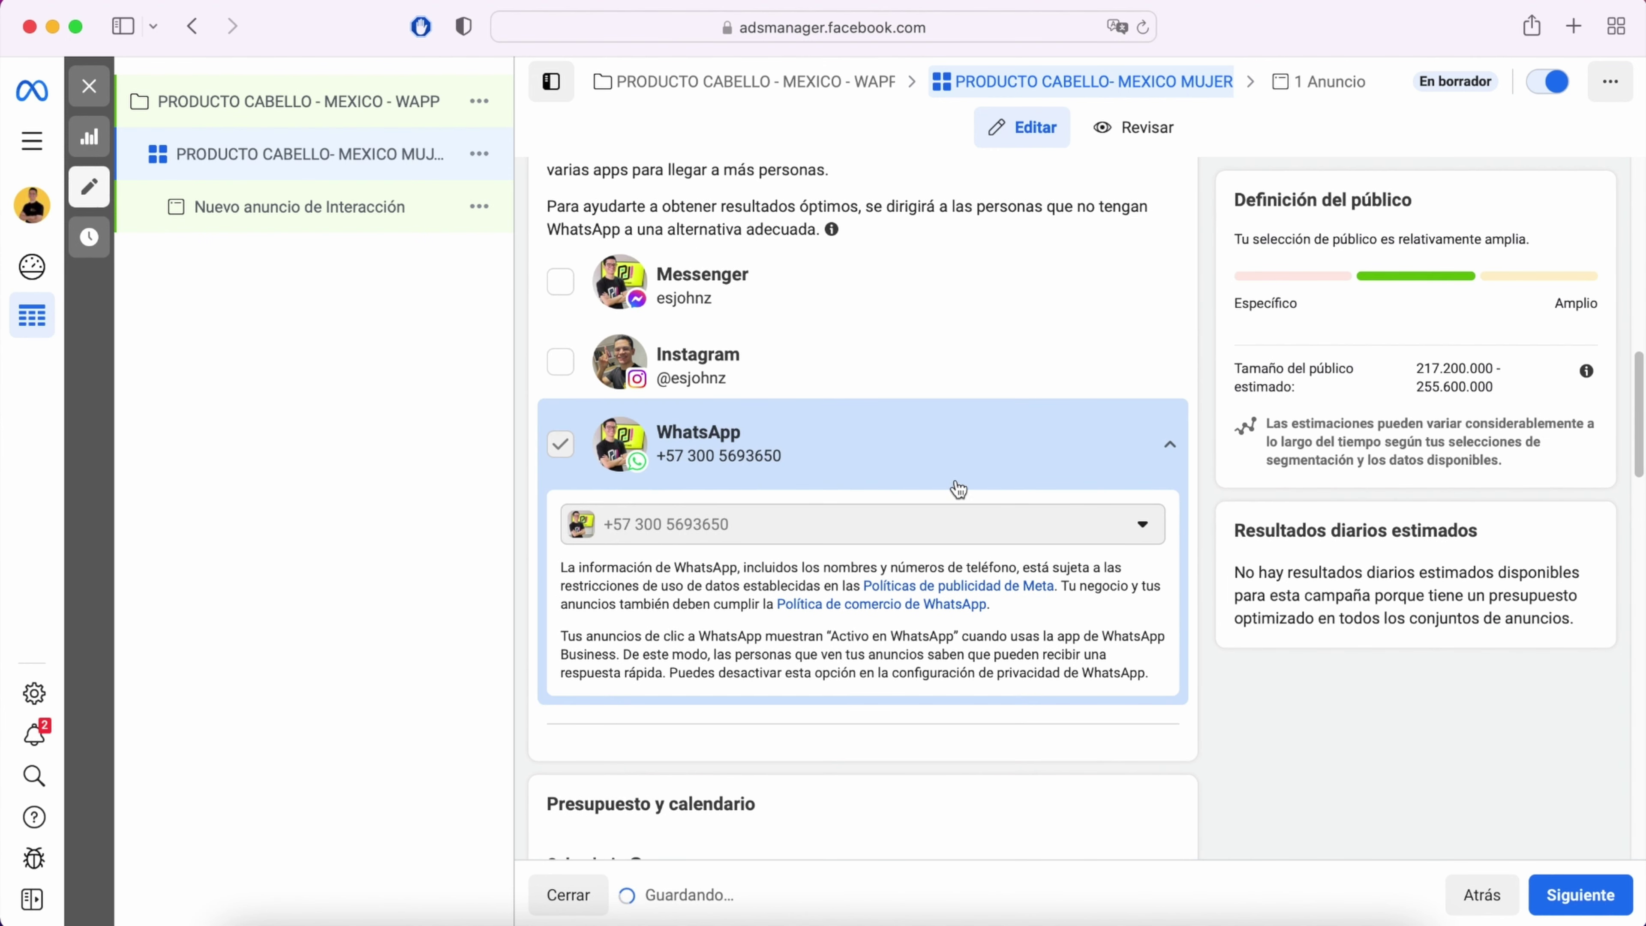
scroll(952, 535, "up", 3)
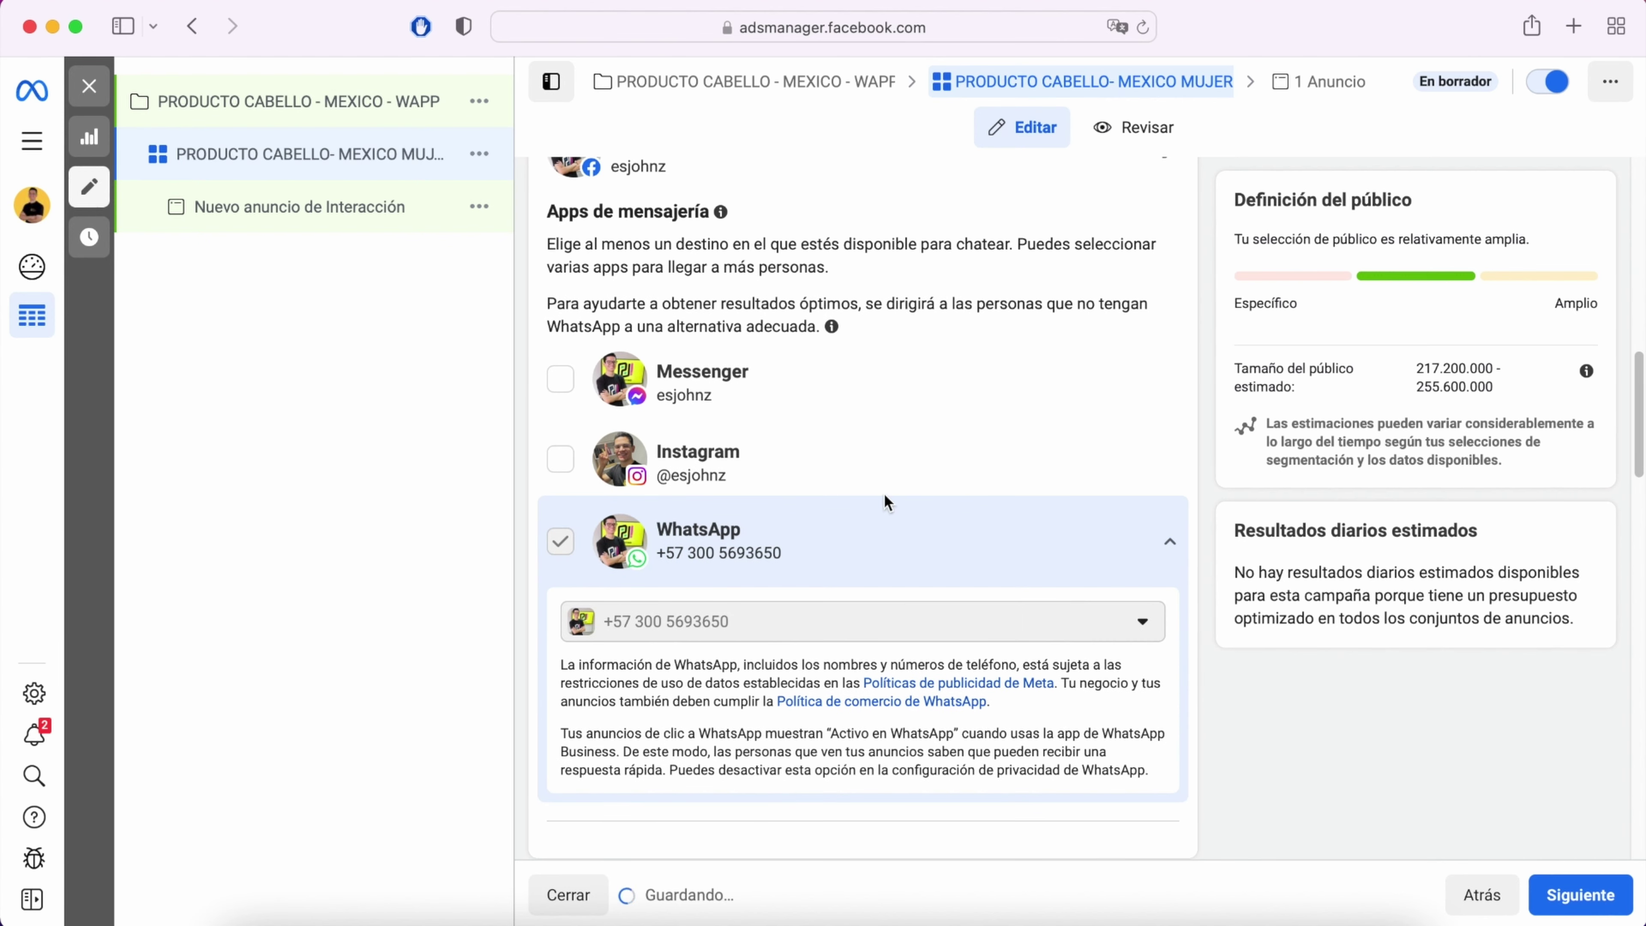
scroll(719, 565, "up", 1)
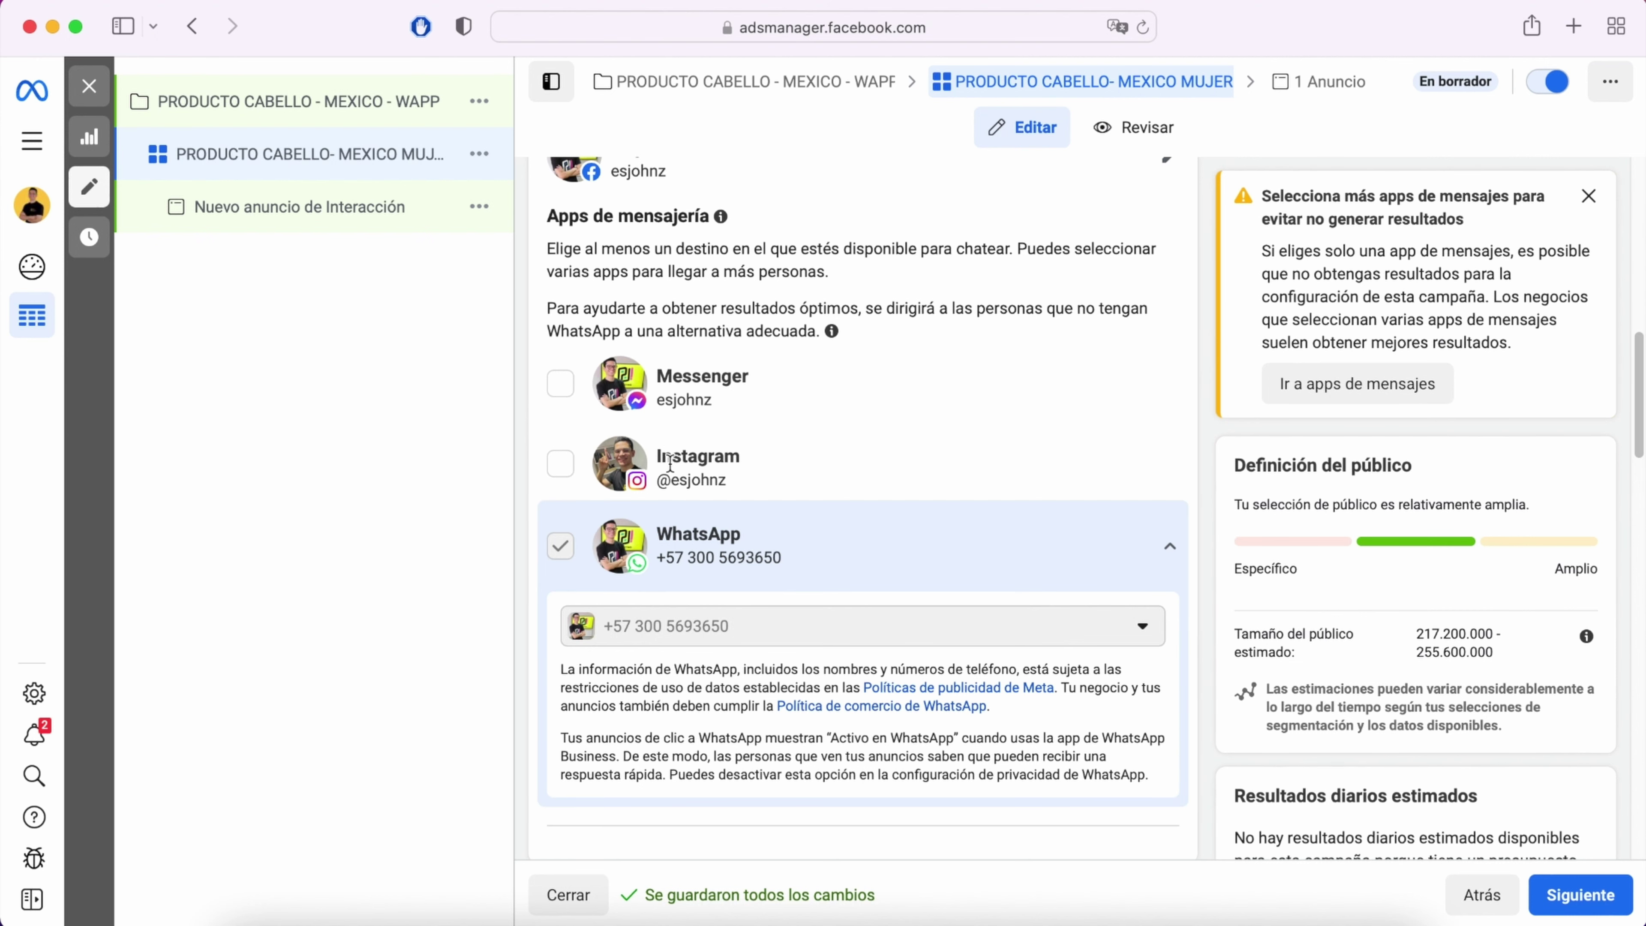
Step: Enable an end date in the ad set's schedule and set it to 1/3/2023
scroll(717, 484, "down", 2)
scroll(708, 516, "down", 5)
scroll(765, 527, "up", 3)
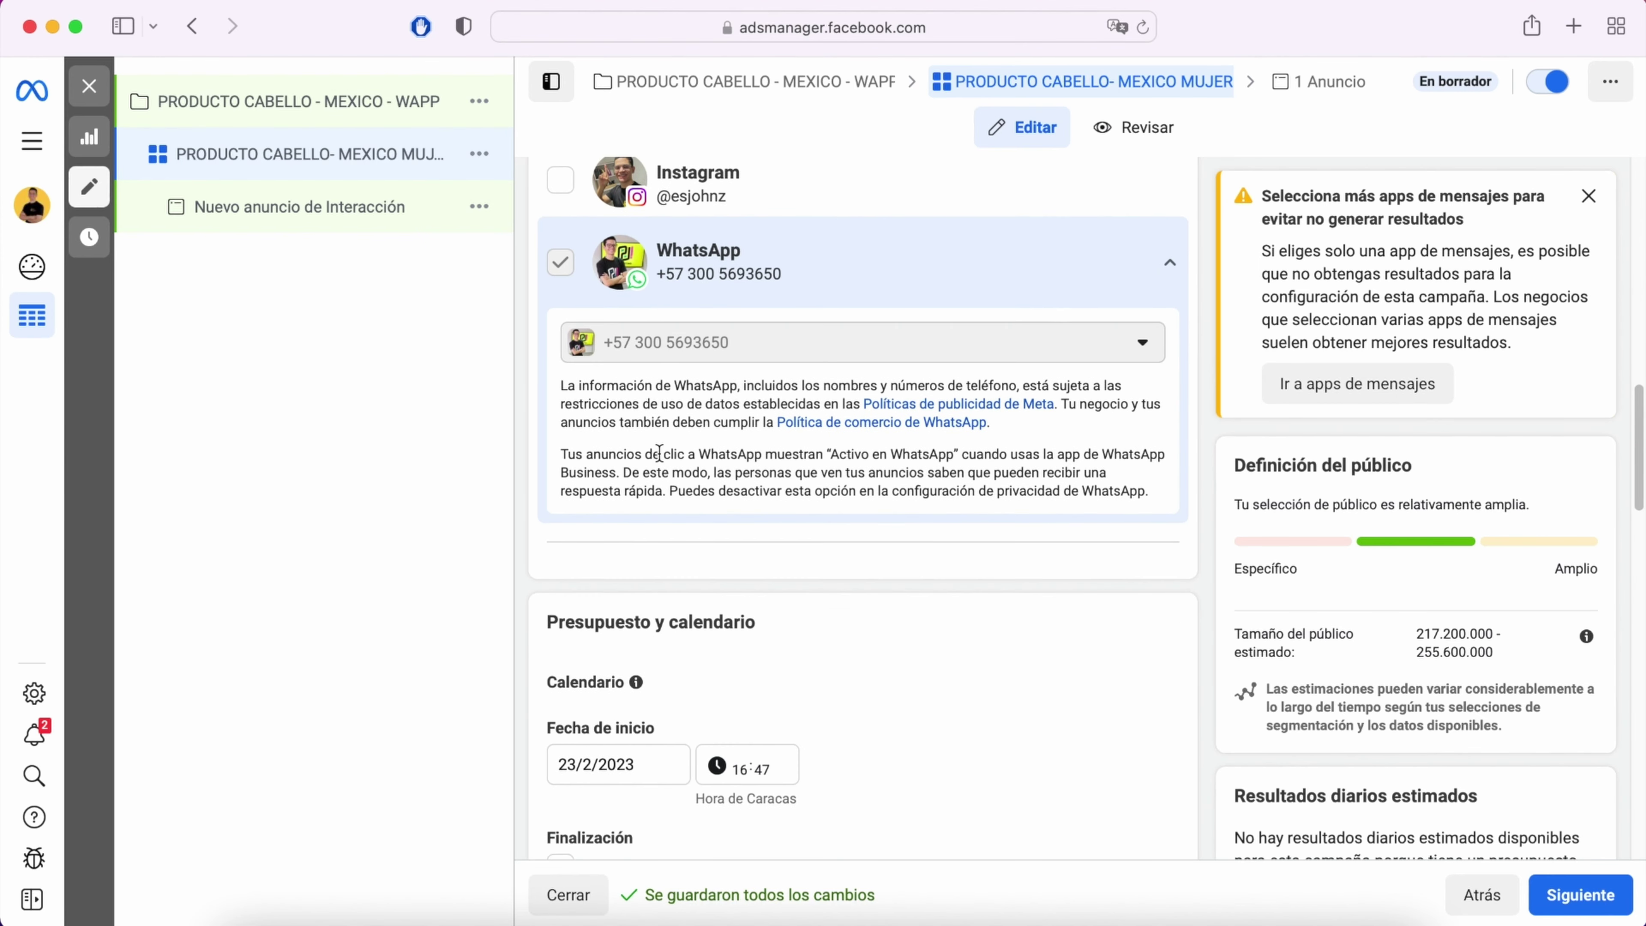
scroll(777, 454, "down", 5)
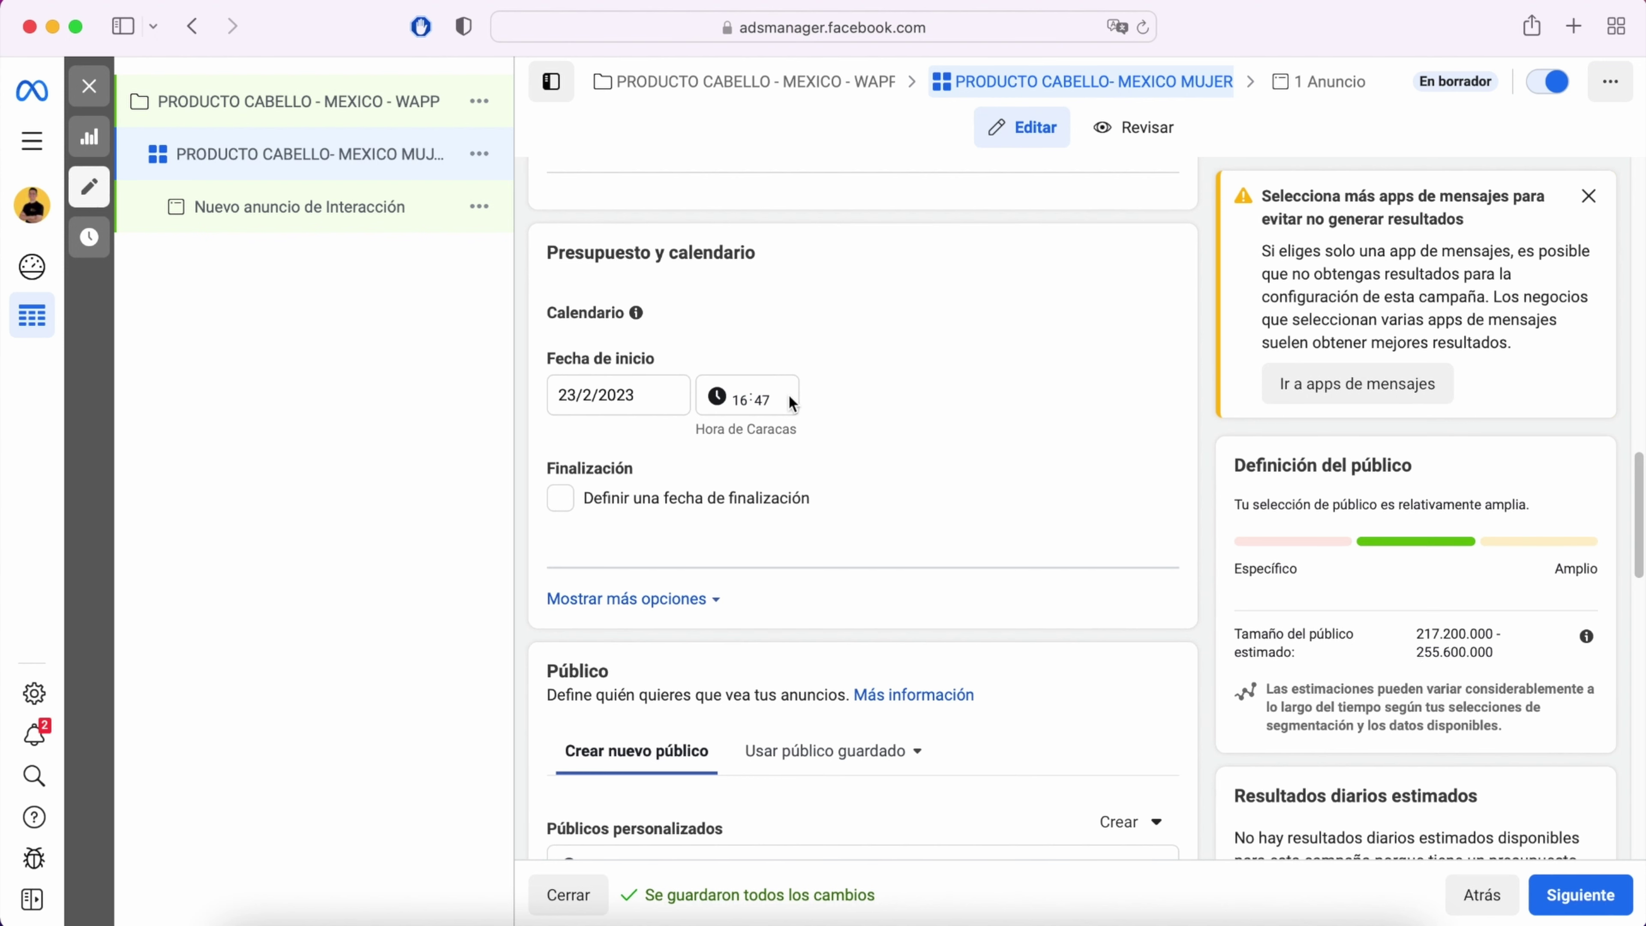
scroll(792, 403, "down", 1)
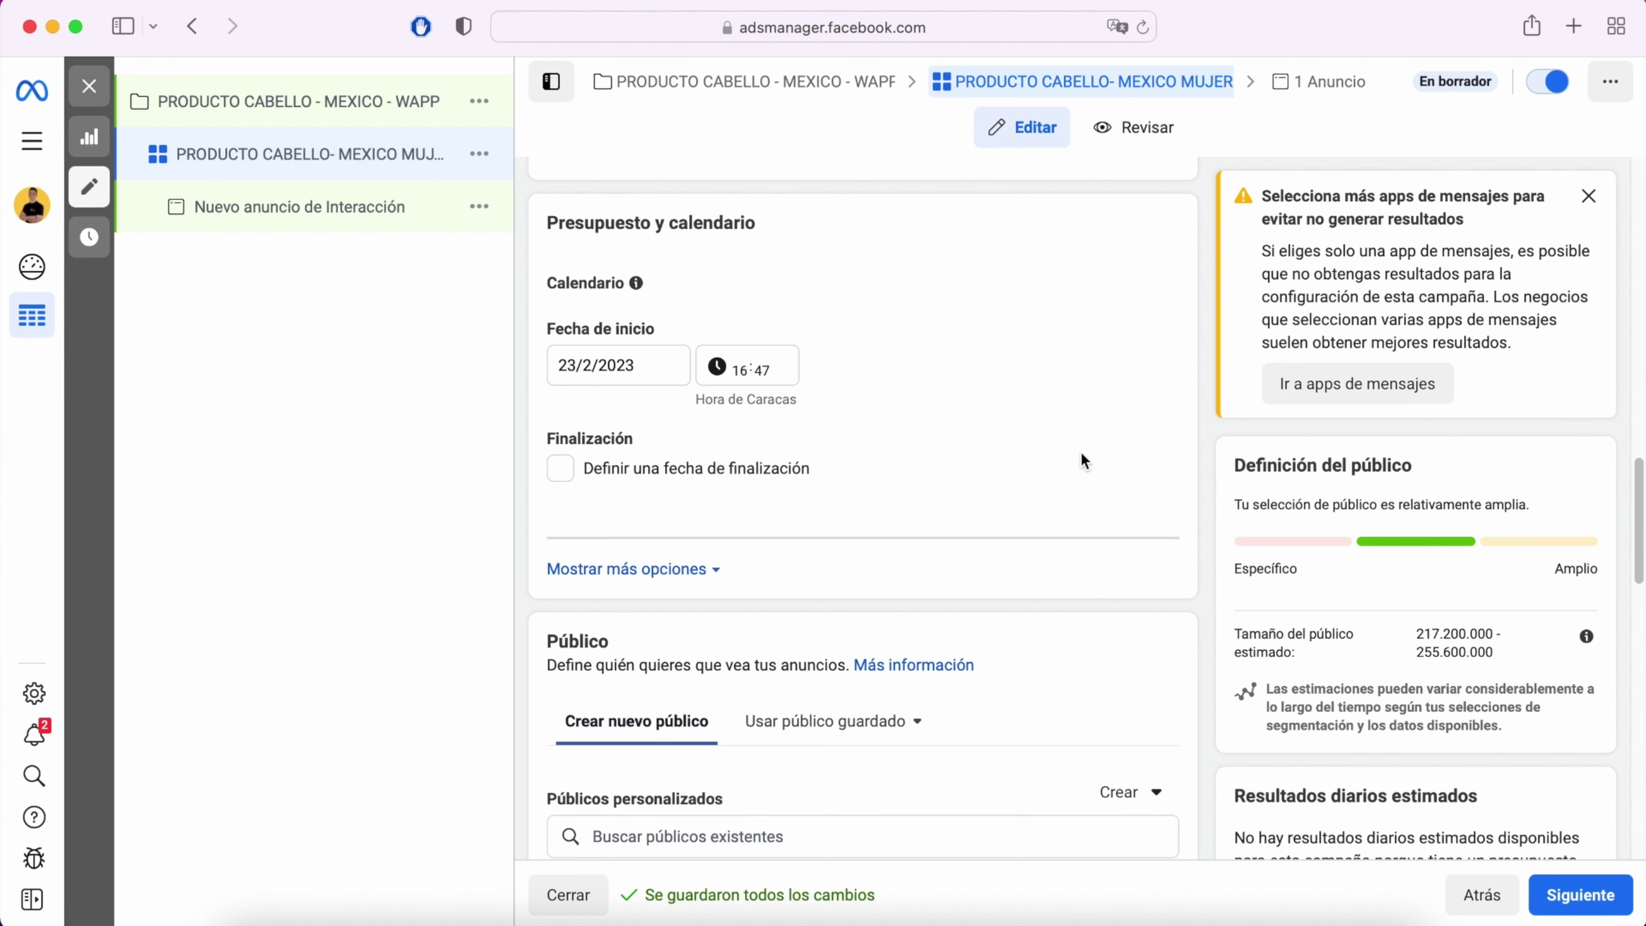
scroll(1081, 454, "down", 1)
scroll(1081, 454, "up", 2)
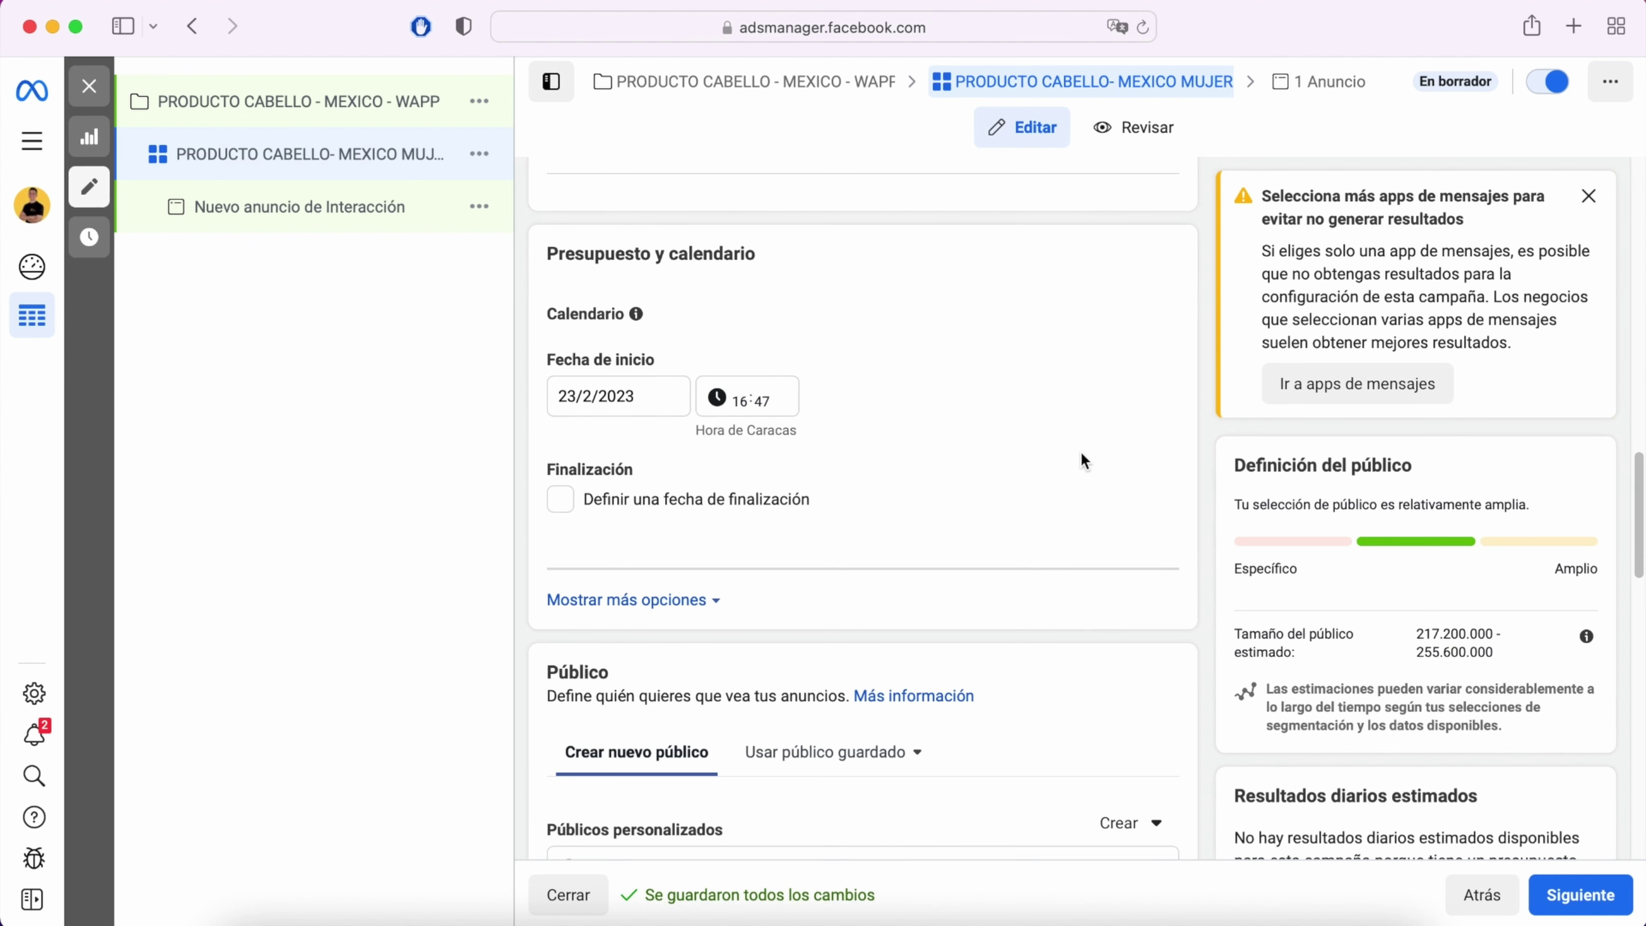
scroll(1080, 450, "down", 1)
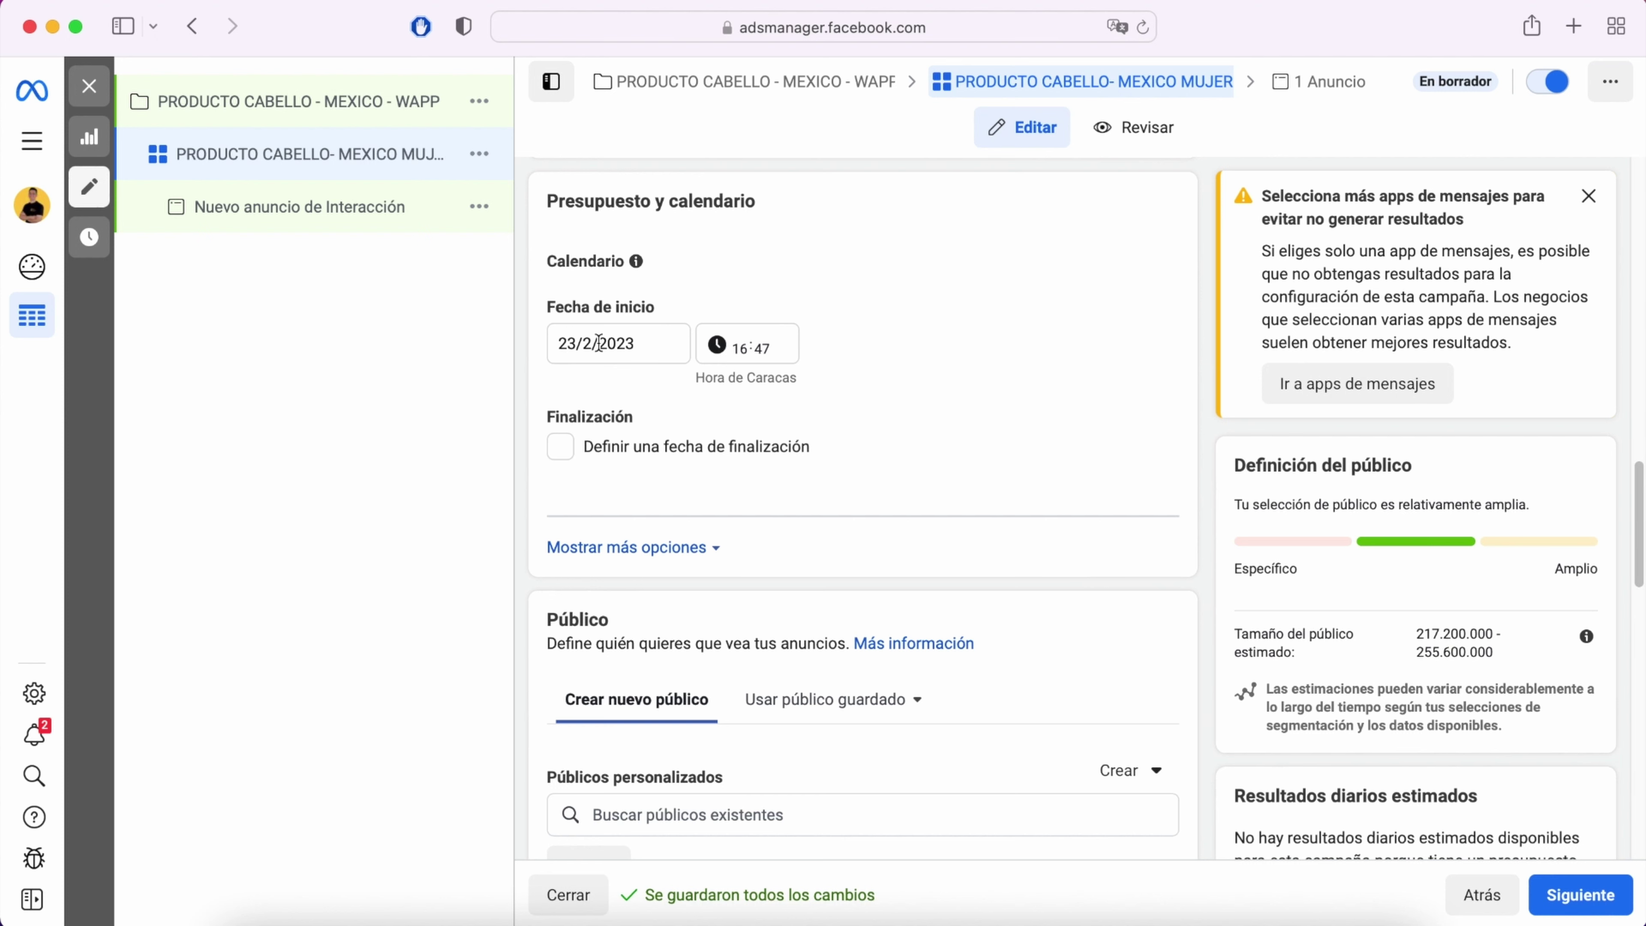
left_click(569, 448)
left_click(591, 500)
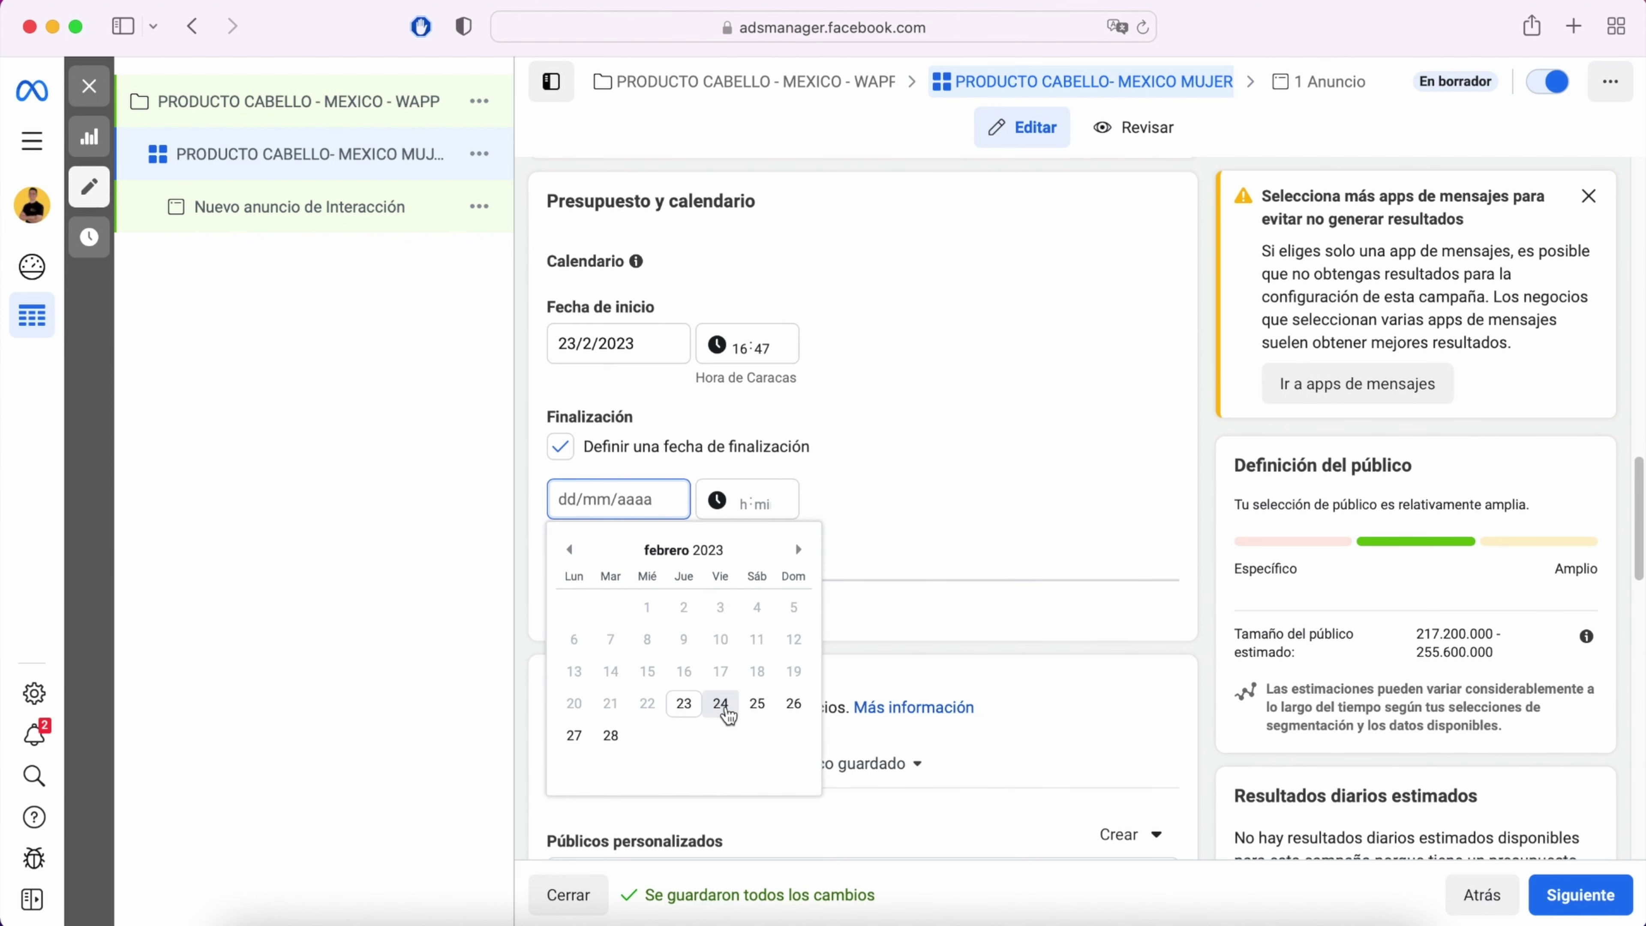
left_click(798, 549)
left_click(650, 609)
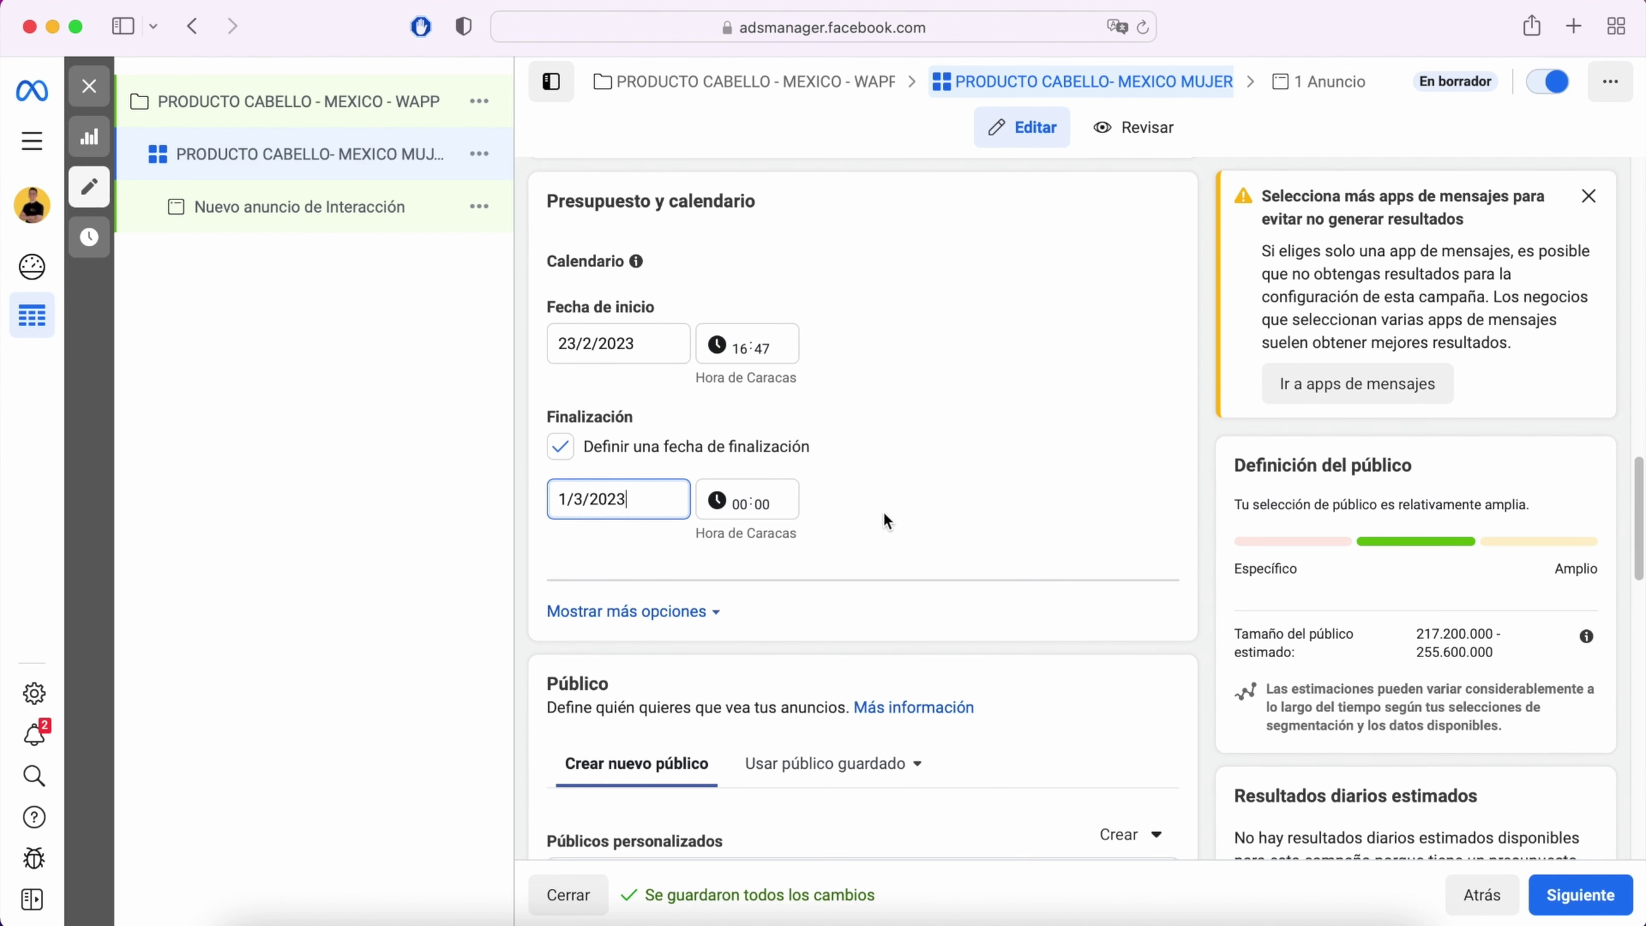
Step: Set the hour of the schedule's end time to 23 and lower its minutes by one
left_click(743, 504)
left_click(742, 503)
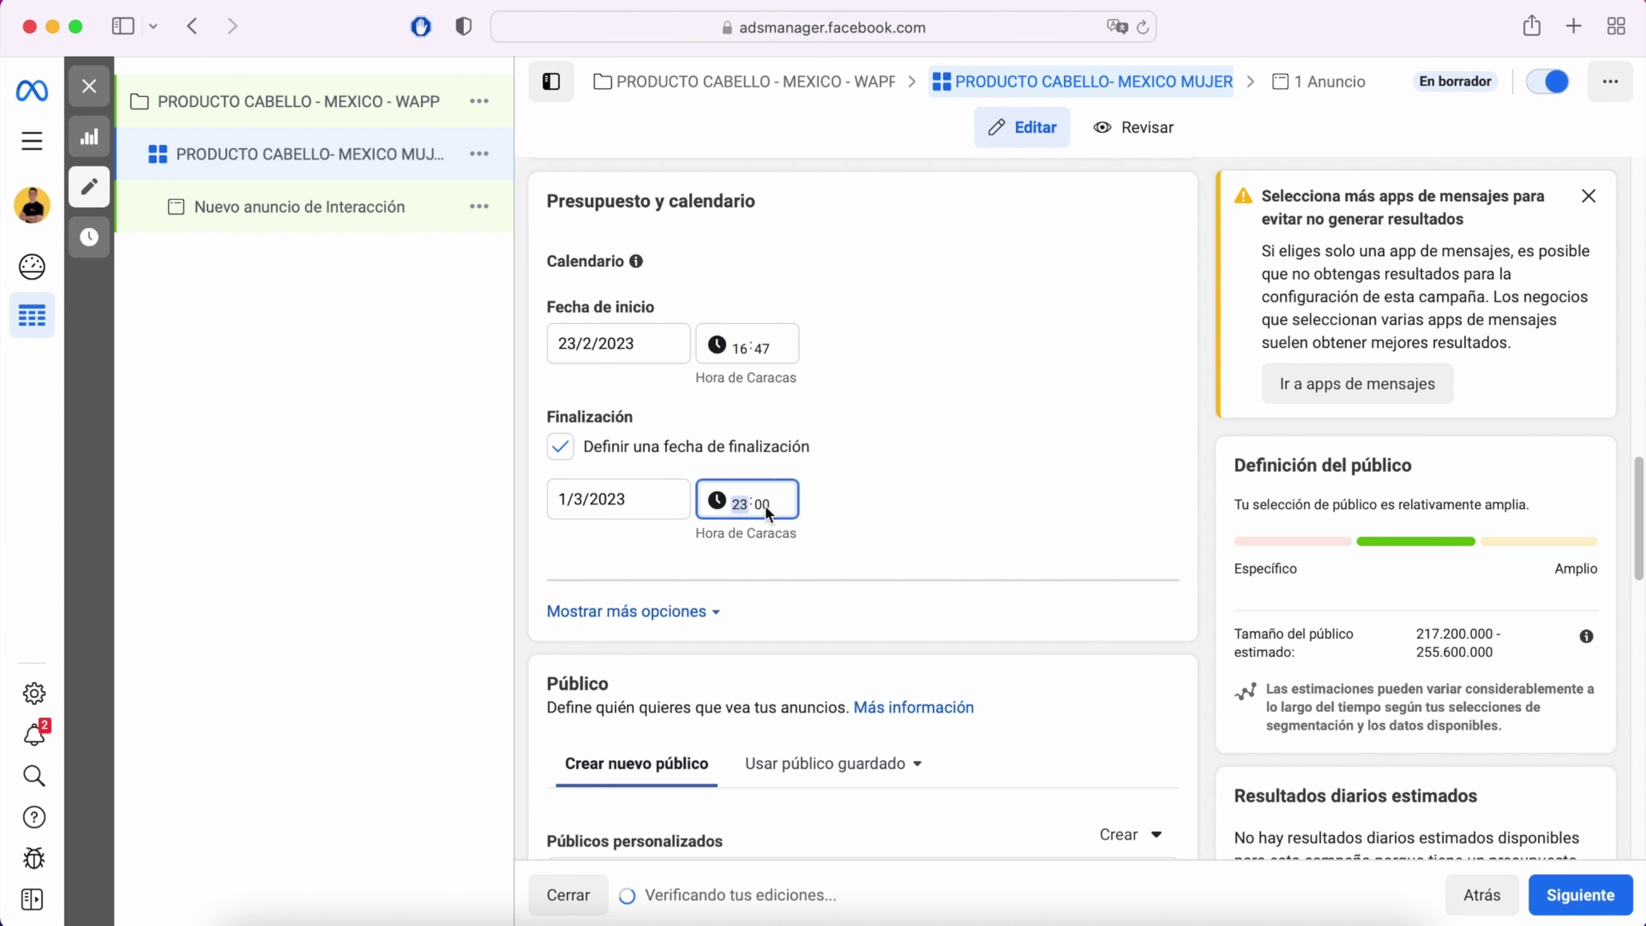
key("Right")
key("Down")
left_click(1191, 513)
Step: Change the audience location from Estados Unidos to the country México
scroll(990, 559, "down", 2)
scroll(989, 564, "down", 5)
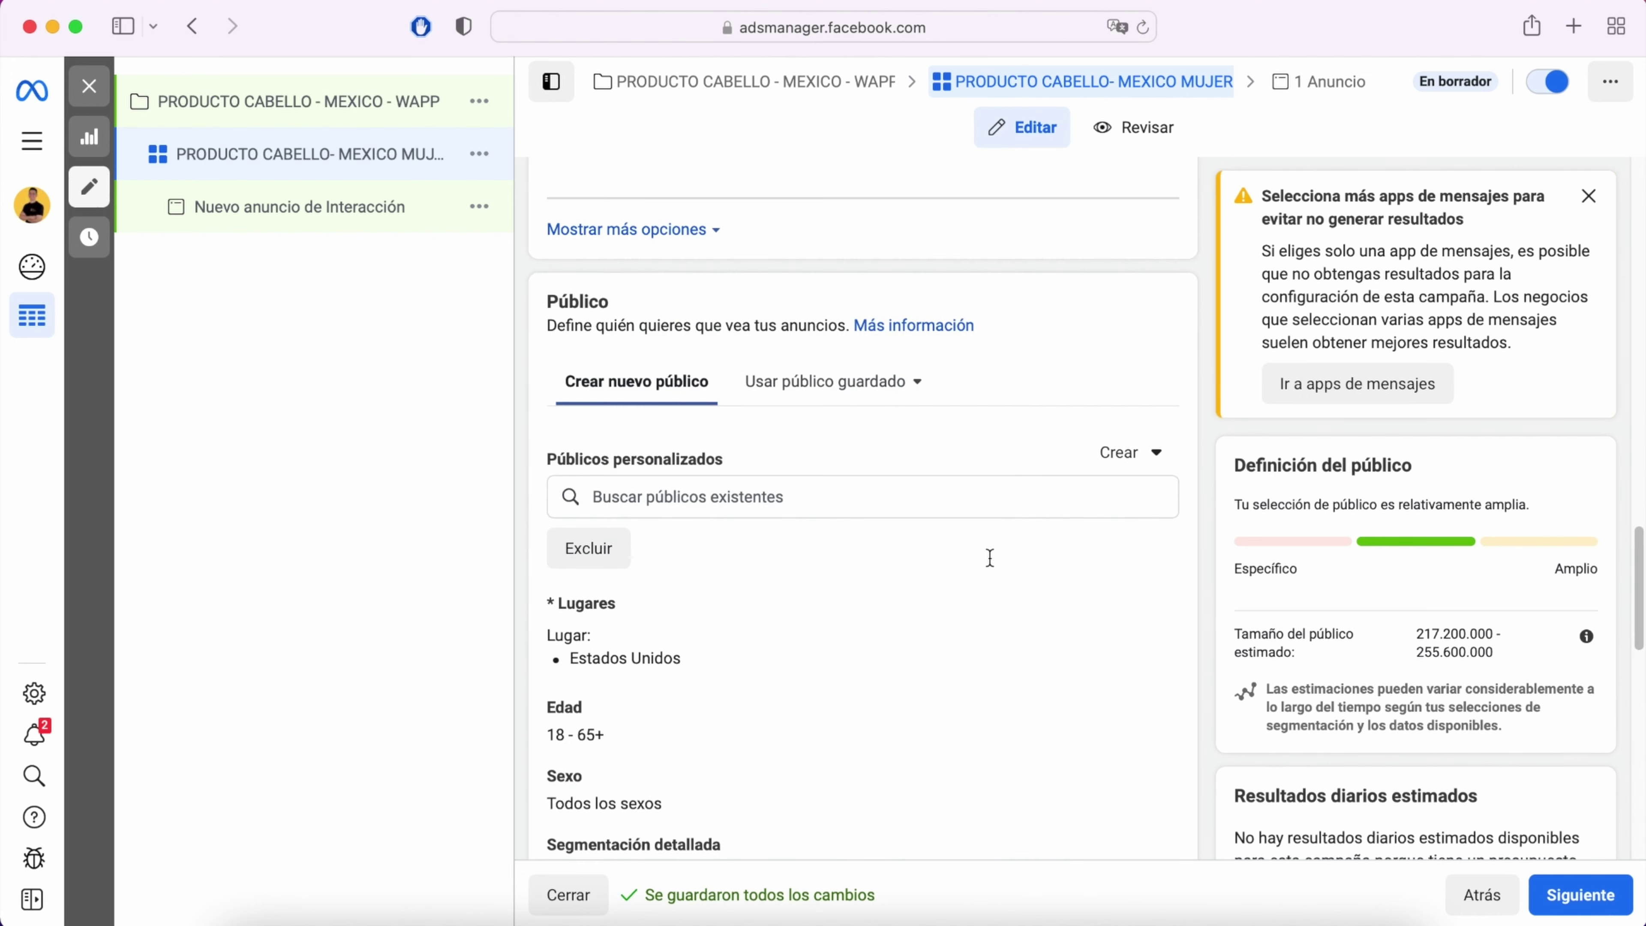
scroll(991, 559, "down", 2)
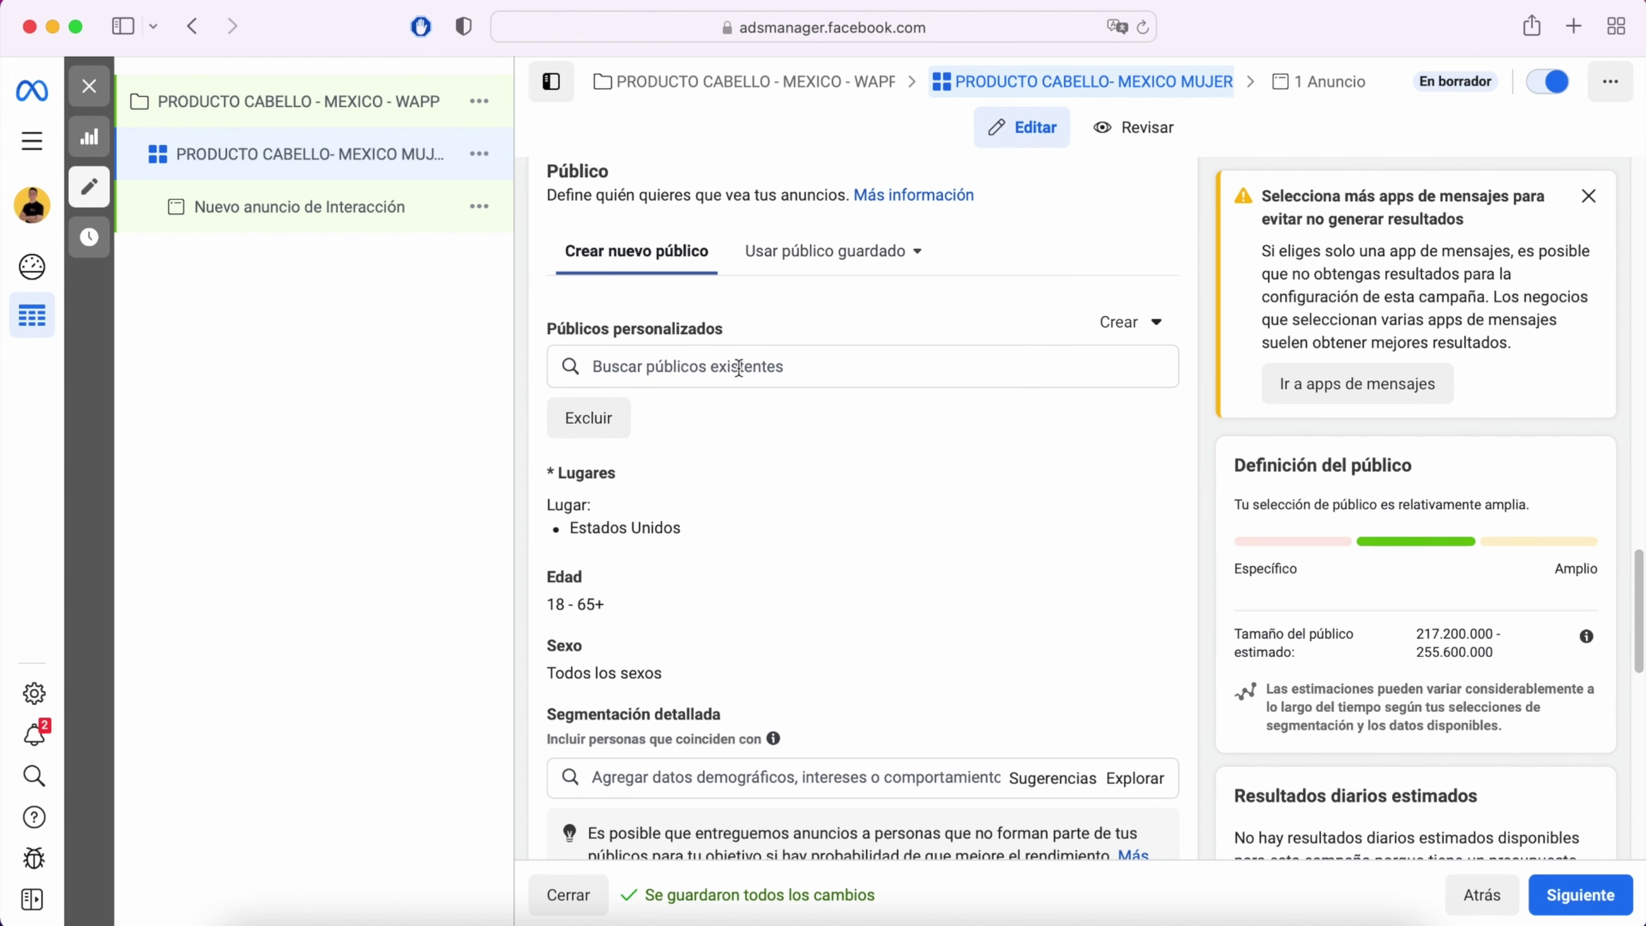
scroll(753, 485, "down", 2)
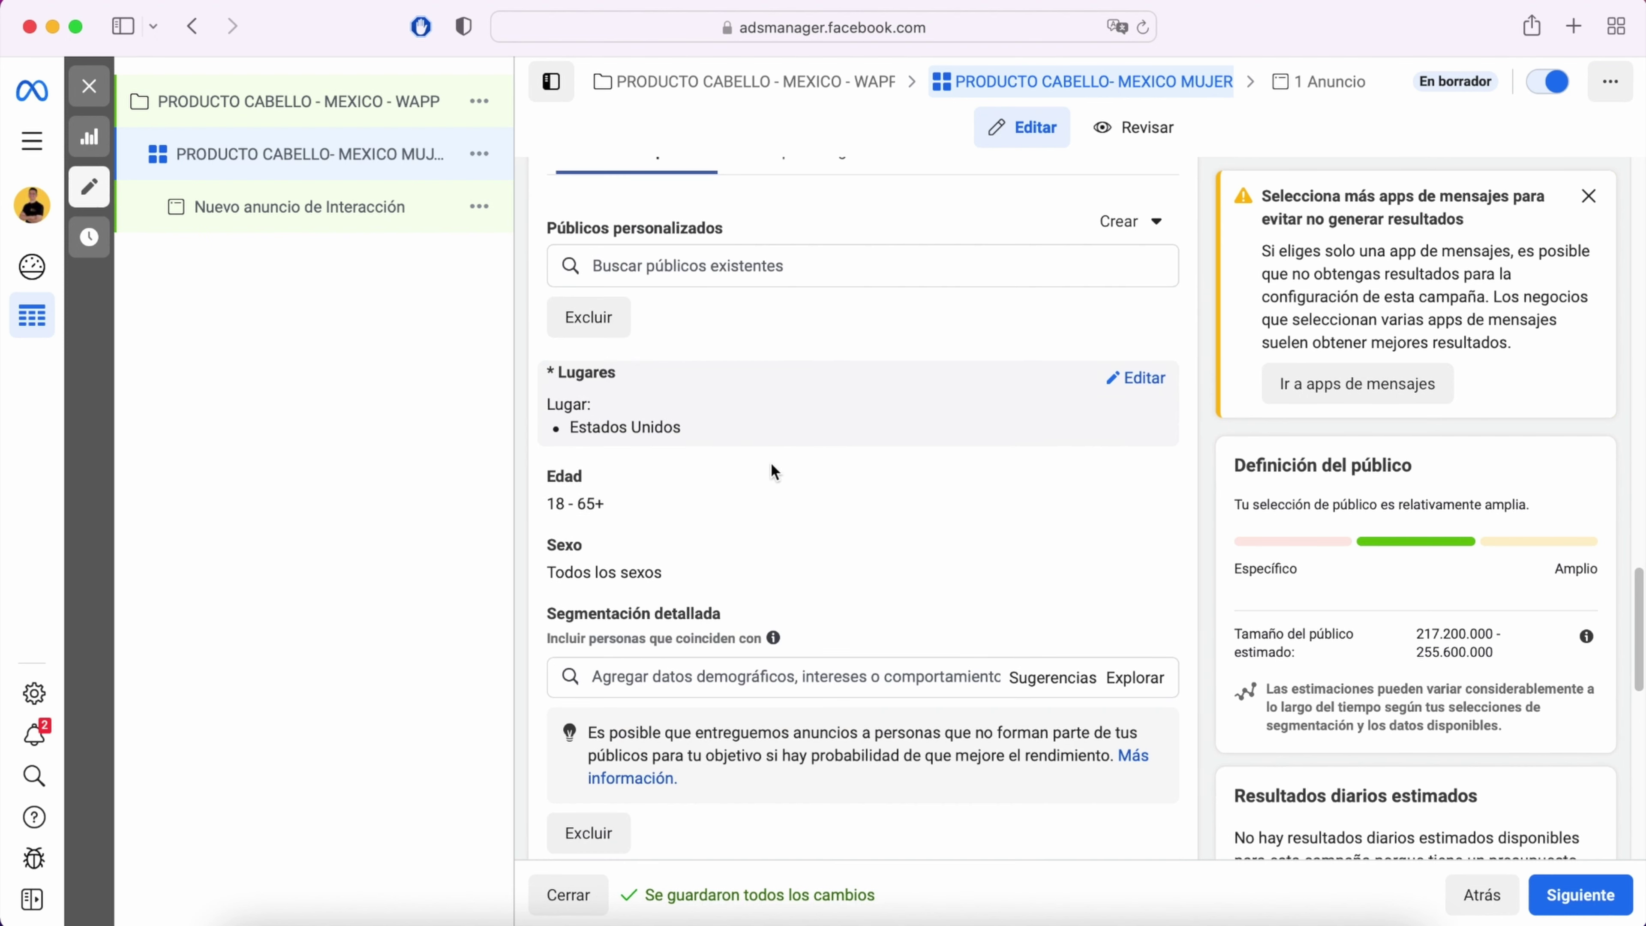
left_click(1144, 383)
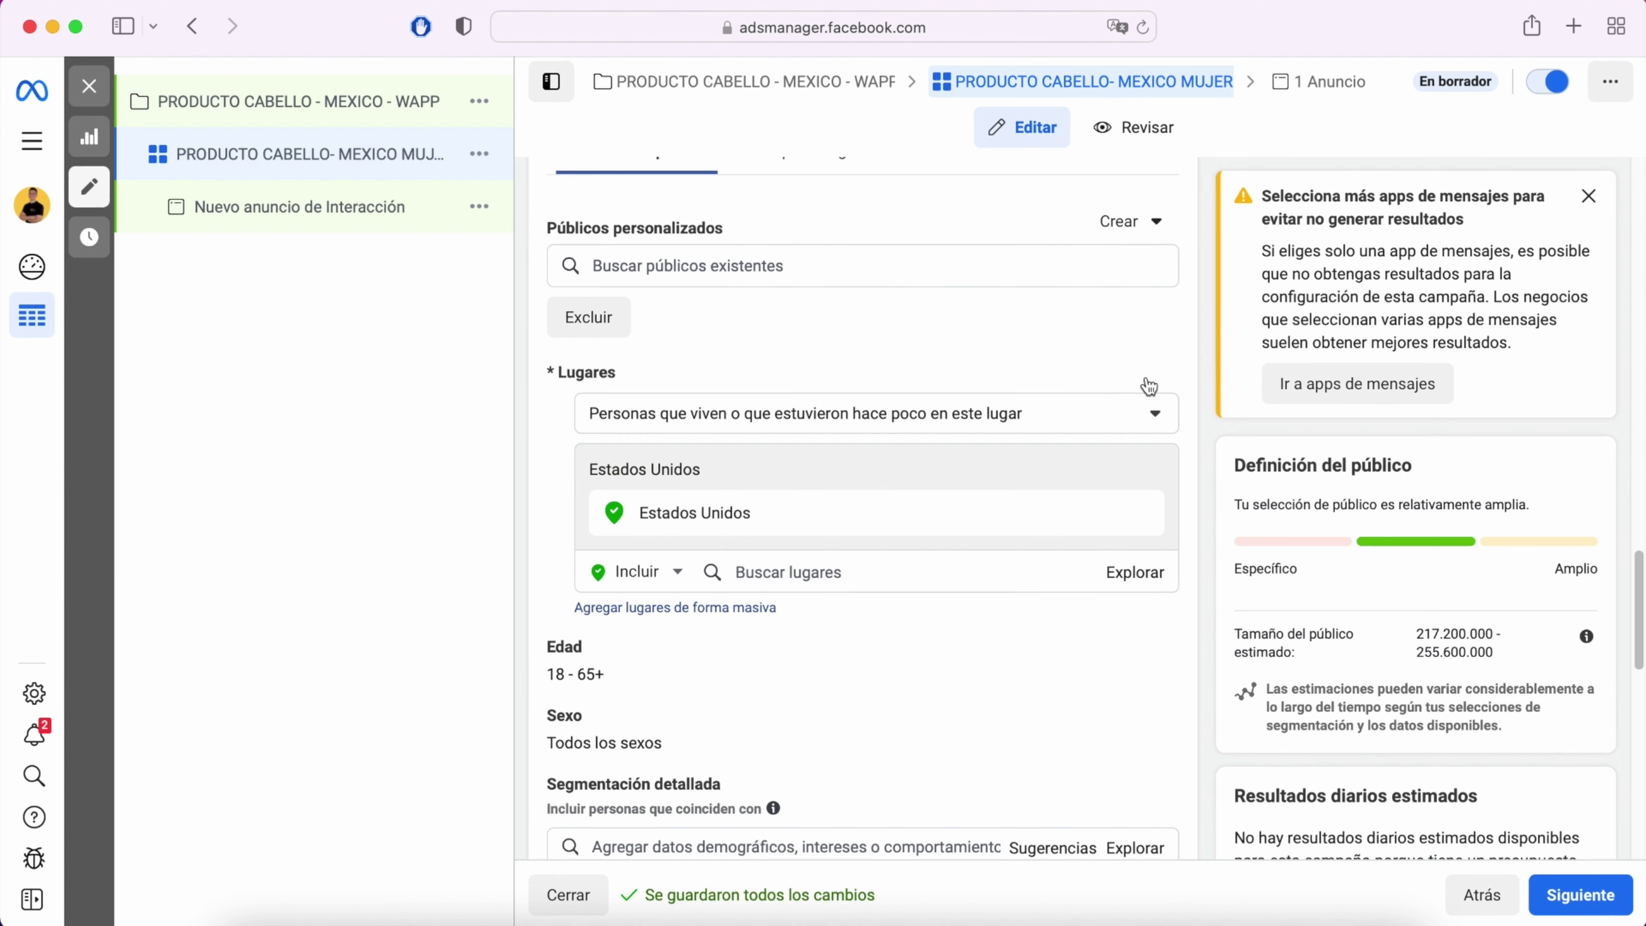
left_click(803, 573)
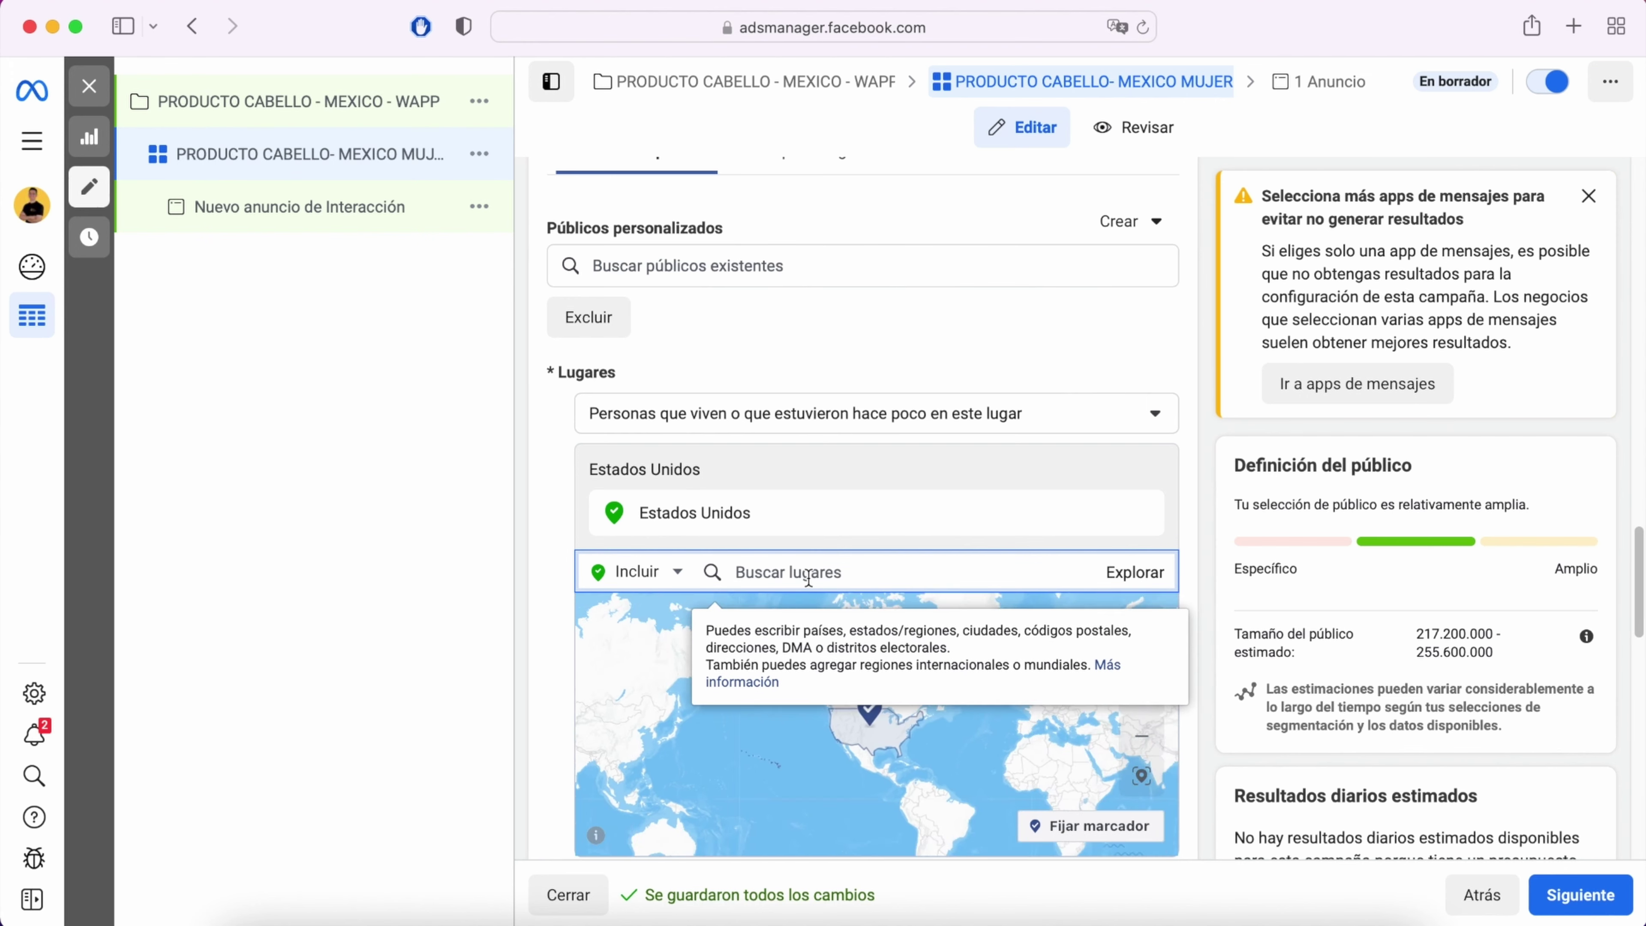
type("MEXICO")
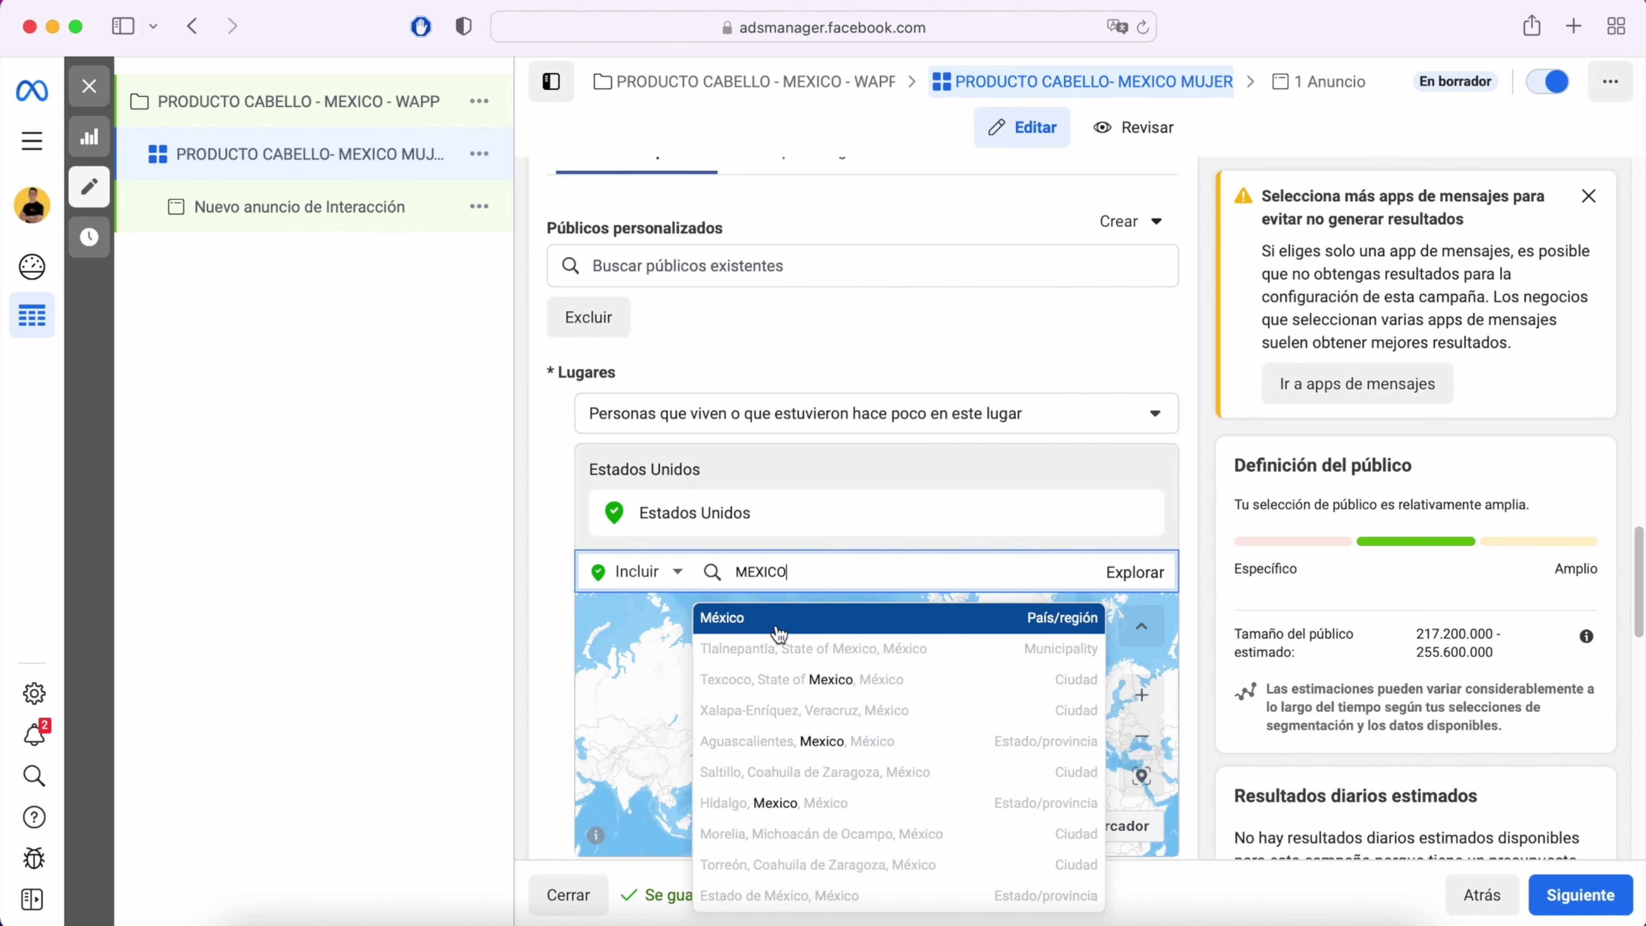
left_click(707, 621)
scroll(1199, 504, "up", 3)
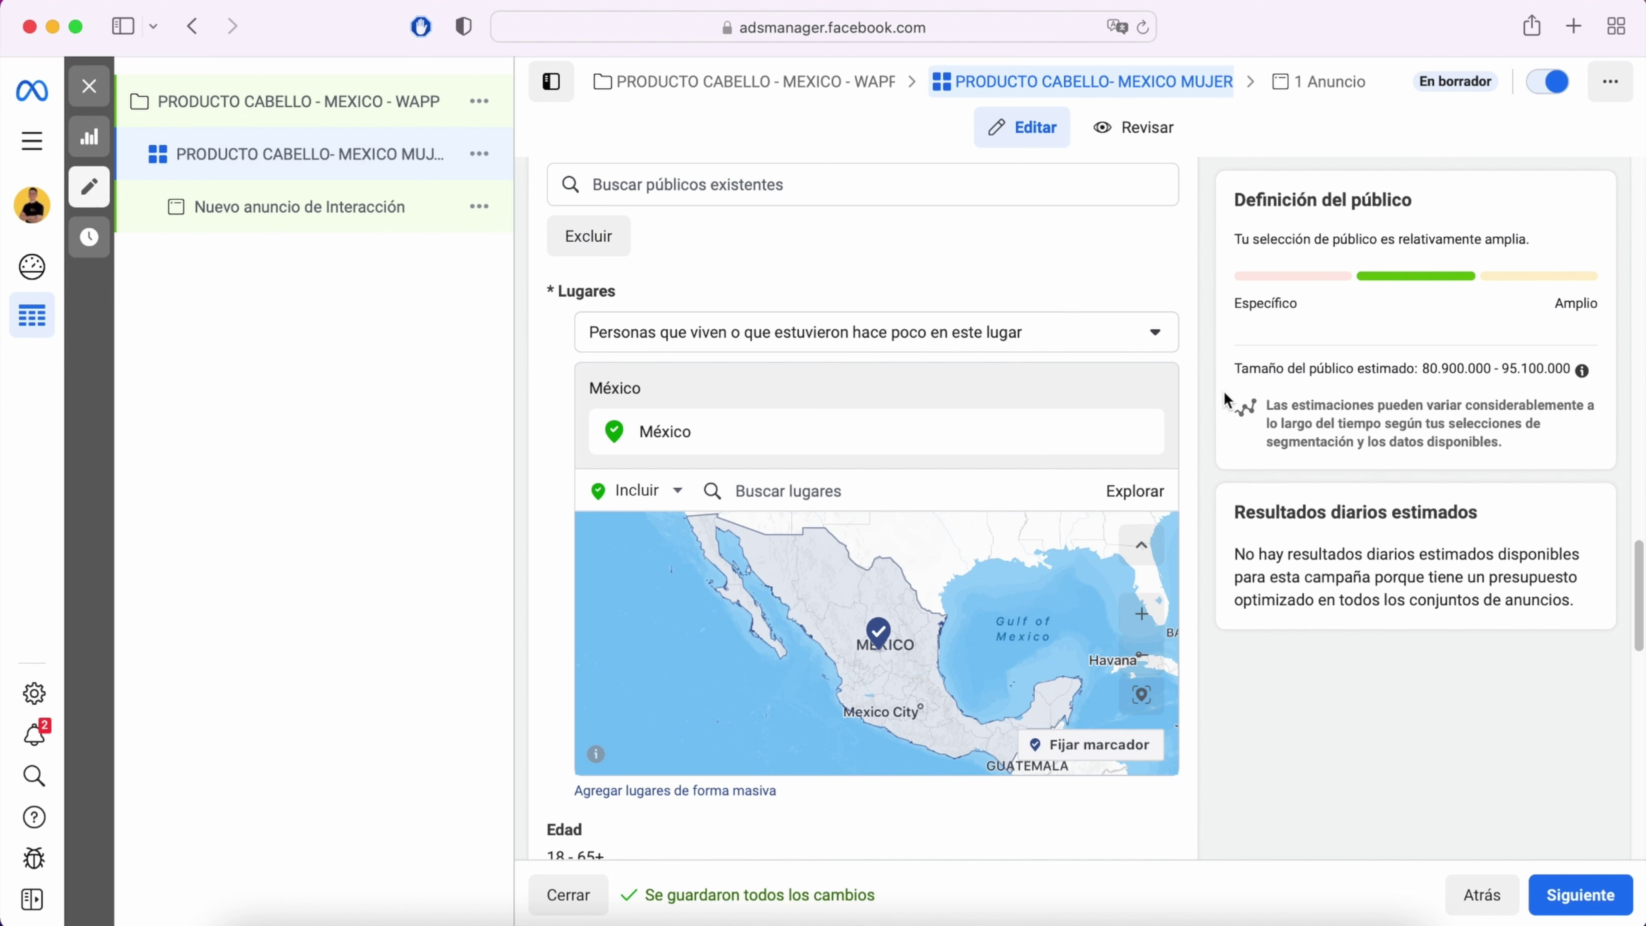
left_click_drag(1424, 367, 1517, 367)
Step: Set the audience's maximum age to 45
scroll(1178, 439, "down", 5)
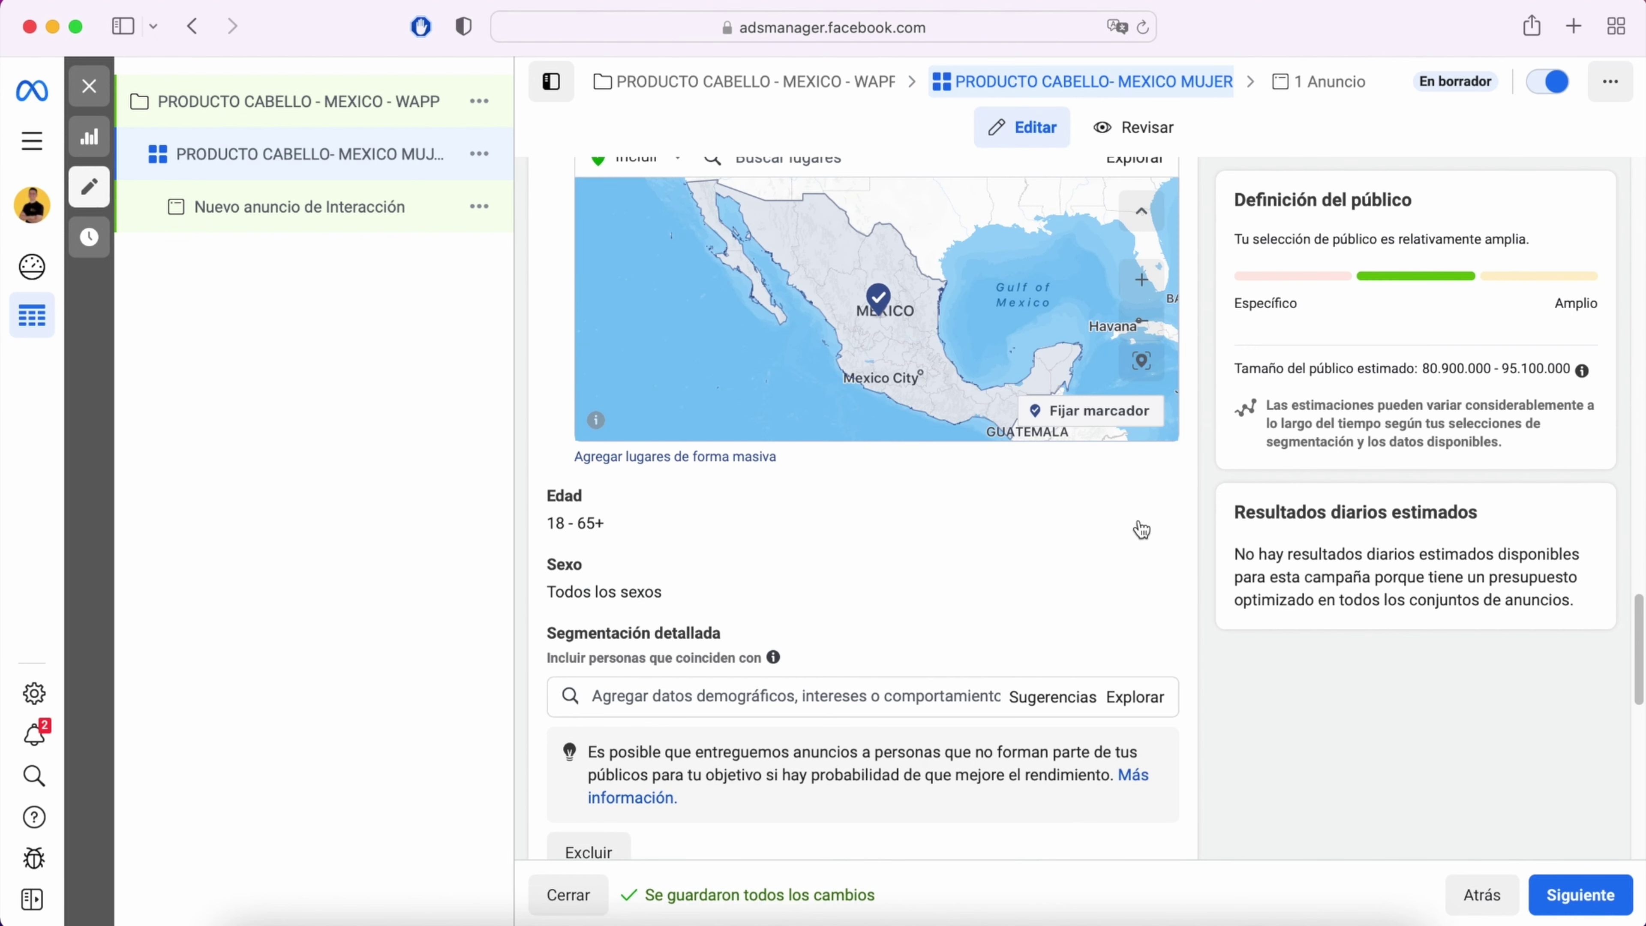
mouse_move(593, 494)
left_click(592, 531)
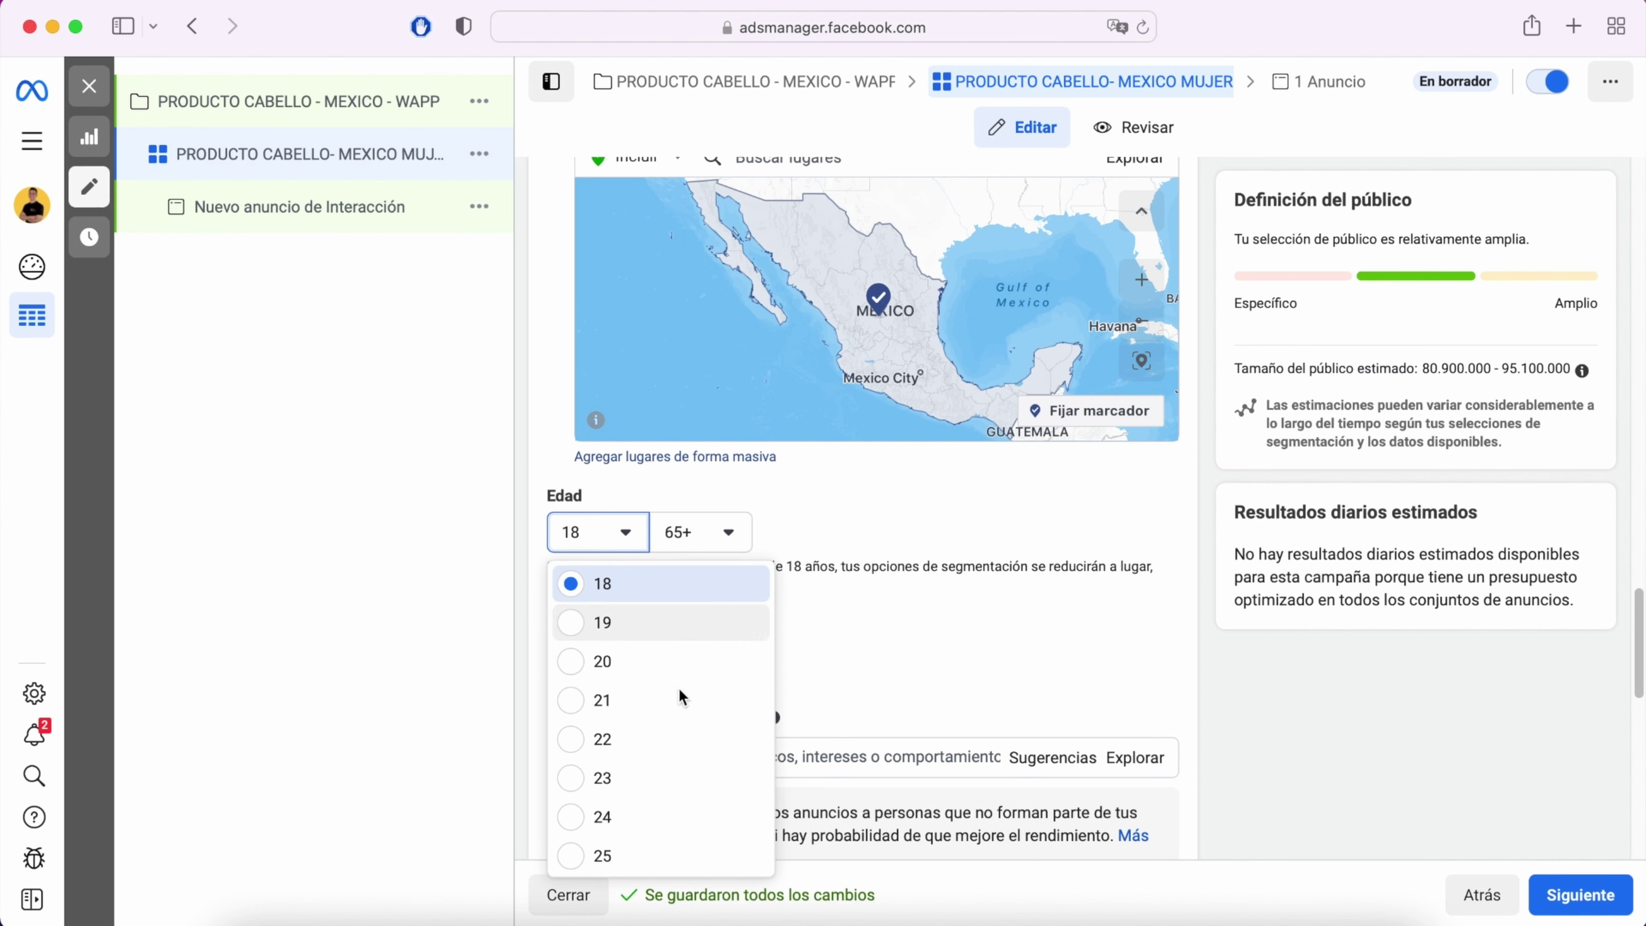
left_click(727, 536)
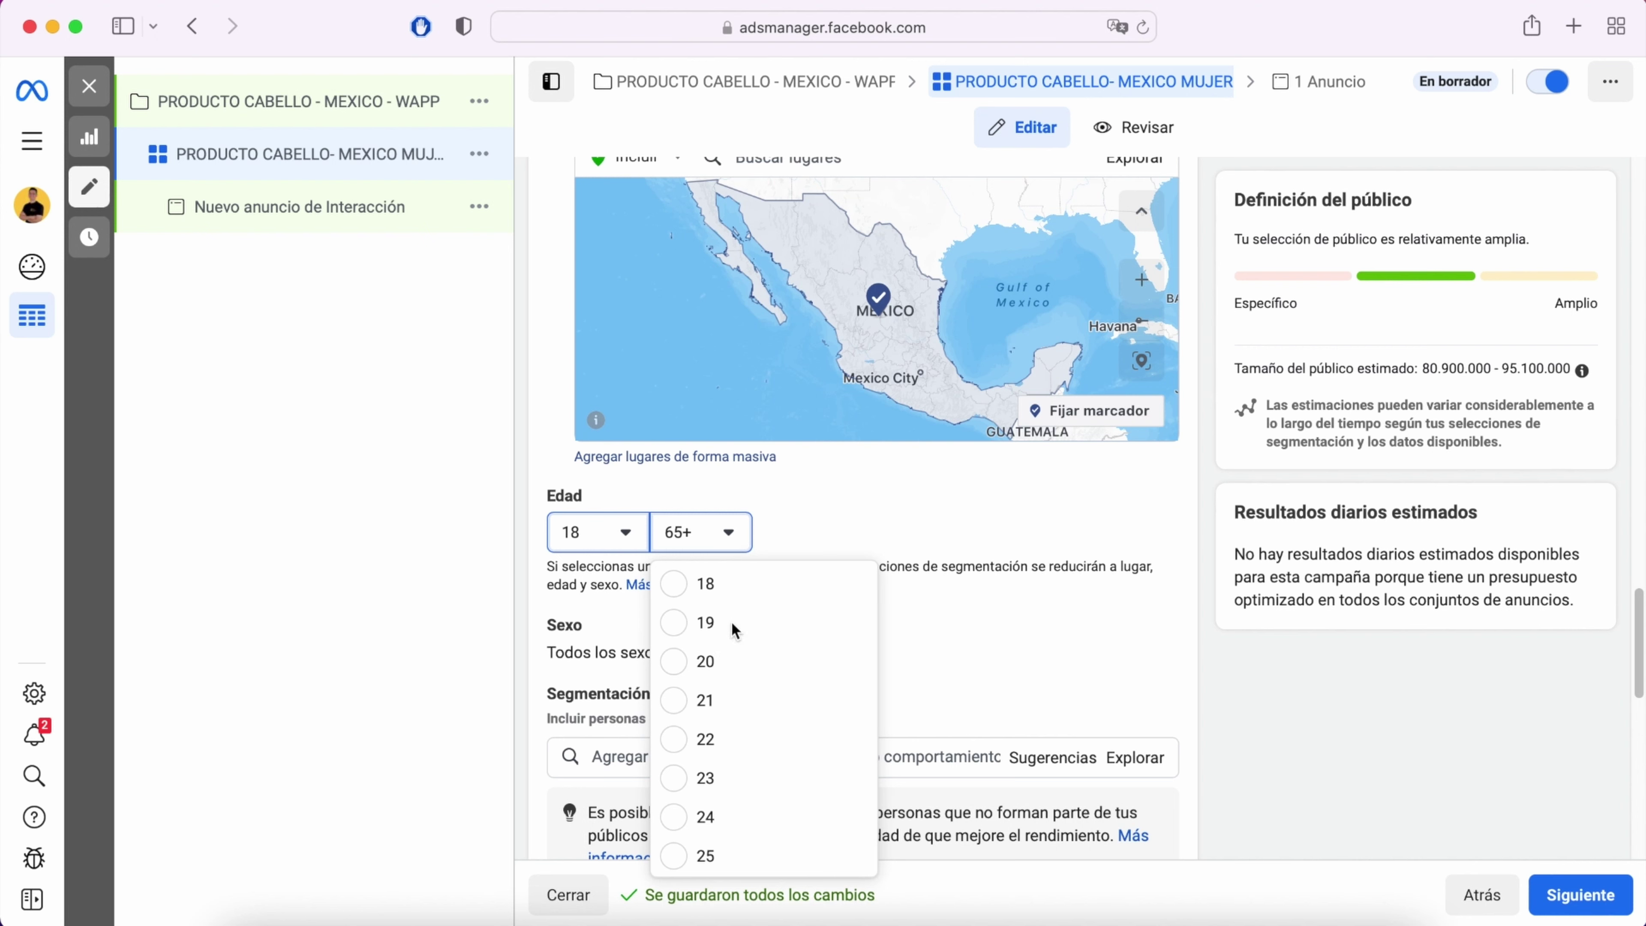
left_click(727, 533)
left_click(709, 533)
scroll(713, 742, "up", 10)
left_click(713, 649)
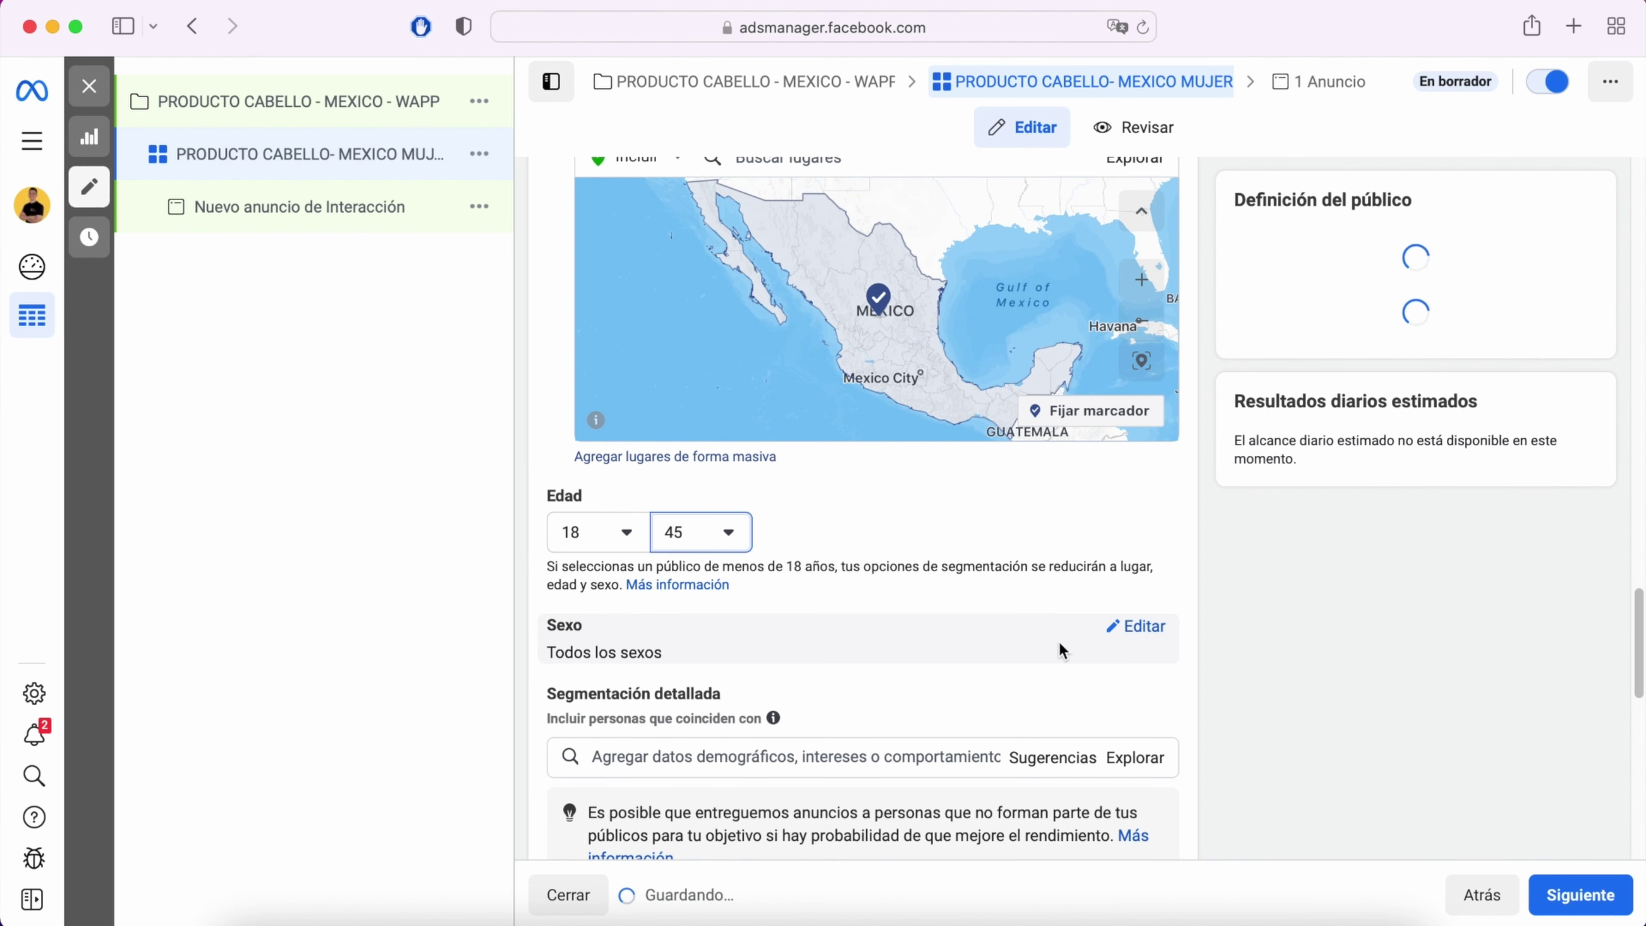
Step: Restrict the audience's gender to Mujeres
left_click(1135, 626)
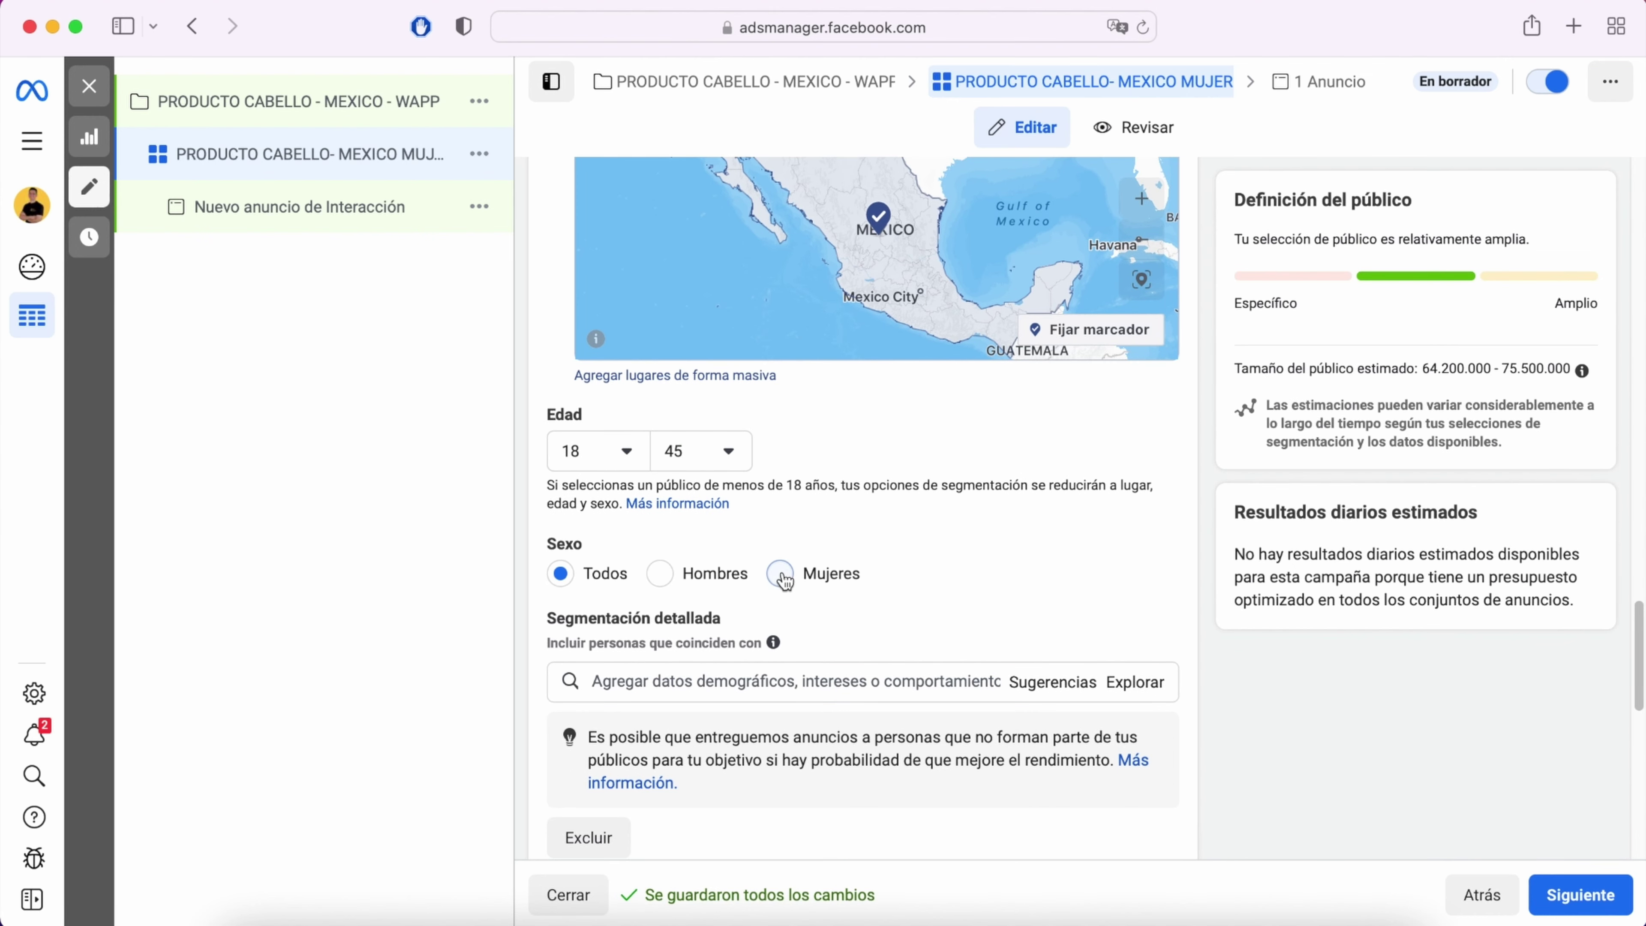
left_click(783, 577)
scroll(781, 571, "down", 2)
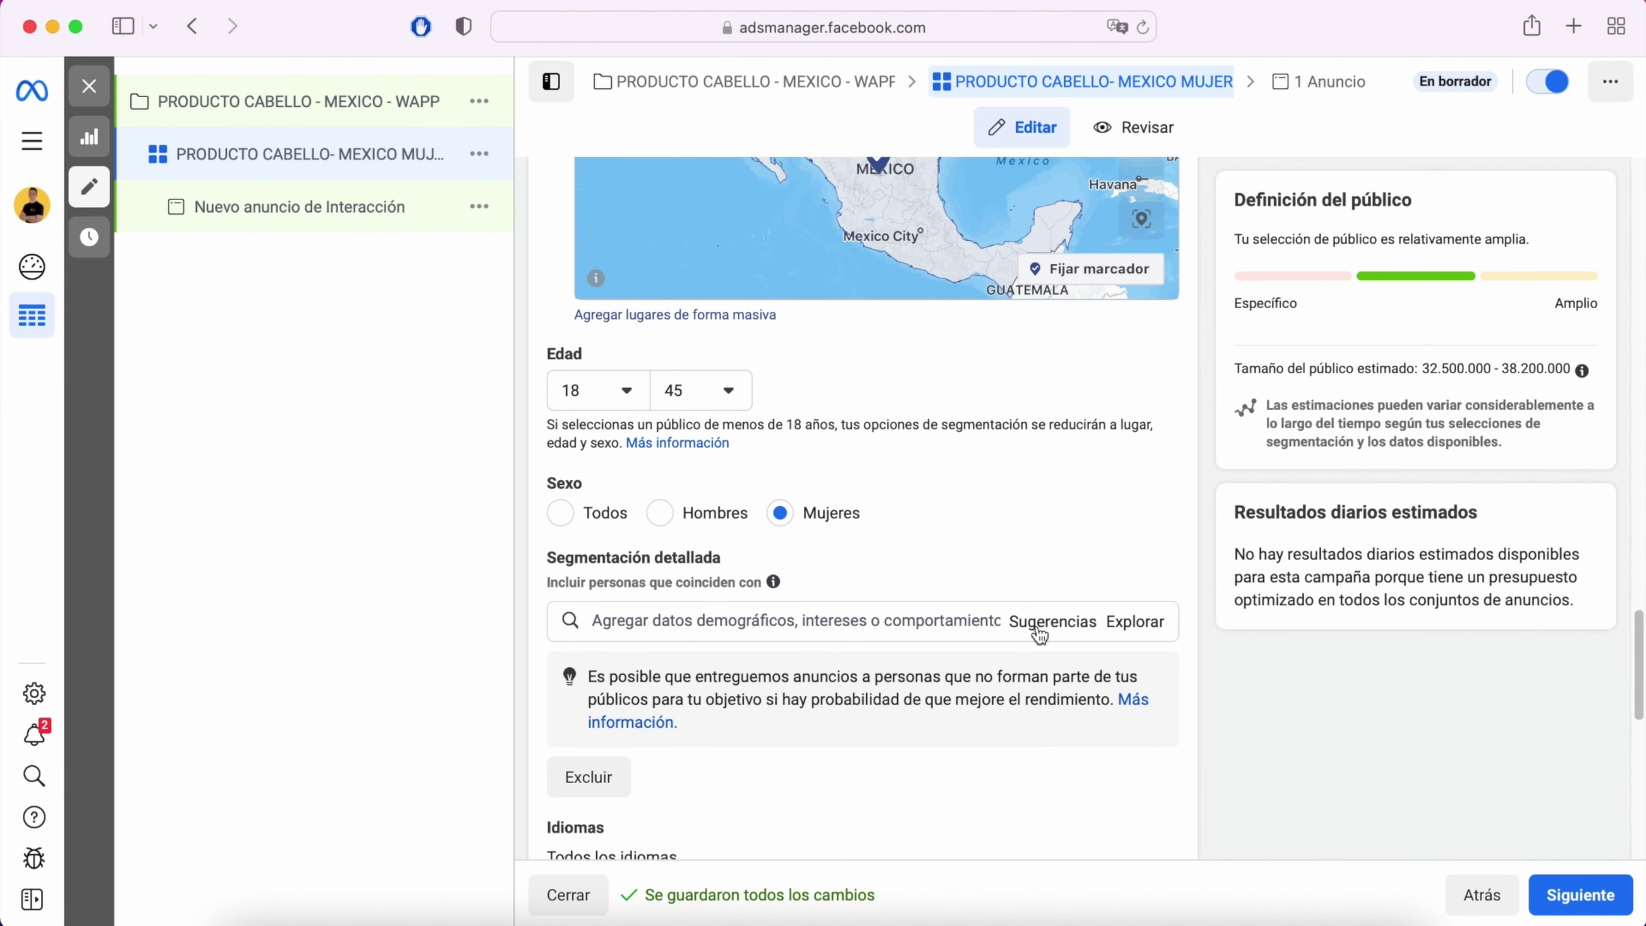
scroll(904, 661, "down", 1)
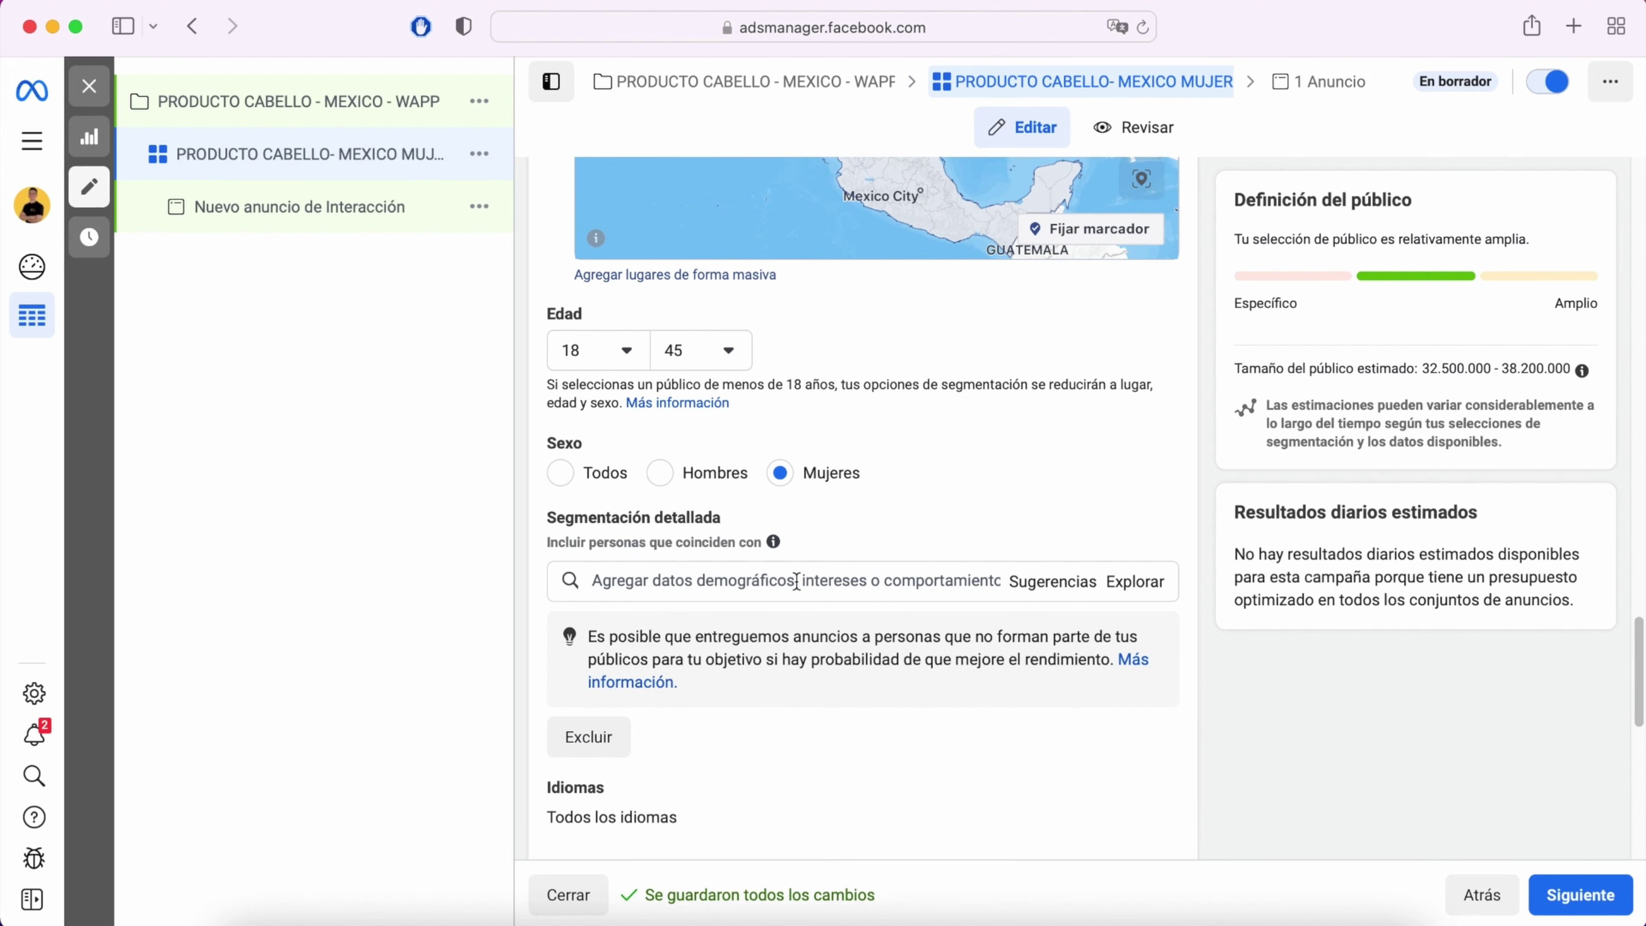
Step: Review the audience's location, age, gender and detailed targeting settings
scroll(1193, 684, "up", 6)
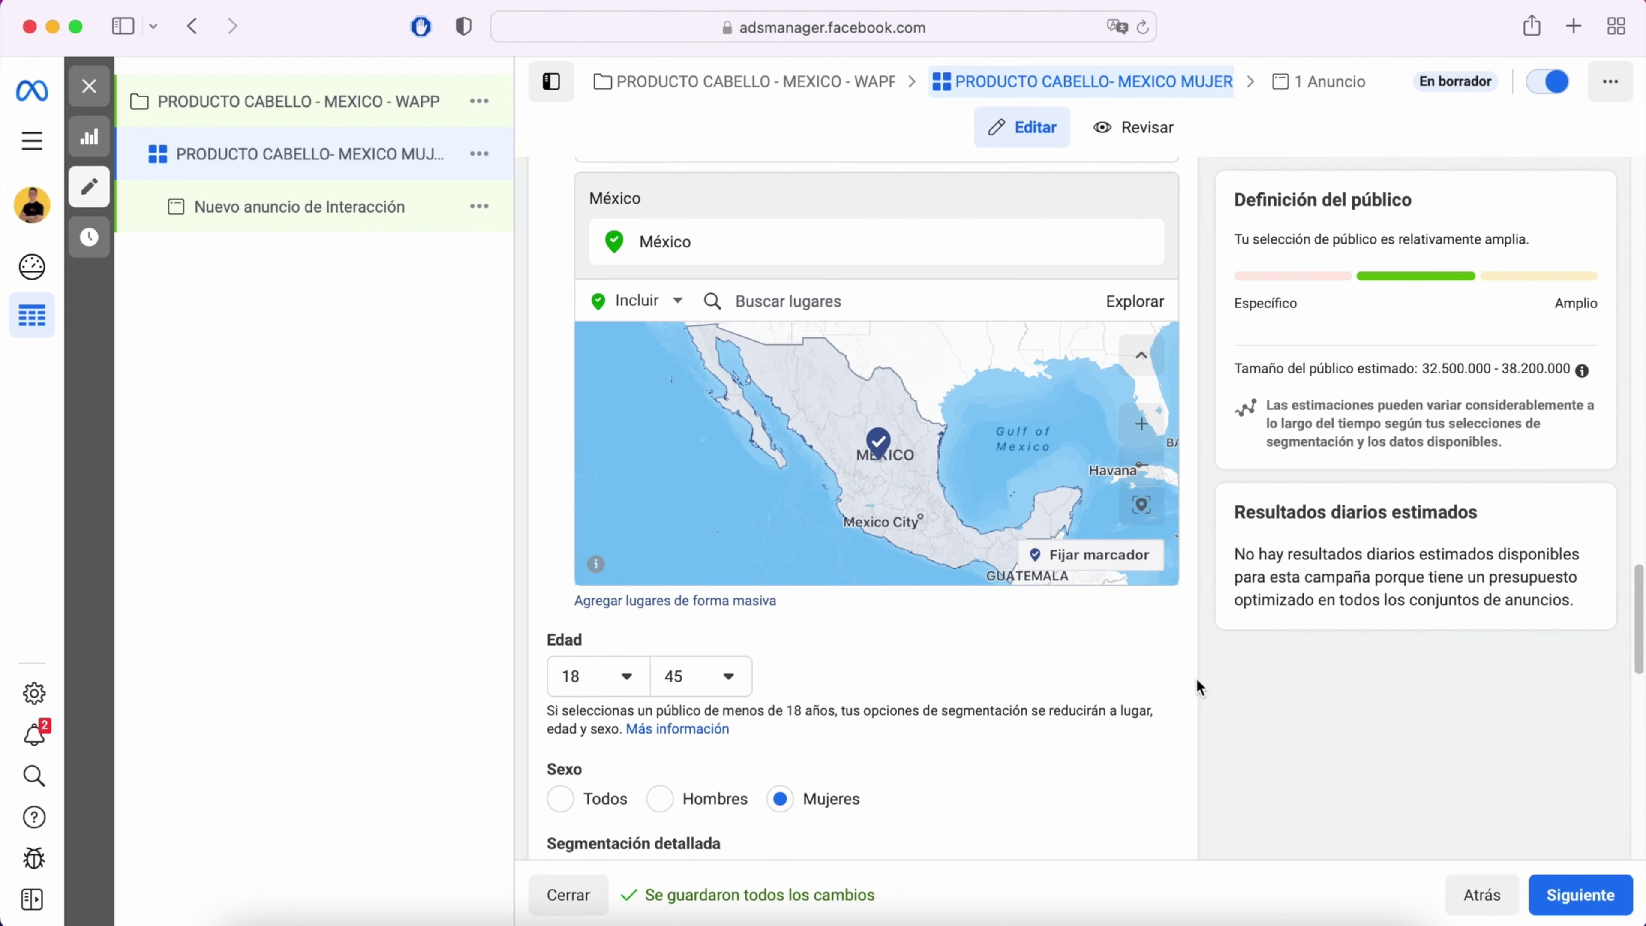
scroll(1047, 632, "down", 3)
scroll(1206, 704, "down", 5)
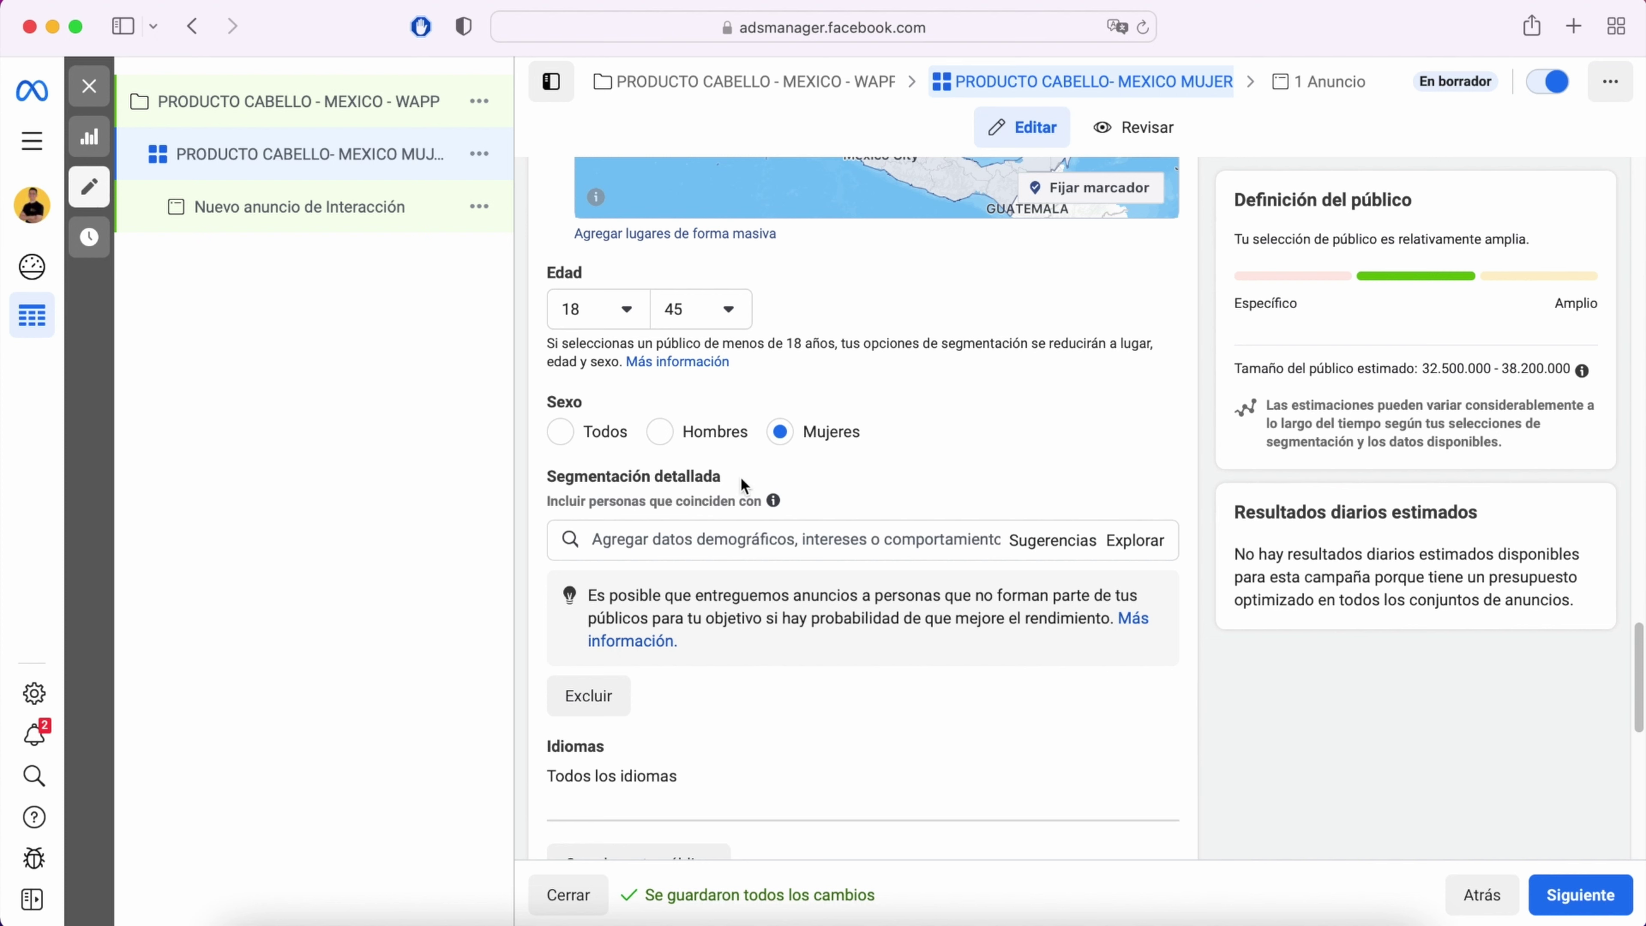
scroll(1147, 639, "up", 5)
scroll(1210, 653, "up", 5)
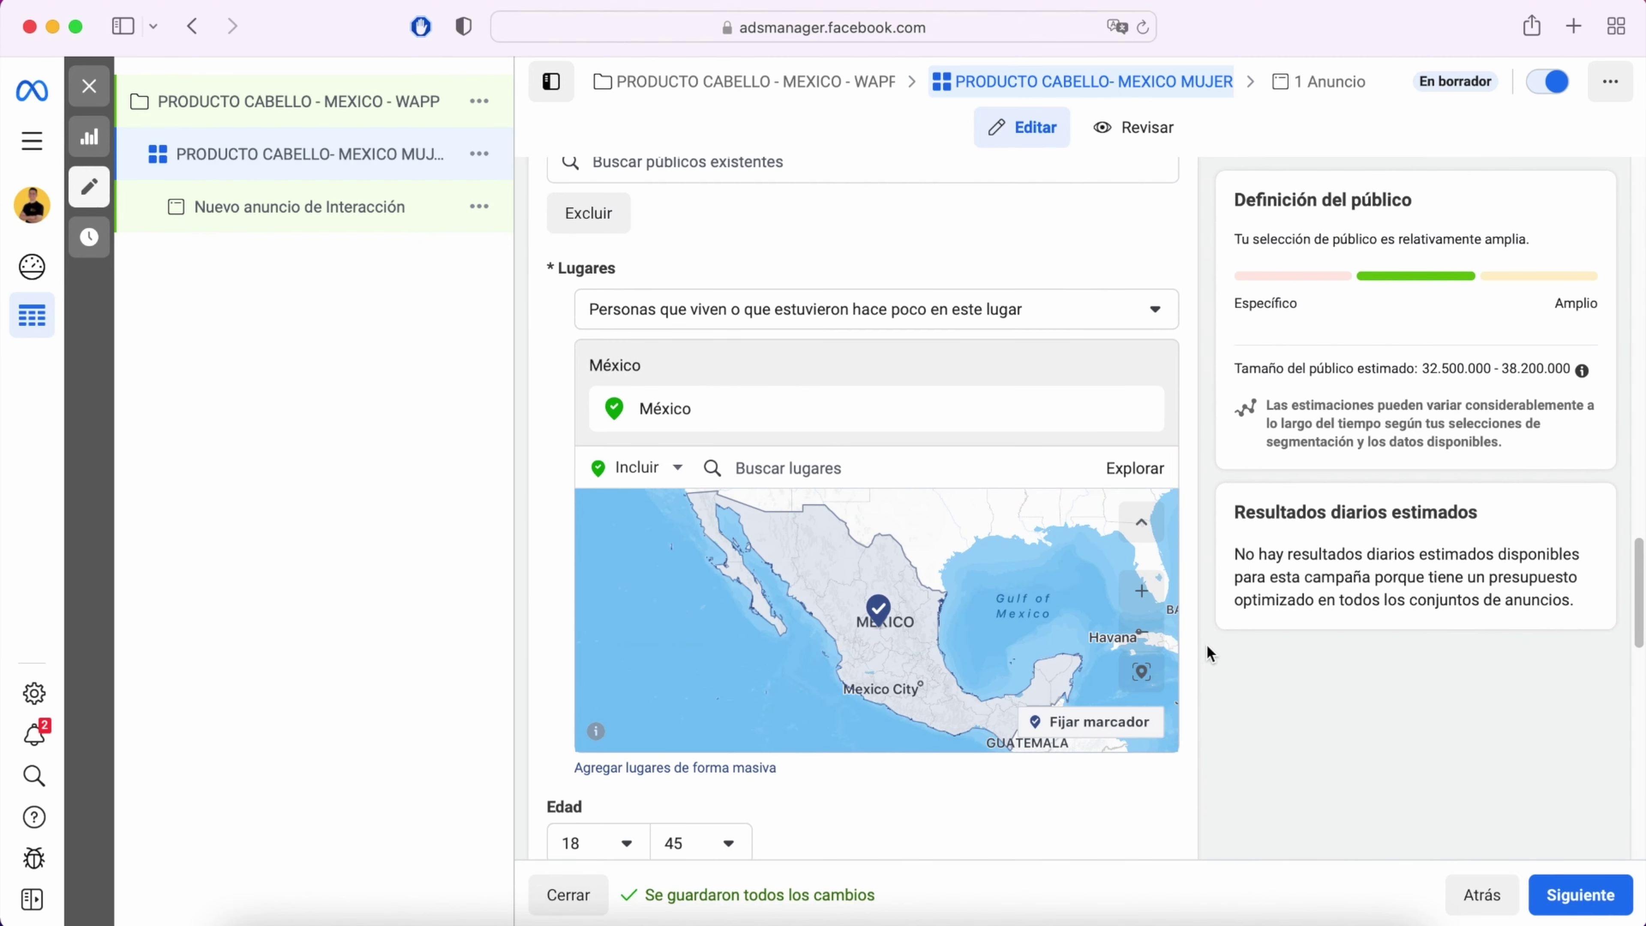
scroll(556, 619, "down", 5)
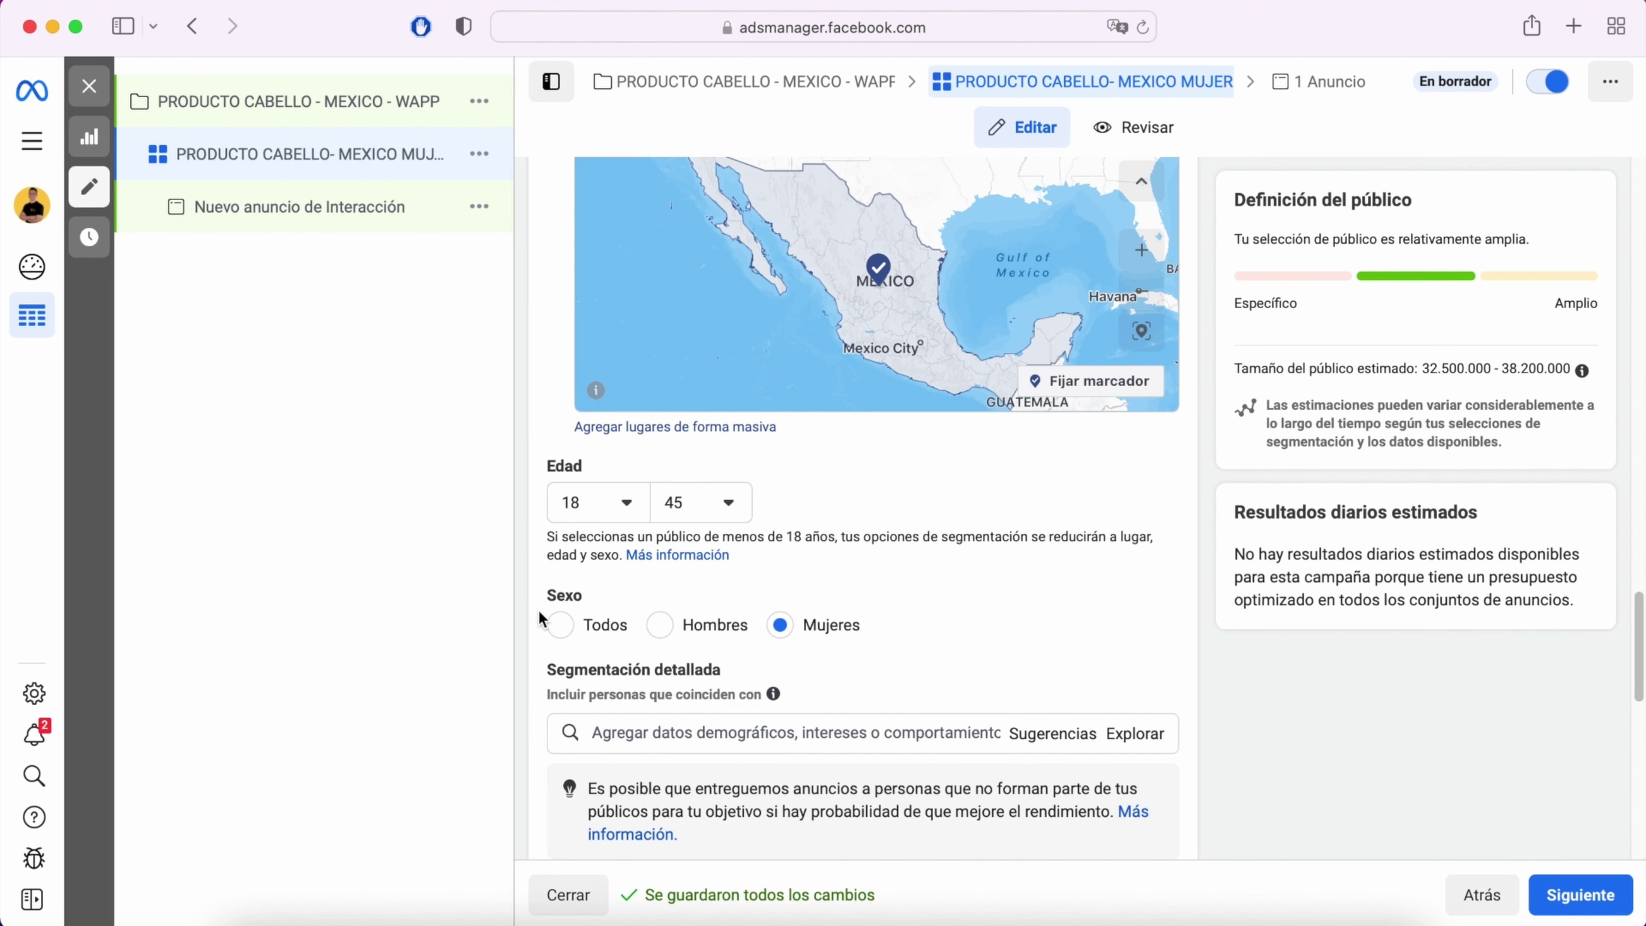
scroll(539, 613, "down", 2)
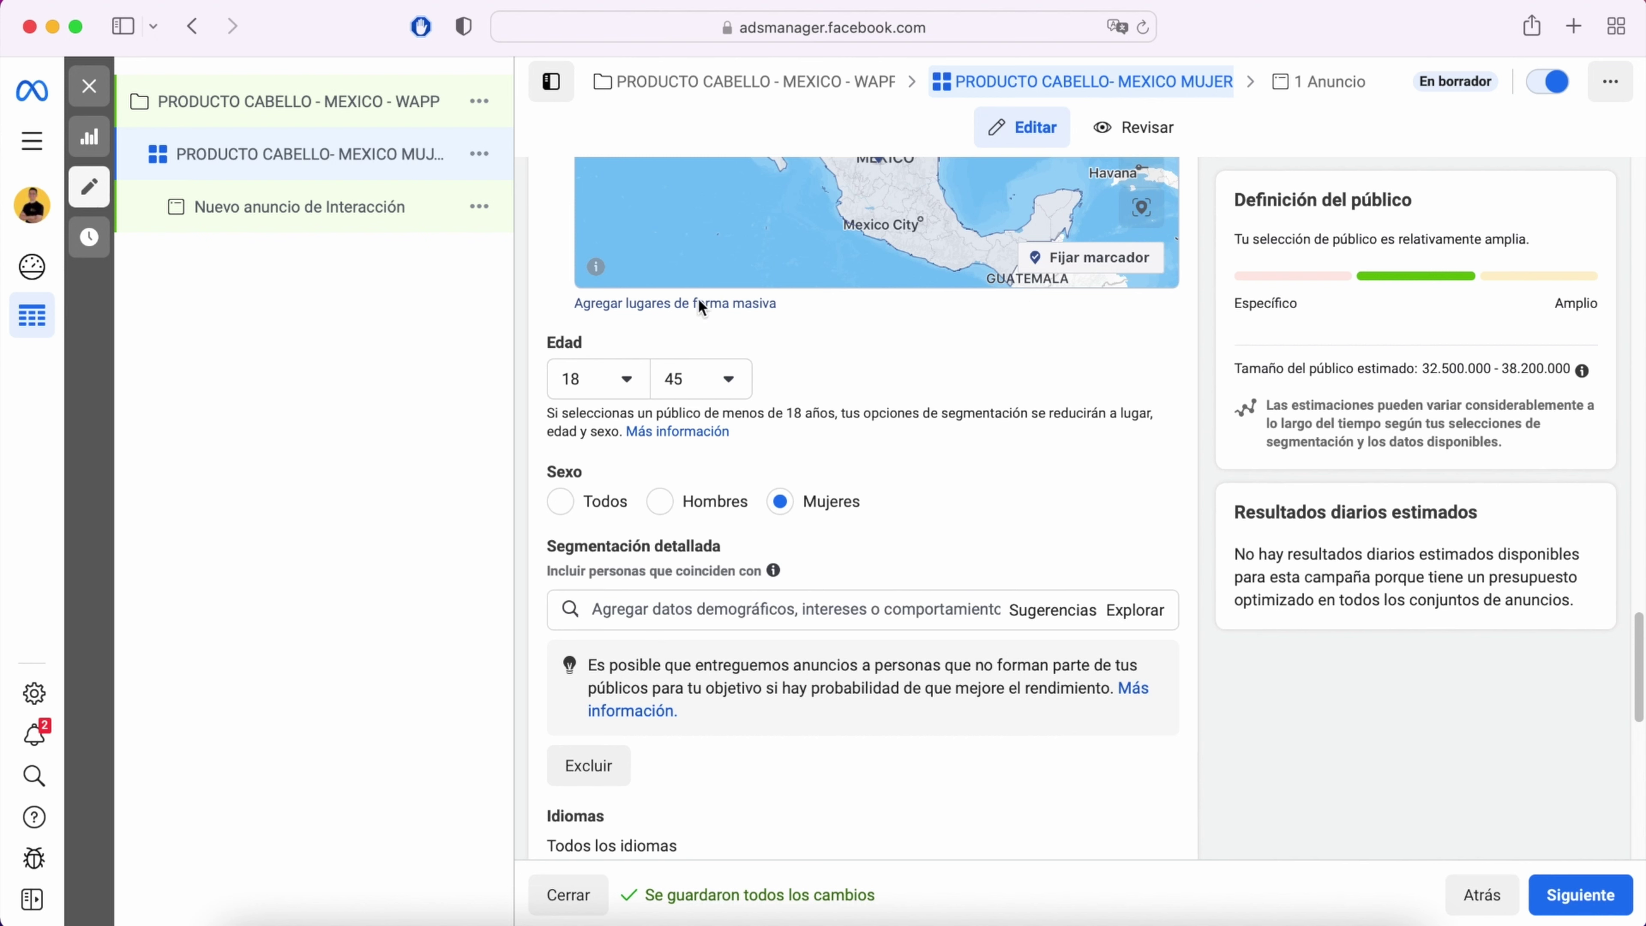
scroll(617, 671, "down", 2)
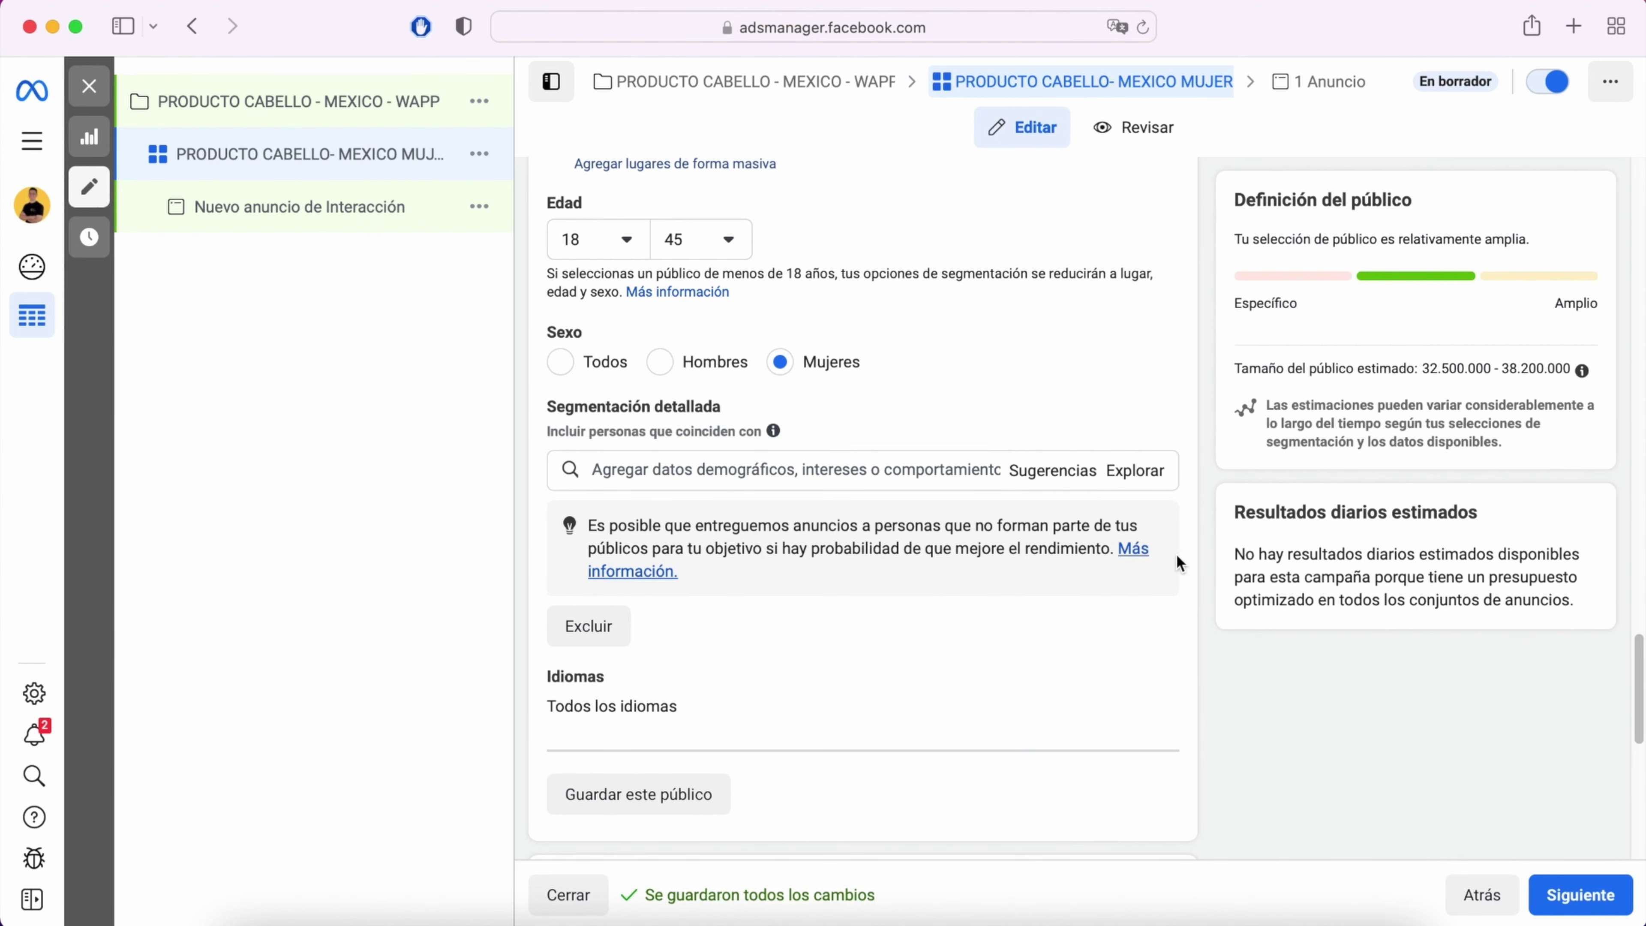
Step: Restrict the audience's languages to Español (todos)
scroll(1171, 616, "down", 2)
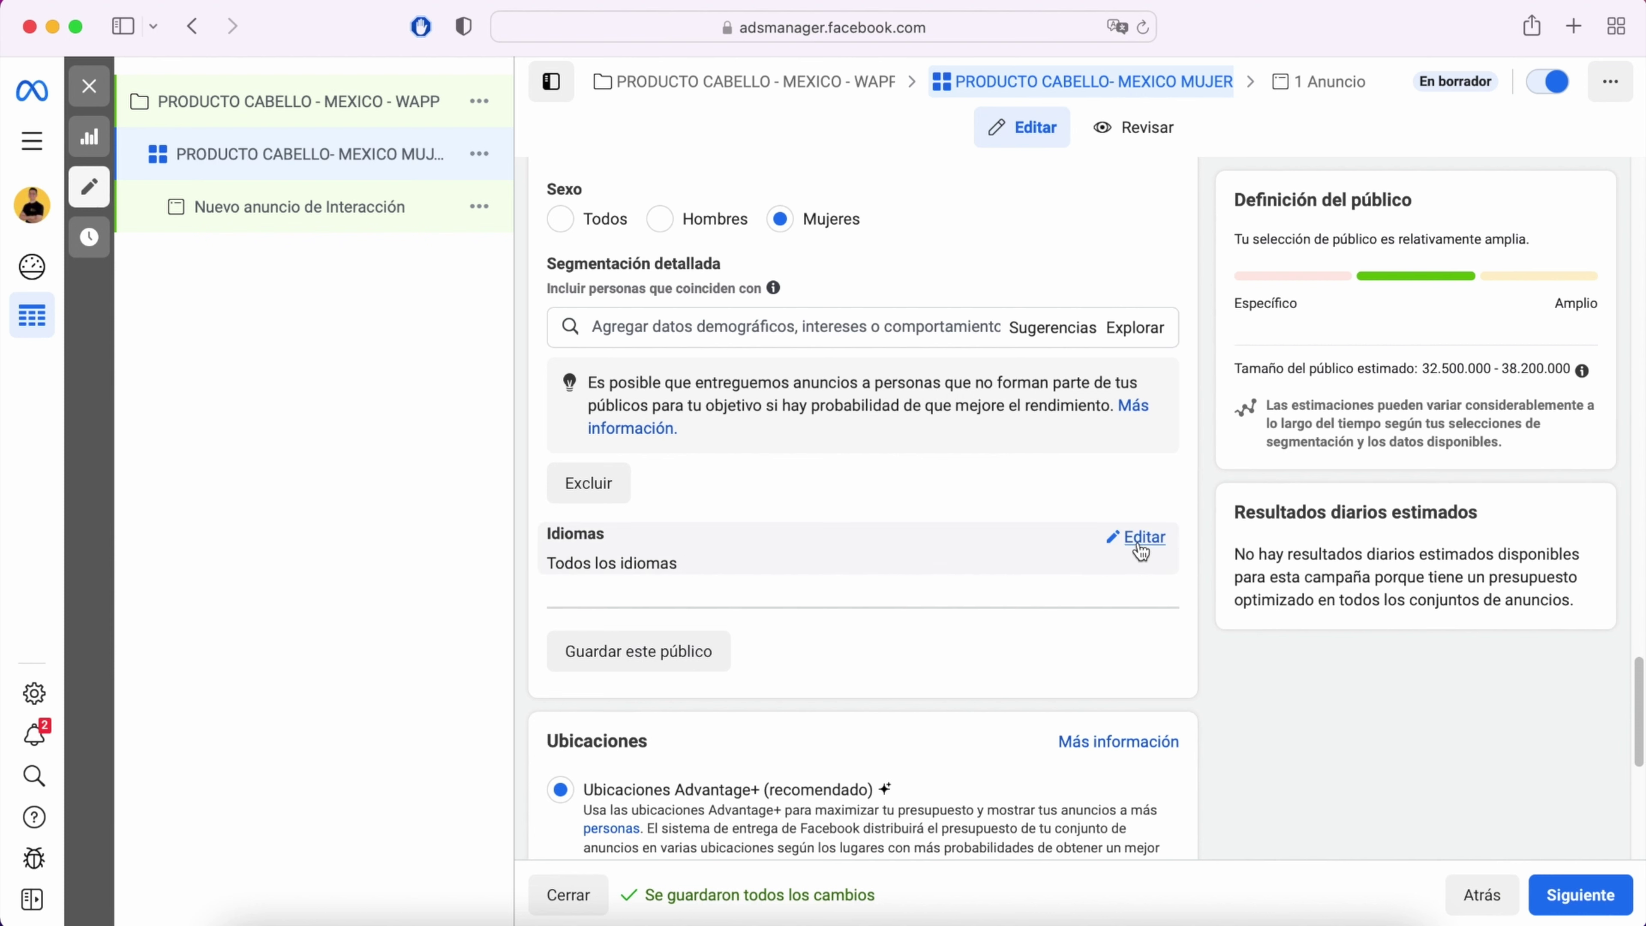
left_click(1140, 551)
left_click(657, 571)
type("esp")
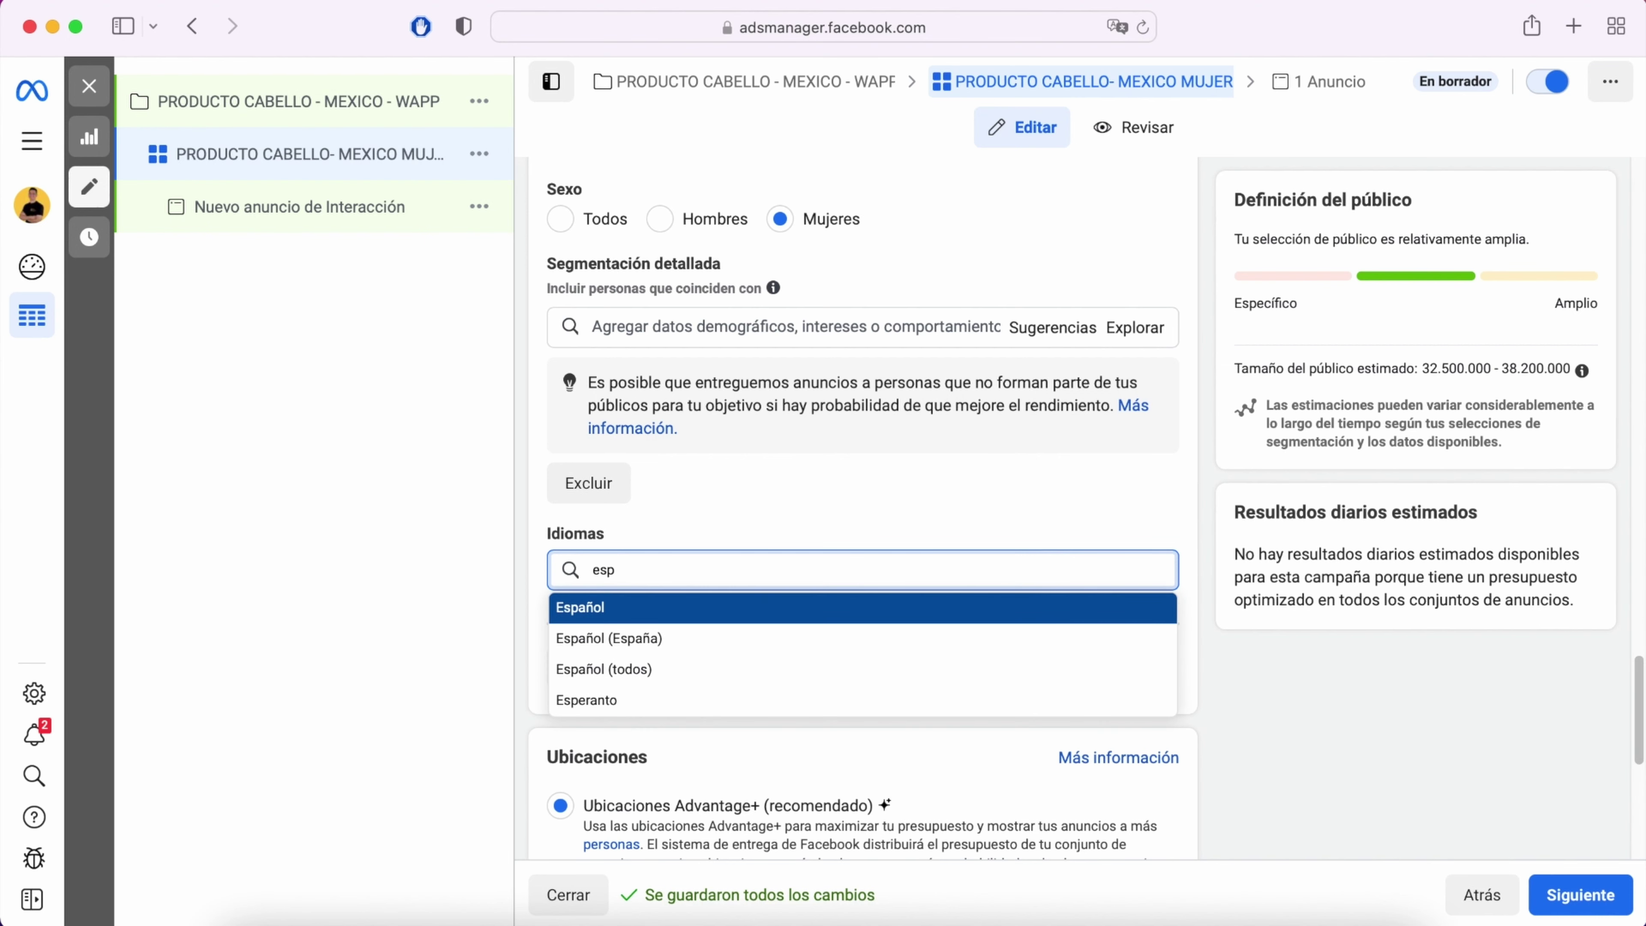
left_click(631, 669)
left_click(1192, 580)
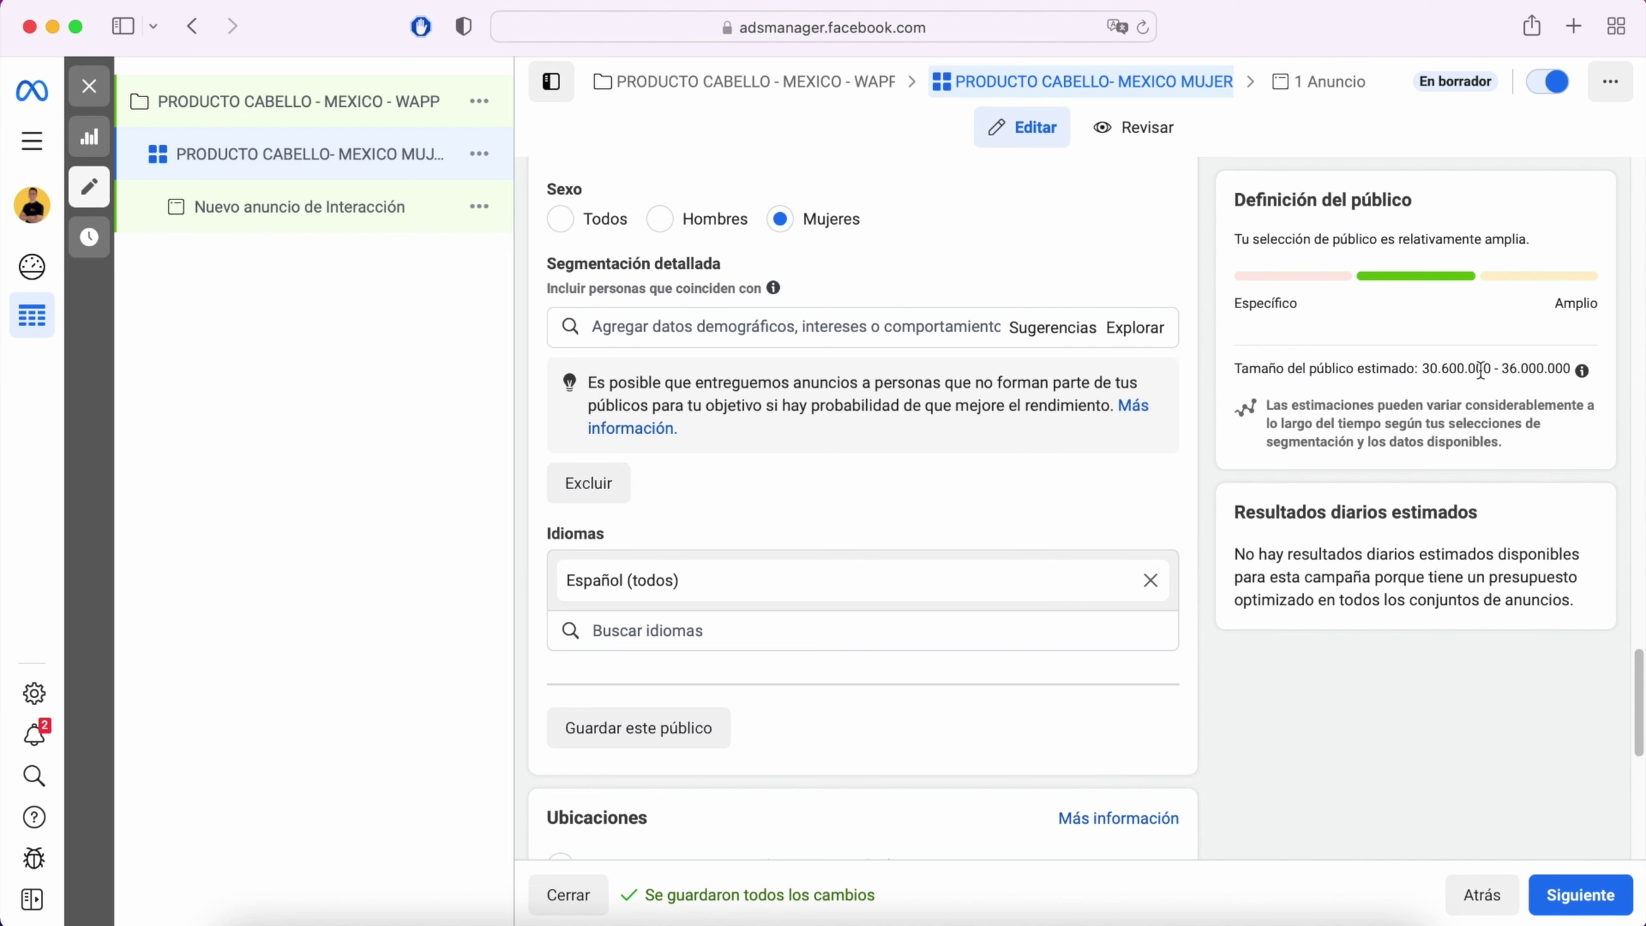
Step: Try Ubicaciones manuales for the ad set's placements, view the available platforms, and return to Ubicaciones Advantage+
scroll(1186, 522, "down", 5)
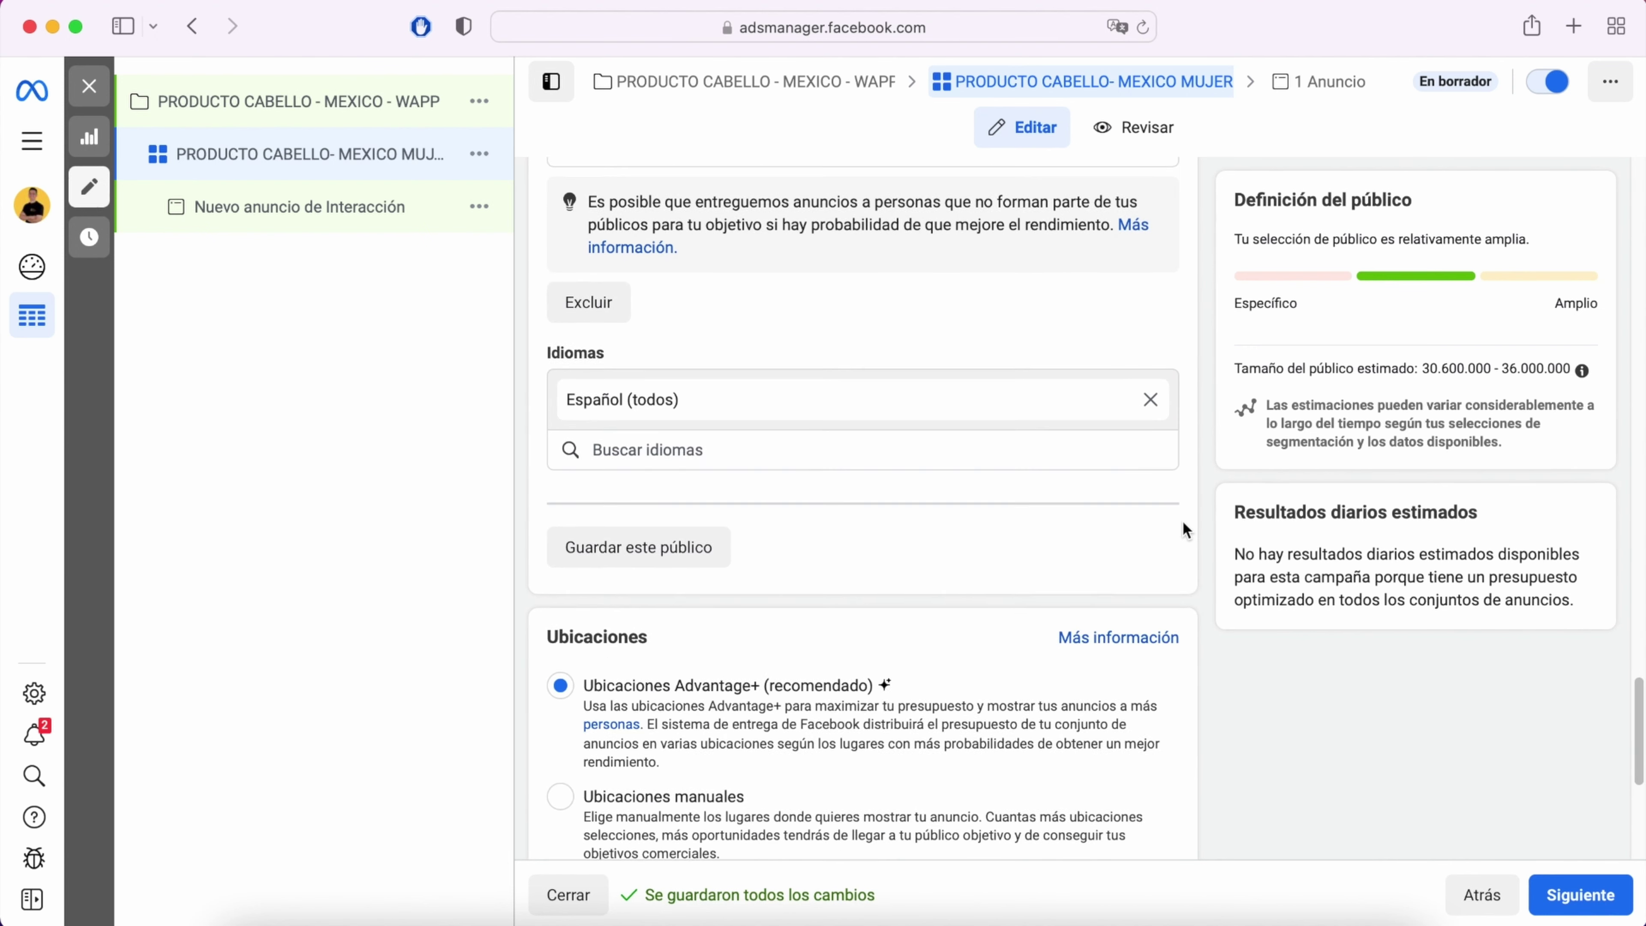
scroll(1183, 528, "down", 2)
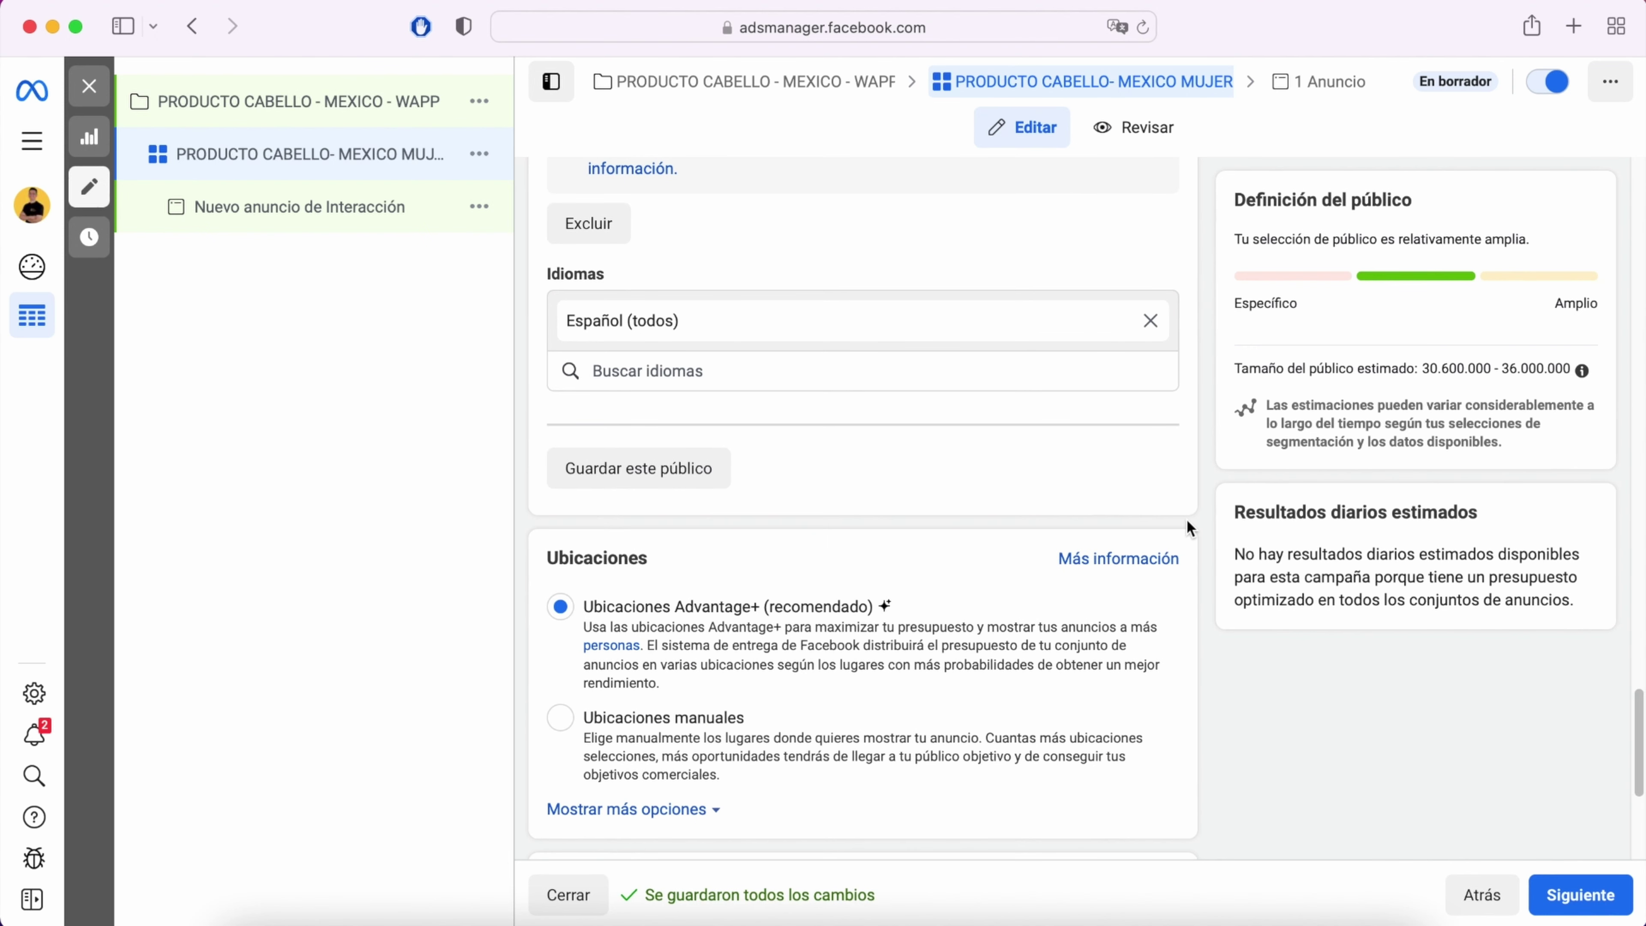
scroll(1186, 517, "down", 3)
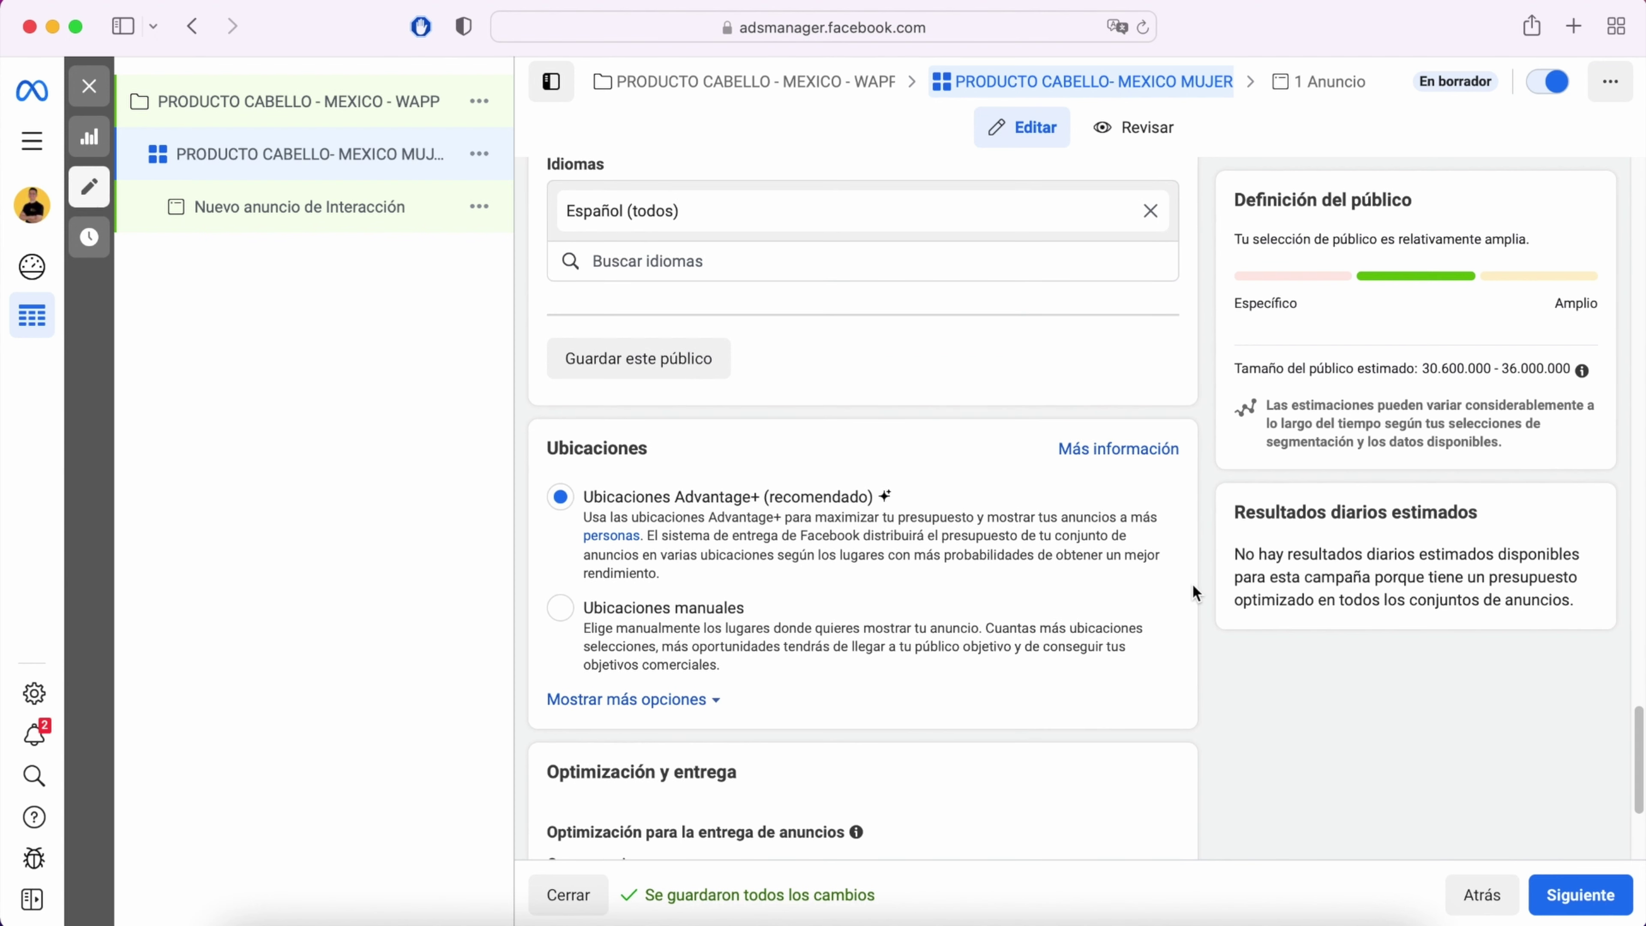
scroll(1193, 586, "down", 3)
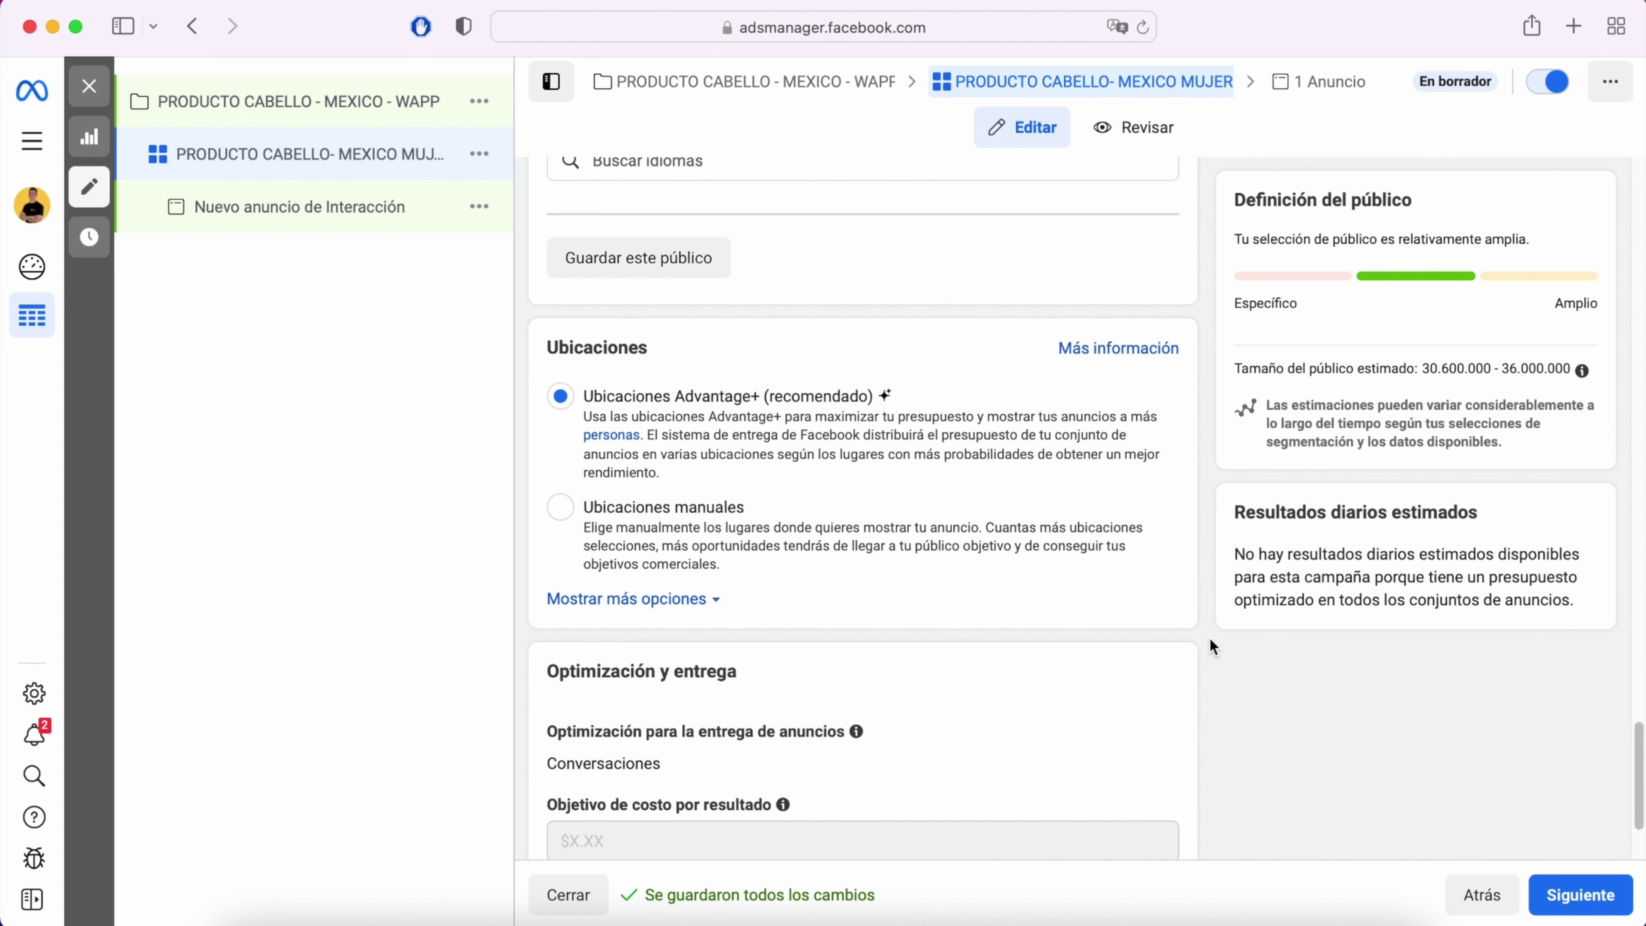
left_click(554, 516)
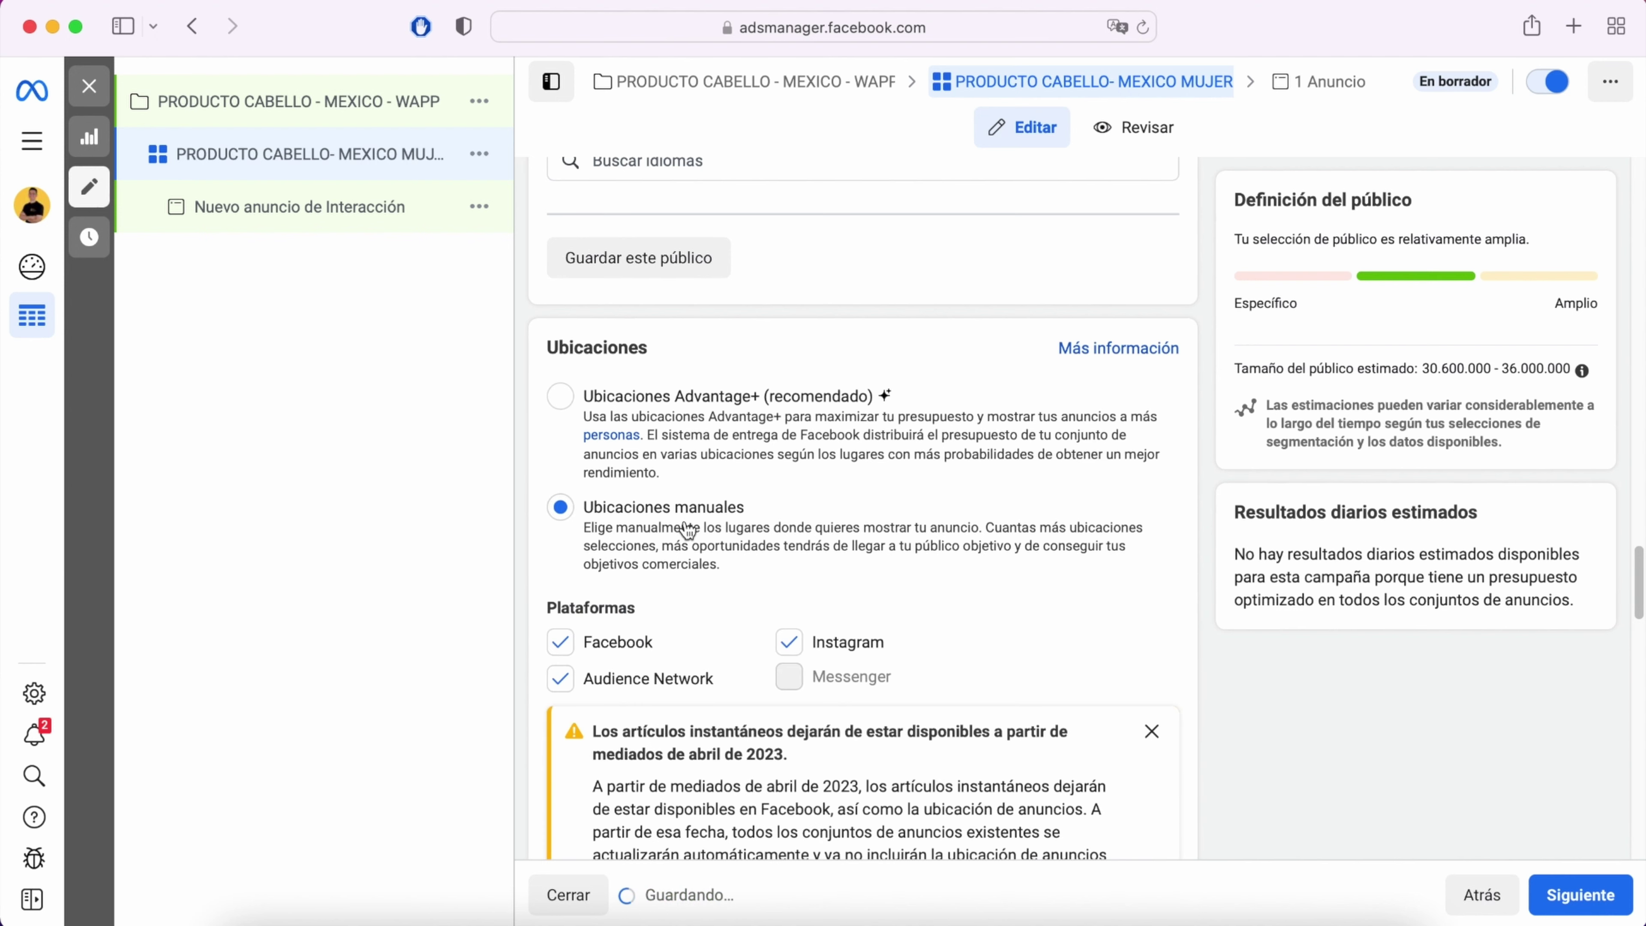
scroll(688, 530, "down", 2)
scroll(688, 530, "down", 1)
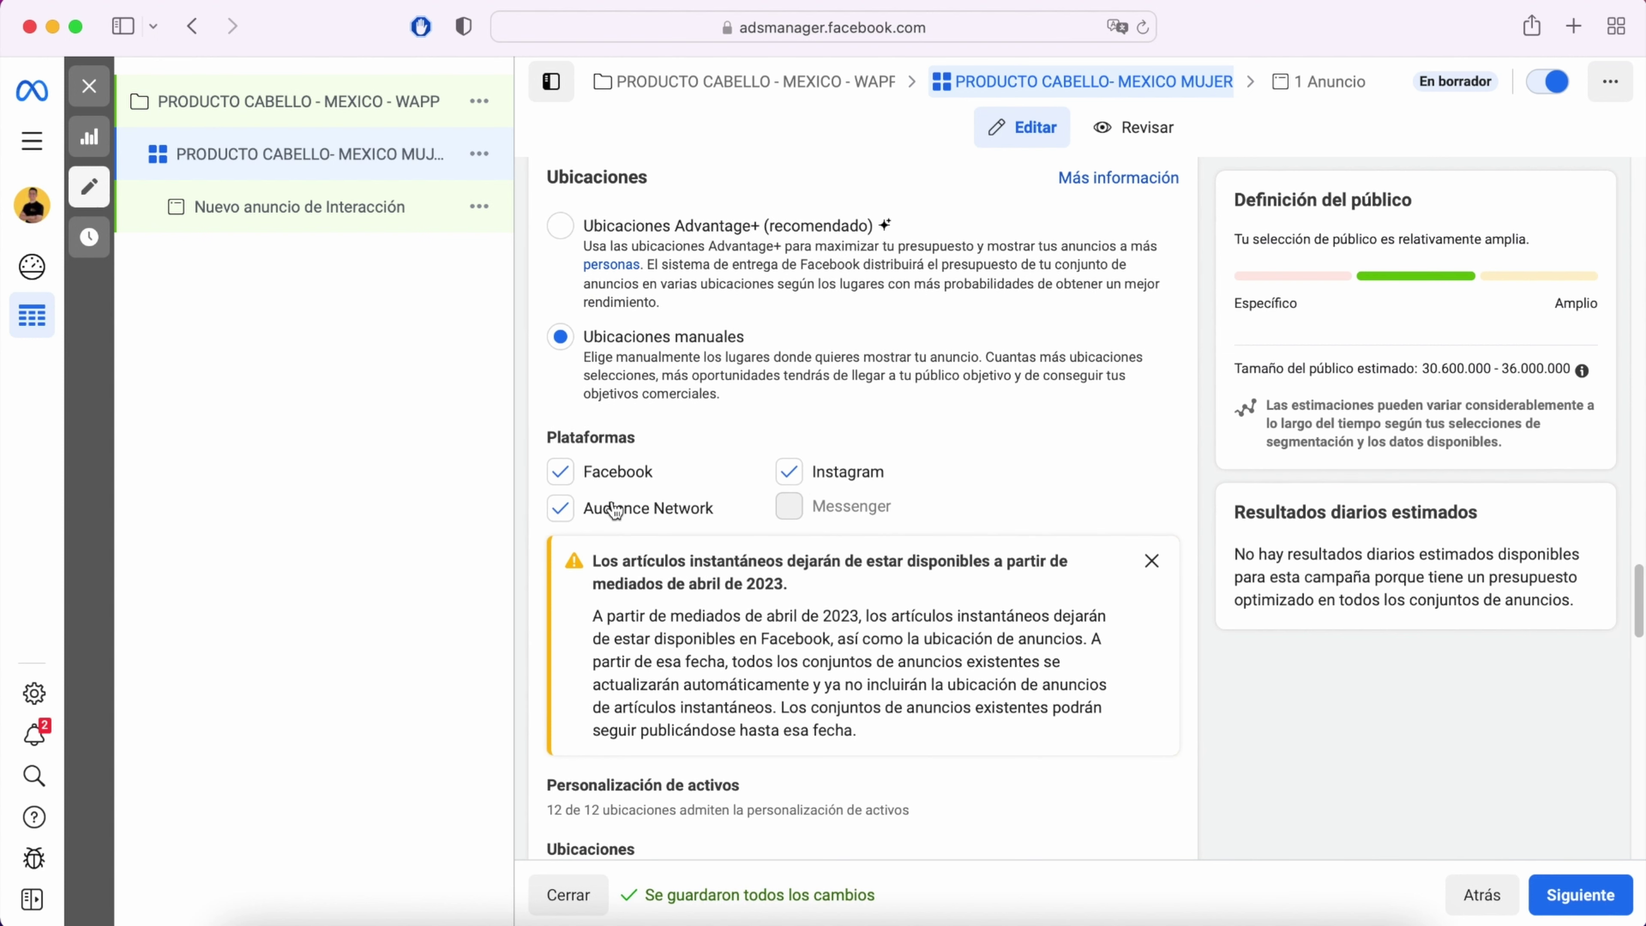
left_click(599, 254)
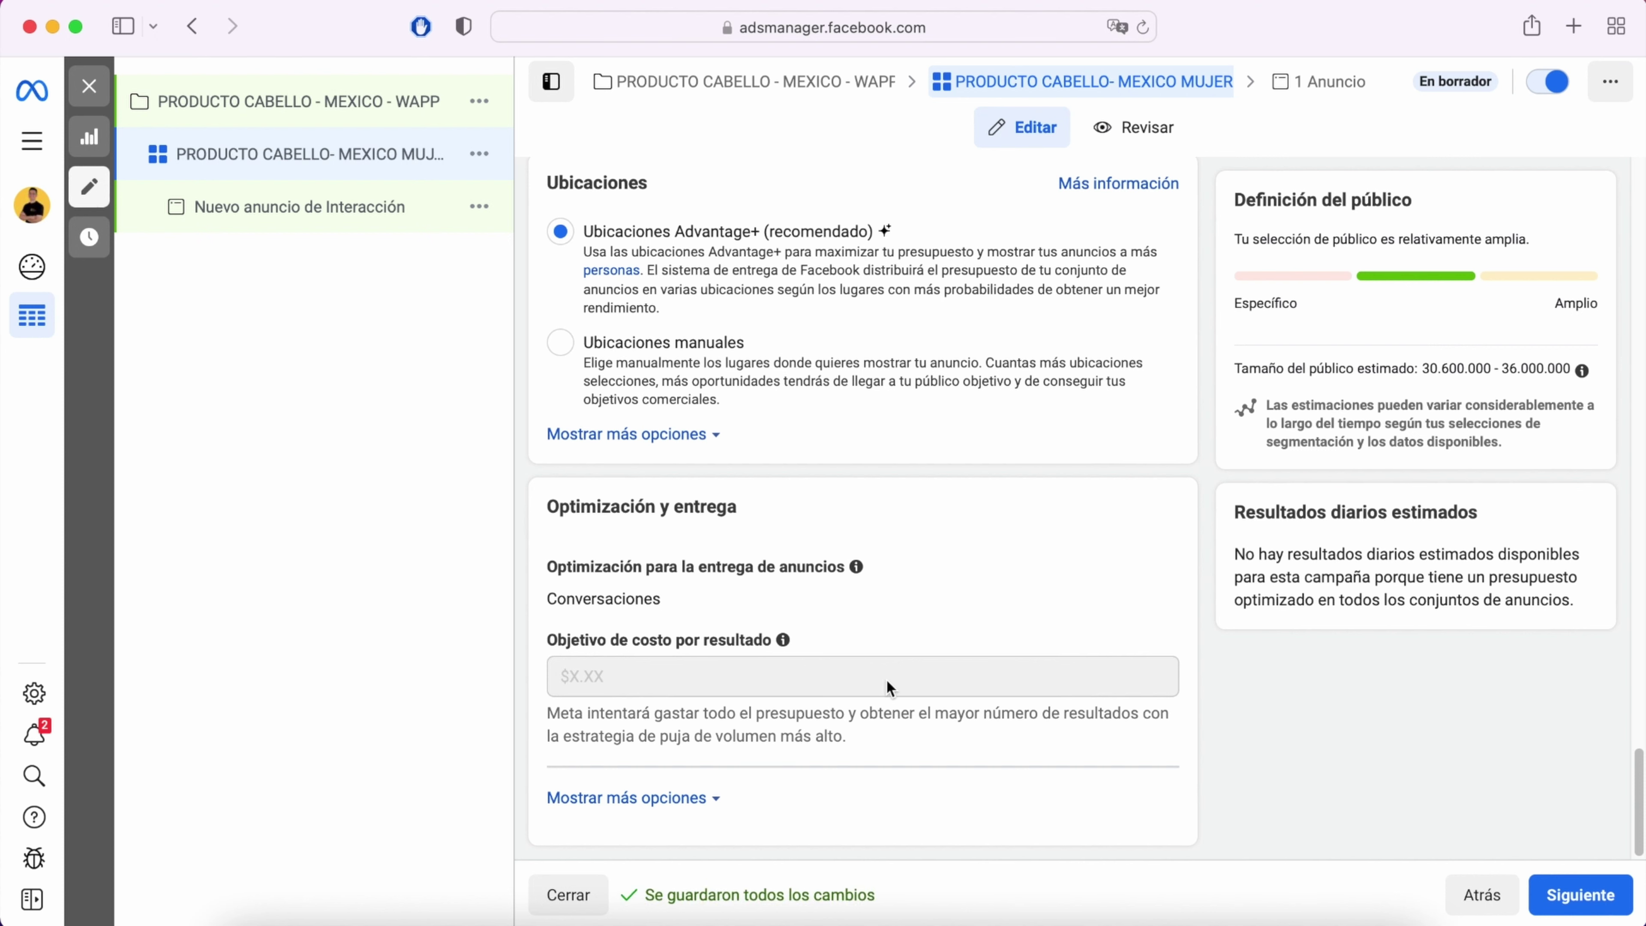
Step: Continue to the ad level and name the ad PRODUCTO CABELLO 1
left_click(1598, 895)
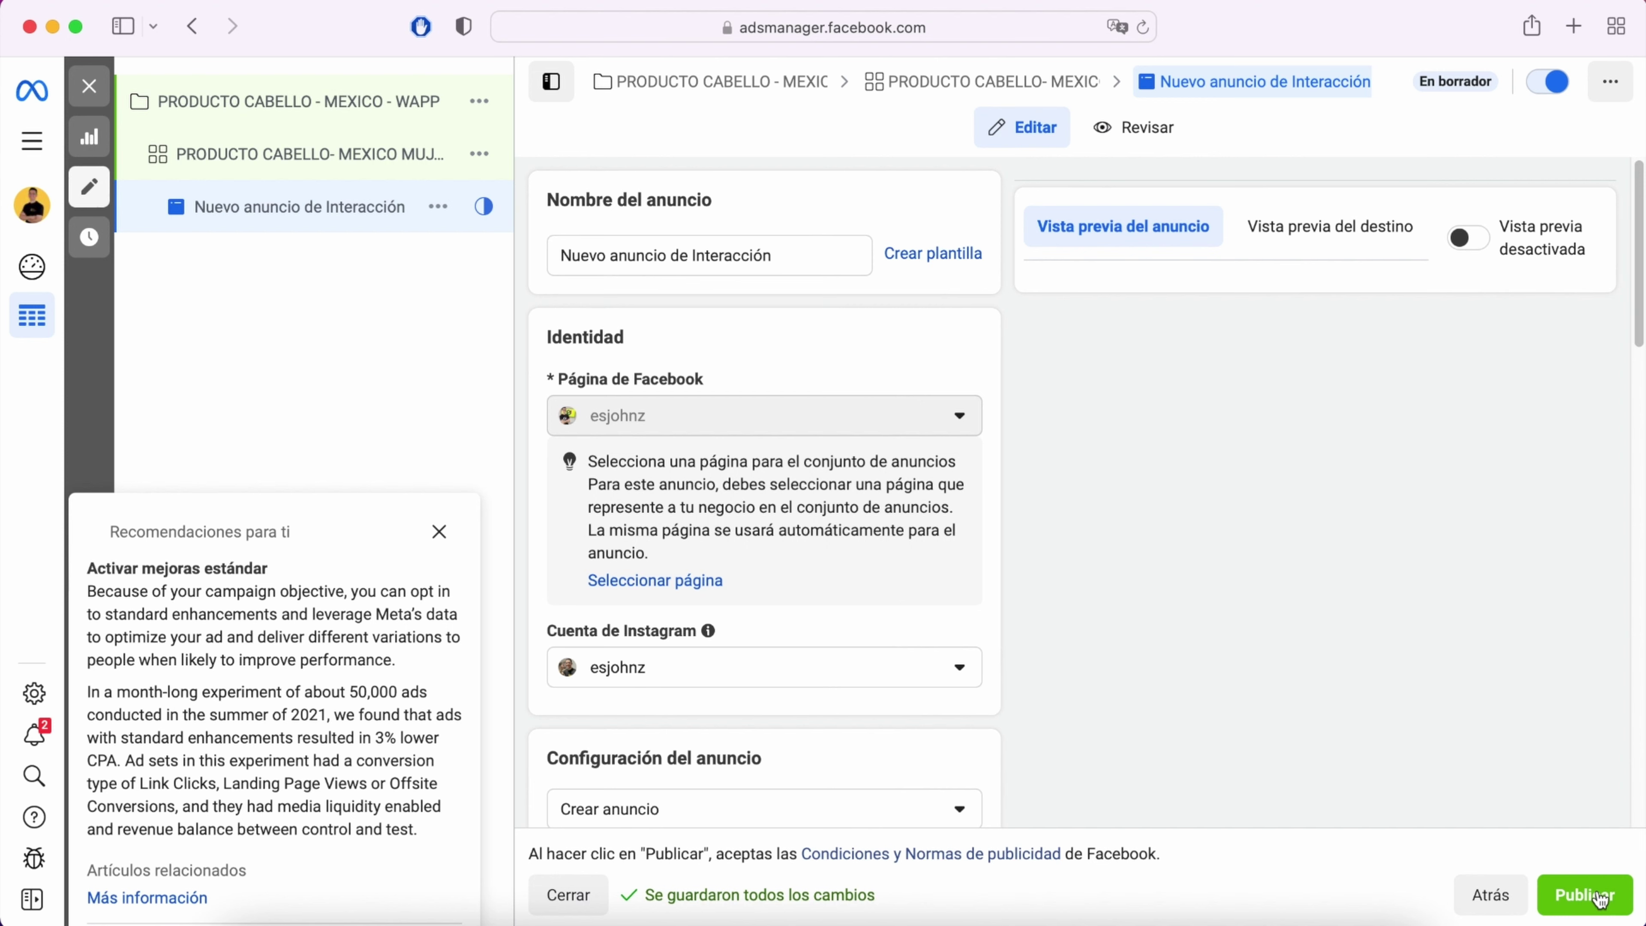
left_click(439, 393)
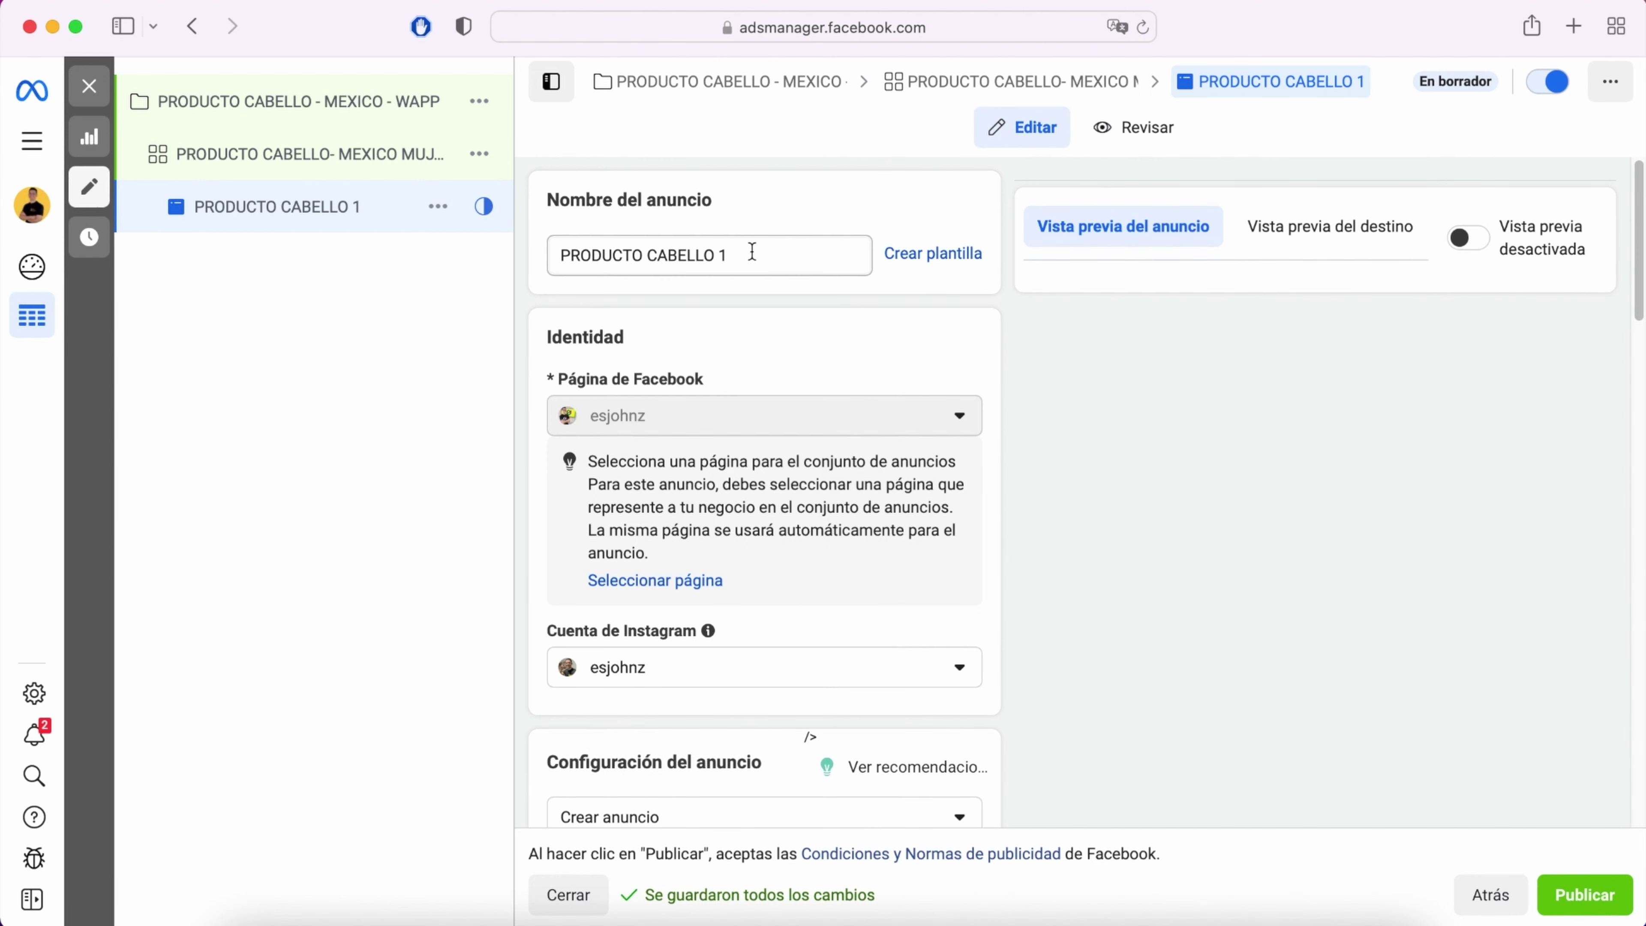
left_click(717, 261)
Step: Examine the ad's identity, its format options and the choices for how the ad is created
scroll(611, 368, "down", 5)
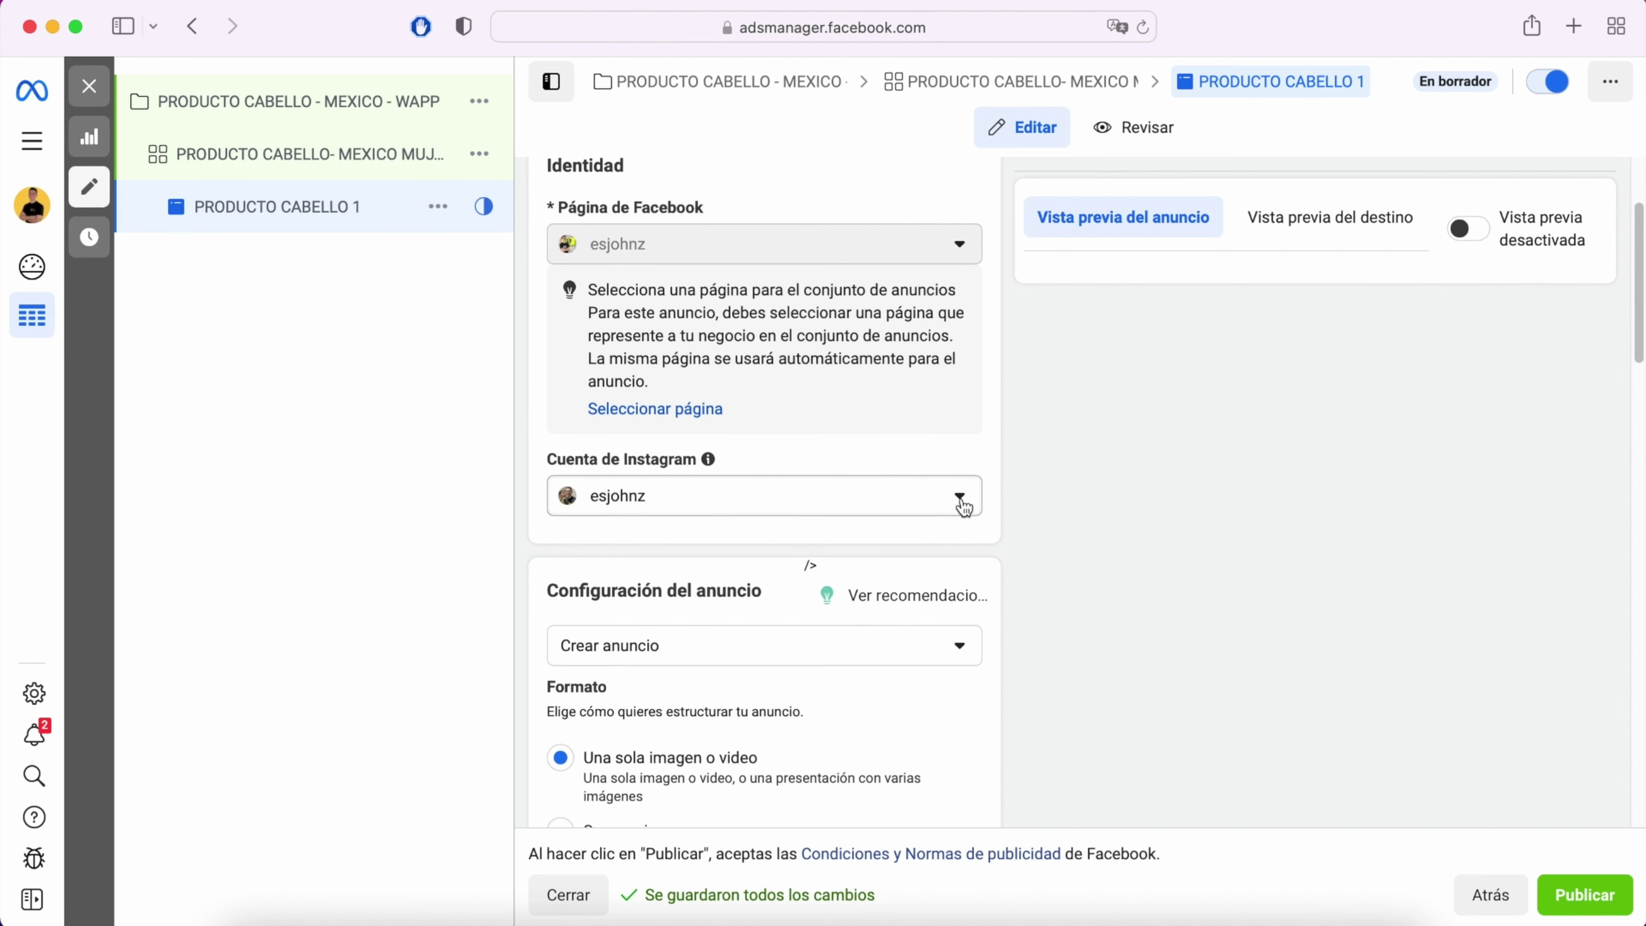
scroll(964, 504, "down", 3)
scroll(945, 350, "down", 4)
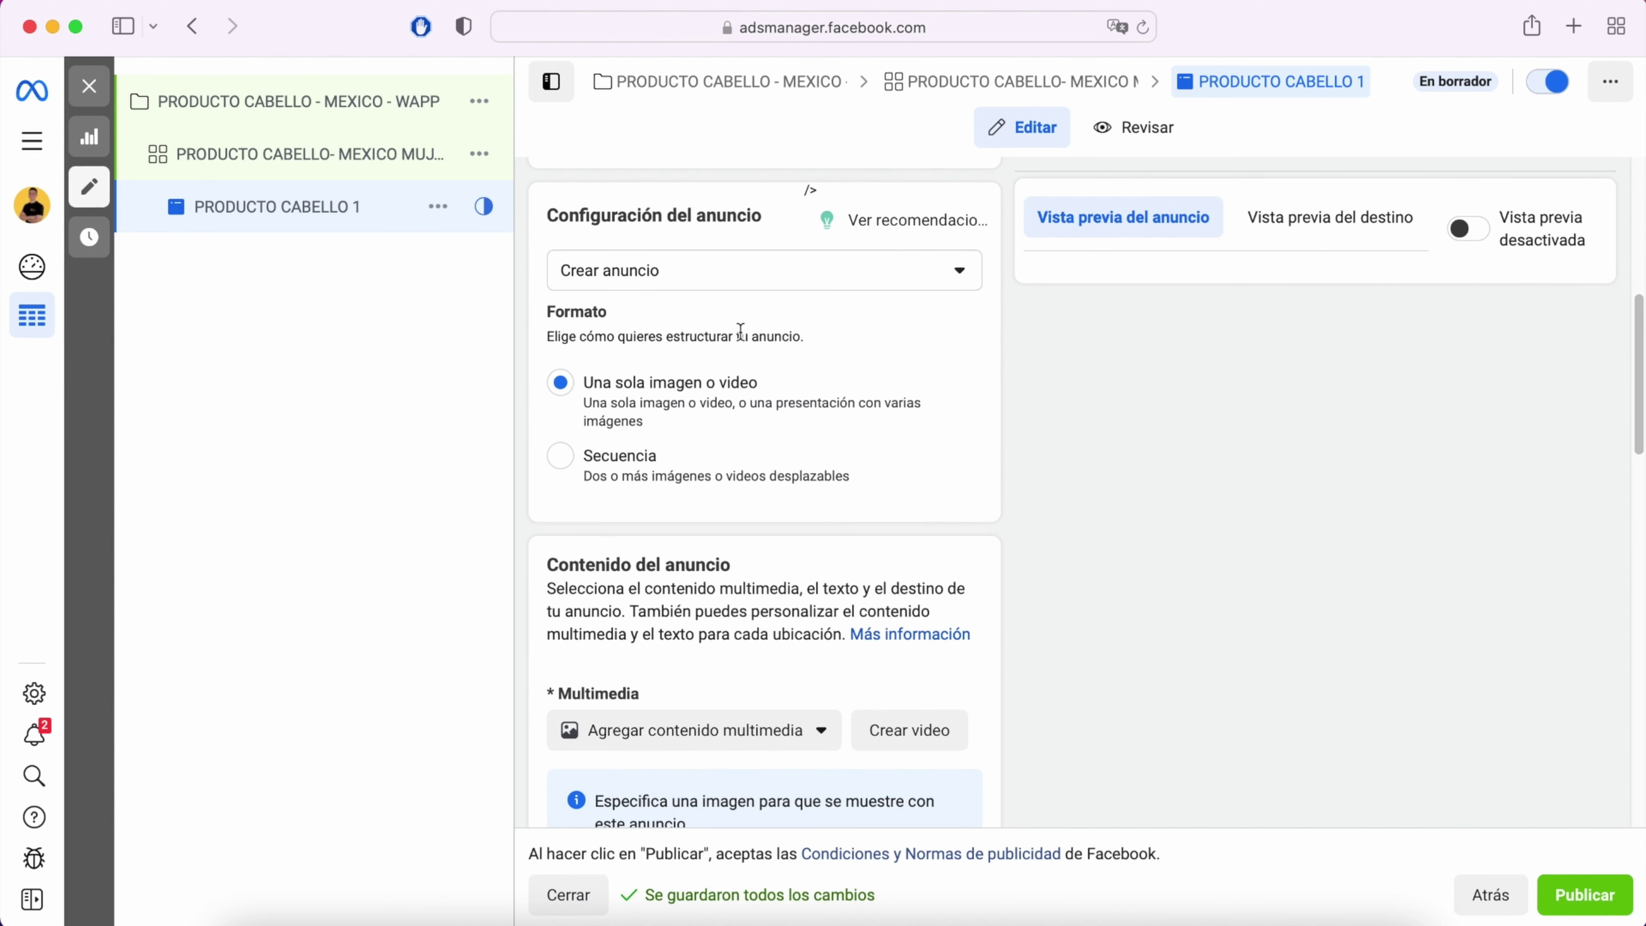
left_click(963, 277)
left_click(963, 278)
Step: Add the image of the white and black hair straighteners as the ad's multimedia content
scroll(725, 407, "down", 2)
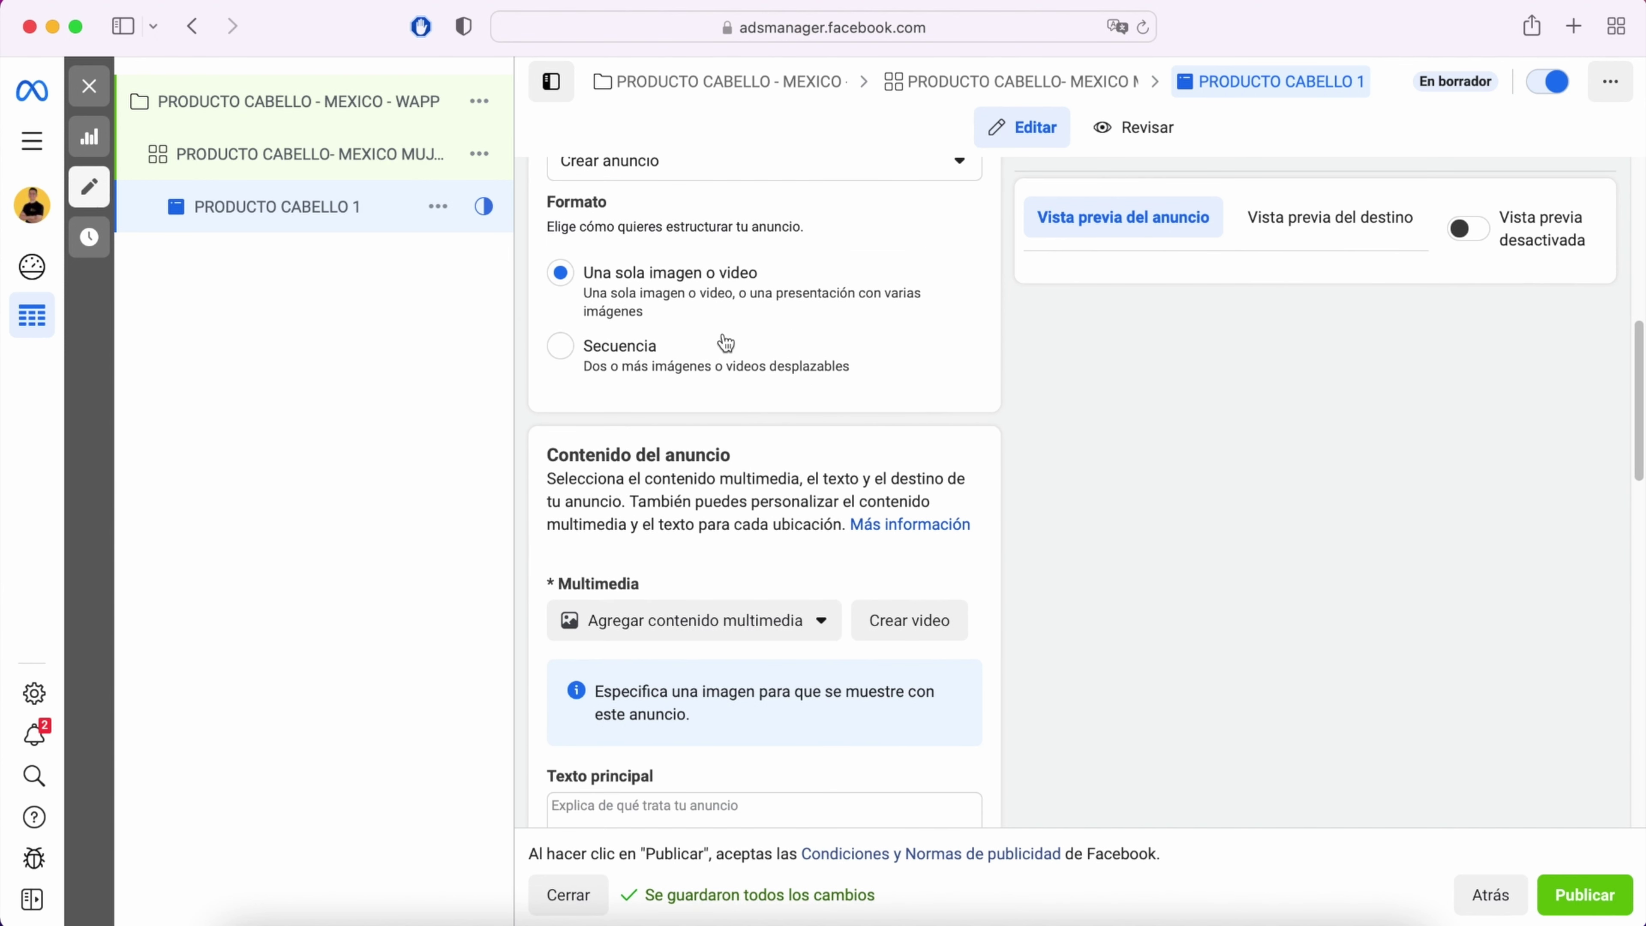
scroll(725, 344, "down", 4)
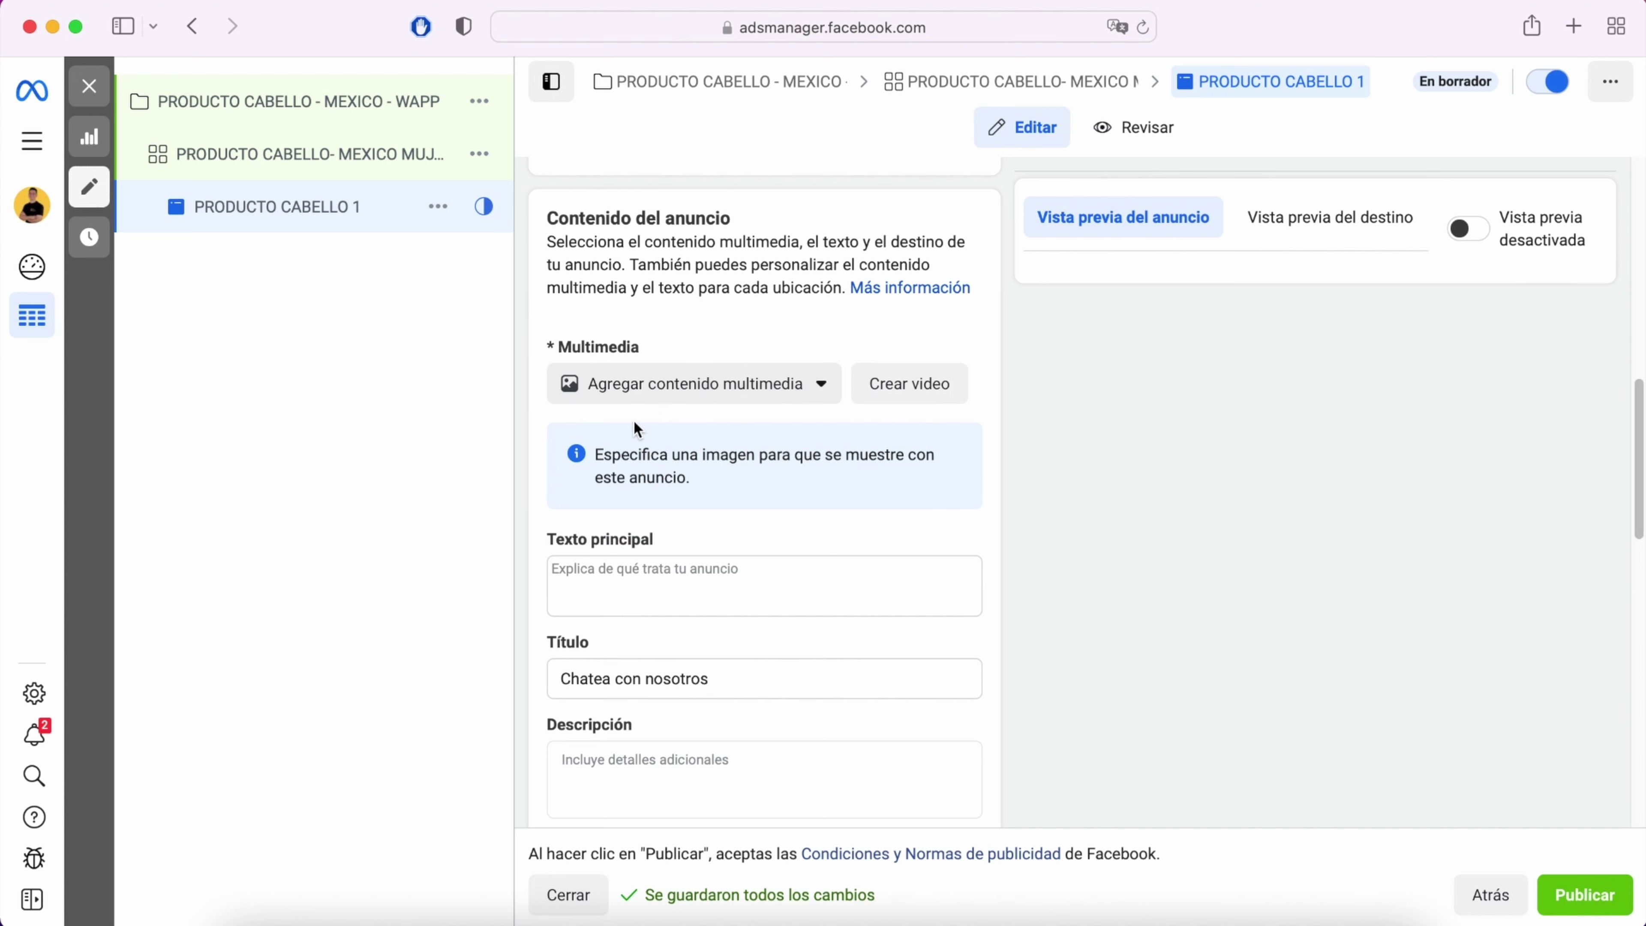
left_click(804, 389)
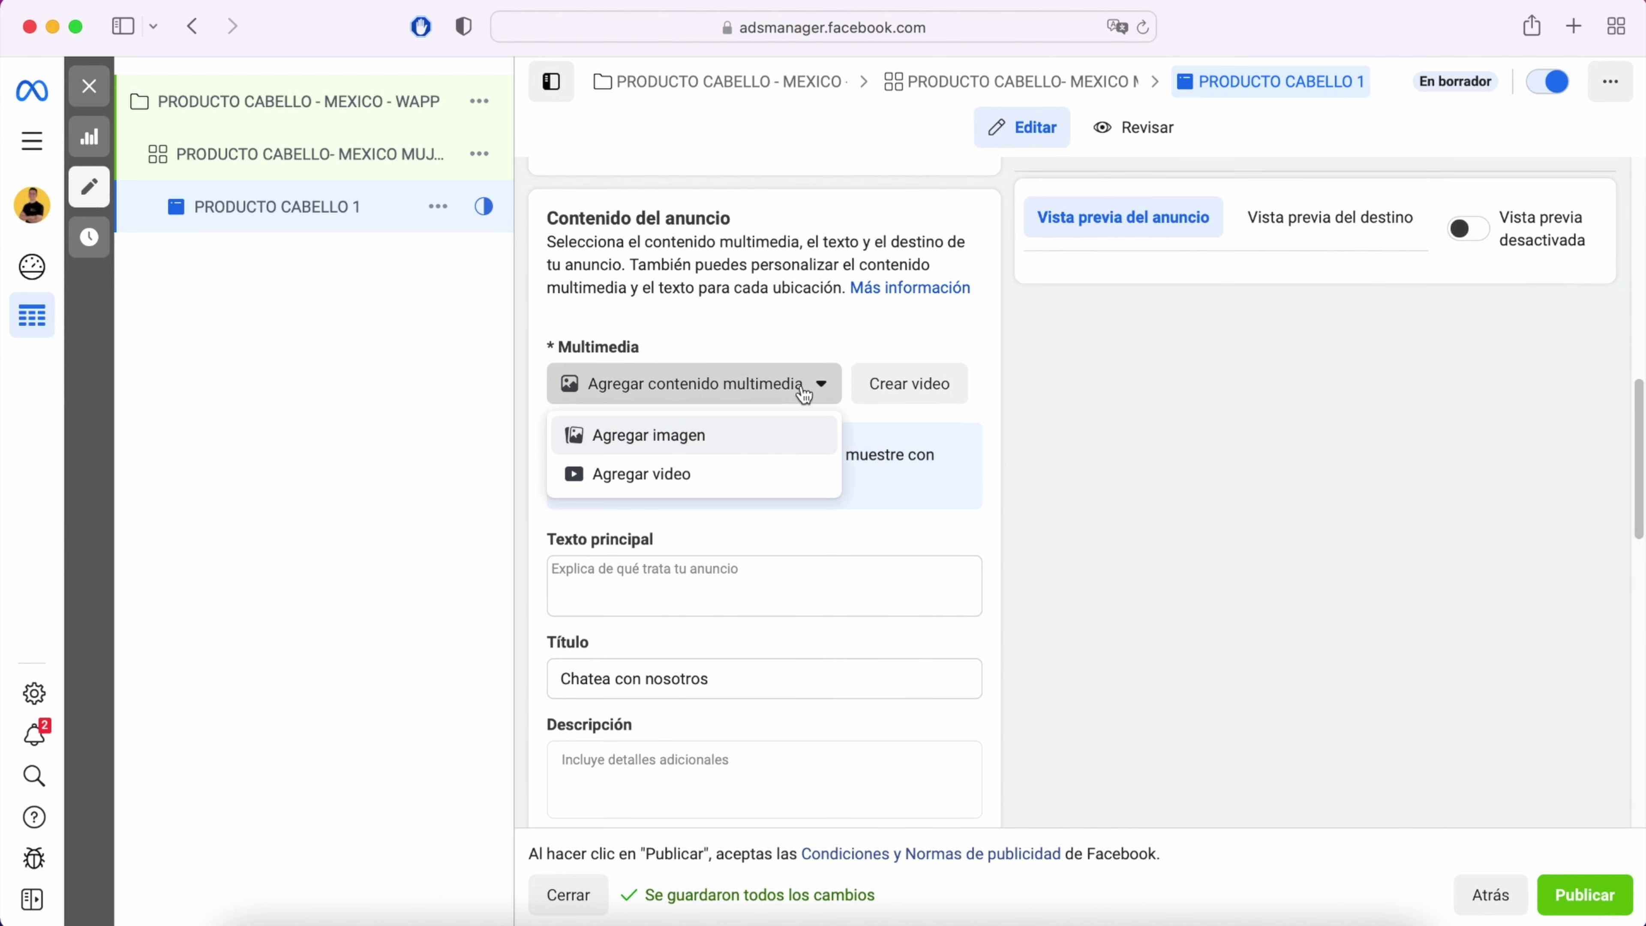
left_click(666, 440)
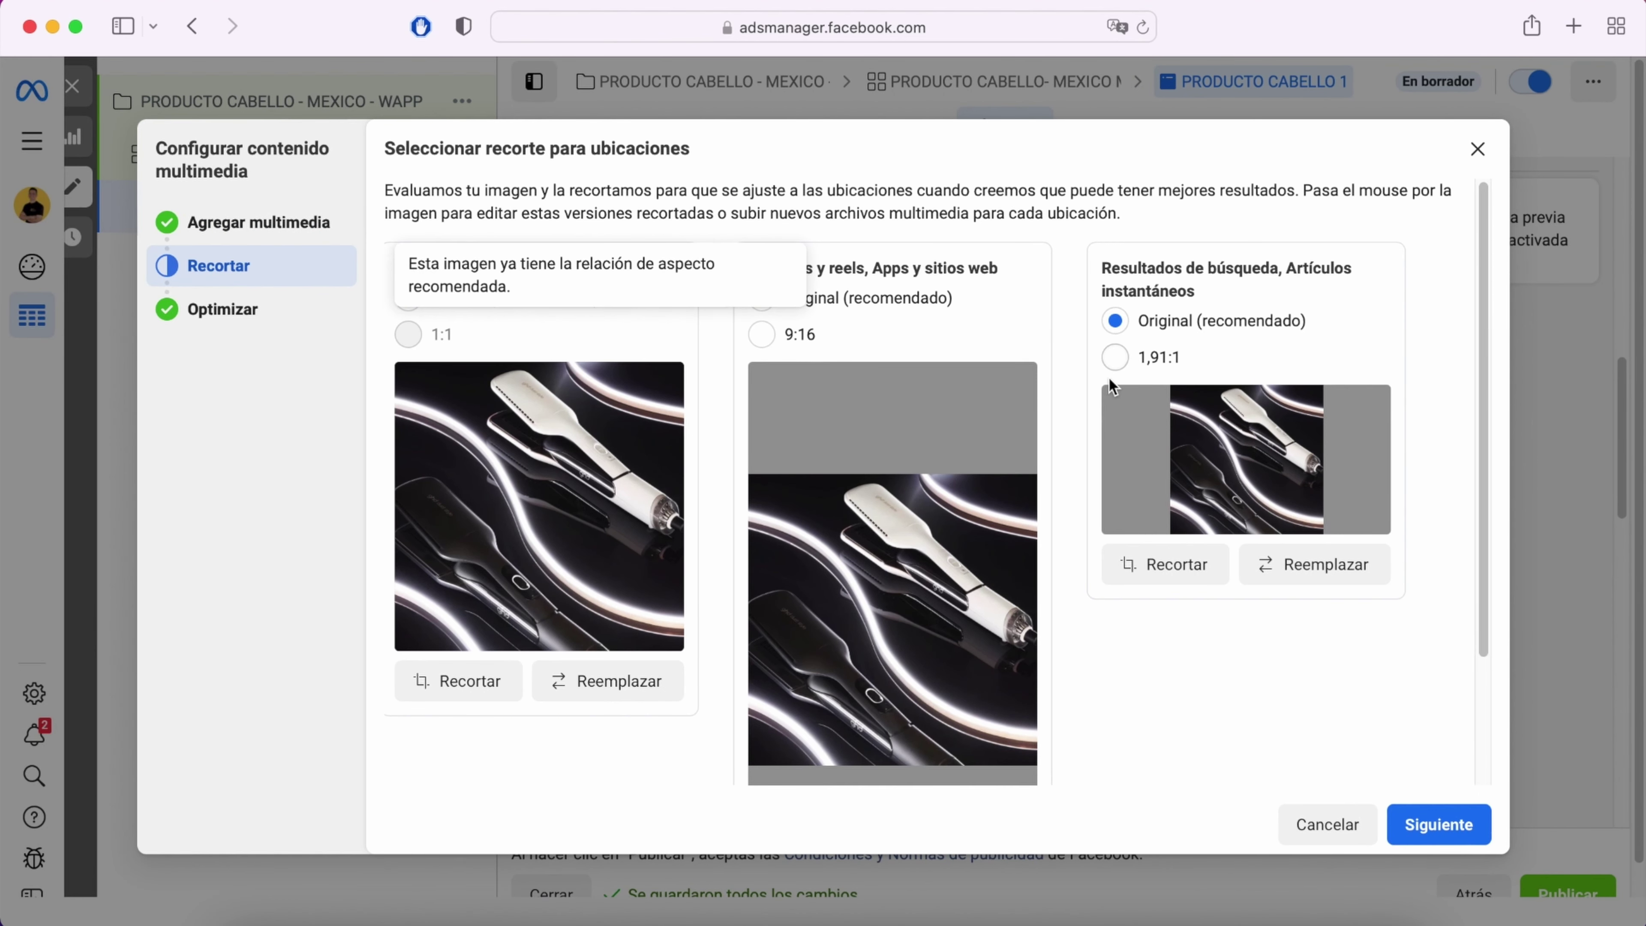
Step: Try the 9:16 crop for Historias y reels, Apps y sitios web, and return to the original proportions
left_click(764, 334)
scroll(953, 552, "down", 3)
scroll(952, 551, "up", 3)
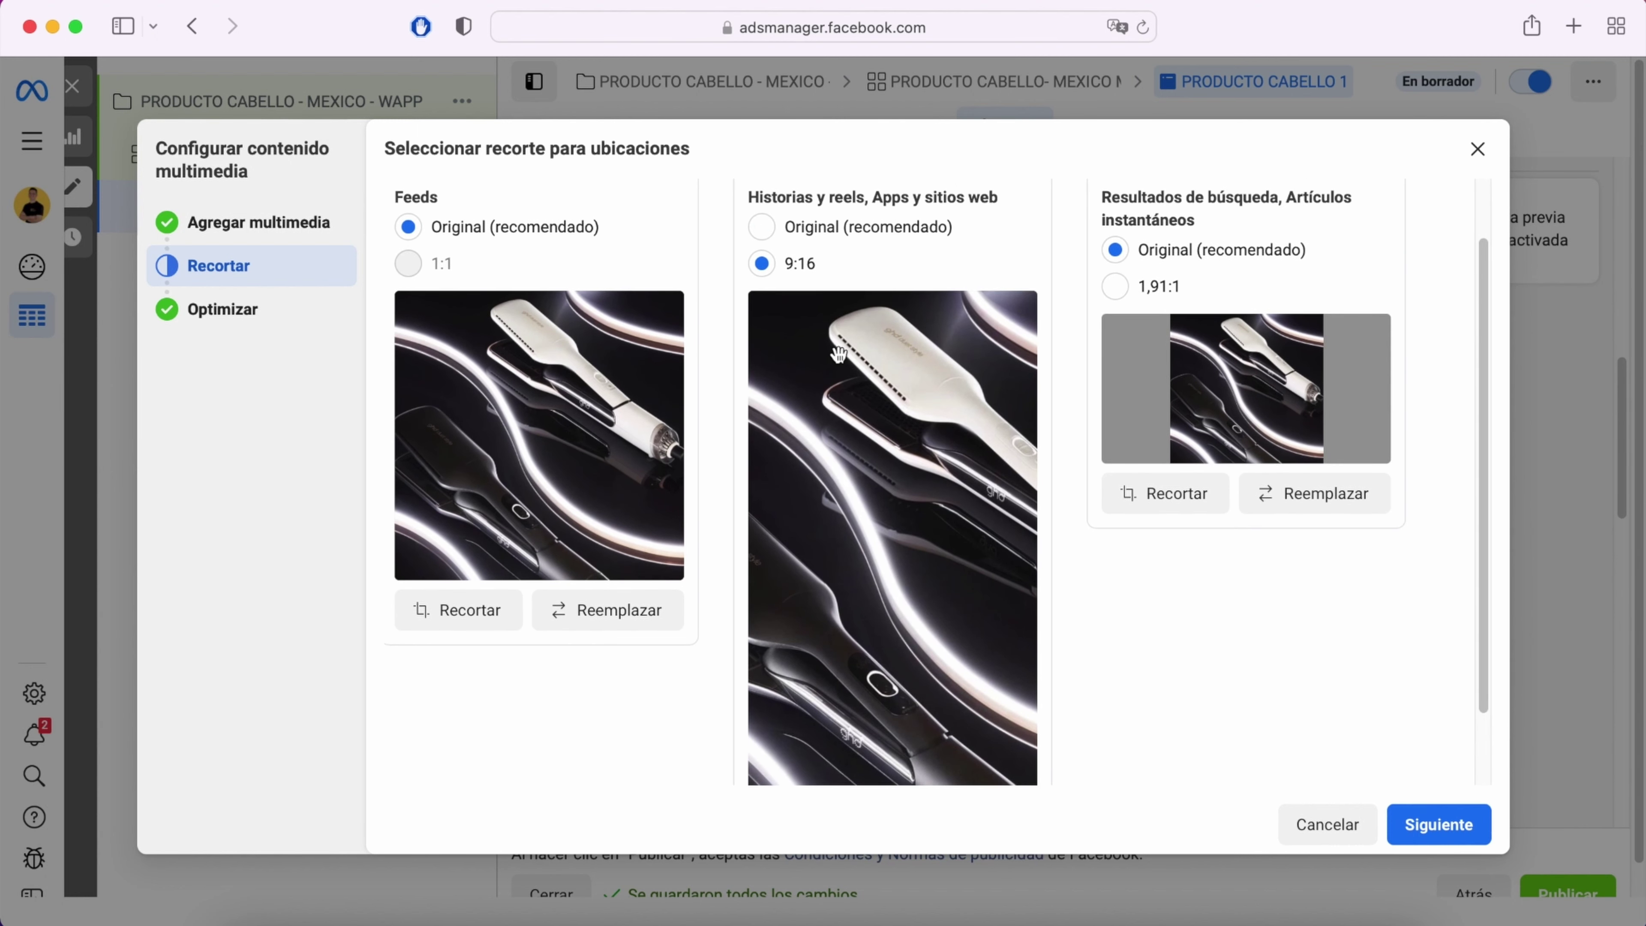
left_click(762, 226)
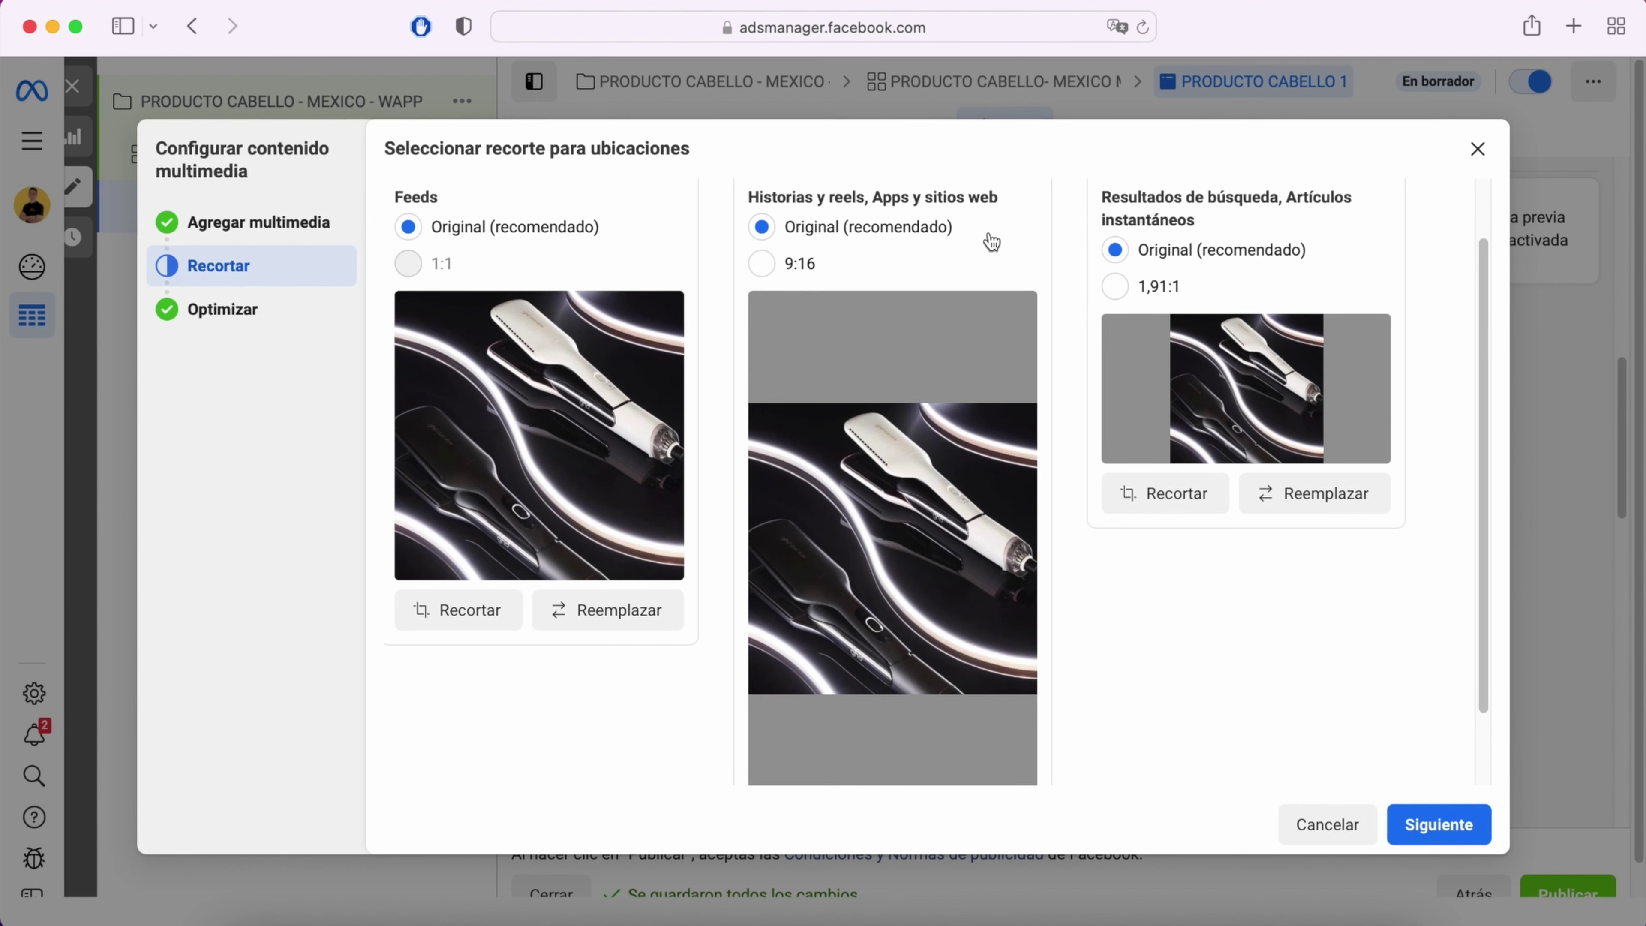
Step: Check the image crops for every placement and accept them with the original proportions
scroll(1062, 443, "up", 2)
scroll(1062, 443, "down", 5)
scroll(953, 495, "up", 5)
scroll(934, 500, "down", 5)
scroll(848, 353, "up", 5)
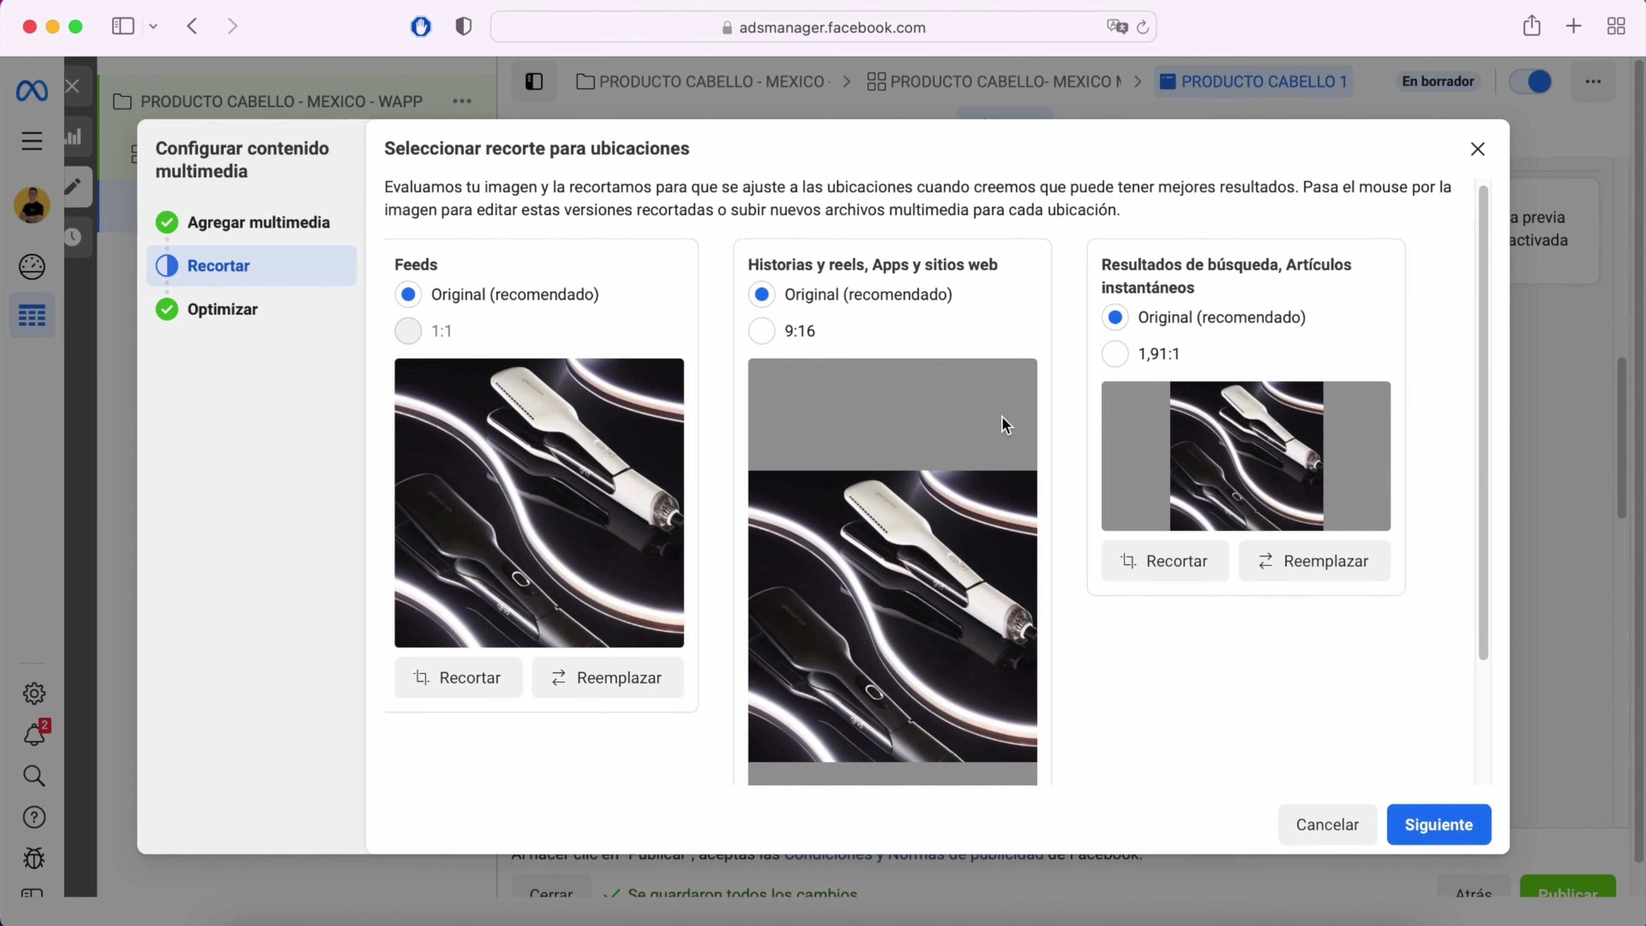
scroll(860, 440, "down", 5)
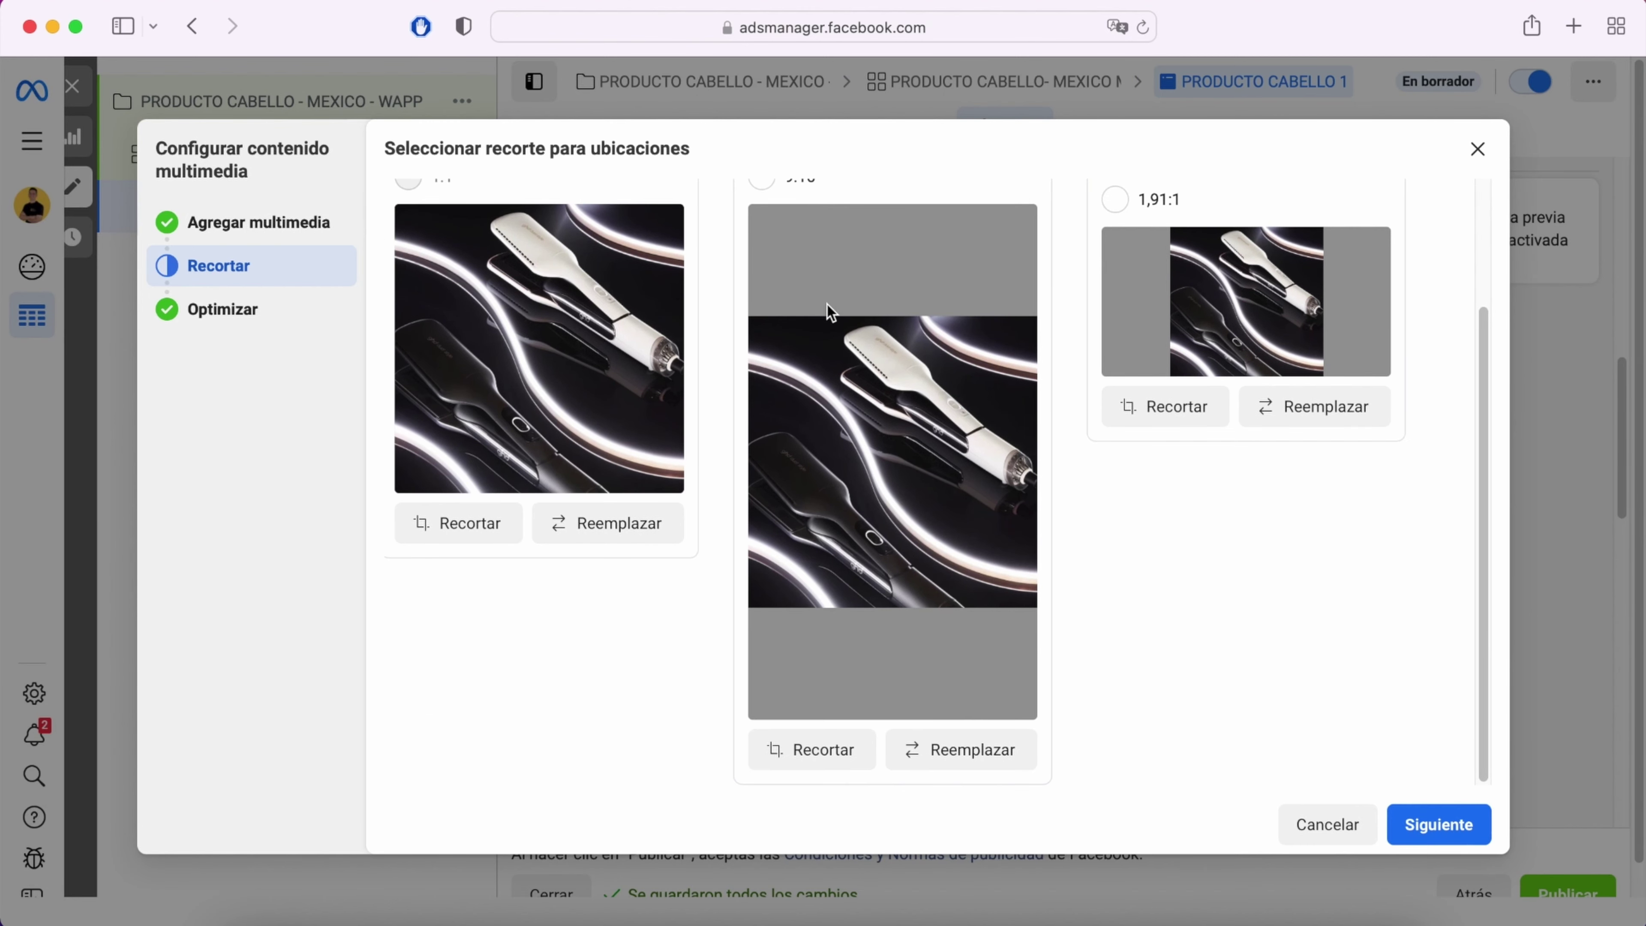
left_click(1436, 824)
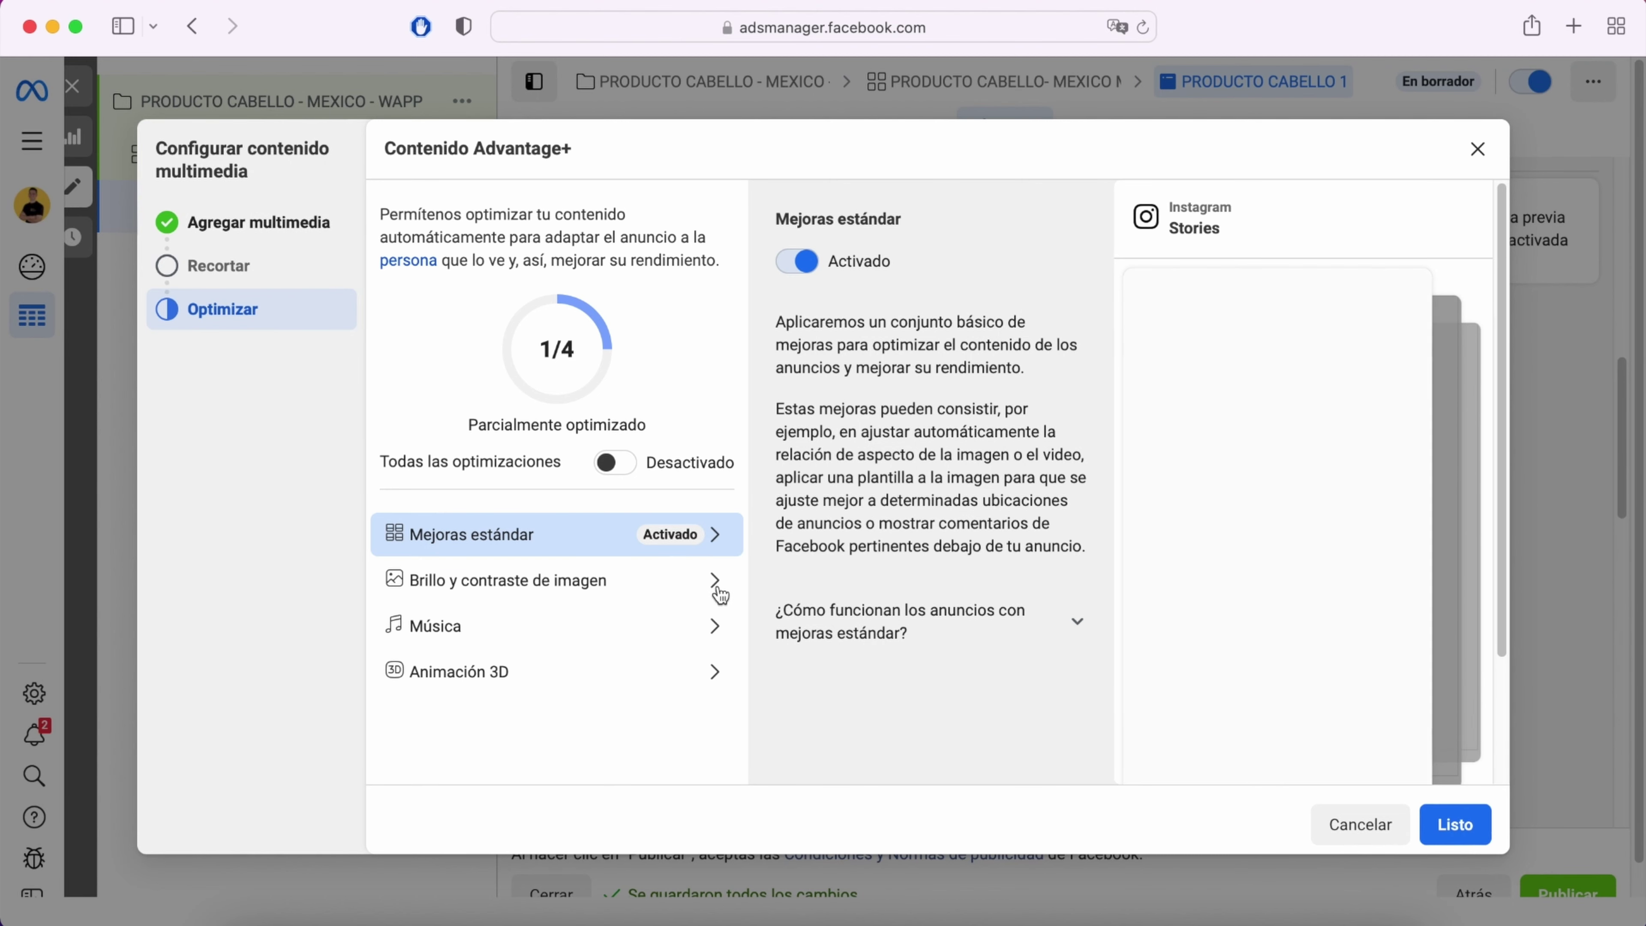
Step: Review the Brillo y contraste de imagen, Música and Mejoras estándar optimizations, and accept Contenido Advantage+ with only Mejoras estándar enabled
left_click(651, 593)
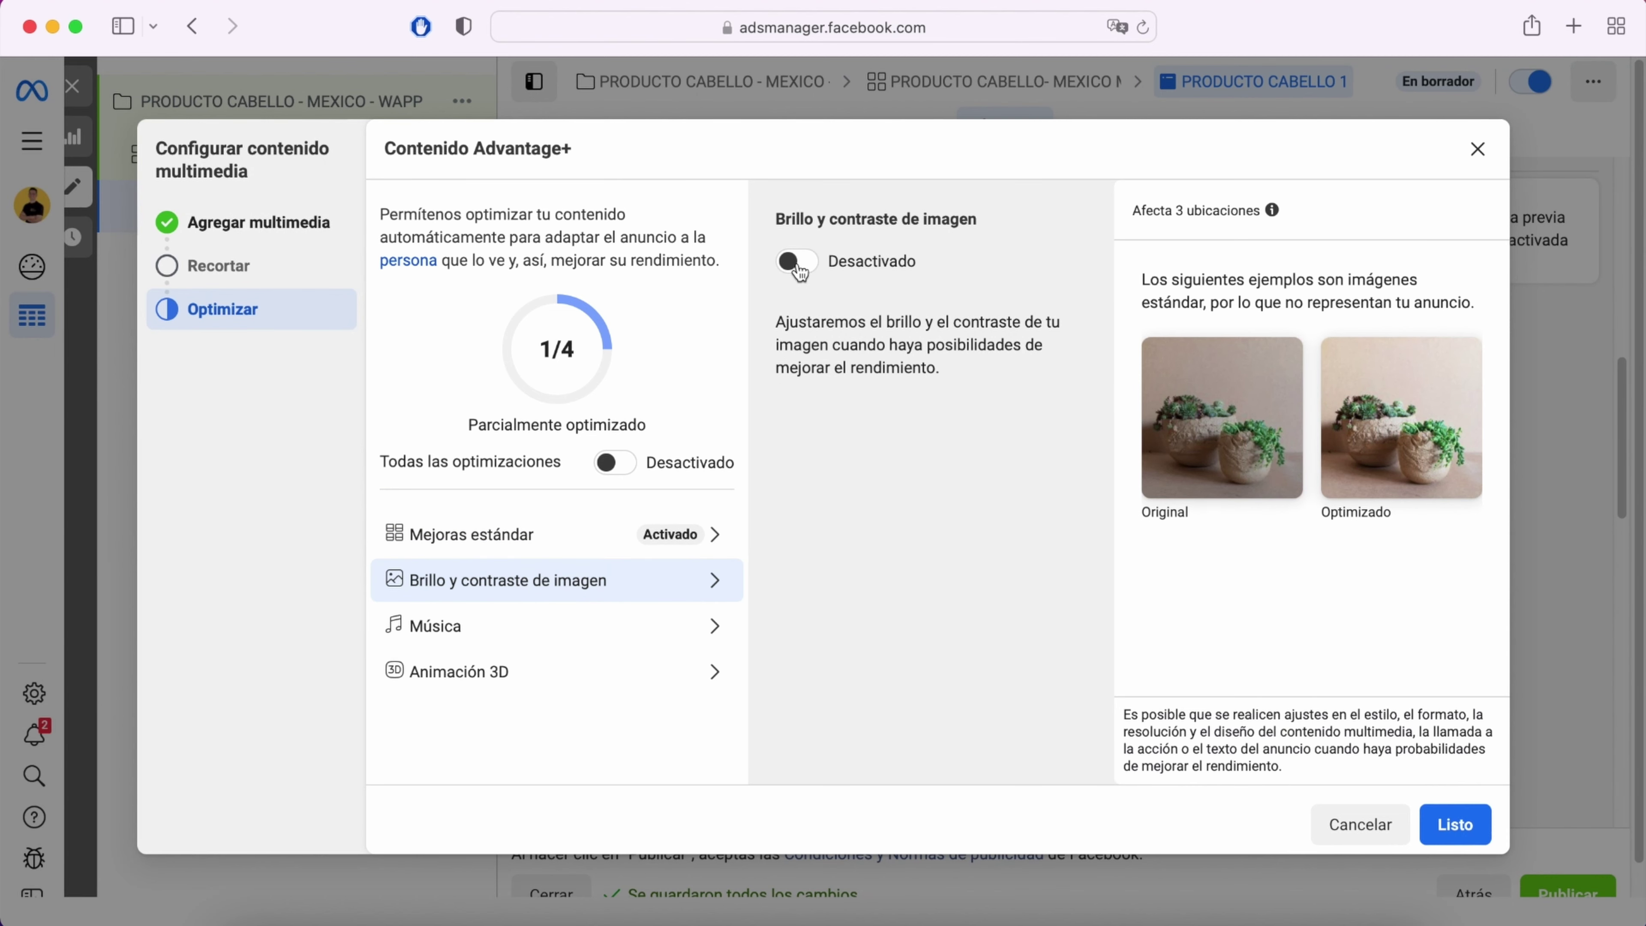
left_click(541, 642)
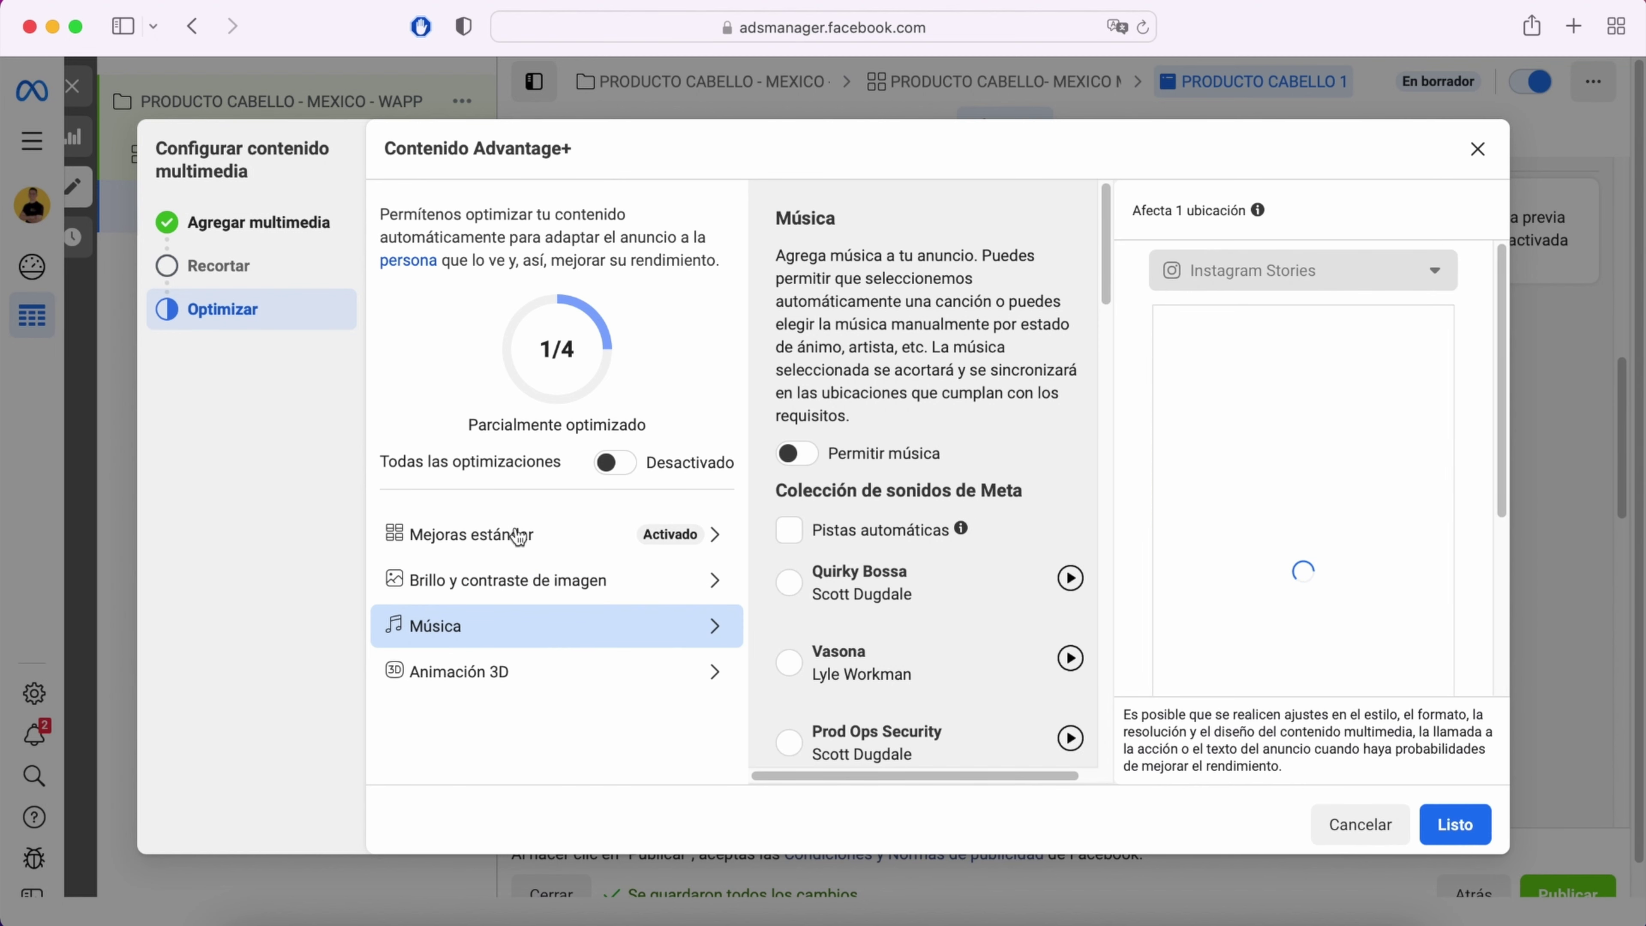
left_click(533, 533)
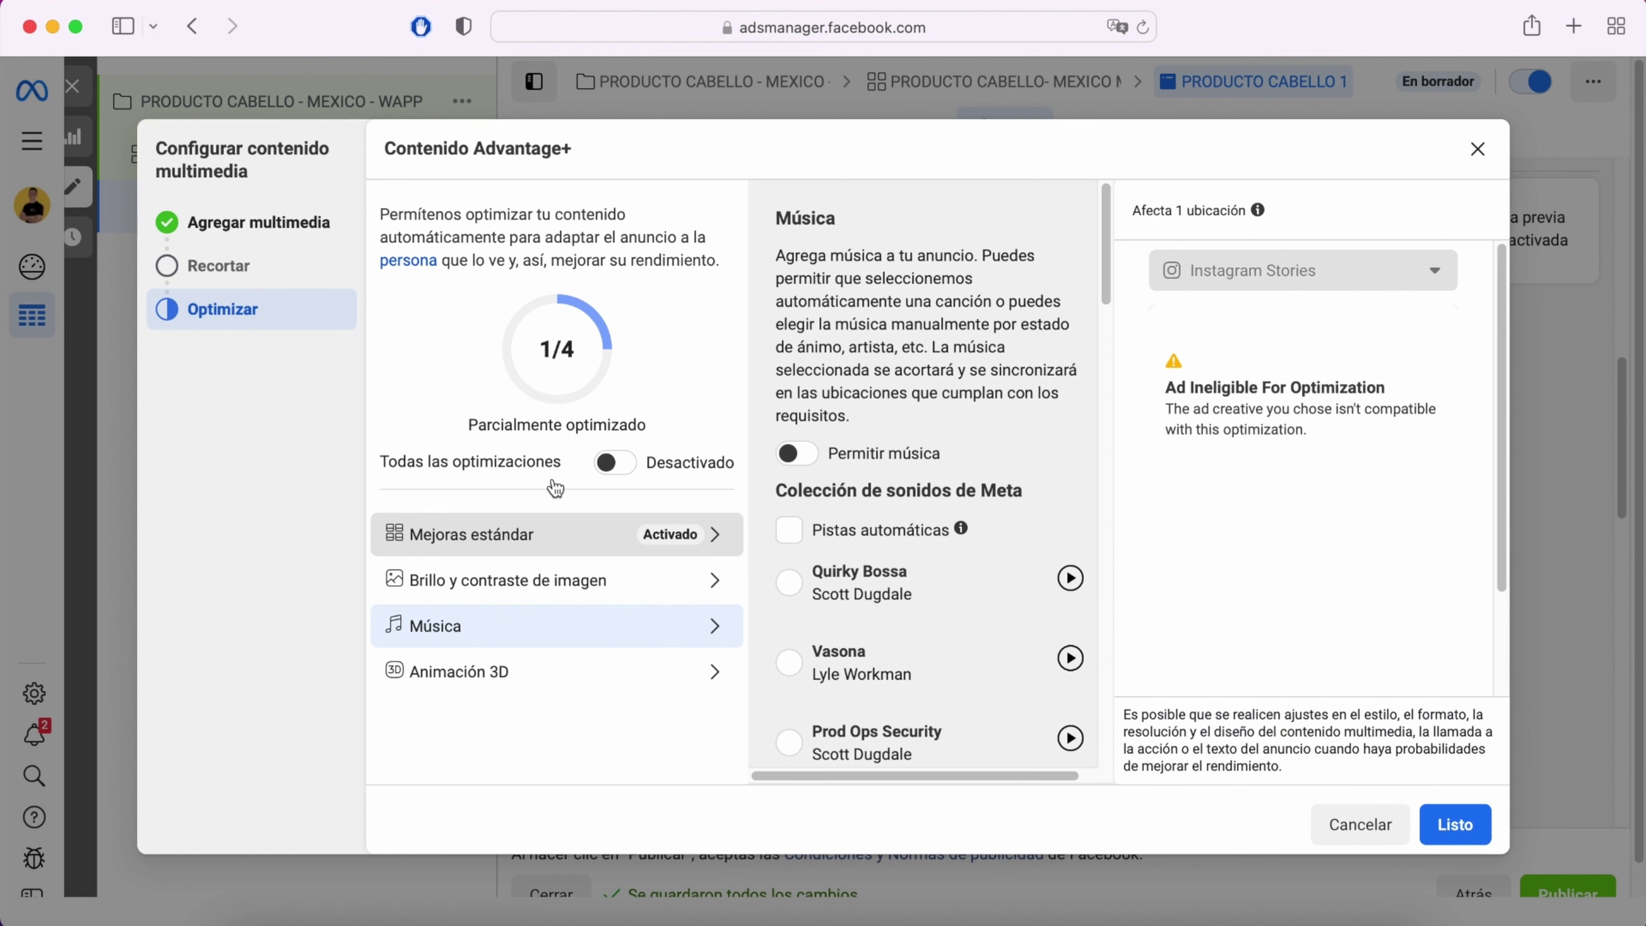
left_click(533, 539)
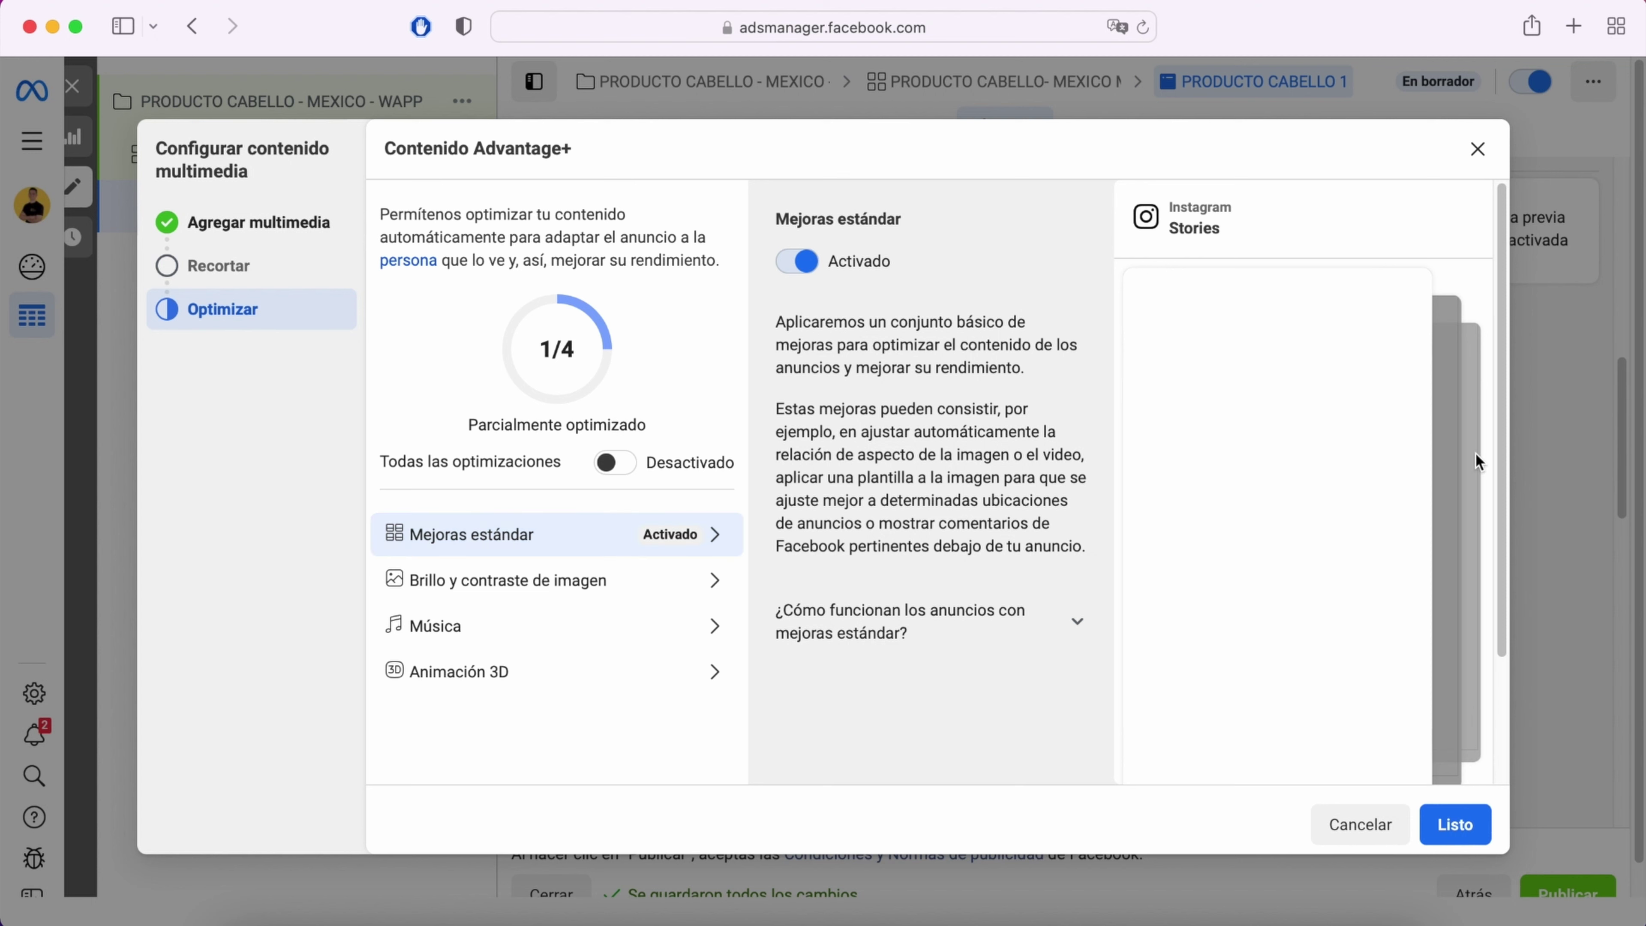
scroll(1232, 441, "down", 5)
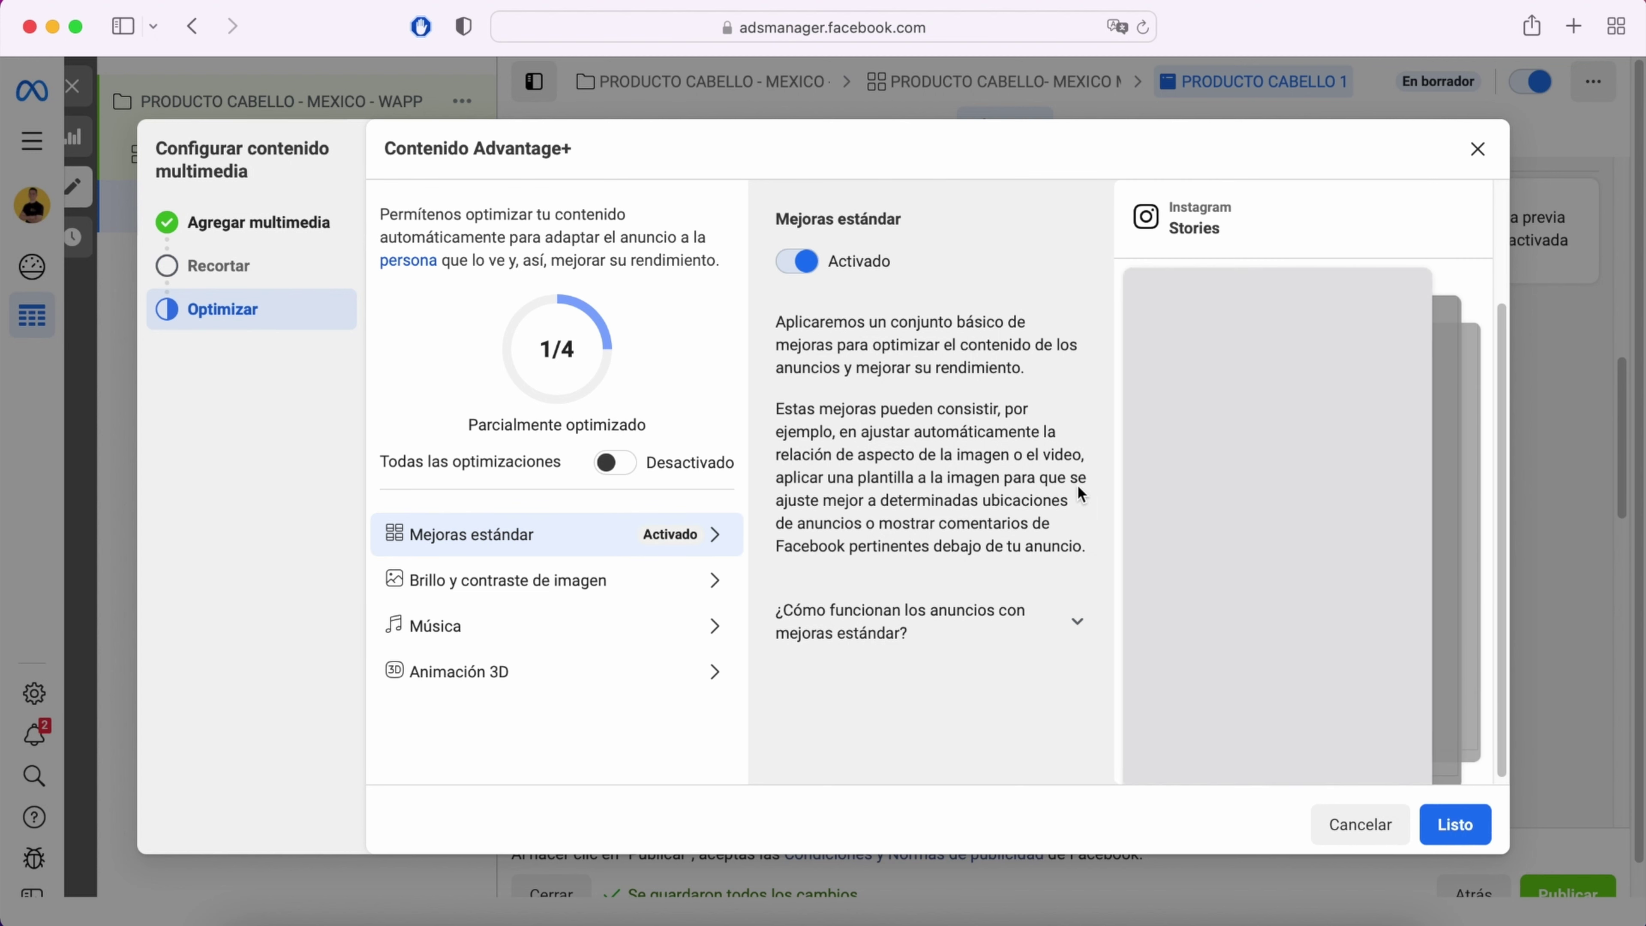
scroll(1485, 721, "down", 3)
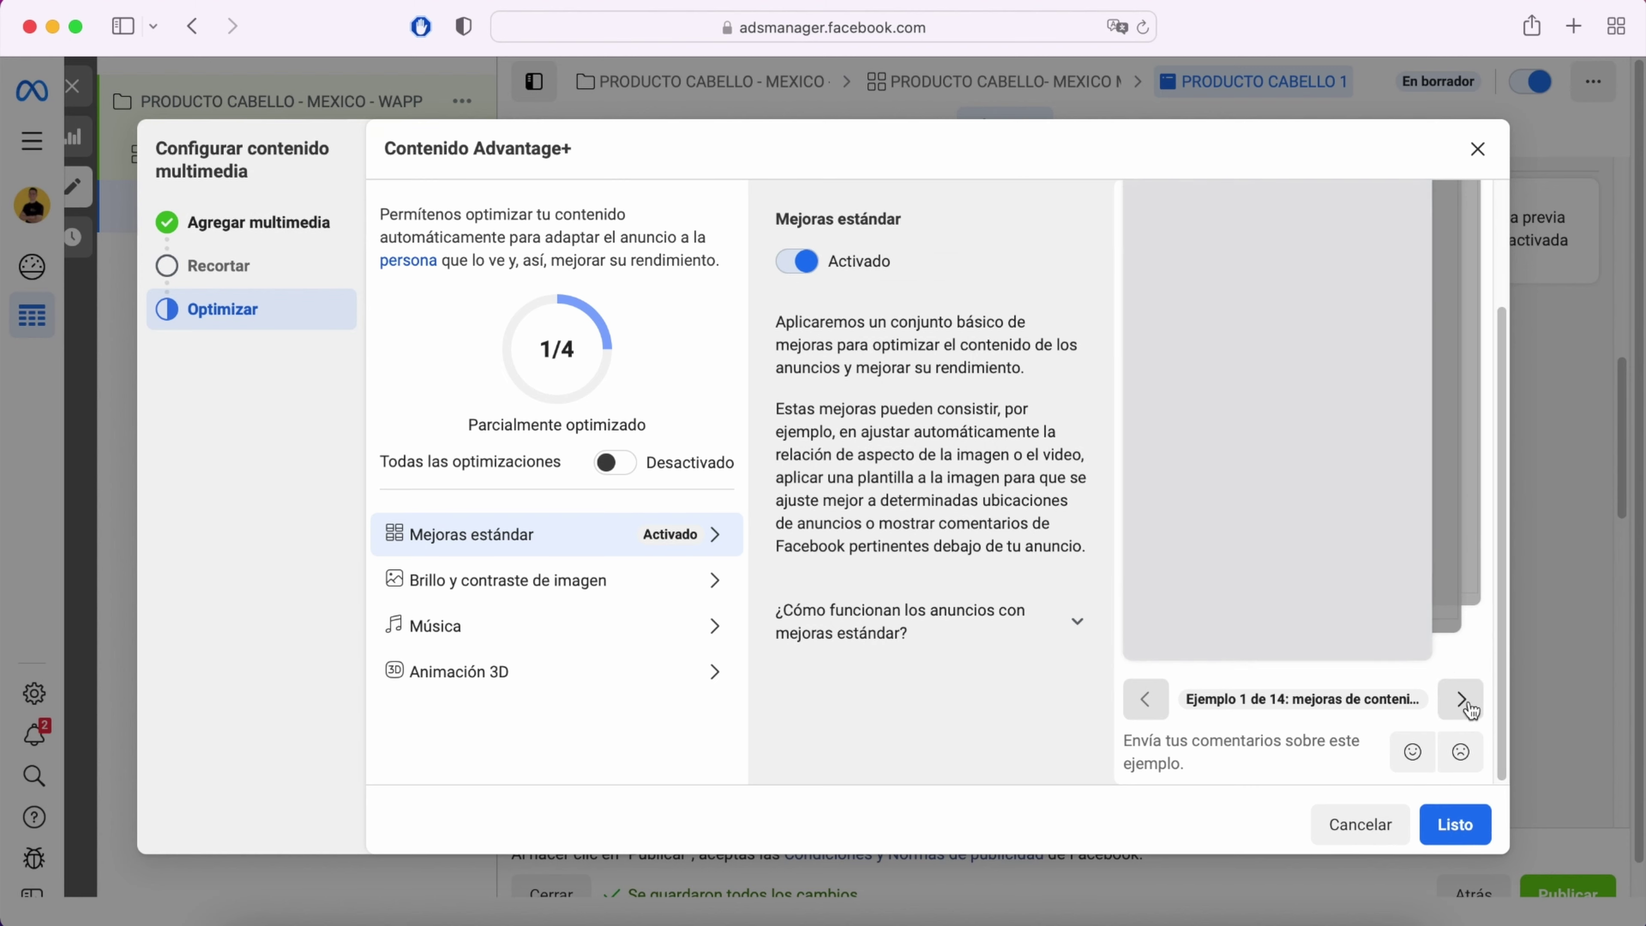
left_click(1455, 824)
Step: Fill in the primary text with "No, no lo soñaste, ghd creó la herramienta que estabas esperando 🙌" and the "Solo para recordarte..." paragraph on ghd duet style
scroll(910, 449, "down", 3)
scroll(755, 516, "down", 6)
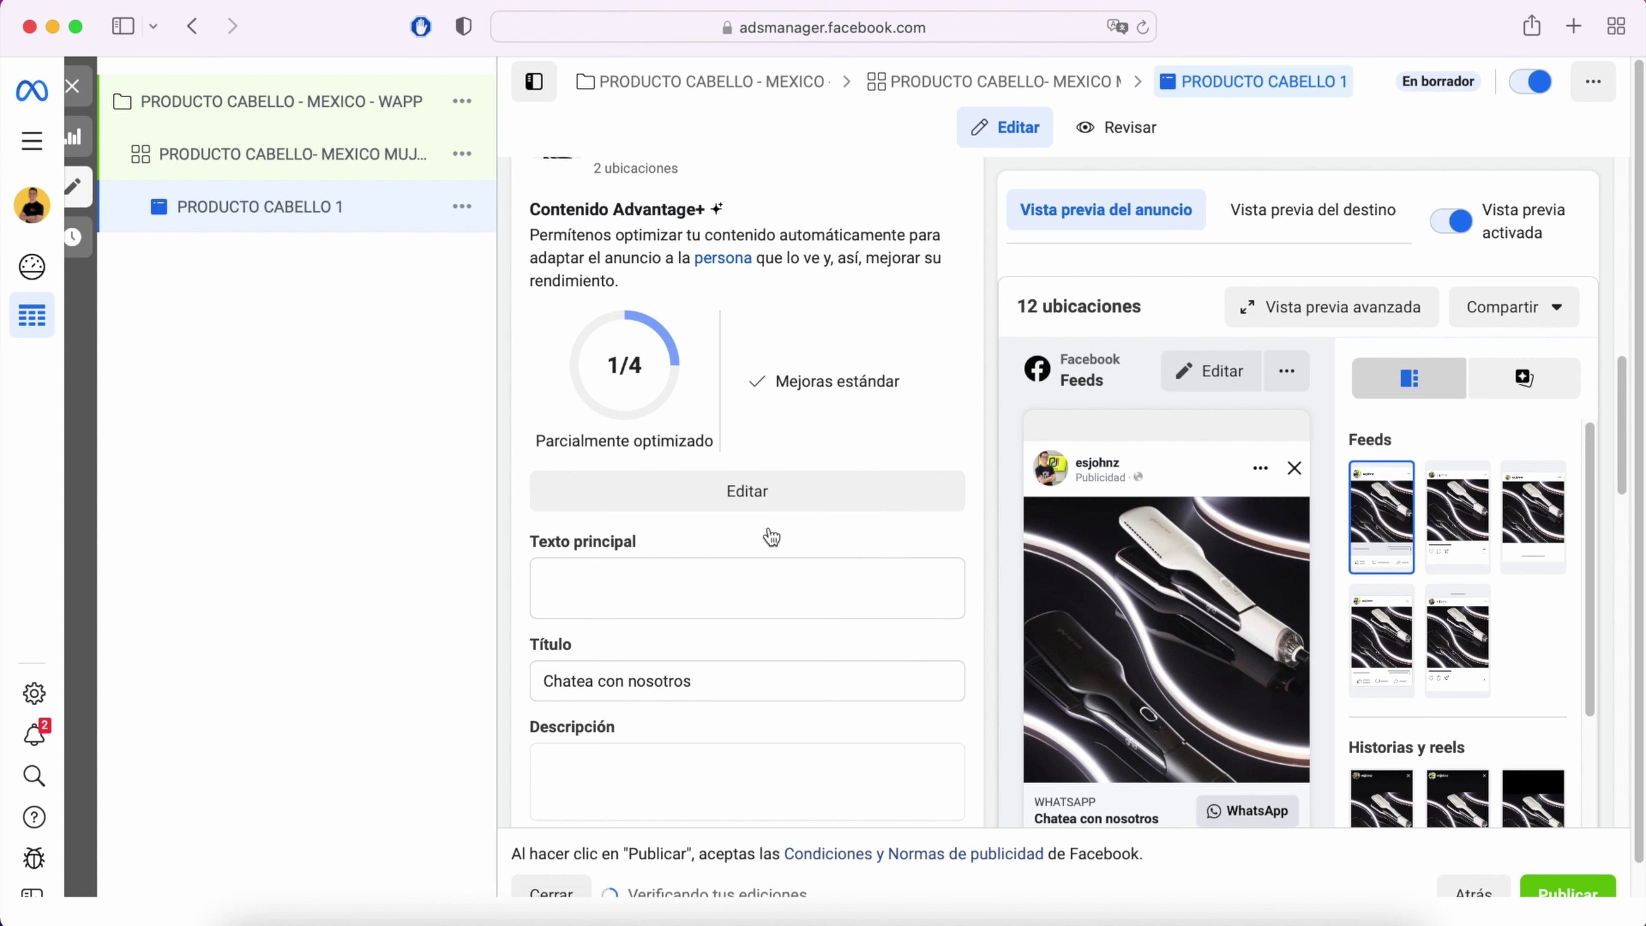
left_click(584, 574)
type("No, no lo soñaste, ghd creó la herramienta que estabas esperando 🙌  Solo para recordarte... ghd duet style: la PRIMERA plancha de aire caliente 2 en 1. Mojado 💧 a peinado 💁 con una sola herramienta y SIN daños. Combinando lo mejor de nuestras tecnologías de secado y calor para simplificar su rutina de peinado para obtener resultados hermosos, elegantes y más rápidos con una sola herramienta.")
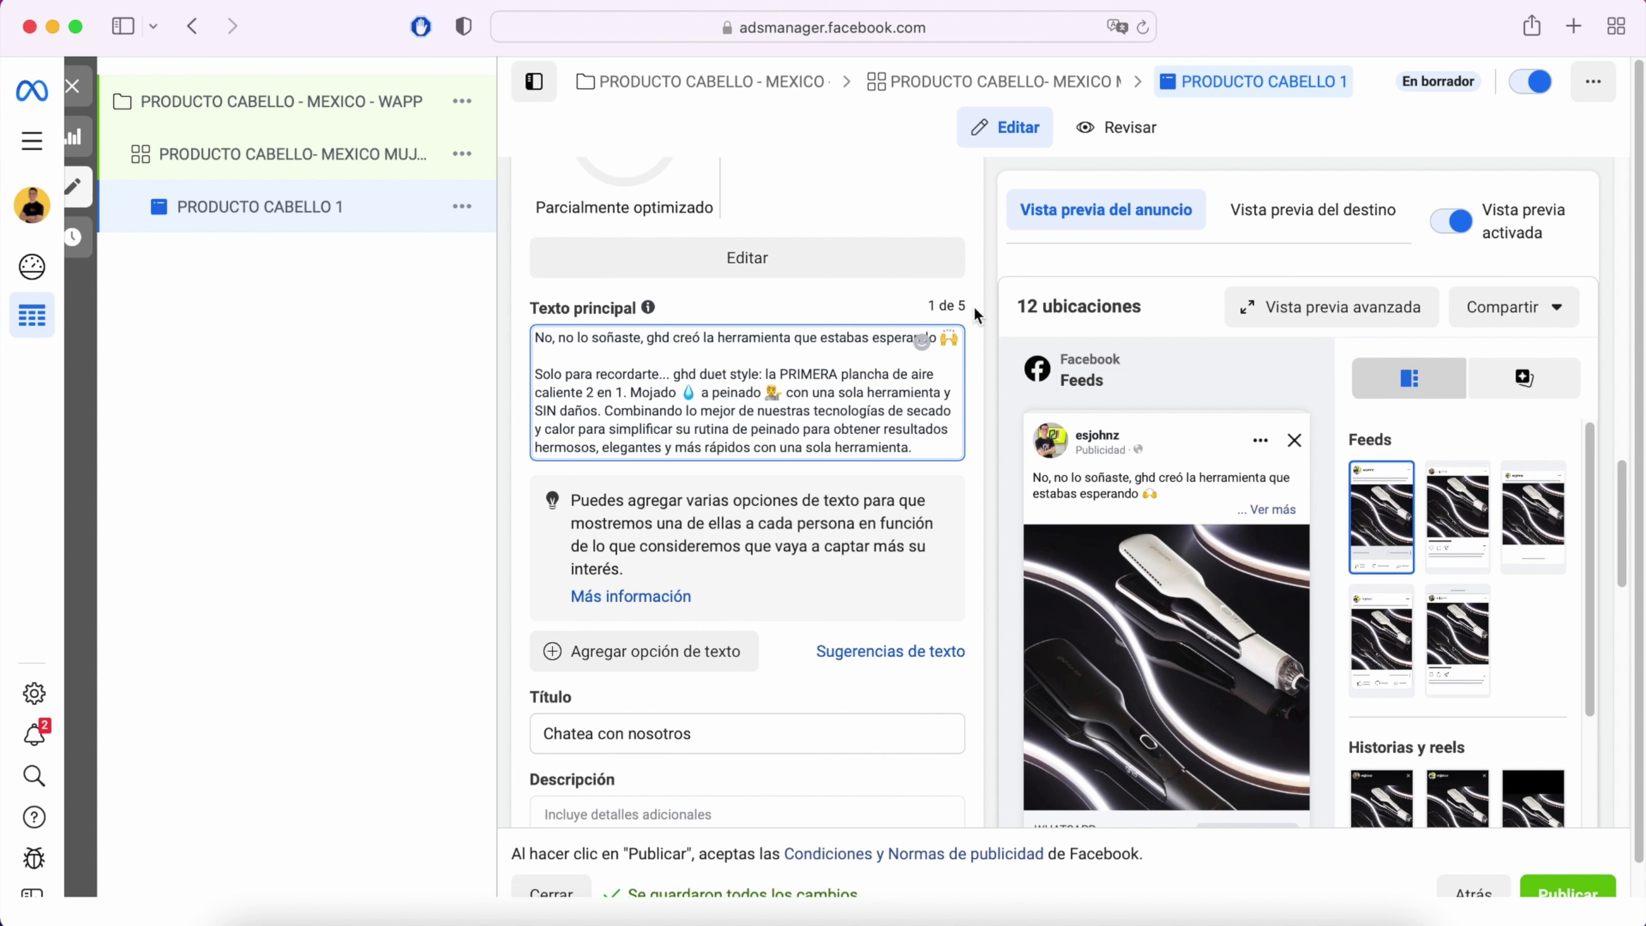
Step: Add a second primary text option containing only the first text's paragraph that starts "Solo para recordarte... ghd duet style"
left_click(638, 667)
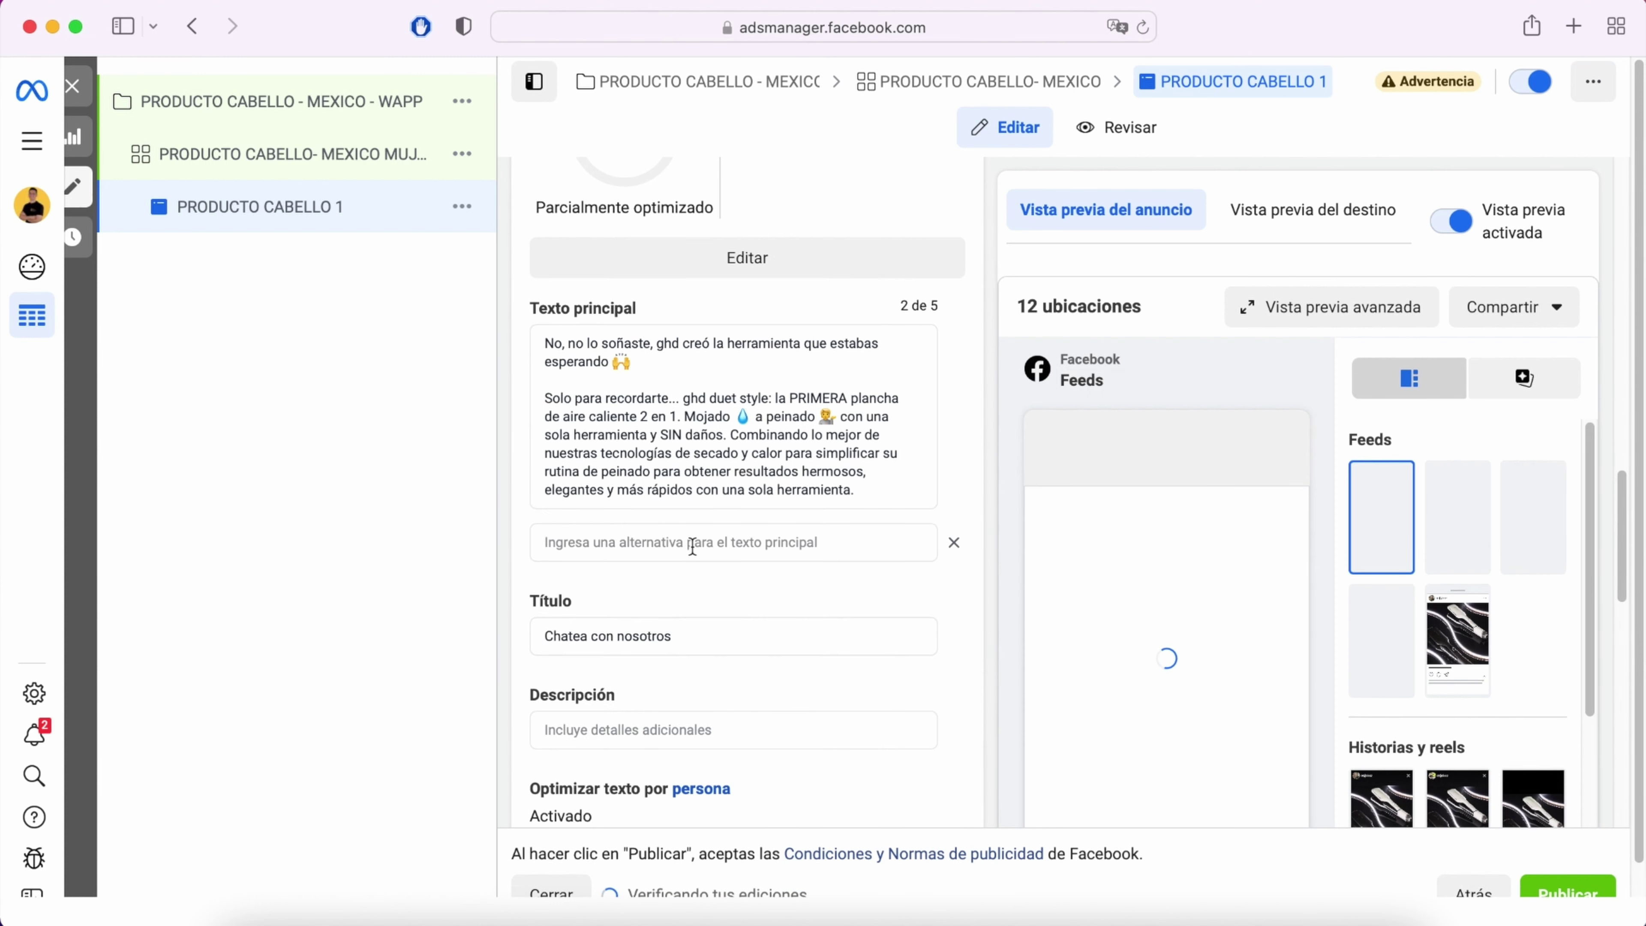
left_click(693, 544)
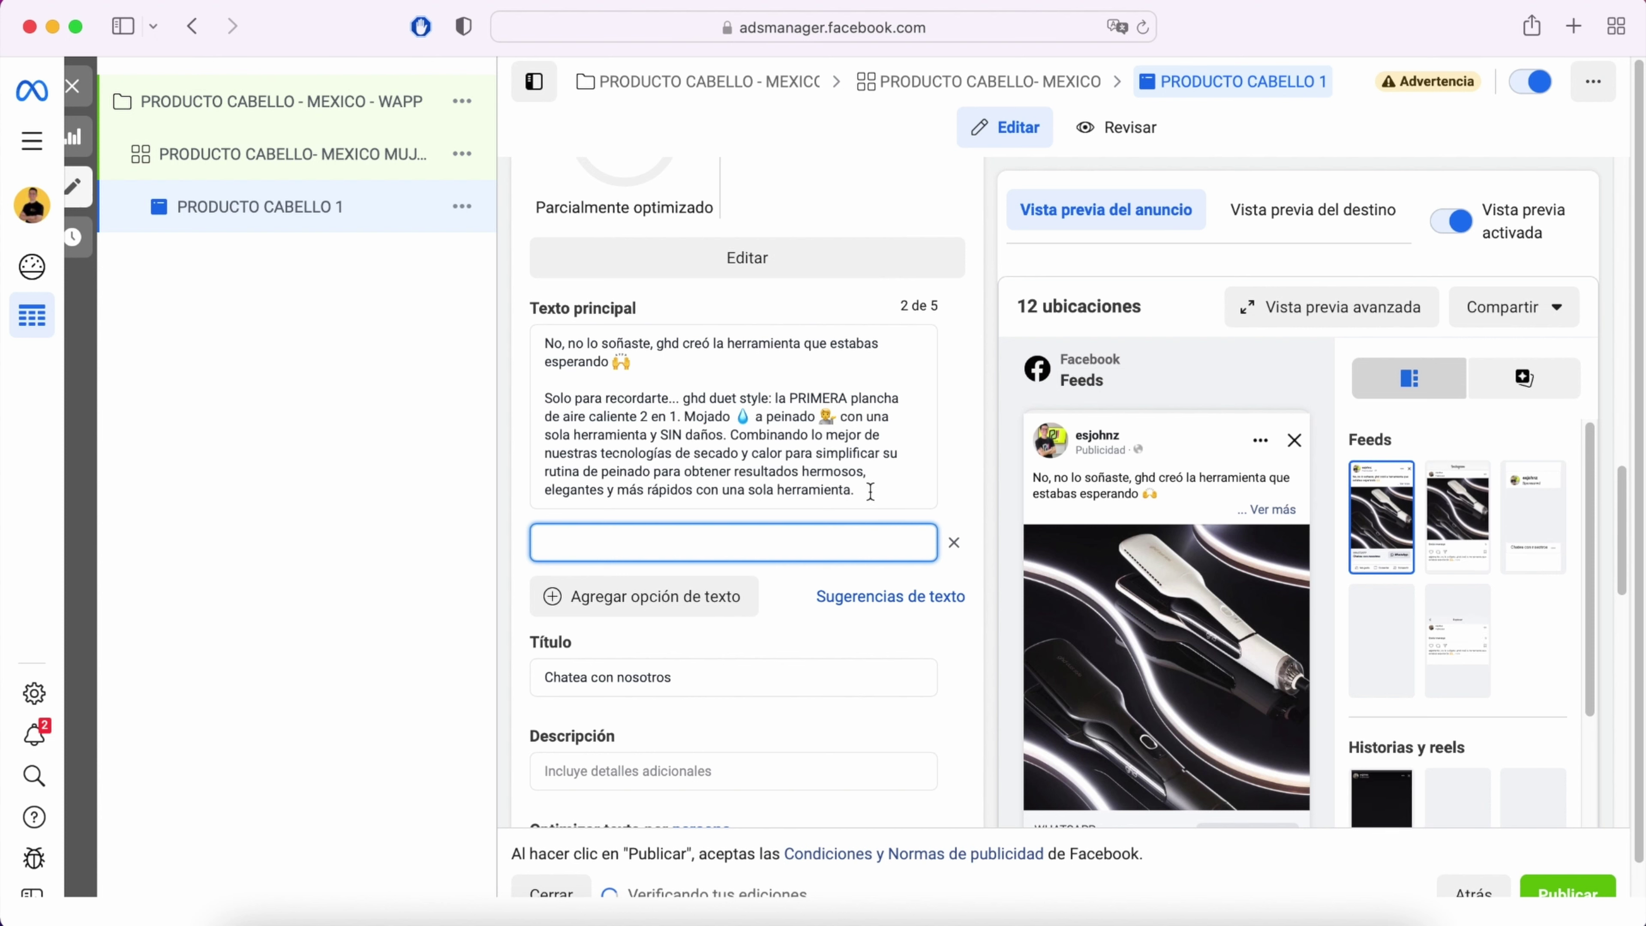
left_click(547, 397)
key("super+shift+Down")
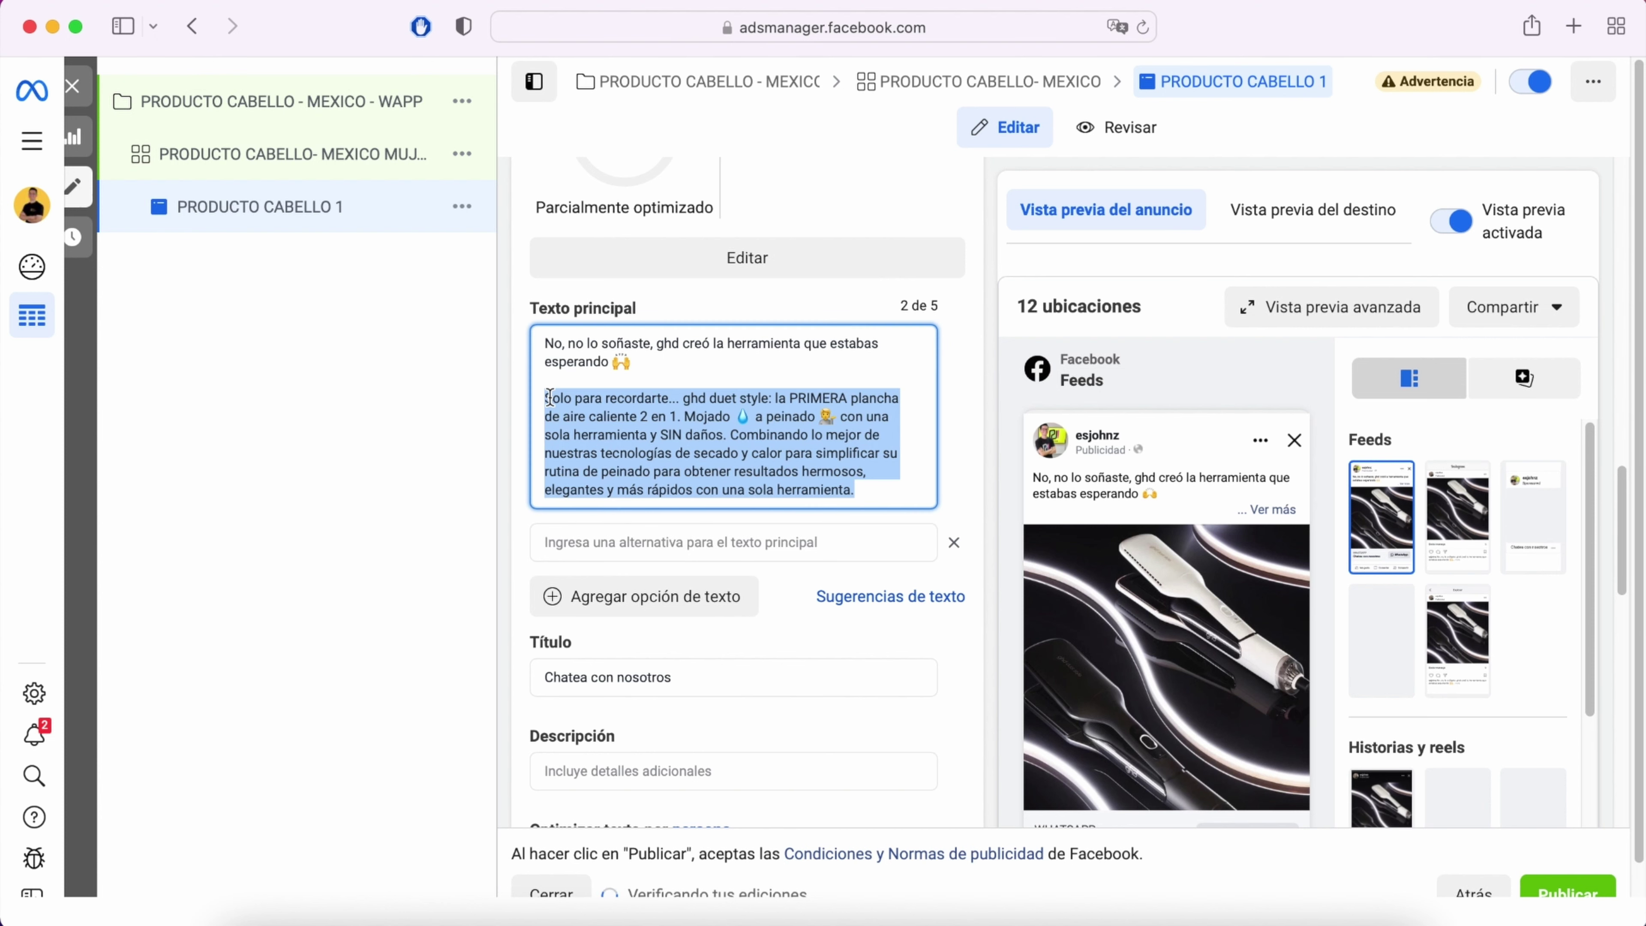
left_click(619, 541)
type("Solo para recordarte... ghd duet style: la PRIMERA plancha de aire caliente 2 en 1. Mojado 💧 a peinado 💇‍♂️ con una sola herramienta y SIN daños. Combinando lo mejor de nuestras tecnologías de secado y calor para simplificar su rutina de peinado para obtener resultados hermosos, elegantes y más rápidos con una sola herramienta.")
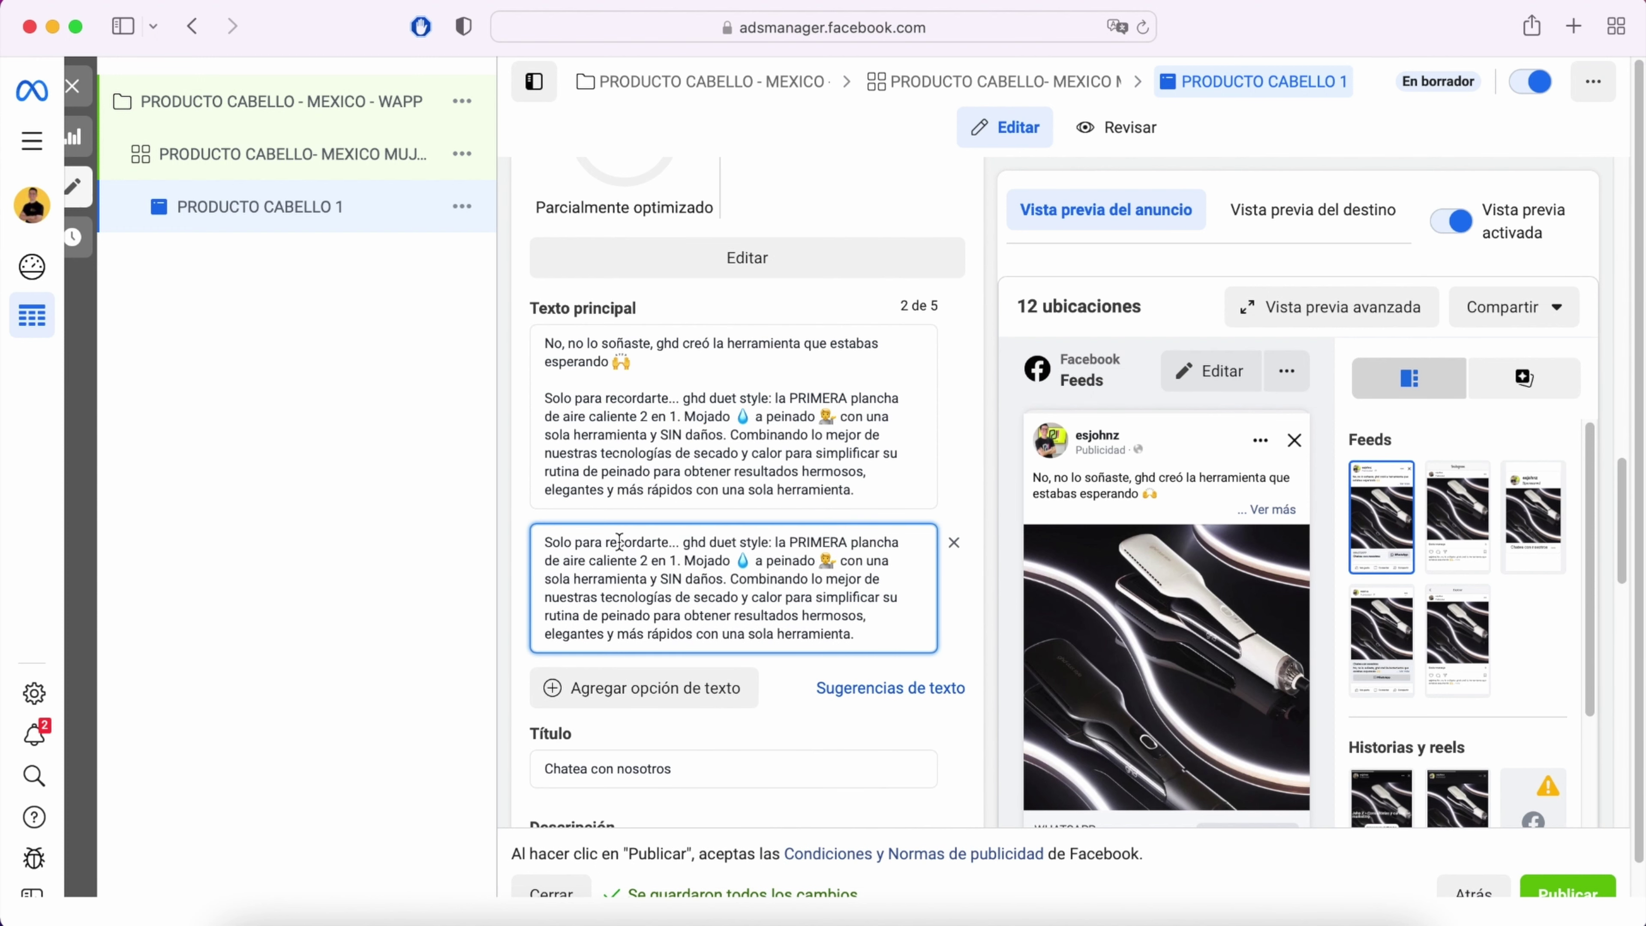
Step: Set the ad titles to "GHD duet style" and "Plancha 2 en 1", and the description to "La primera plancha de aire caliente 2 en 1"
scroll(715, 516, "down", 5)
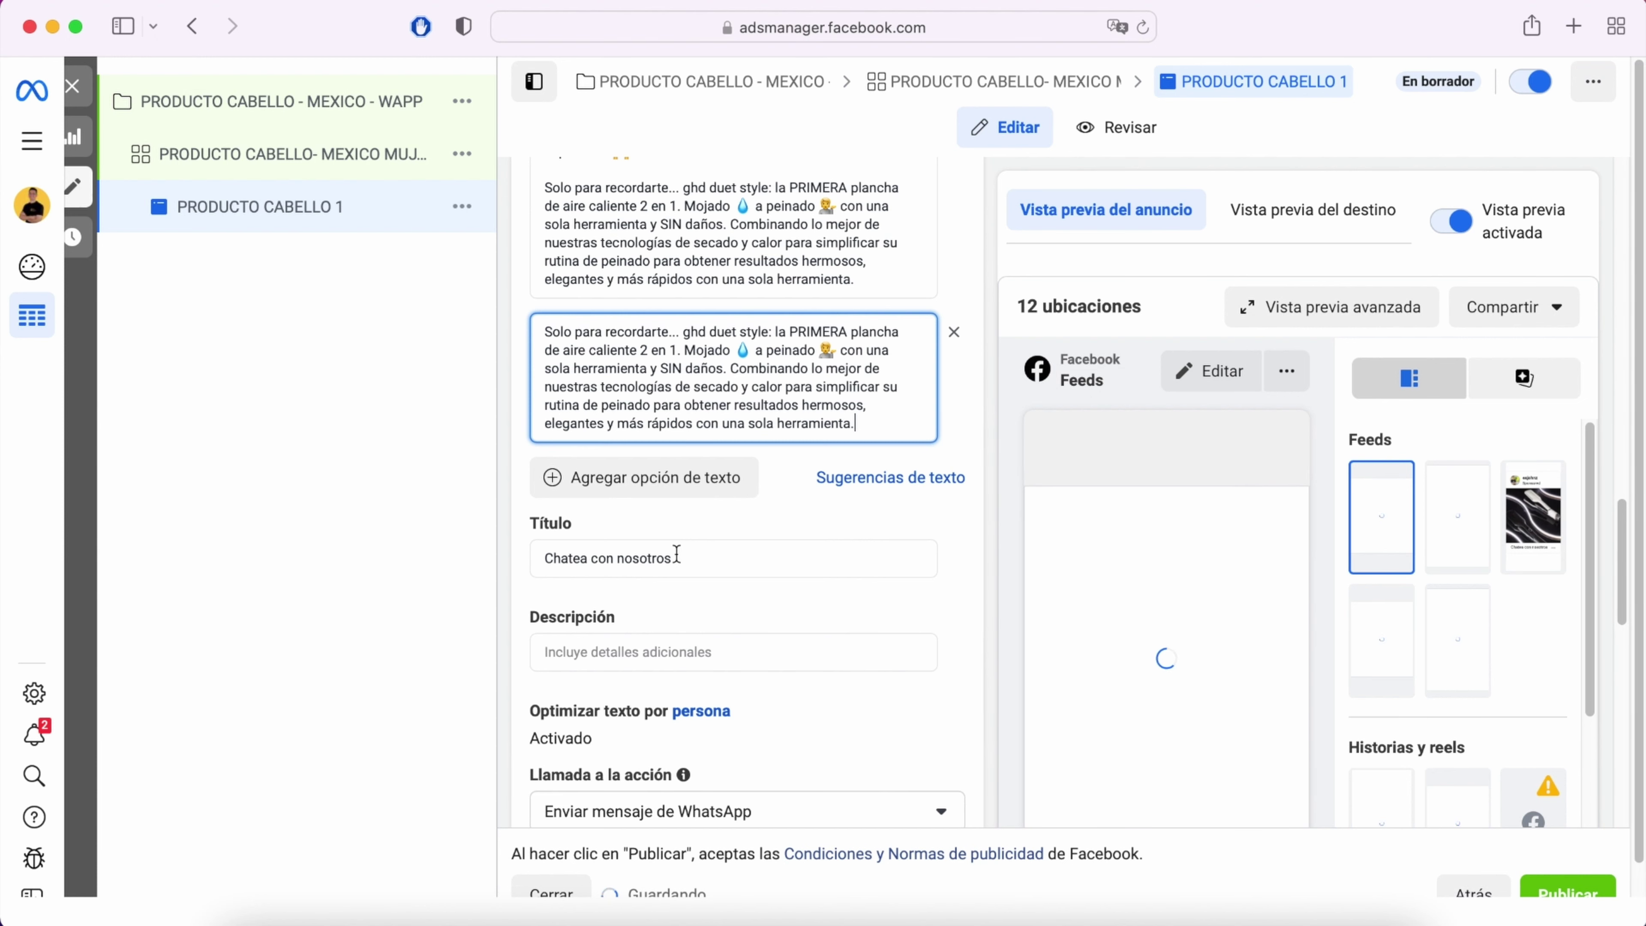
left_click(676, 554)
double_click(676, 554)
key("super+a")
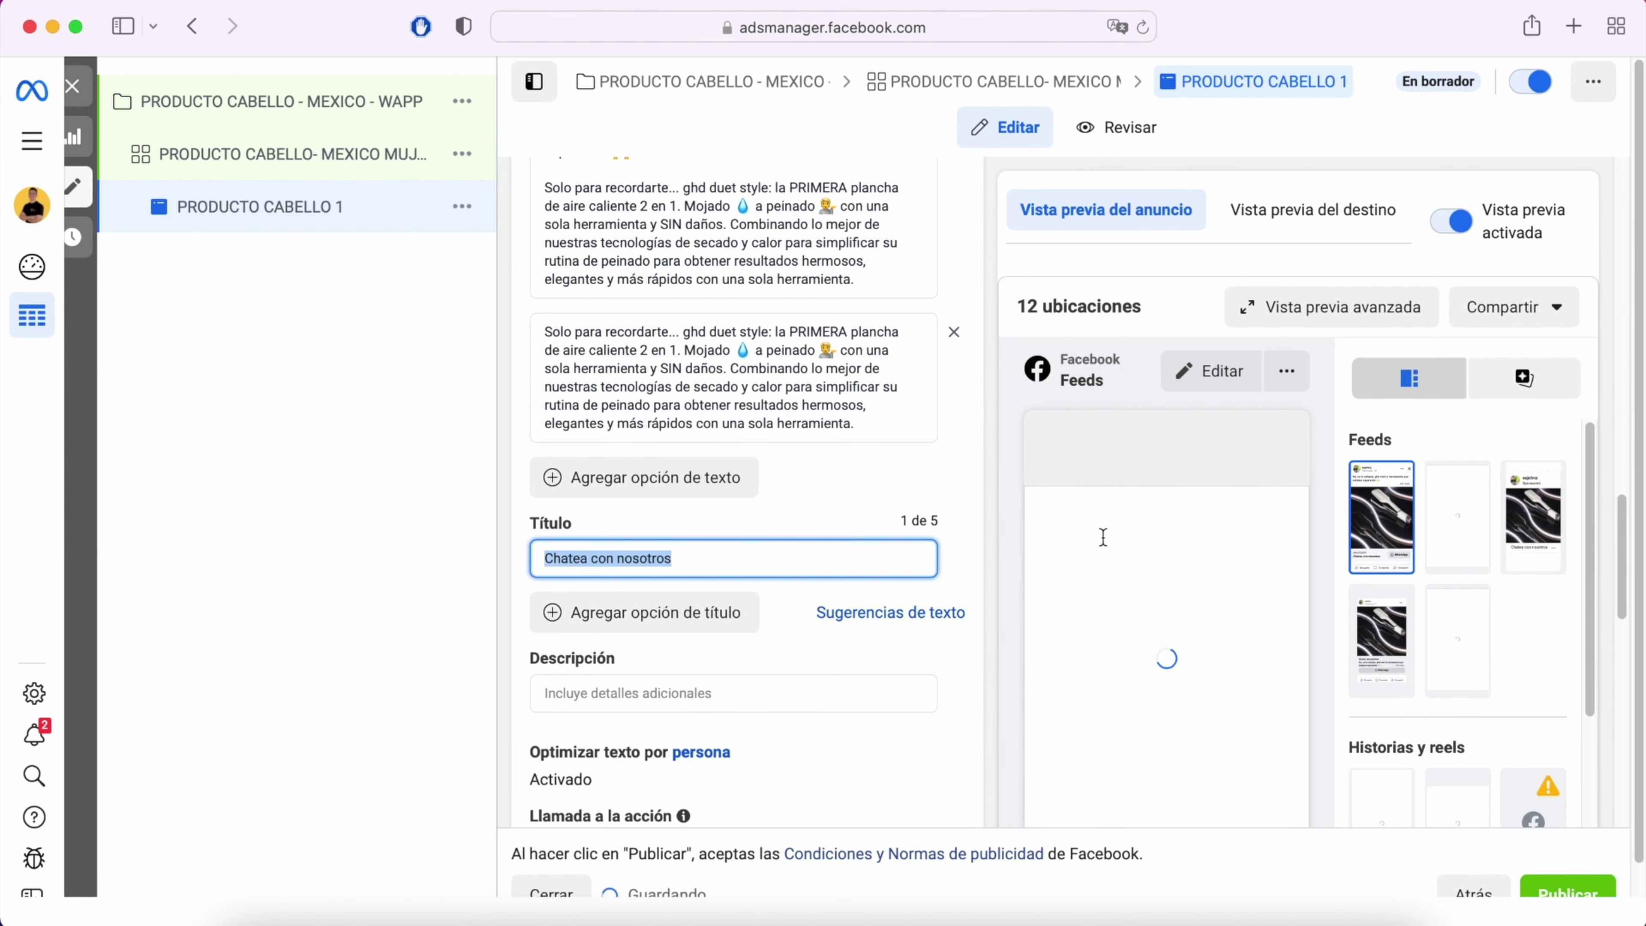
scroll(1230, 588, "down", 1)
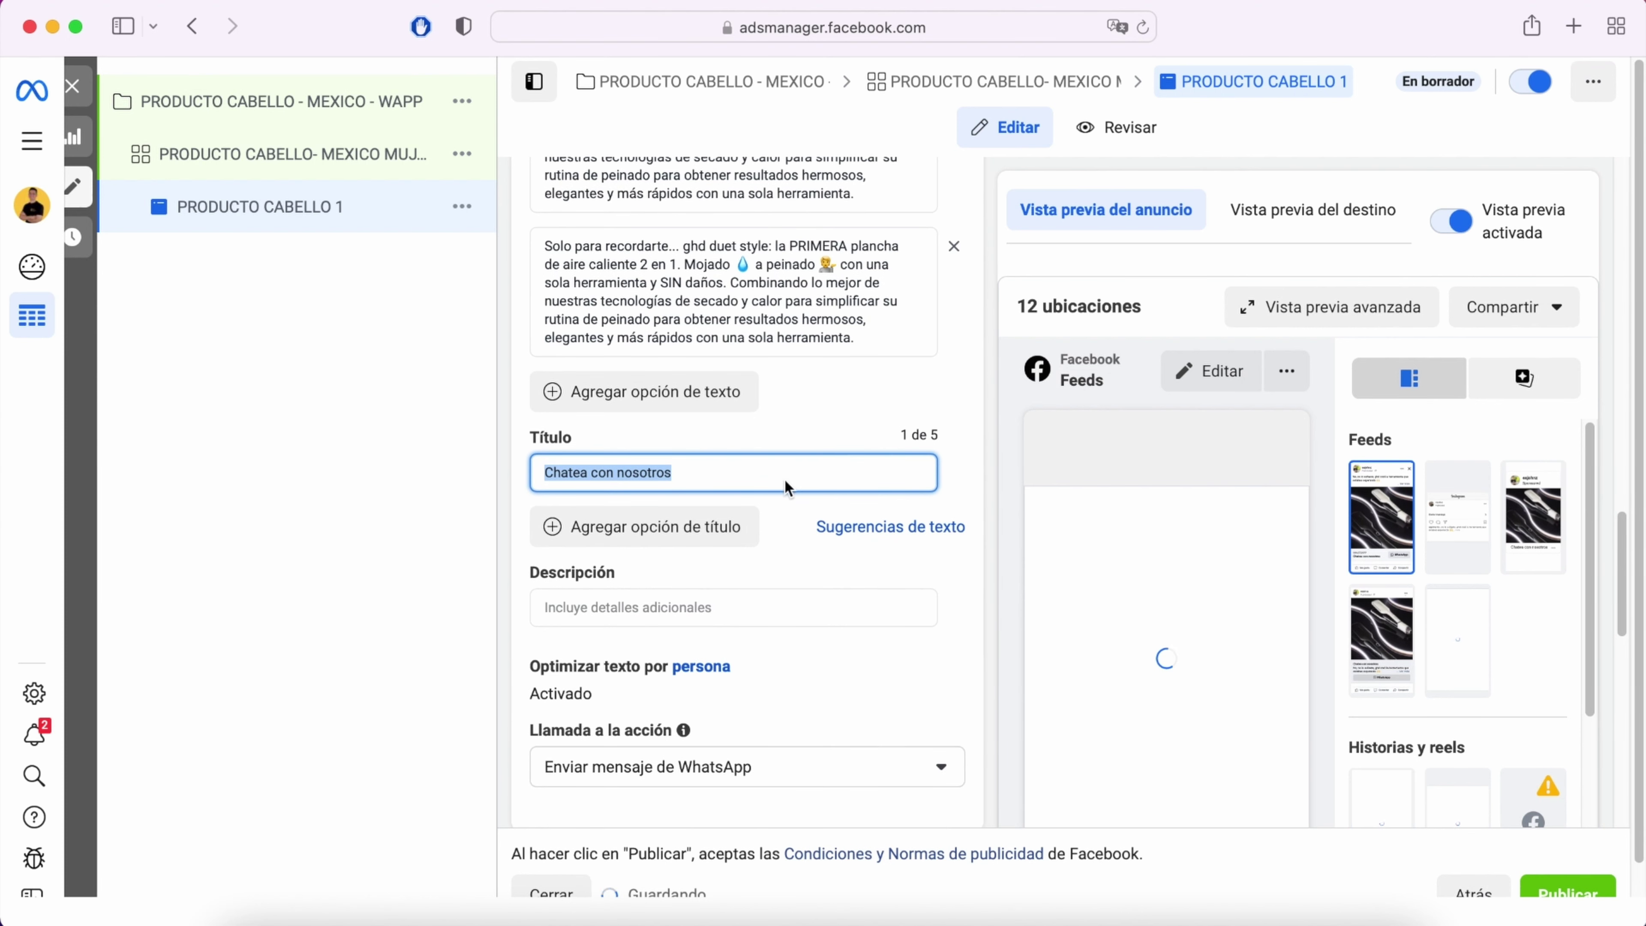
scroll(693, 455, "up", 1)
scroll(693, 458, "up", 2)
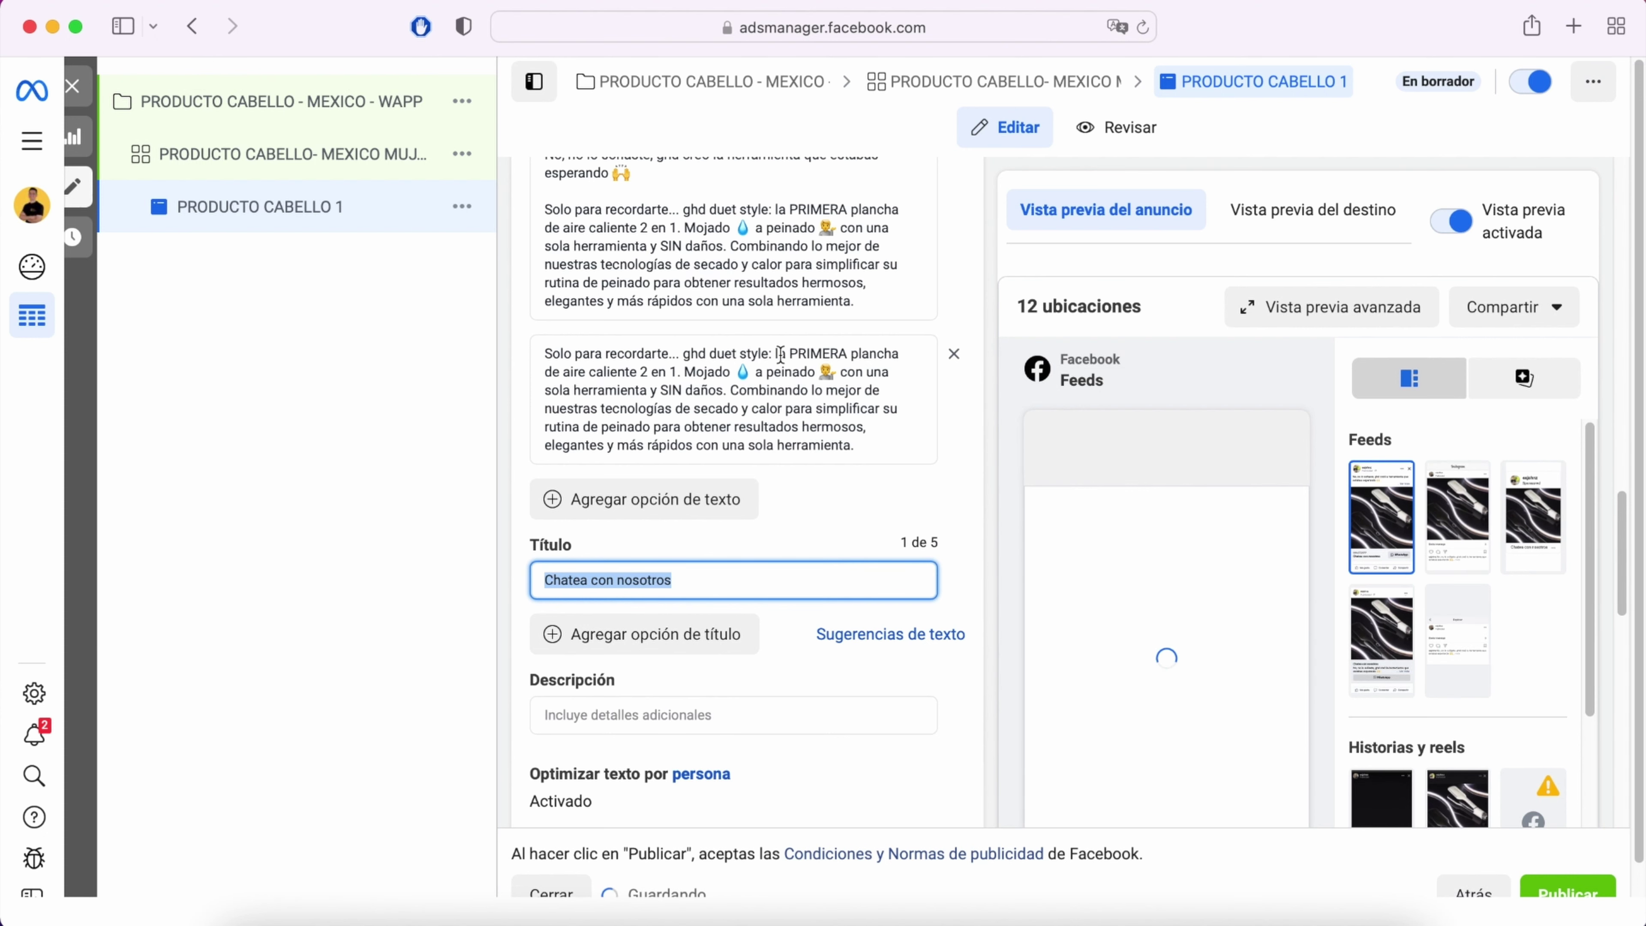
left_click(695, 355)
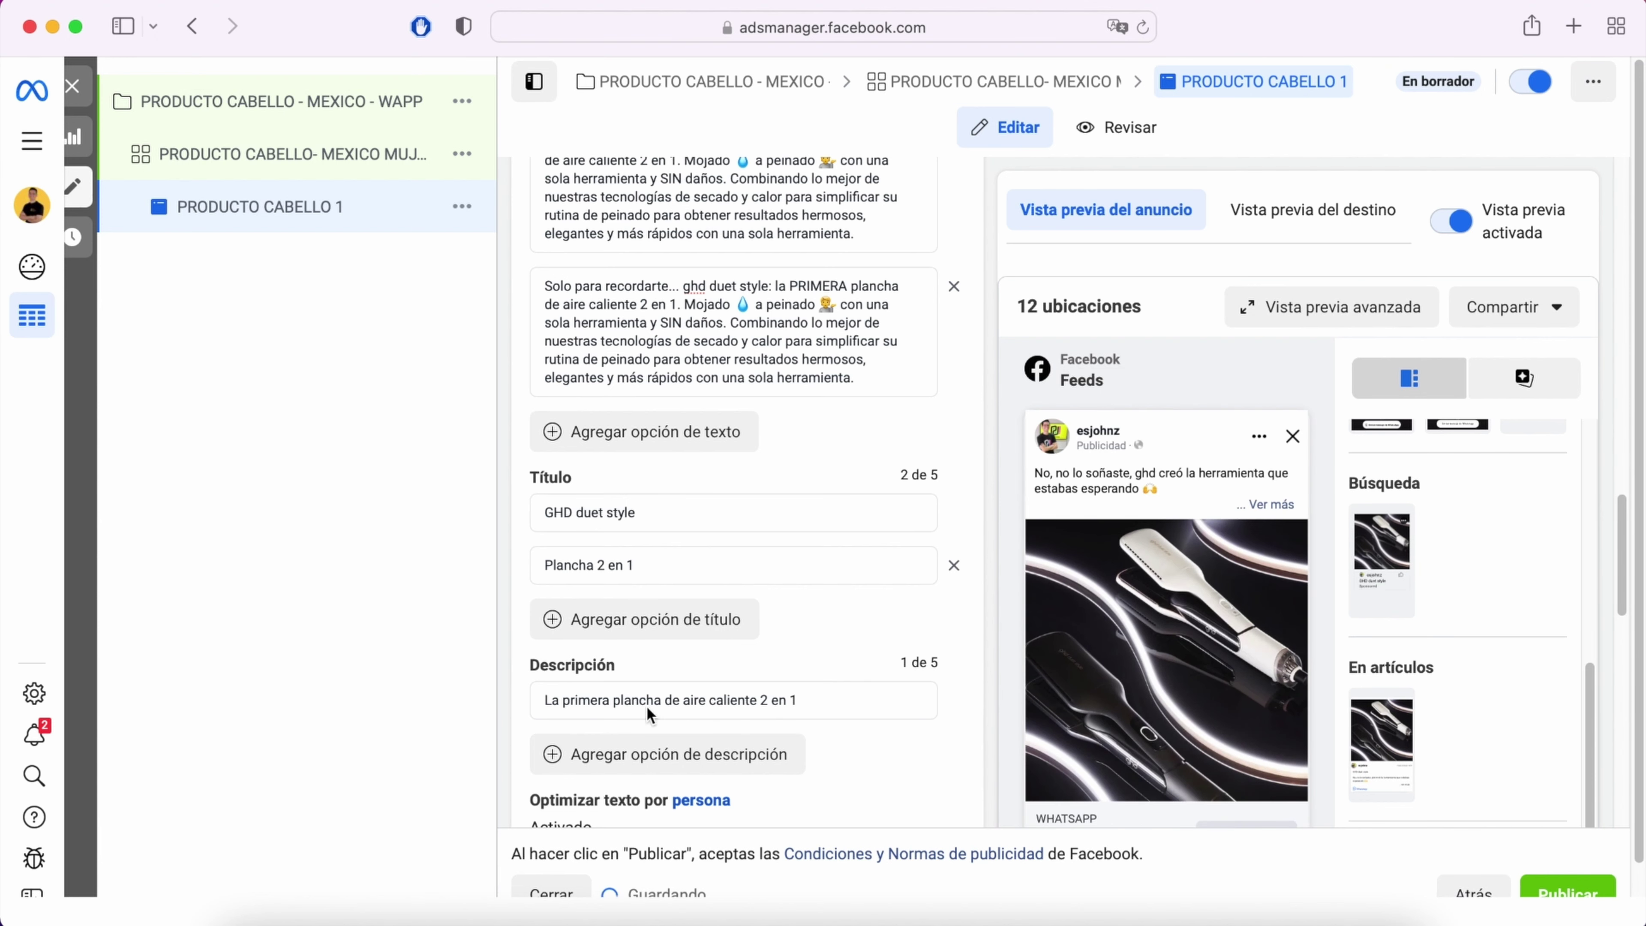
Step: Examine the ad preview, the WhatsApp call to action, the message template options and the tracking section
scroll(778, 710, "down", 8)
scroll(1285, 736, "down", 10)
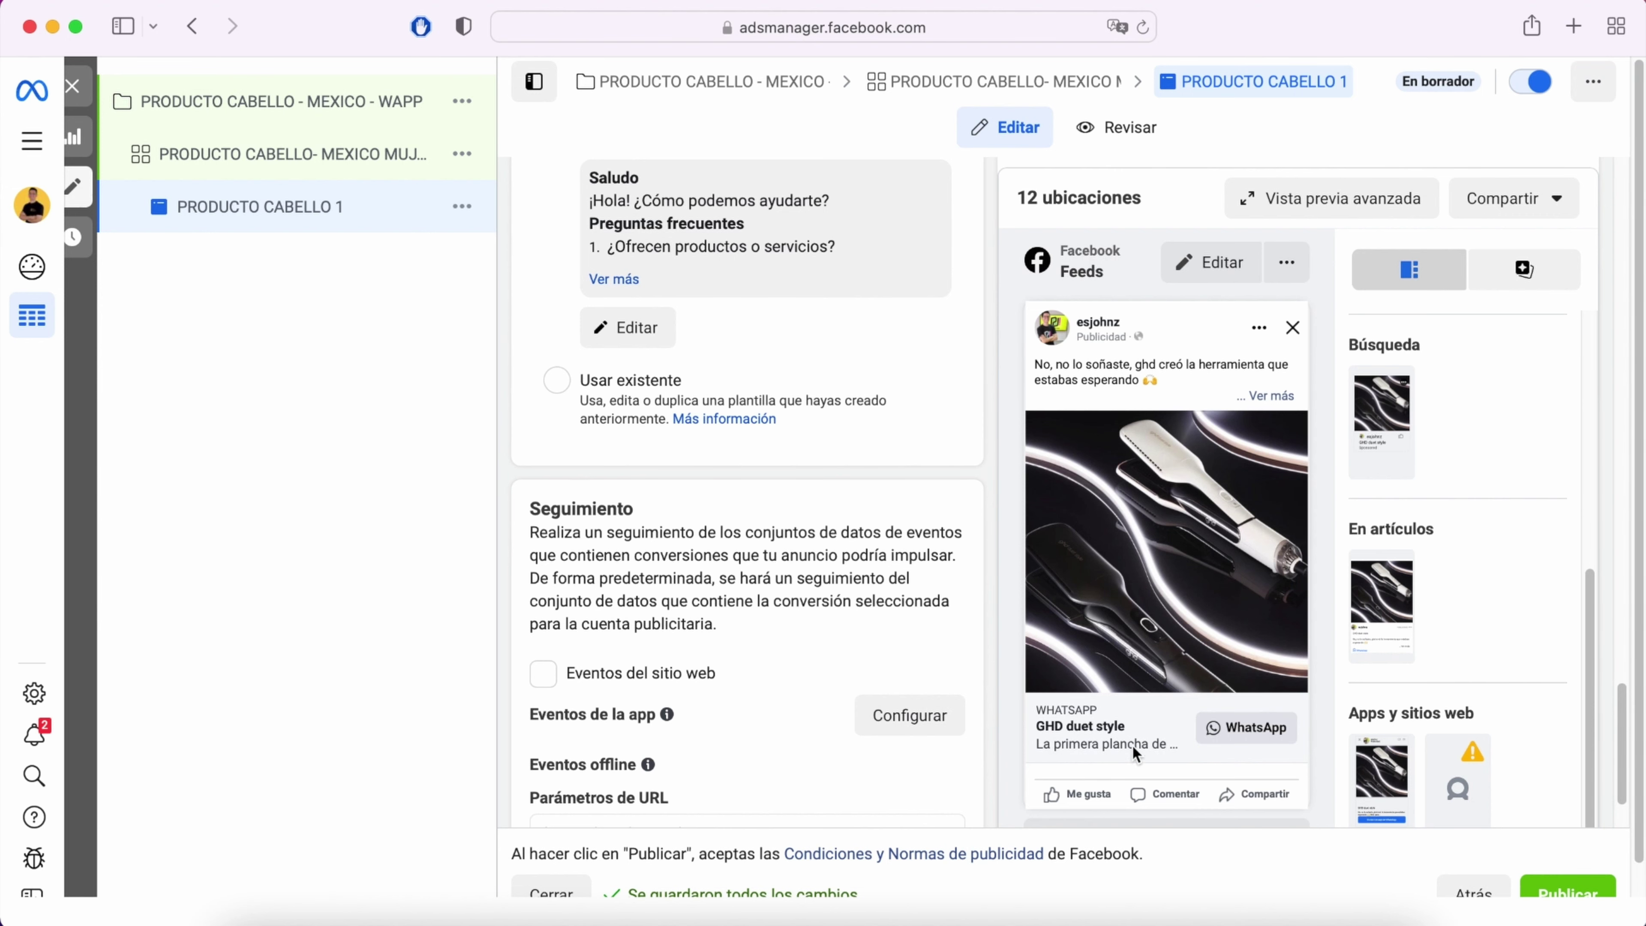
scroll(1104, 748, "up", 10)
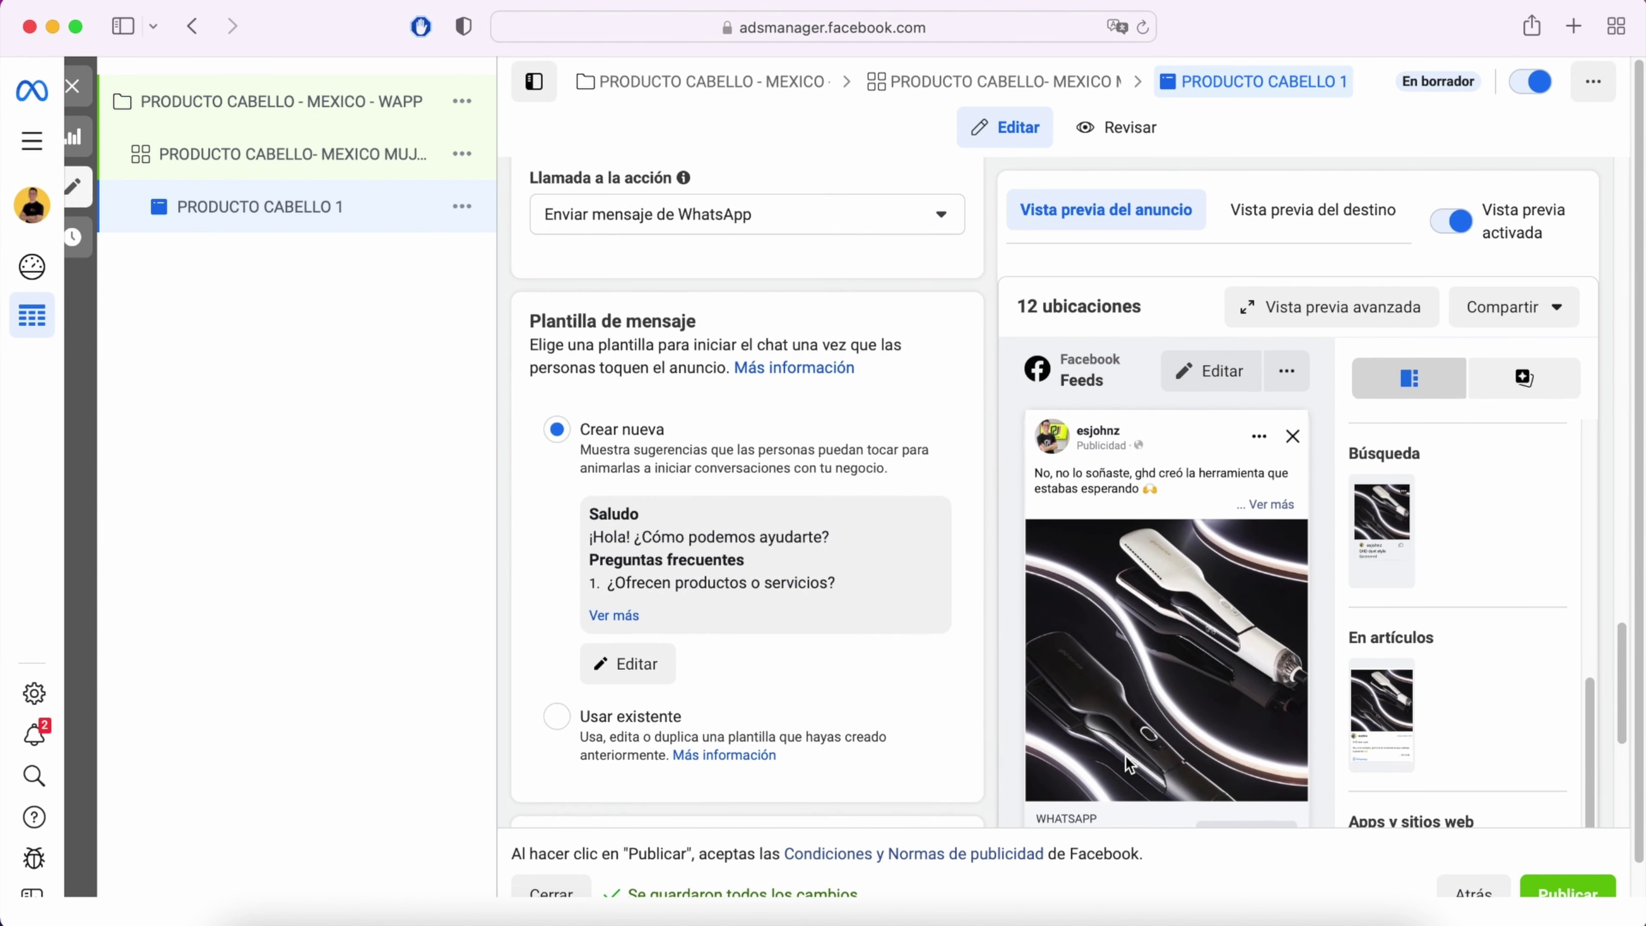
scroll(1131, 767, "up", 5)
scroll(614, 642, "down", 4)
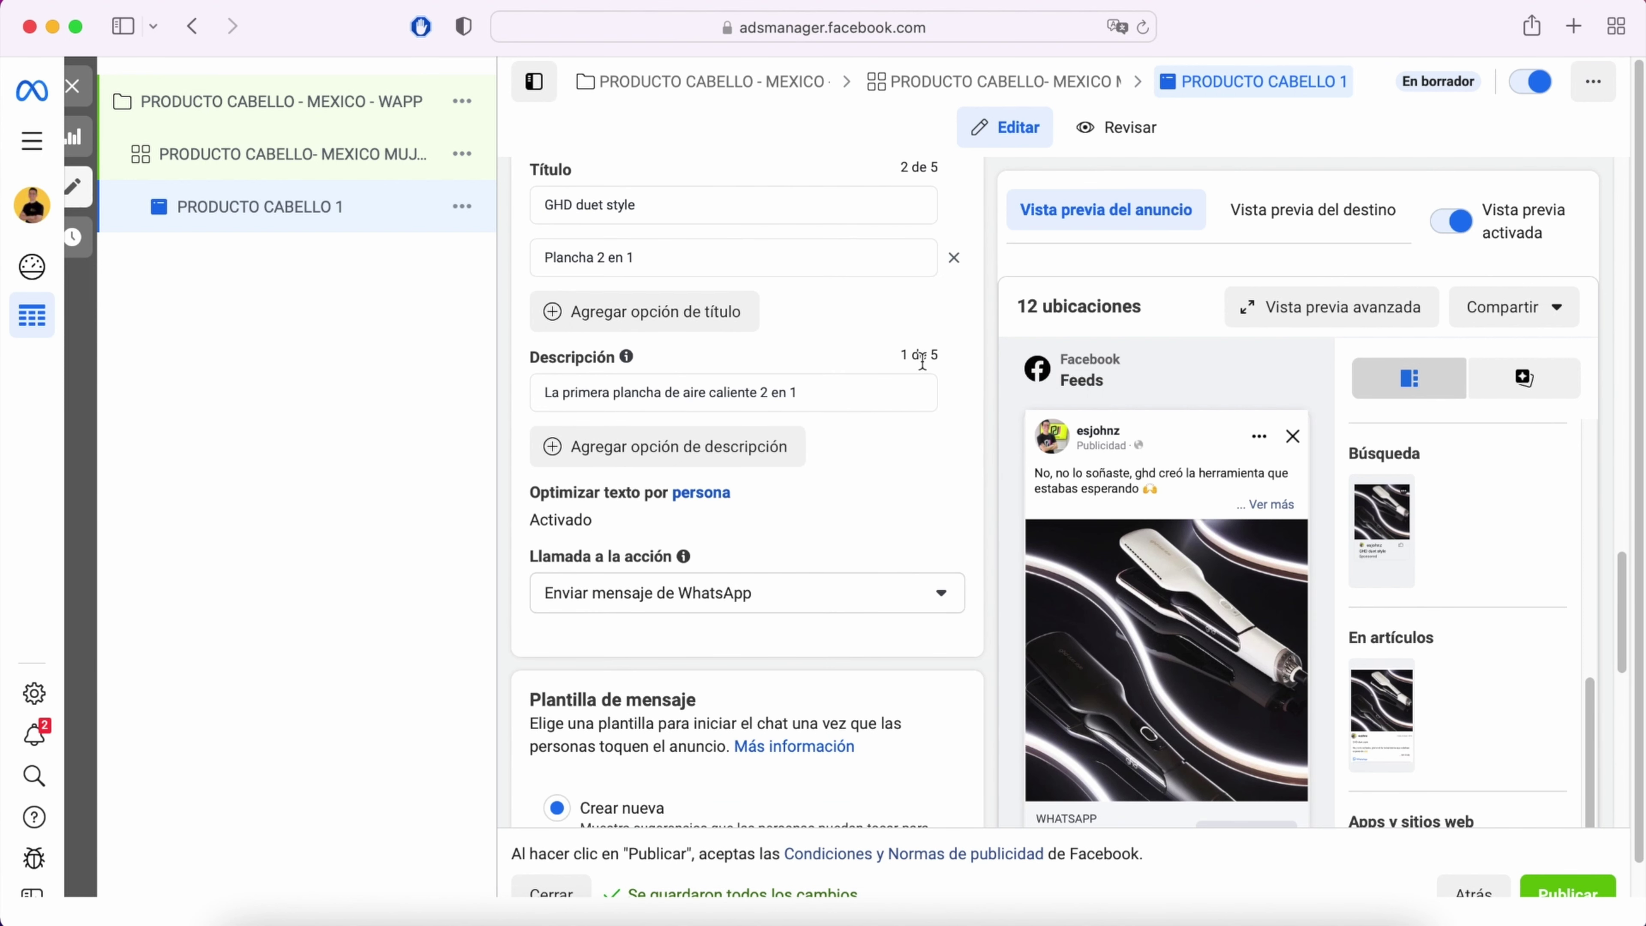
scroll(922, 361, "down", 2)
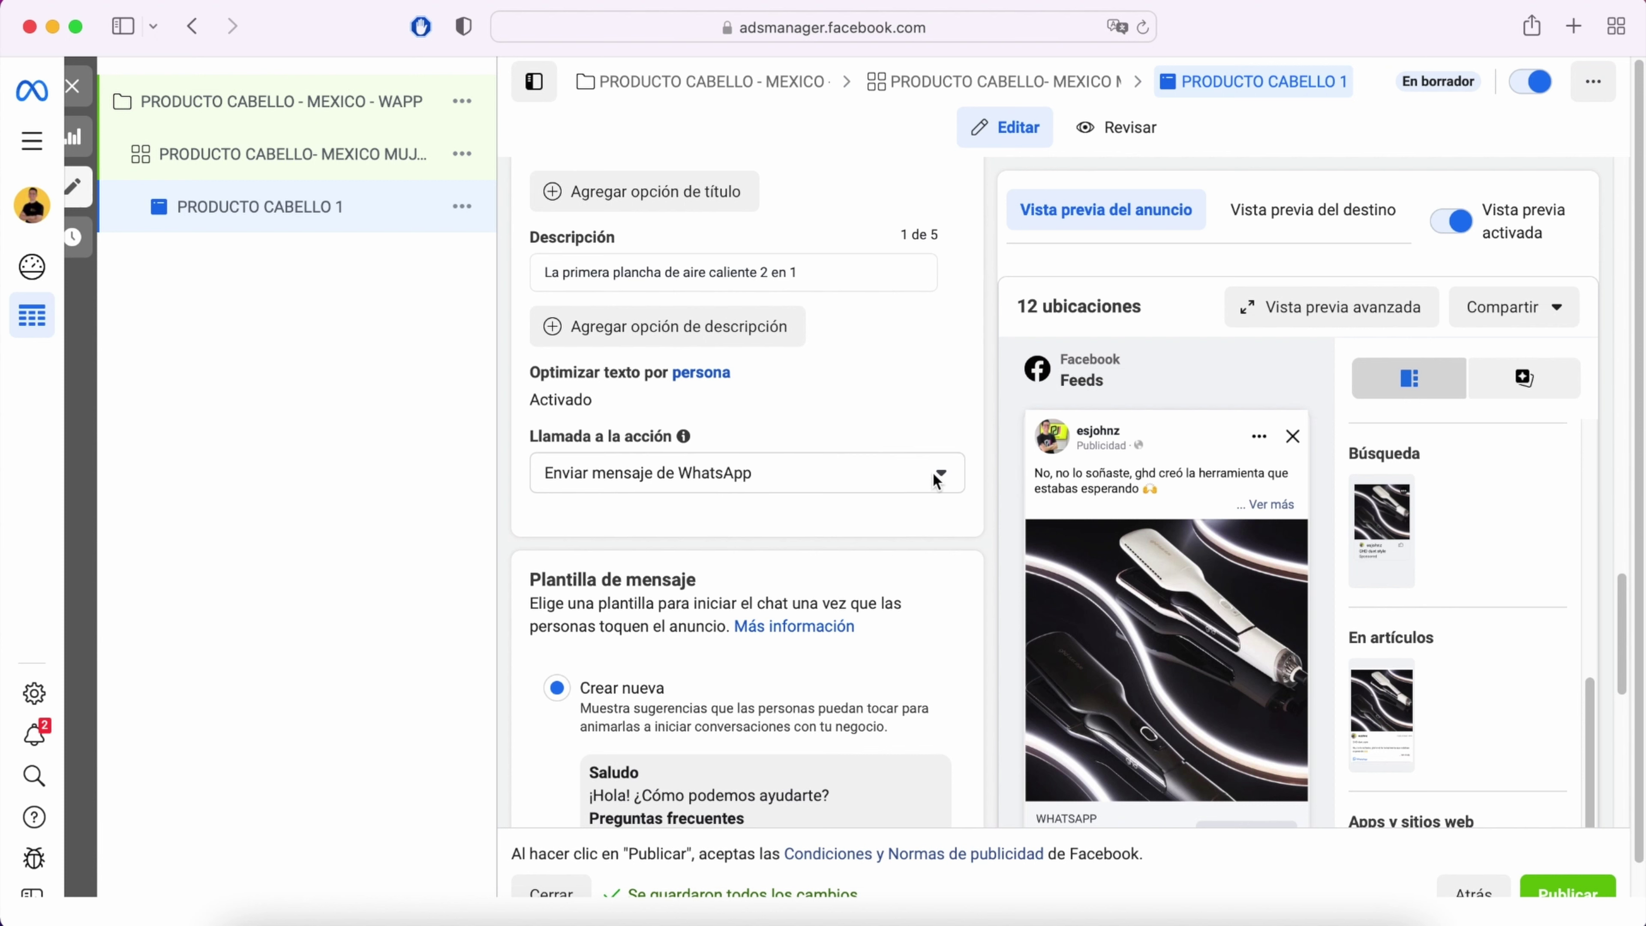
scroll(947, 425, "down", 8)
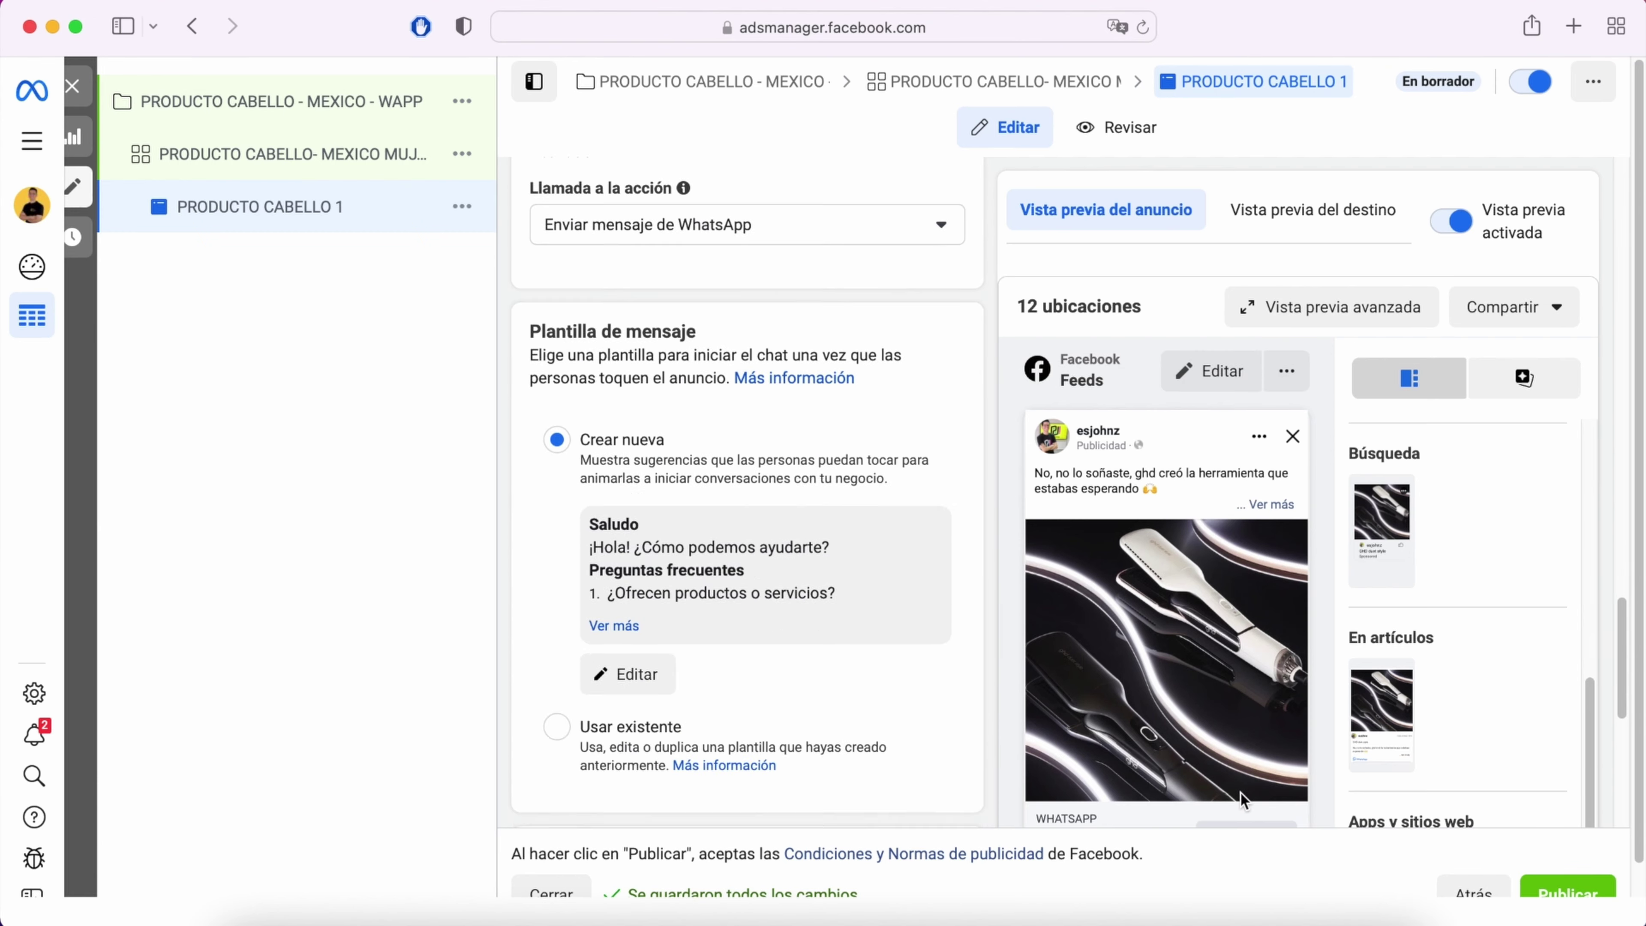
scroll(1231, 810, "down", 3)
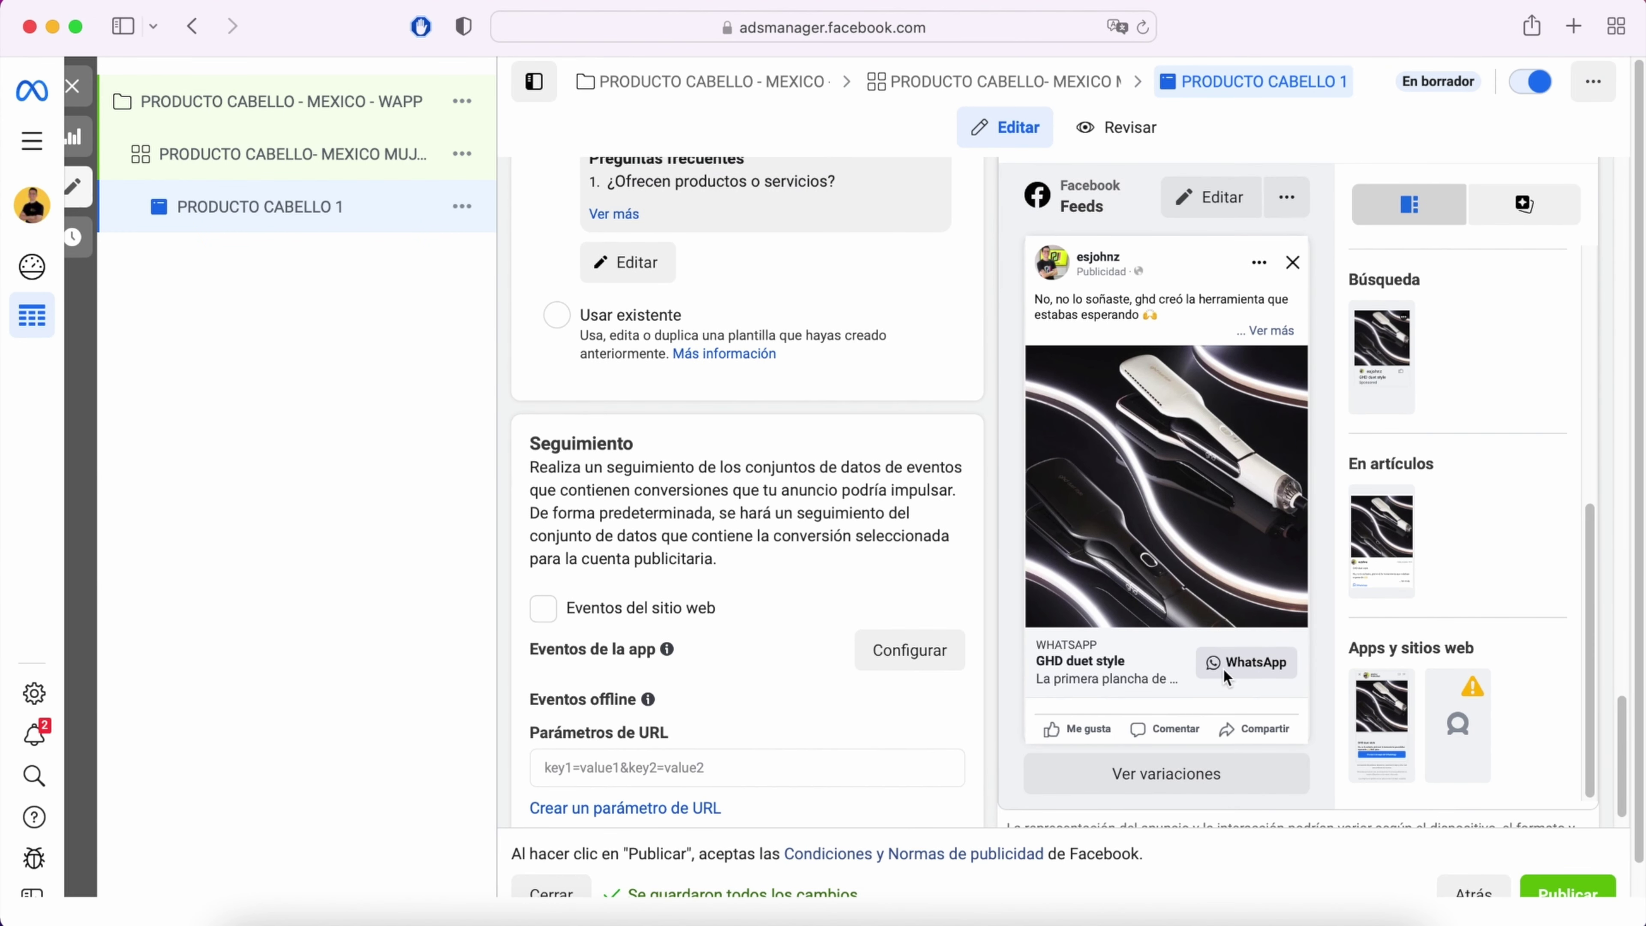
Step: Change the message template's questions to "¿Qué precio la plancha?" and "¿Hacen envíos a todo México?", and remove the third question
scroll(914, 687, "up", 6)
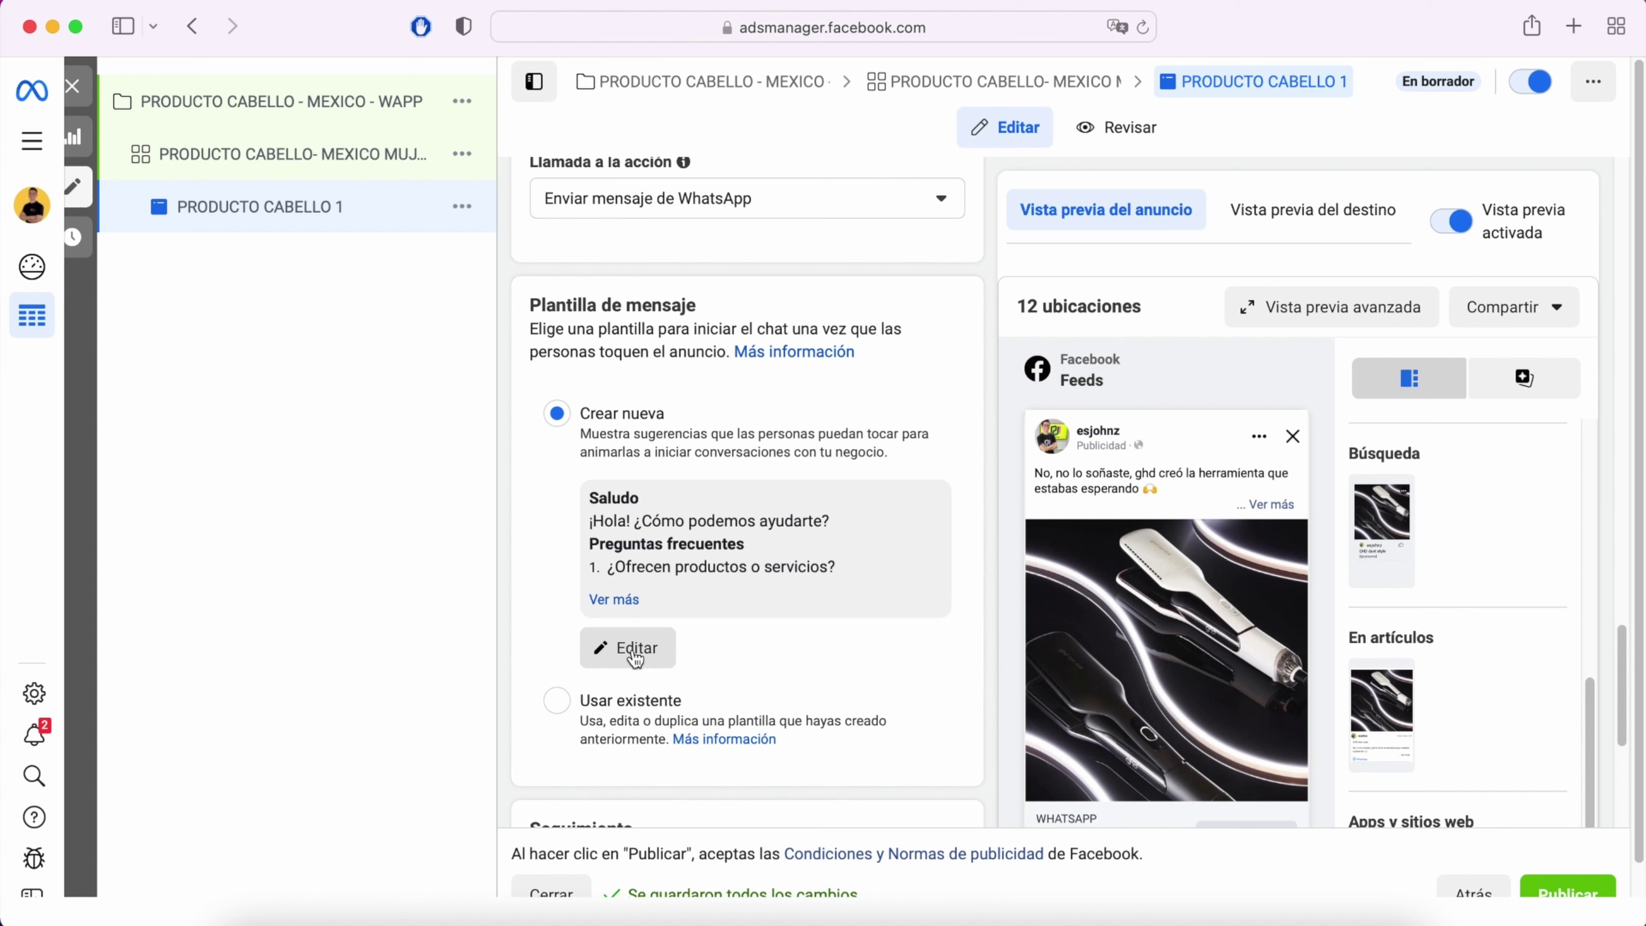
left_click(648, 653)
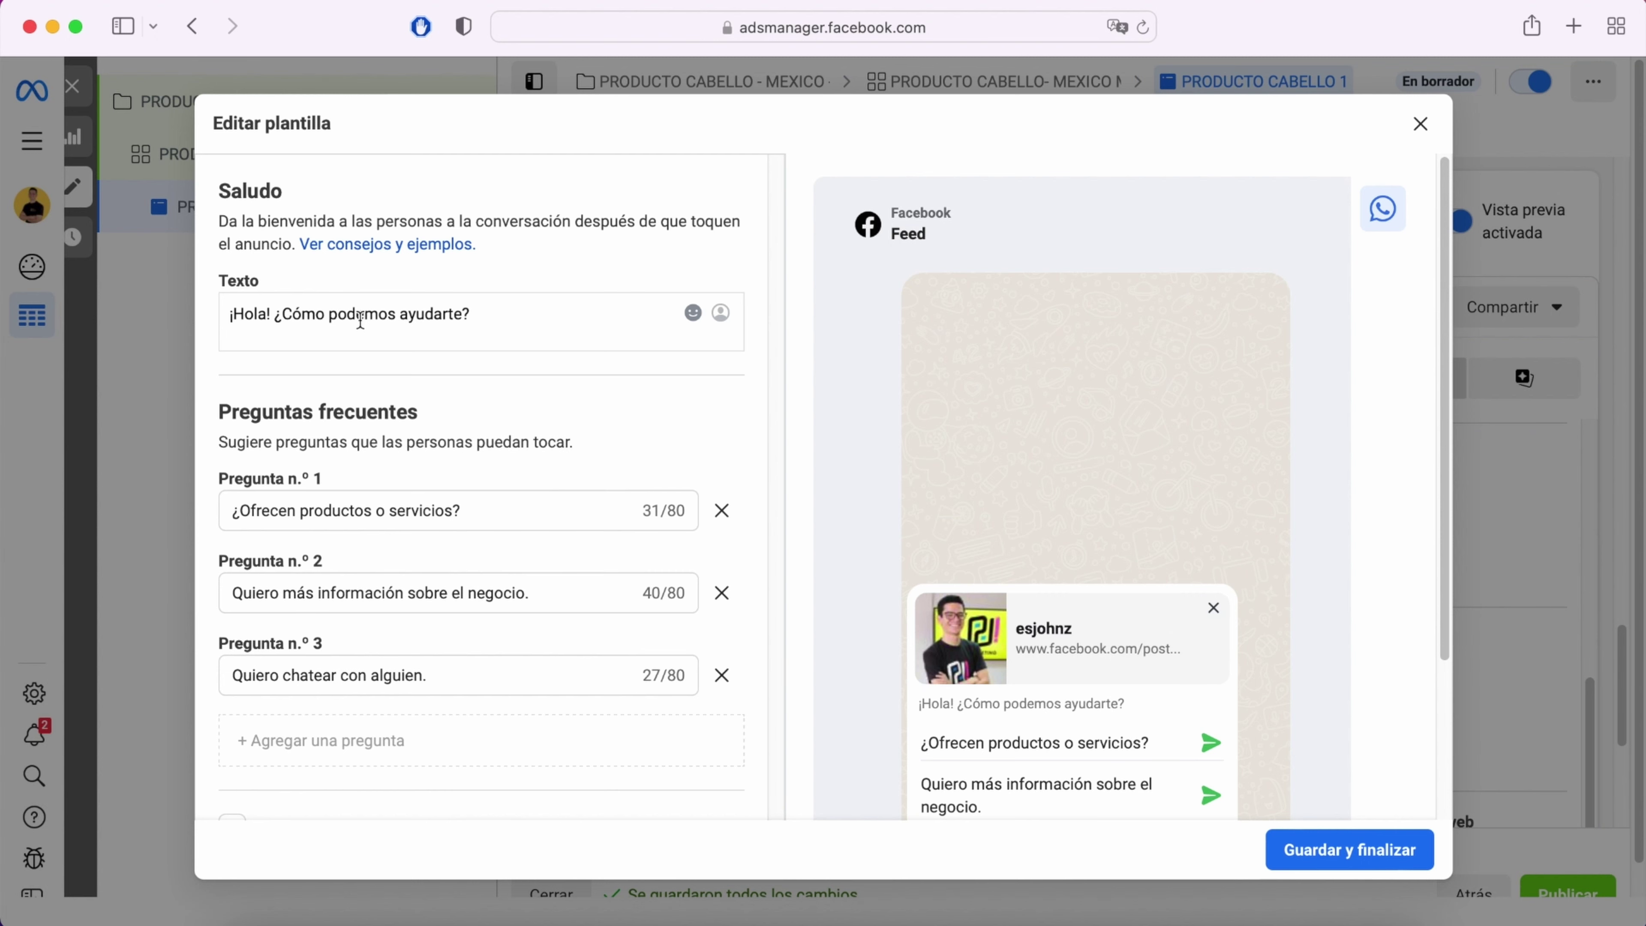
left_click(317, 314)
scroll(404, 304, "down", 1)
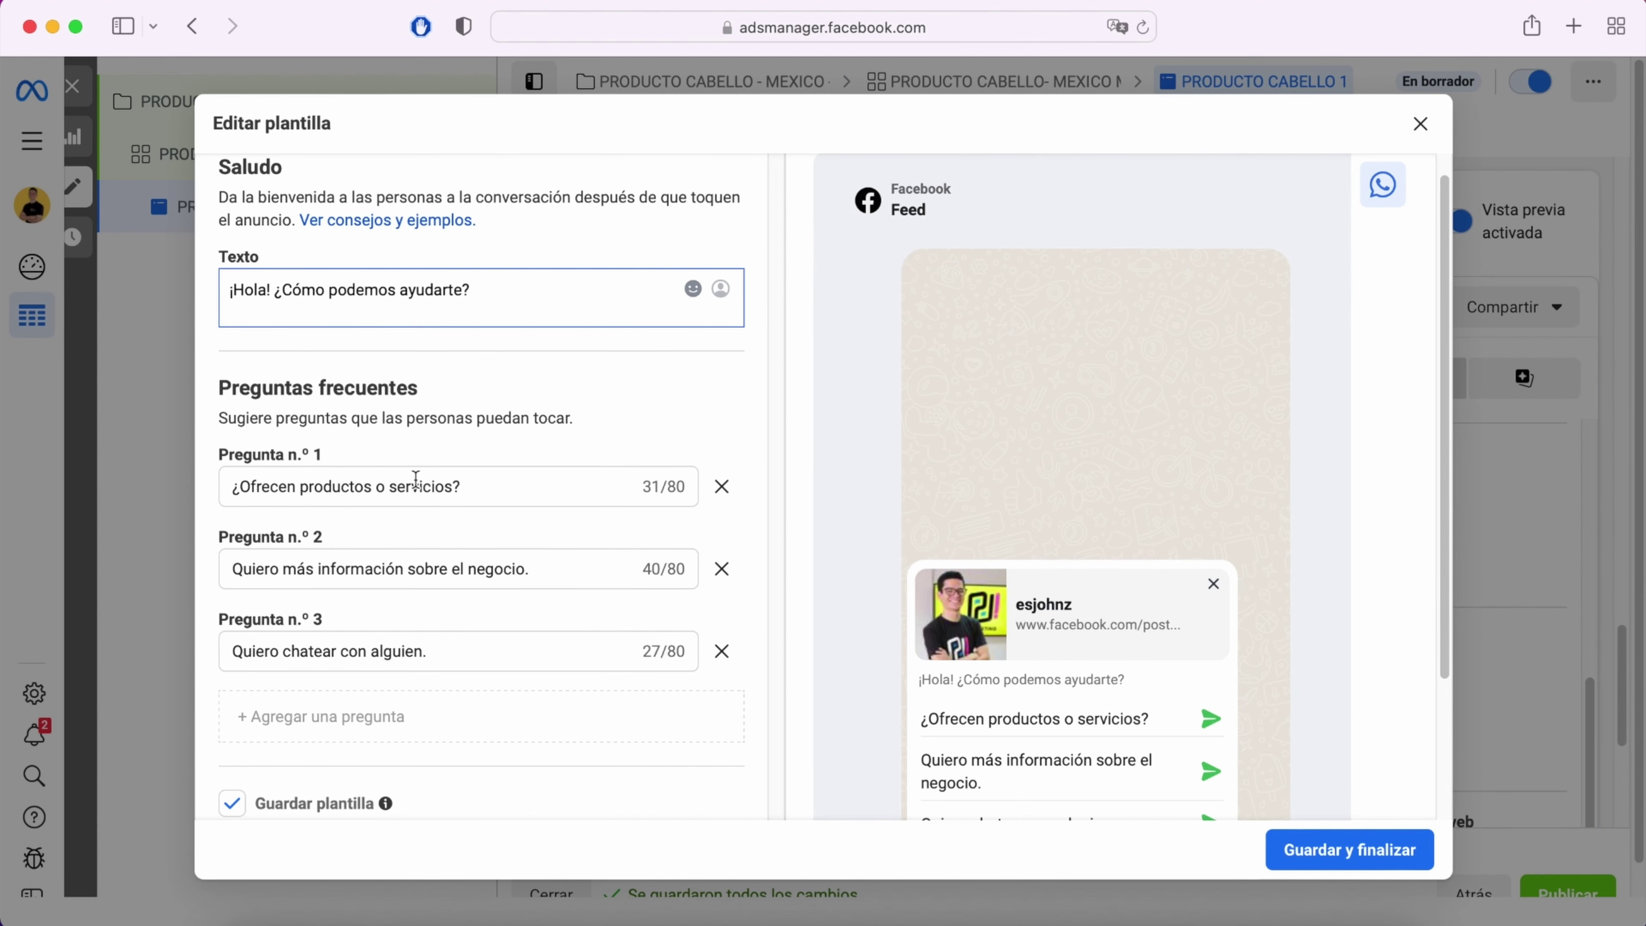
left_click_drag(506, 486, 238, 488)
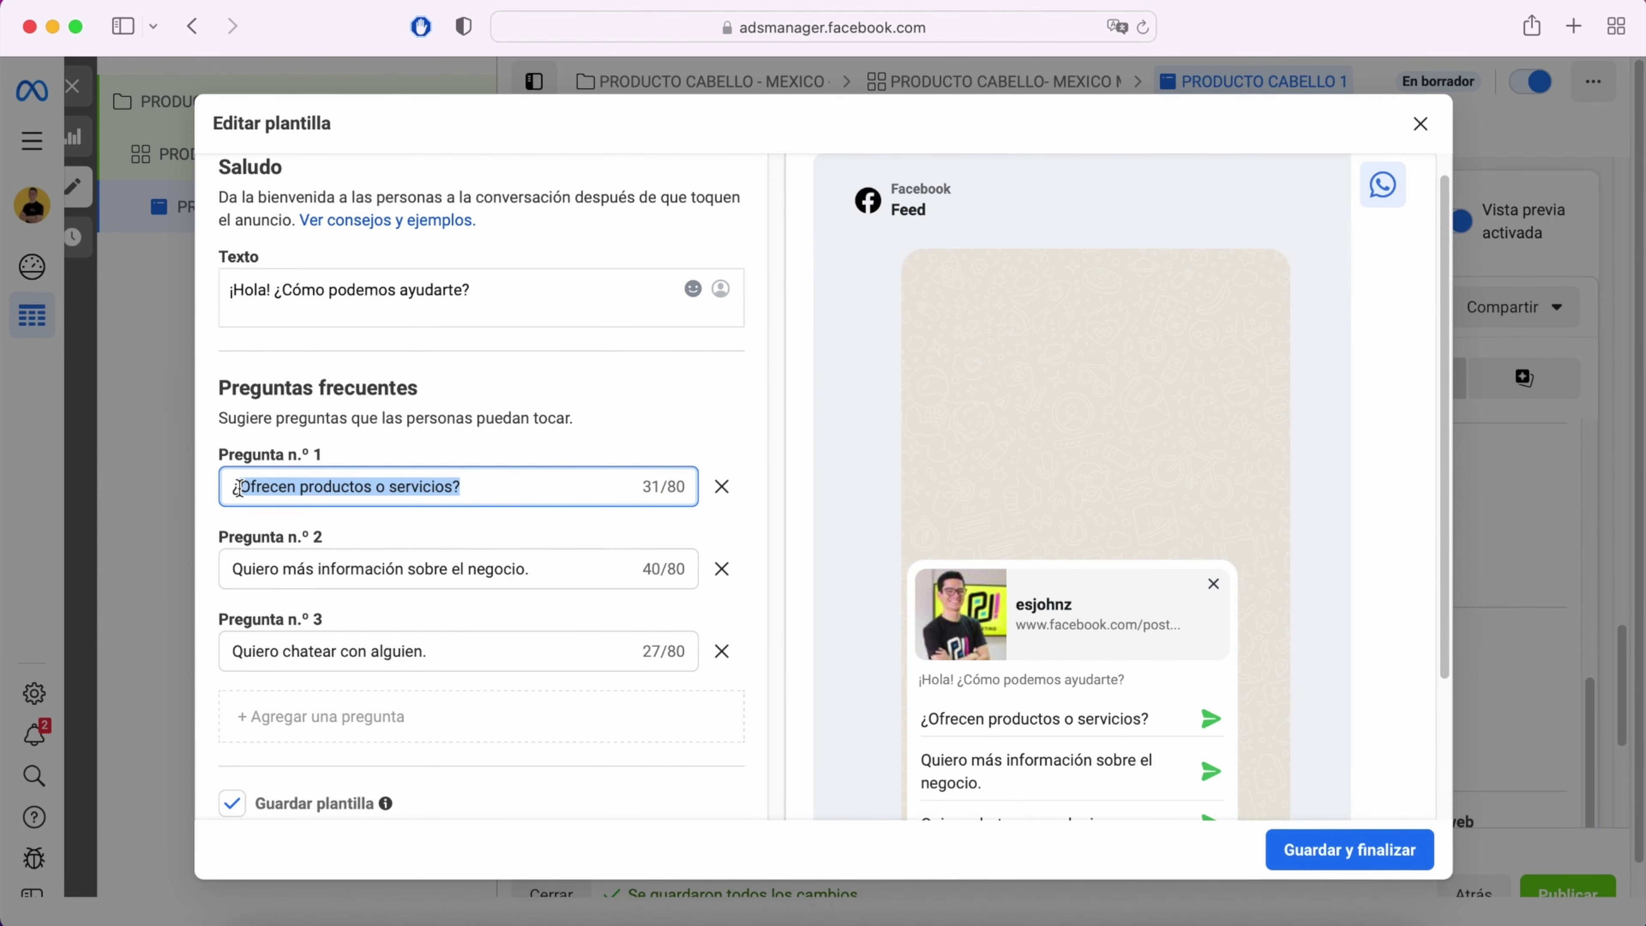
type("Qué precio la plancha?")
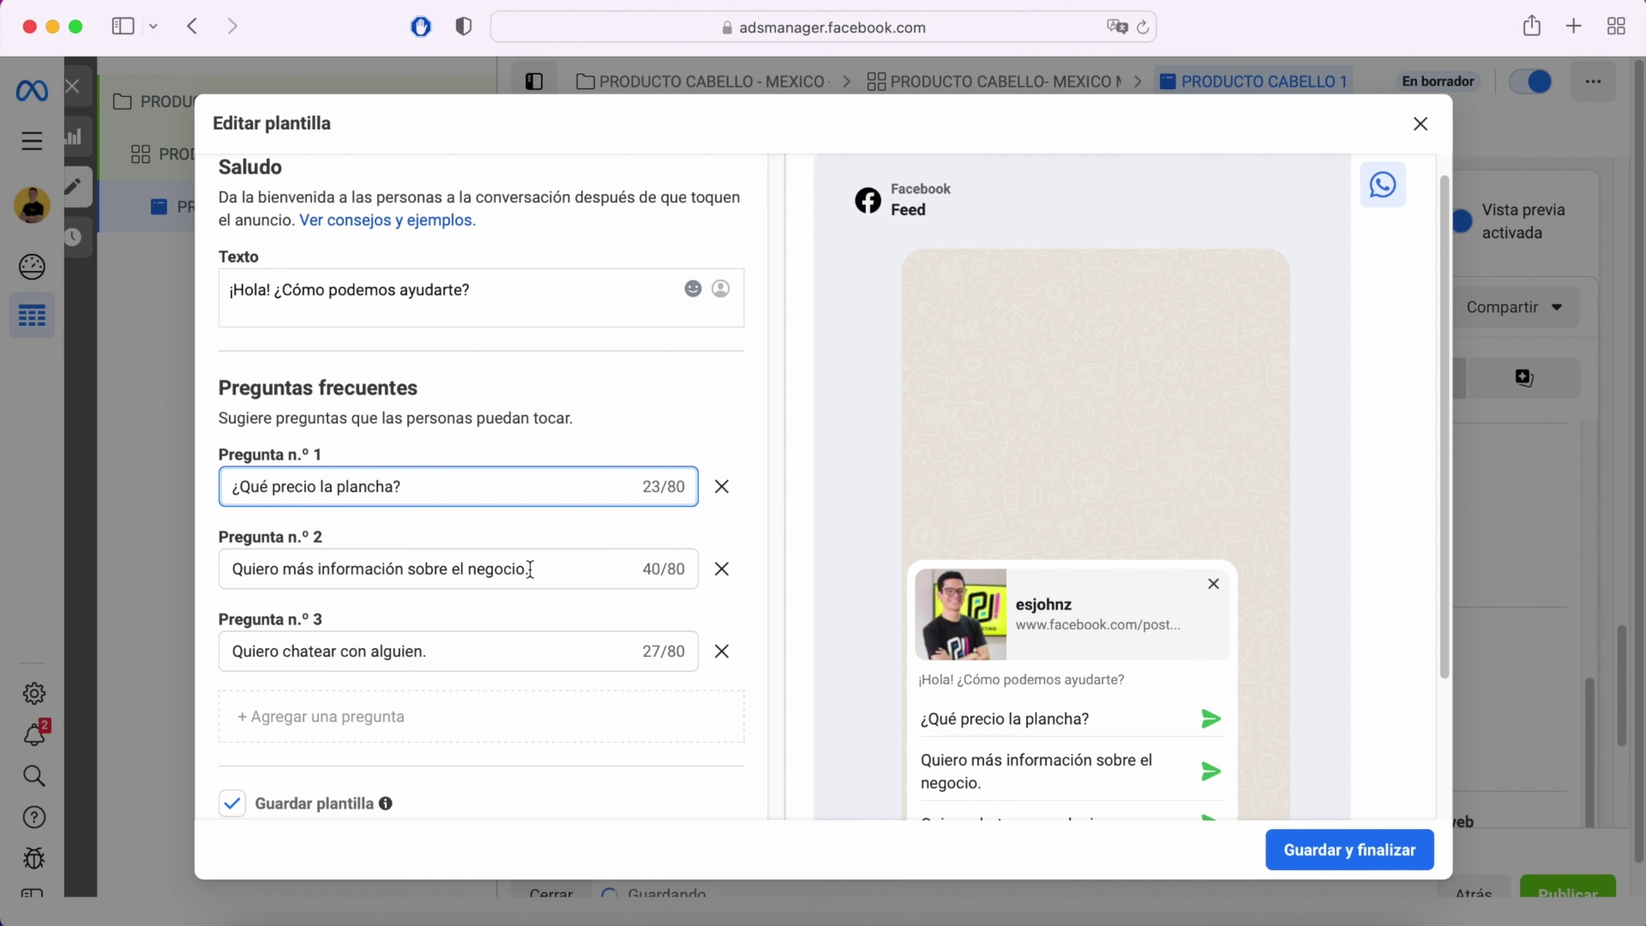
left_click(532, 570)
left_click_drag(546, 569, 446, 597)
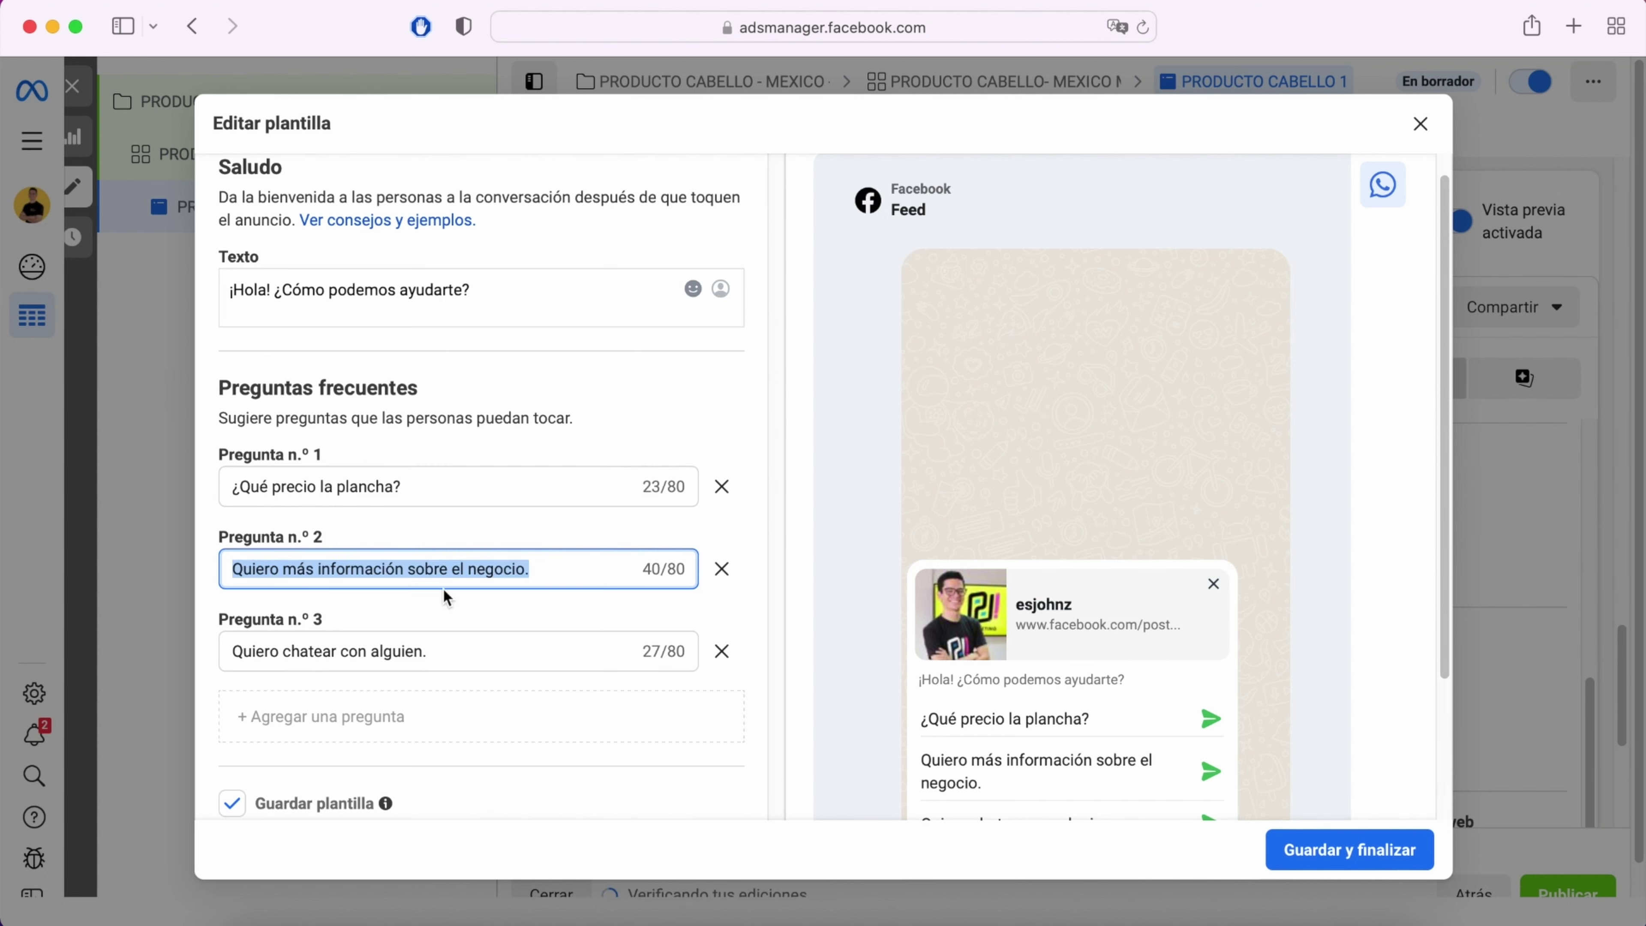
type("¿")
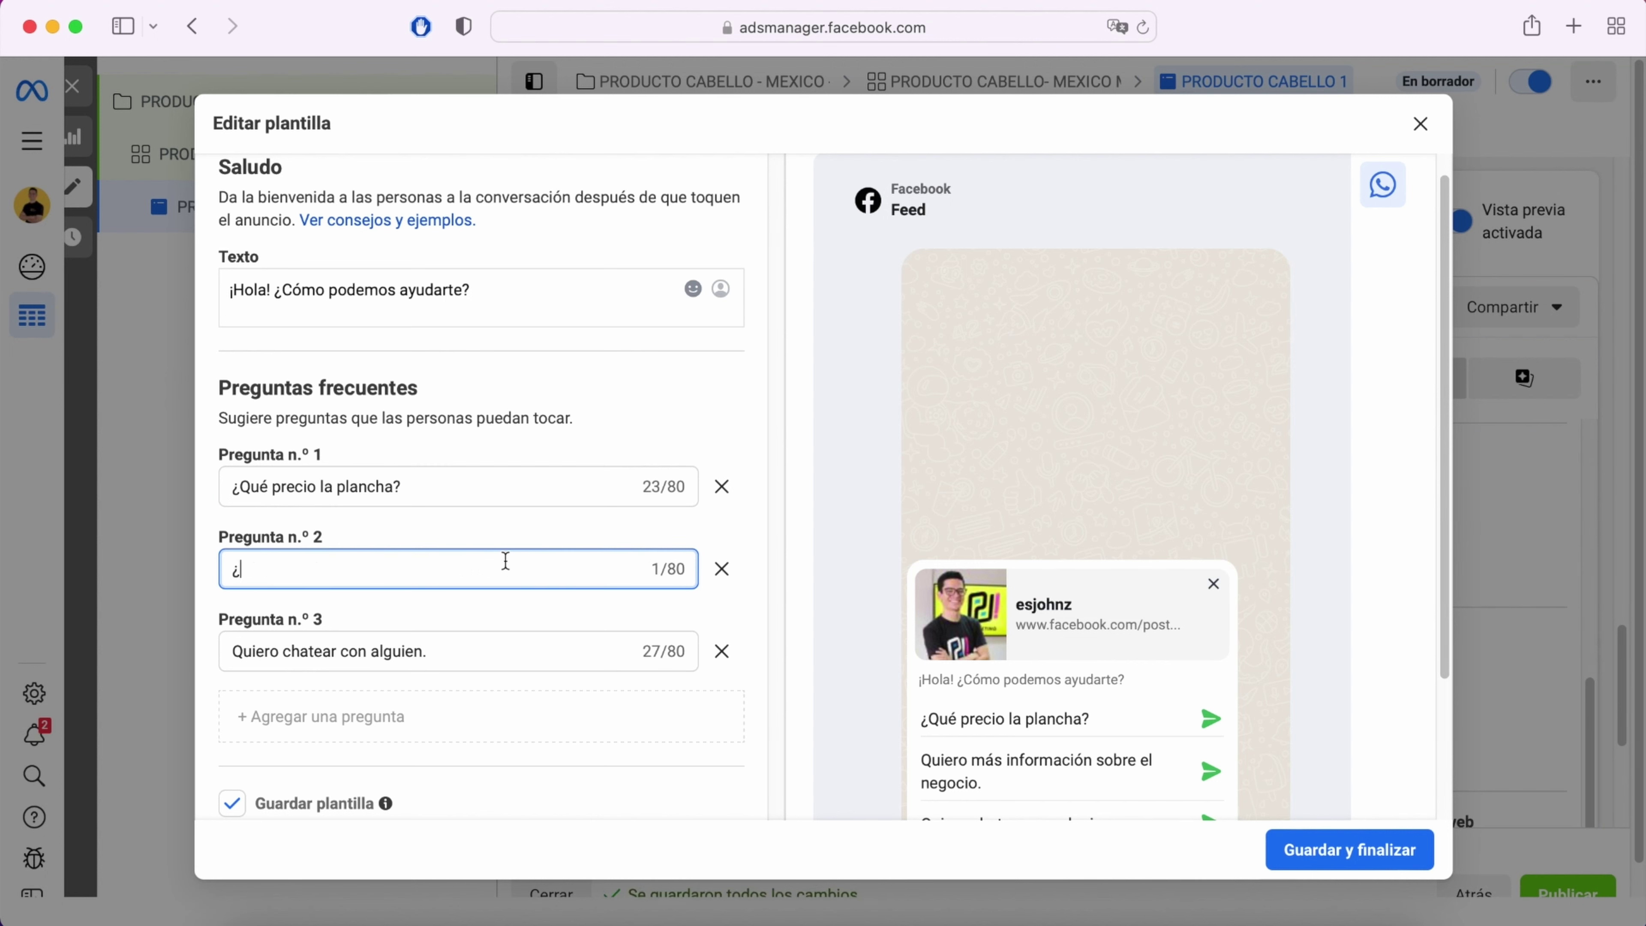
type("Hacen")
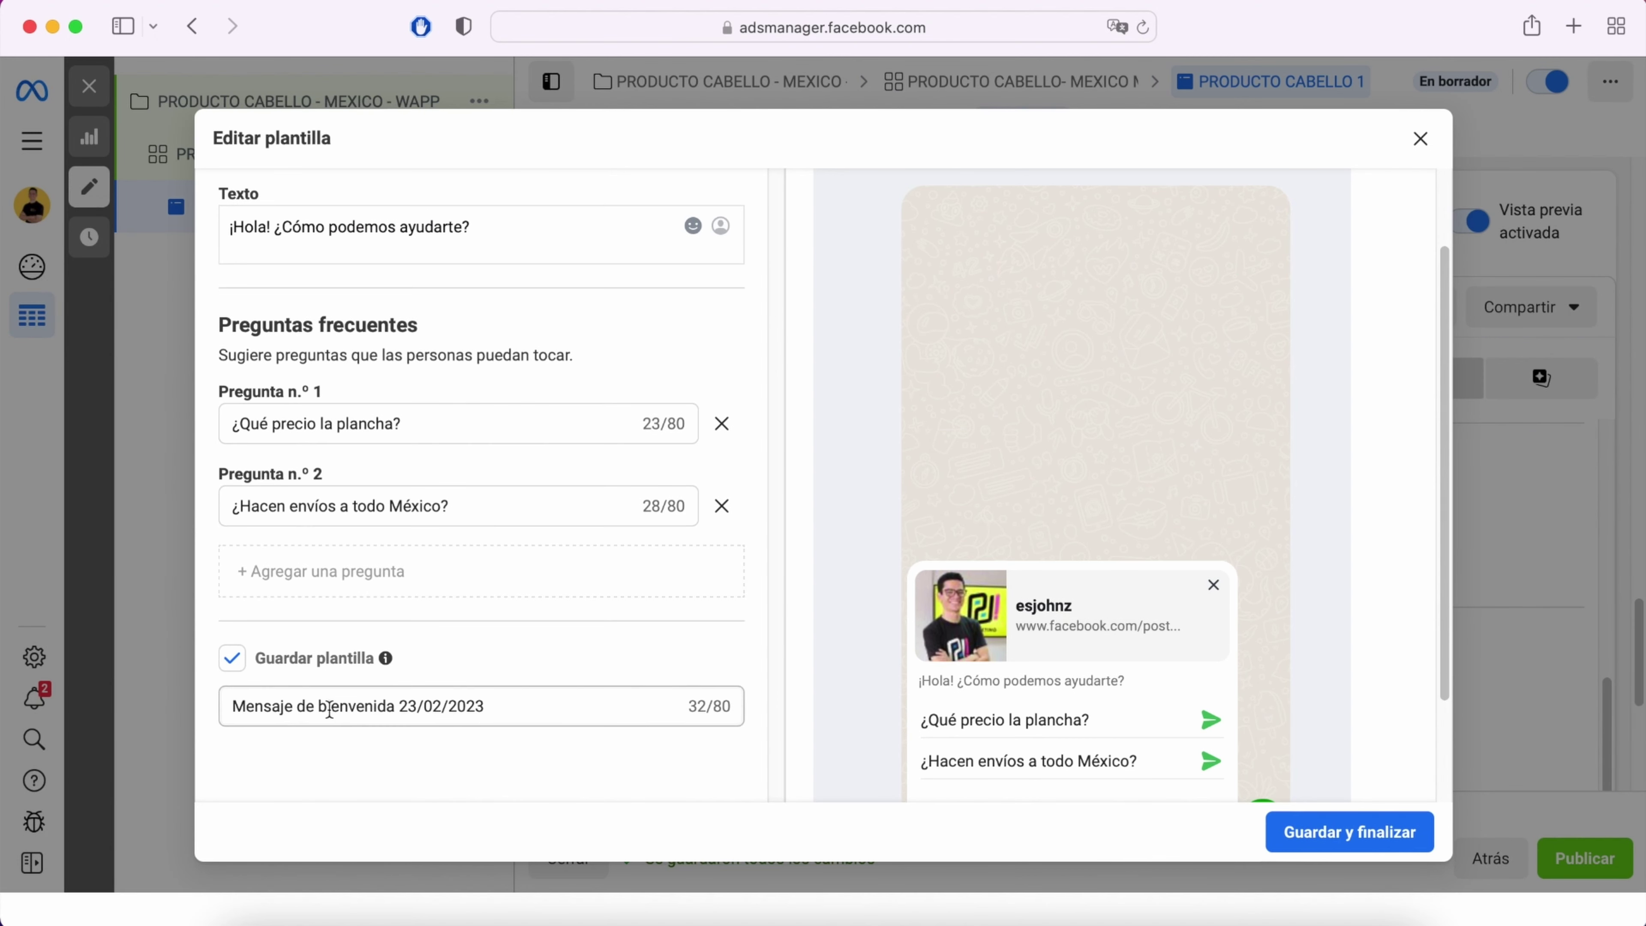
Step: Name the message template "Plantilla plancha" and save it
triple_click(329, 706)
type("Plantilla plancha")
scroll(968, 609, "down", 1)
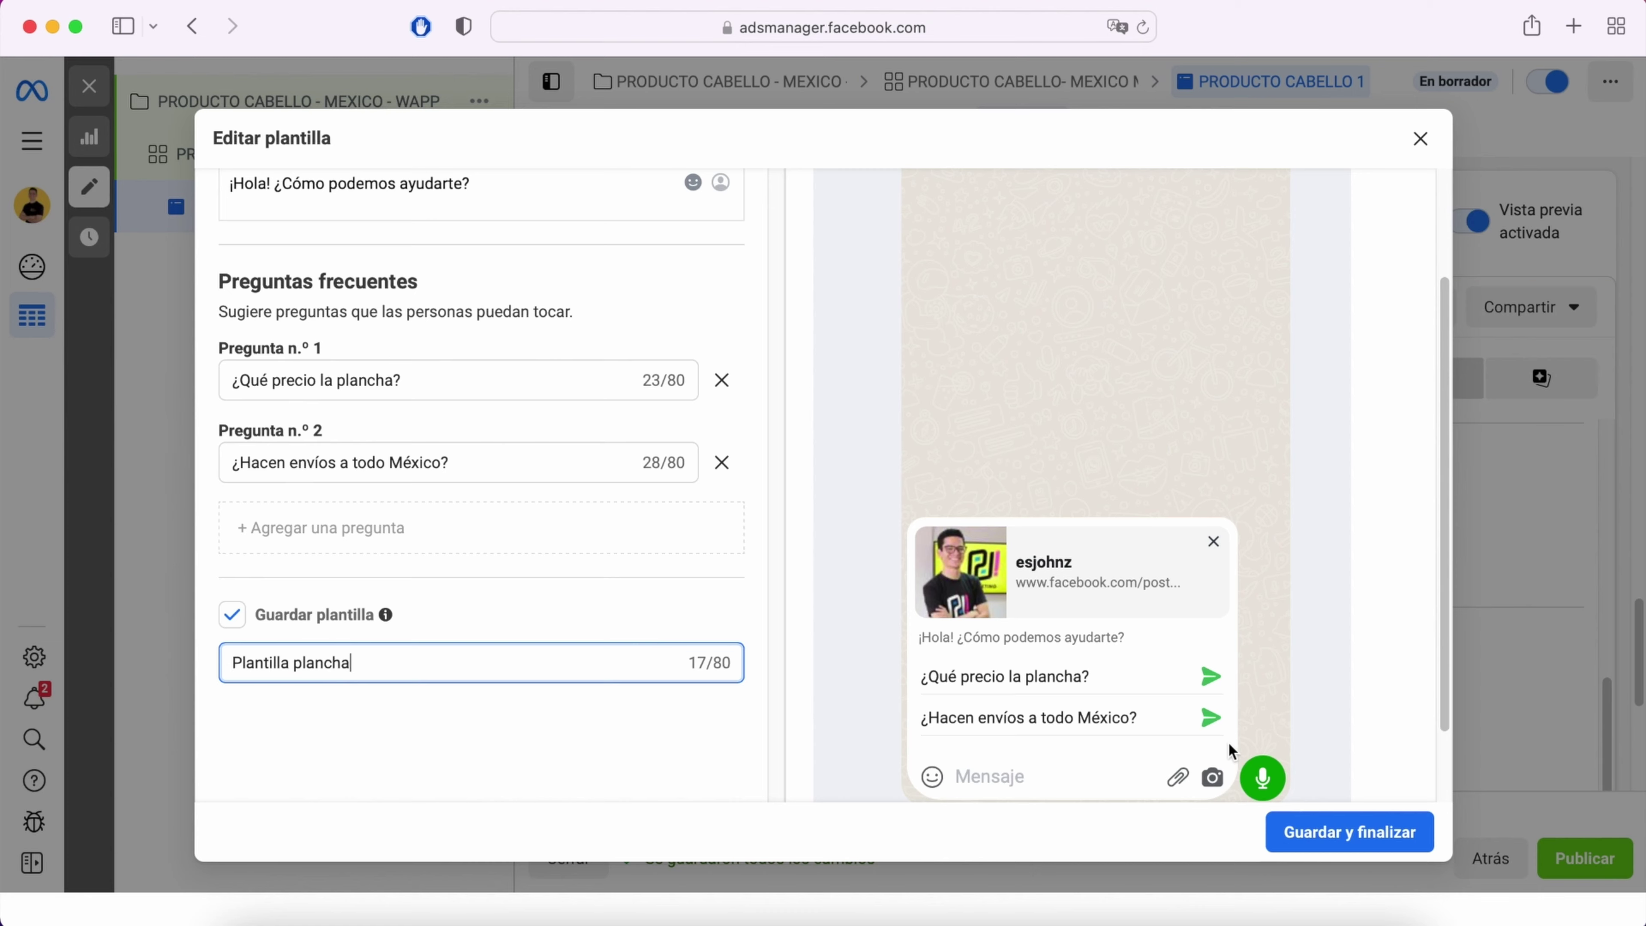
scroll(489, 720, "up", 3)
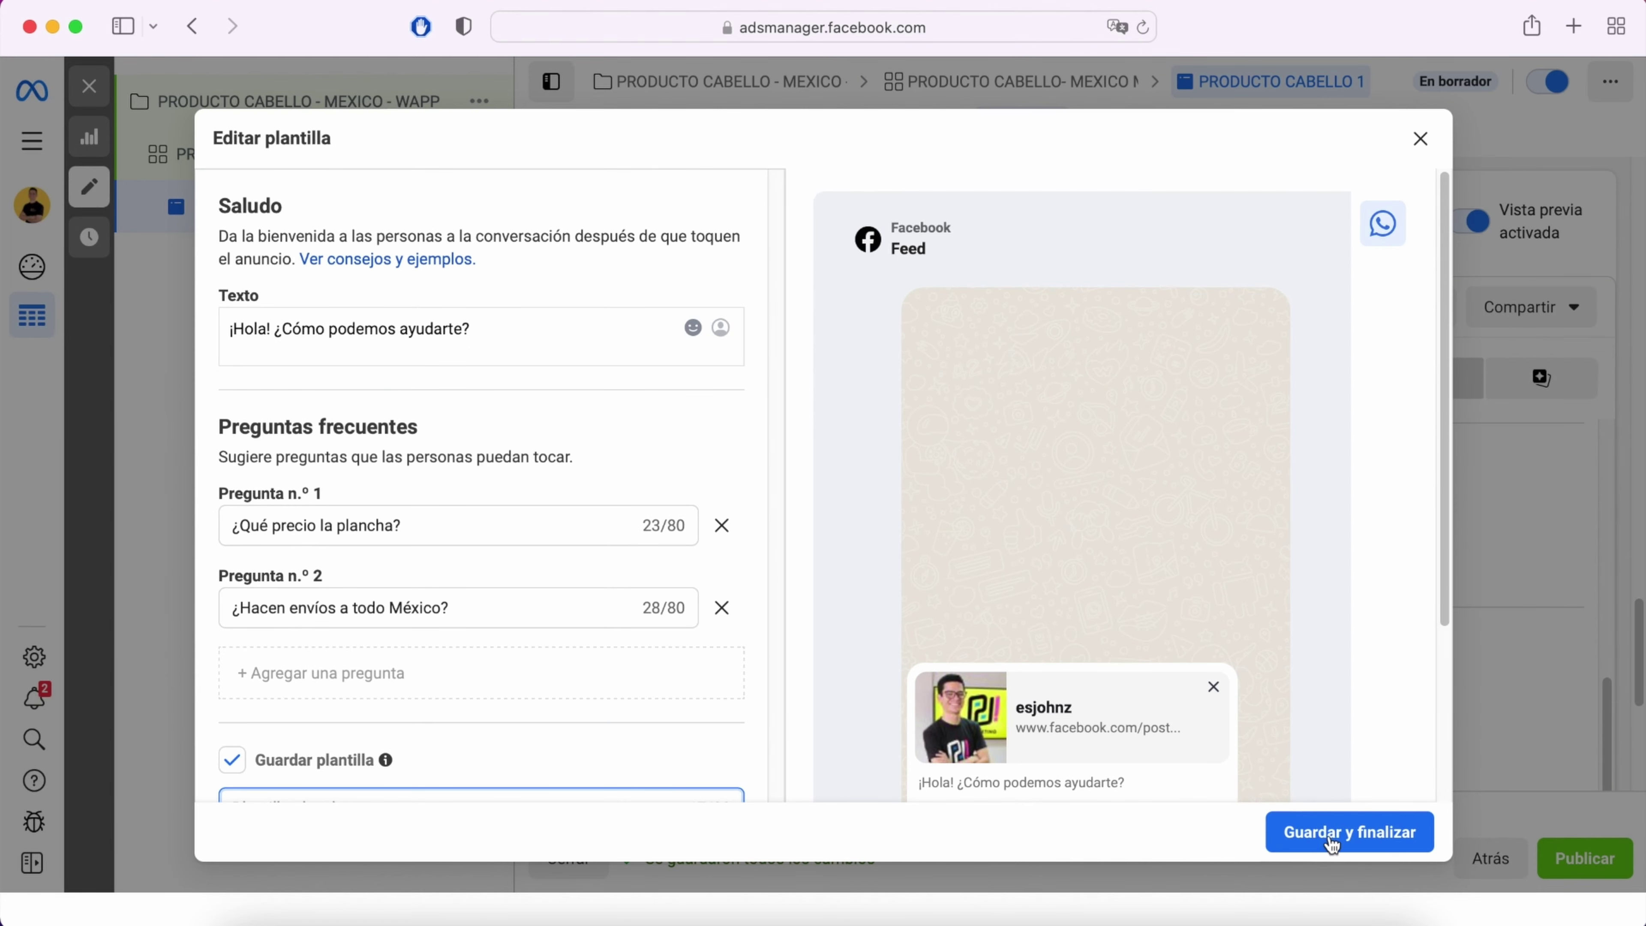
left_click(1353, 832)
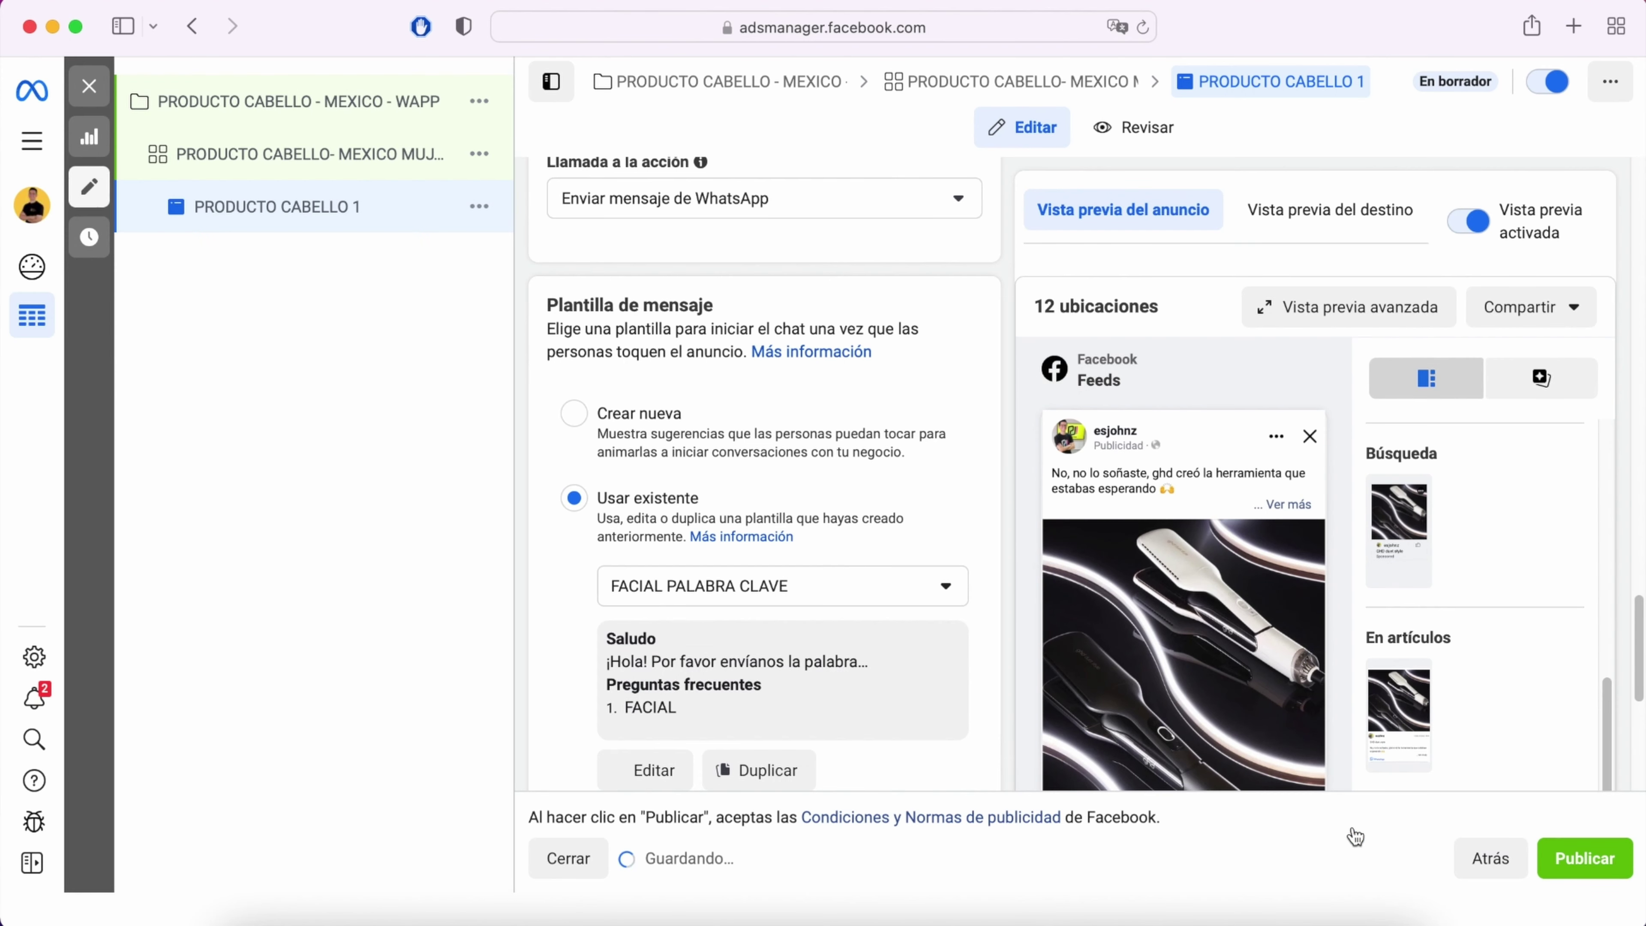
Step: Review the image ad's texts, name, identity, format and media settings for PRODUCTO CABELLO 1
scroll(945, 618, "up", 10)
scroll(945, 621, "up", 3)
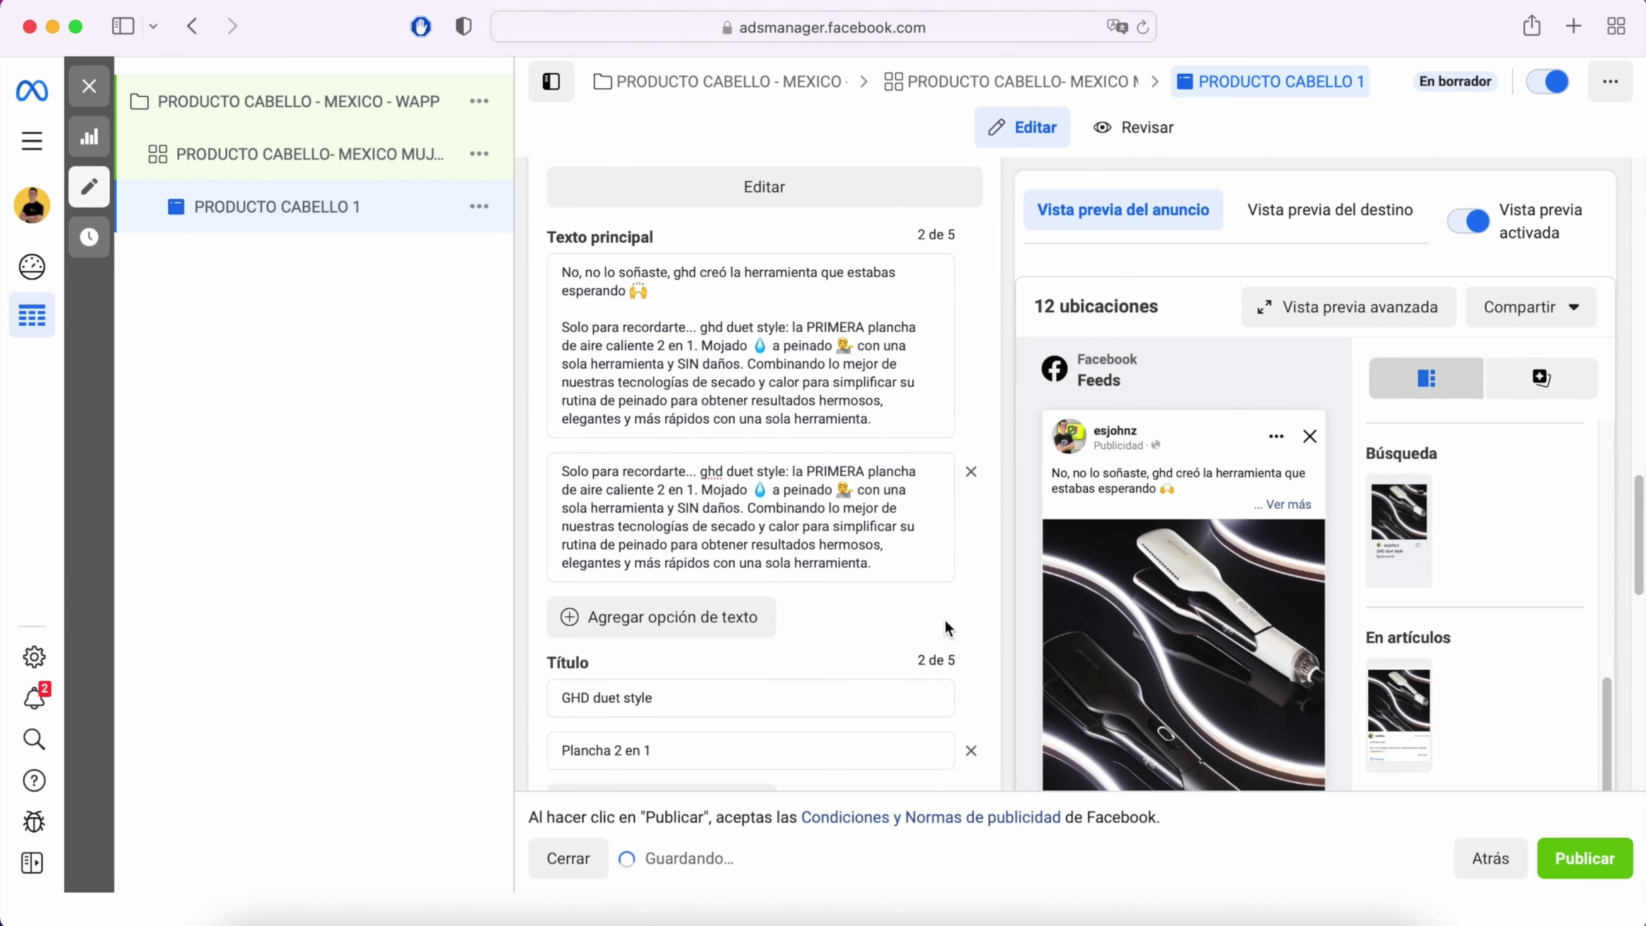
scroll(948, 628, "up", 15)
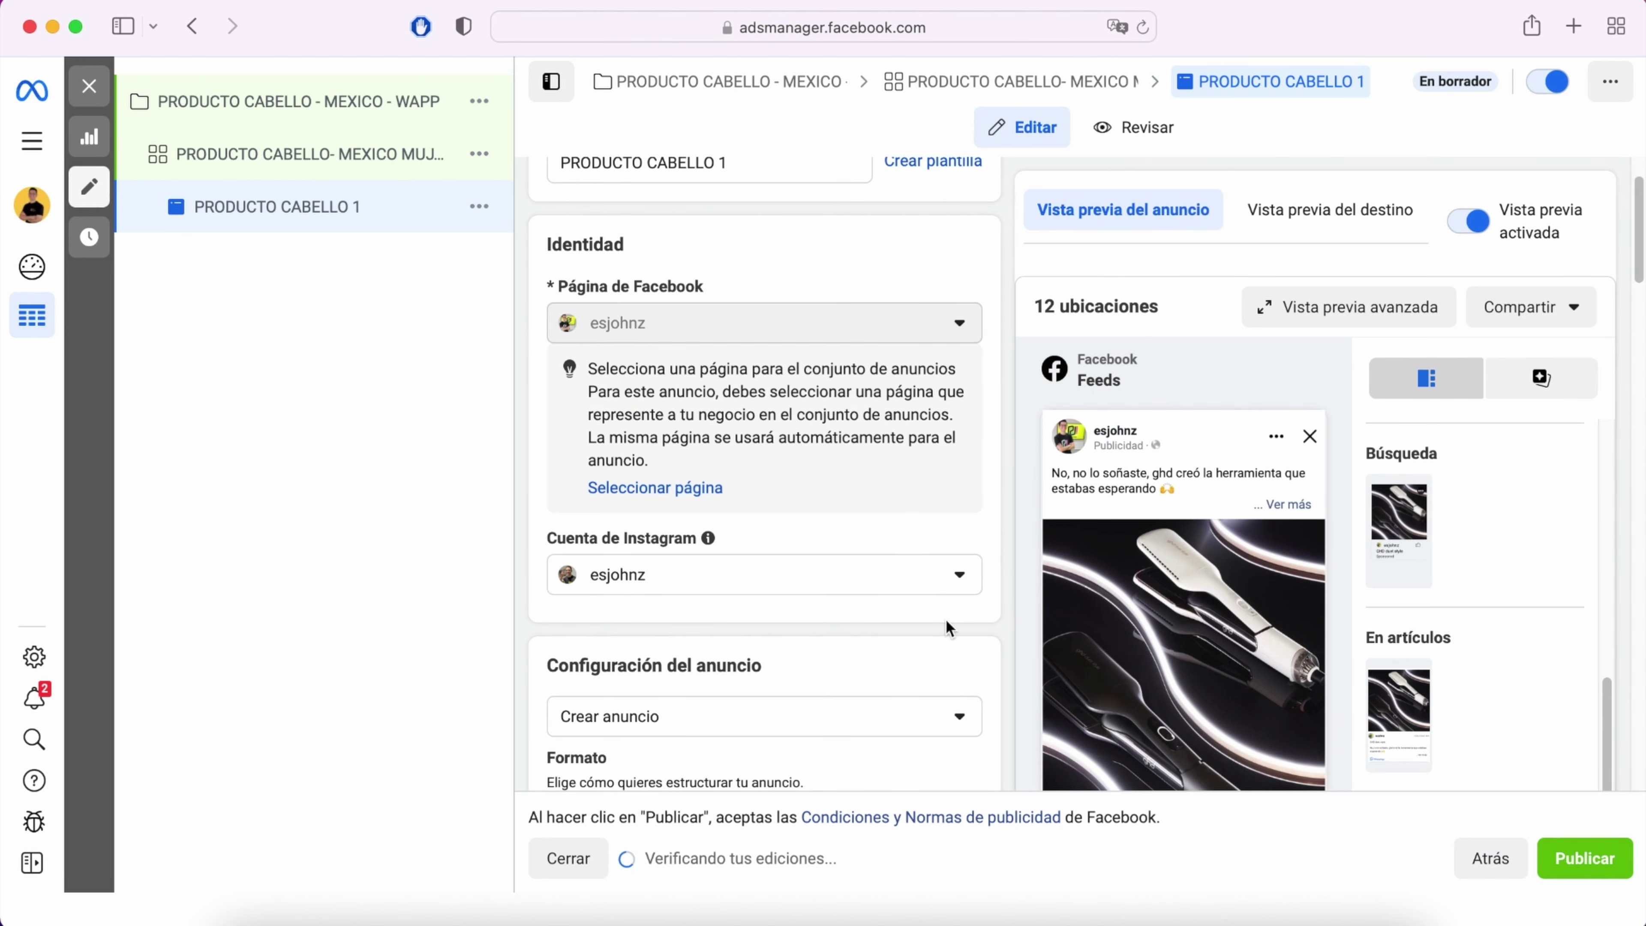
scroll(947, 626, "up", 2)
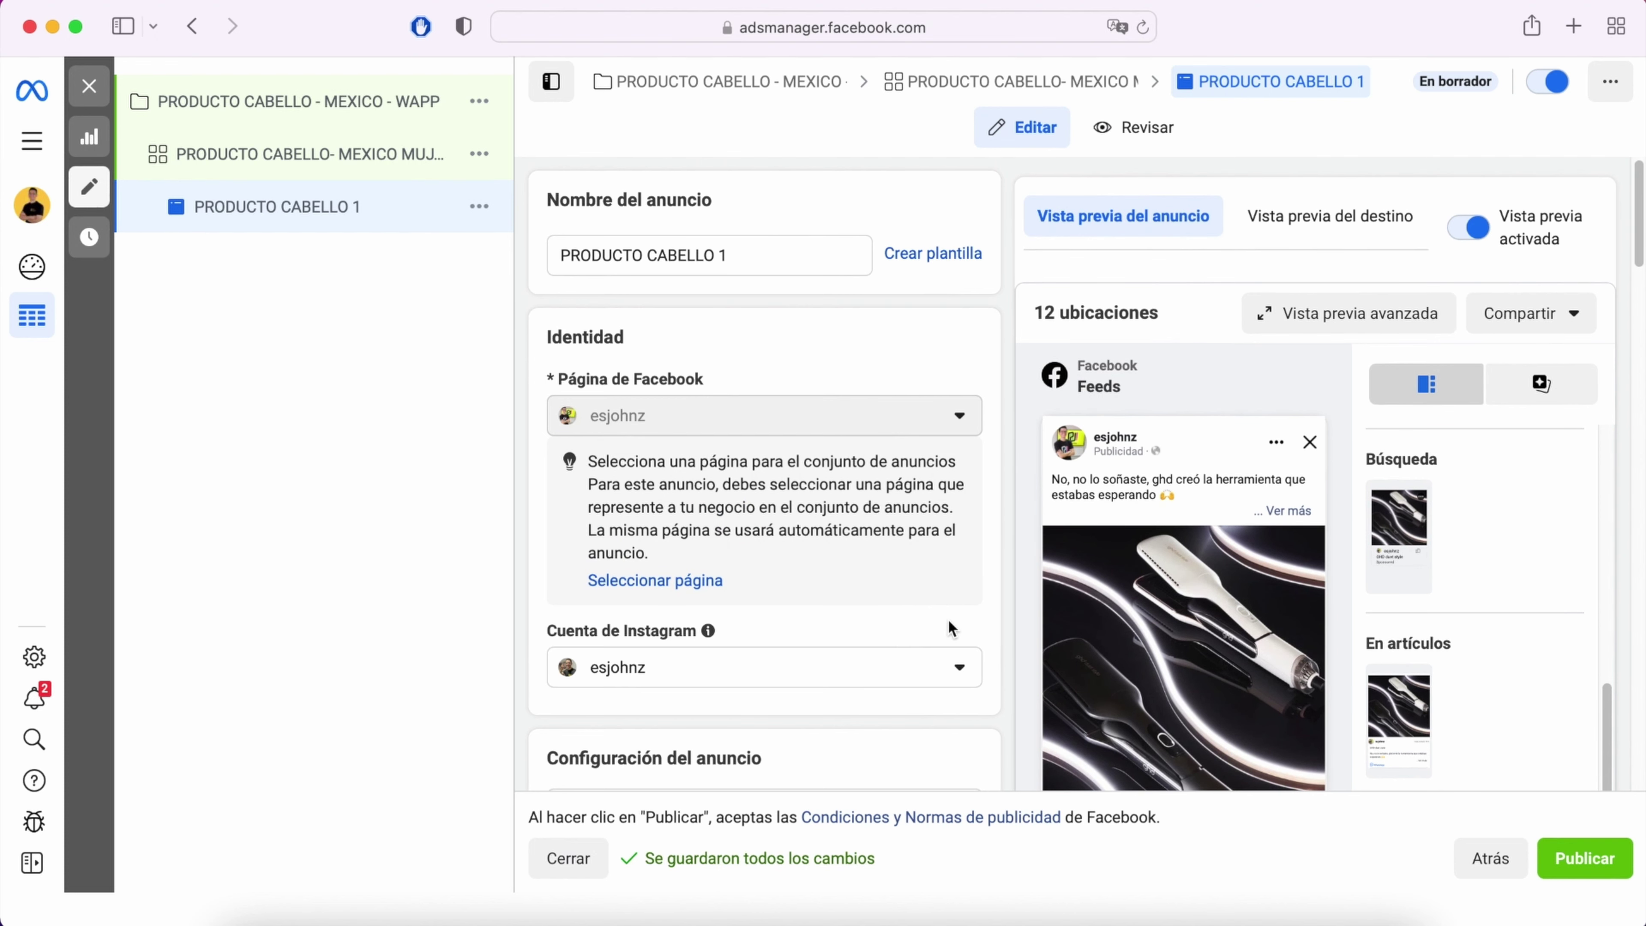
scroll(948, 619, "down", 10)
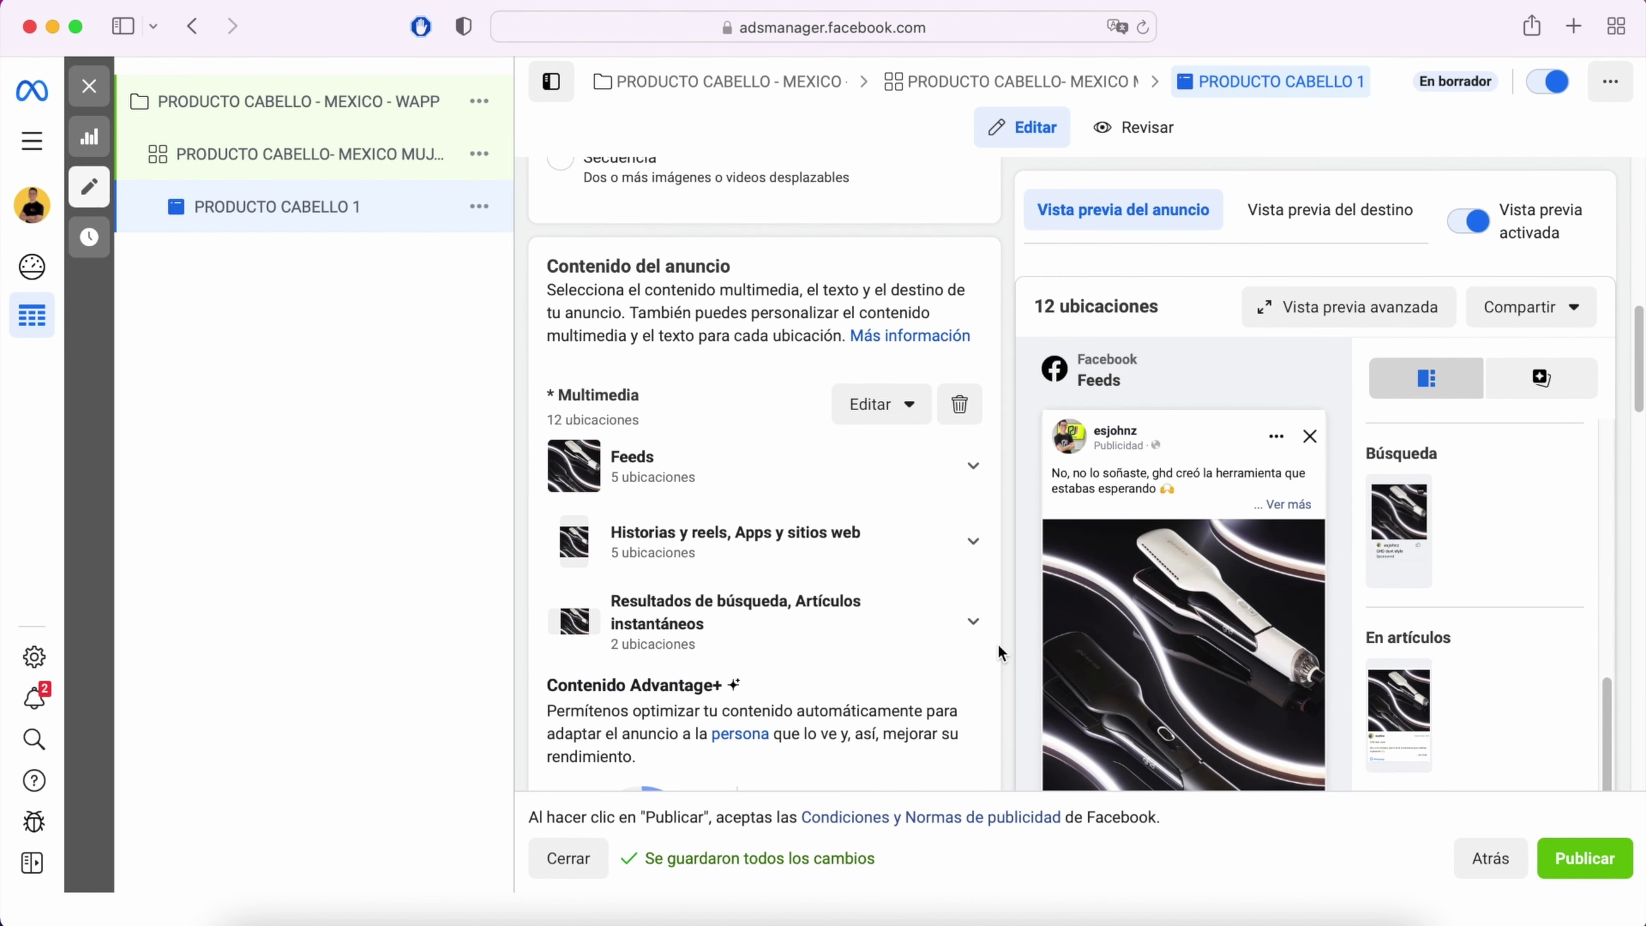
scroll(998, 645, "down", 2)
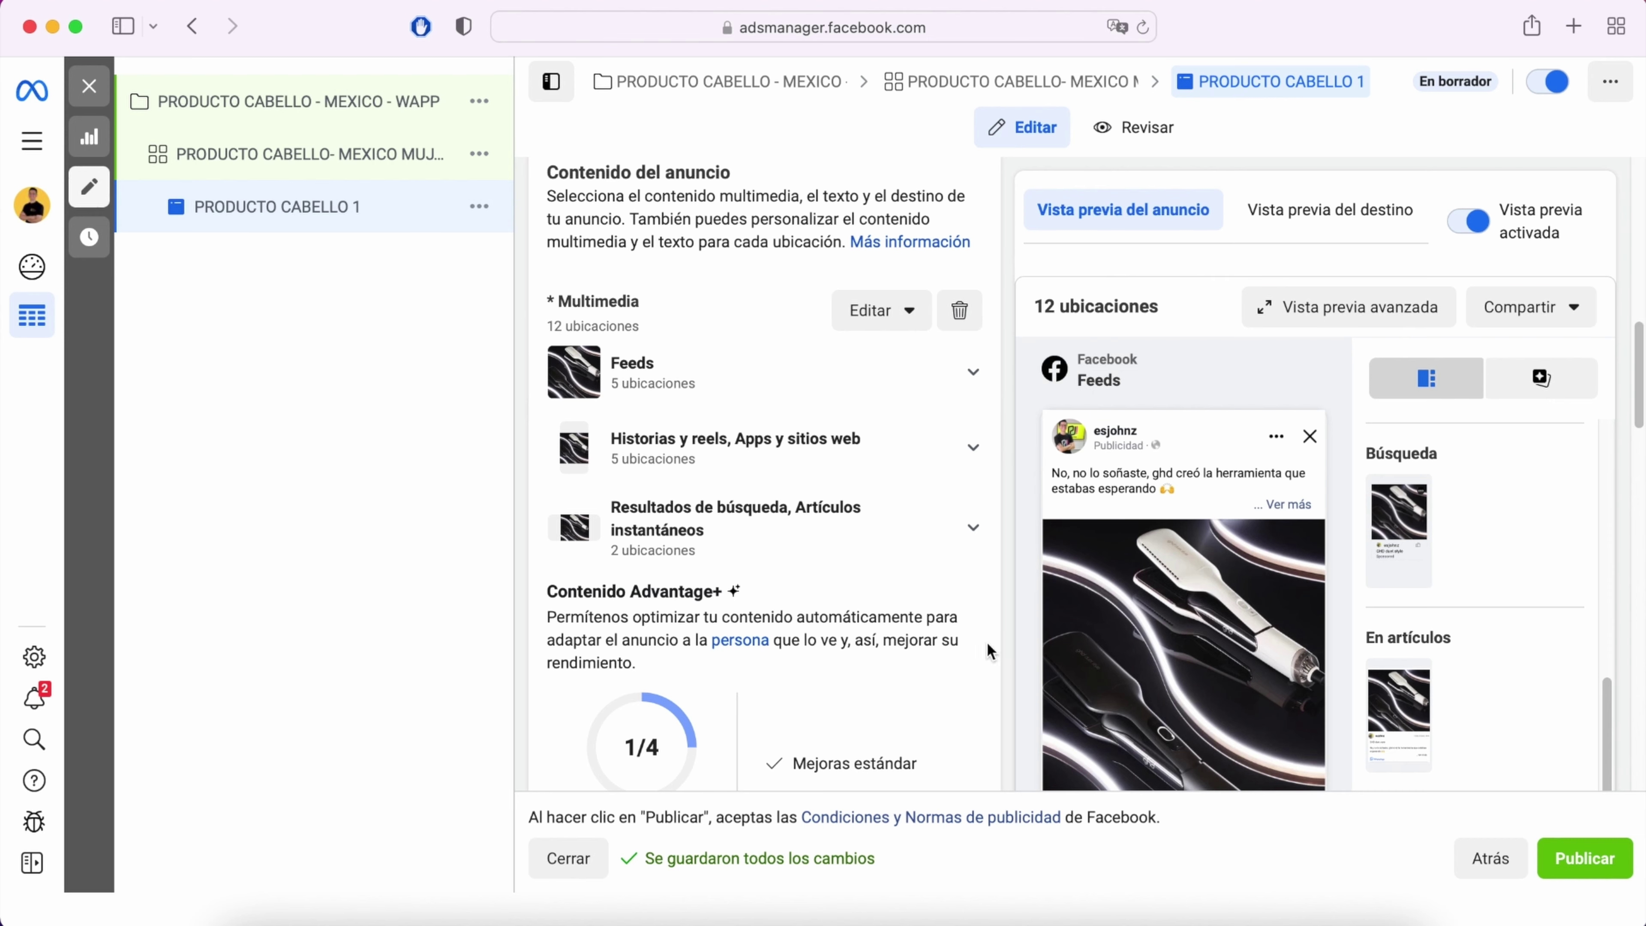
scroll(979, 651, "up", 7)
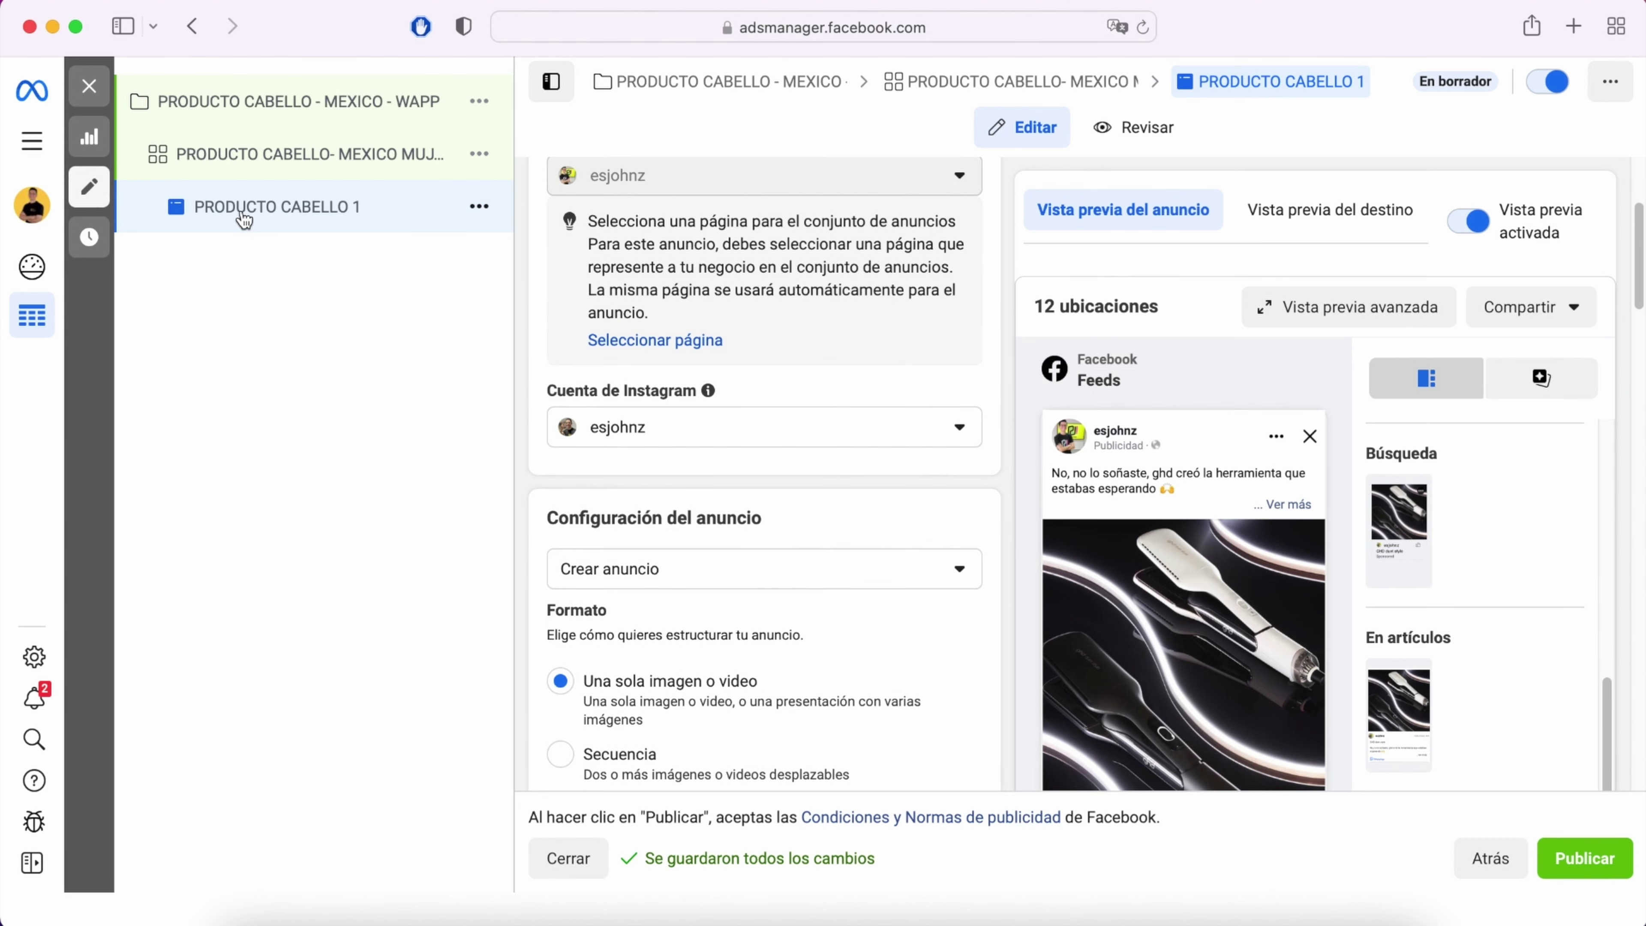
scroll(643, 386, "down", 10)
scroll(645, 385, "up", 10)
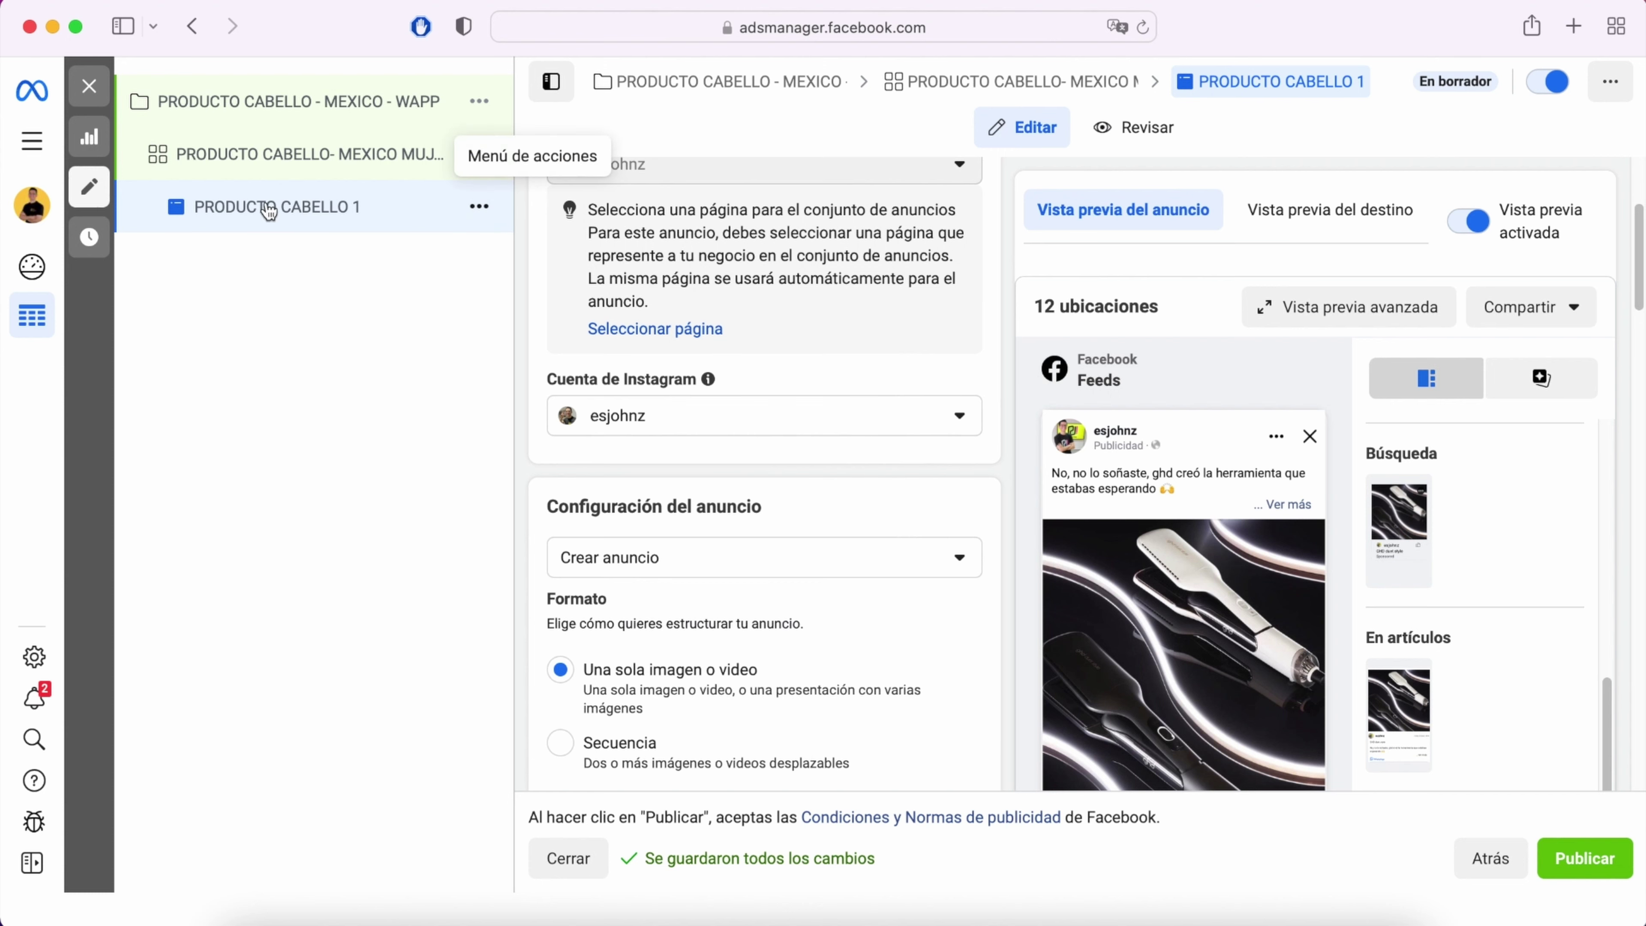
Step: Make a quick duplicate of the PRODUCTO CABELLO 1 ad and rename the copy PRODUCTO CABELLO VIDEO
left_click(480, 208)
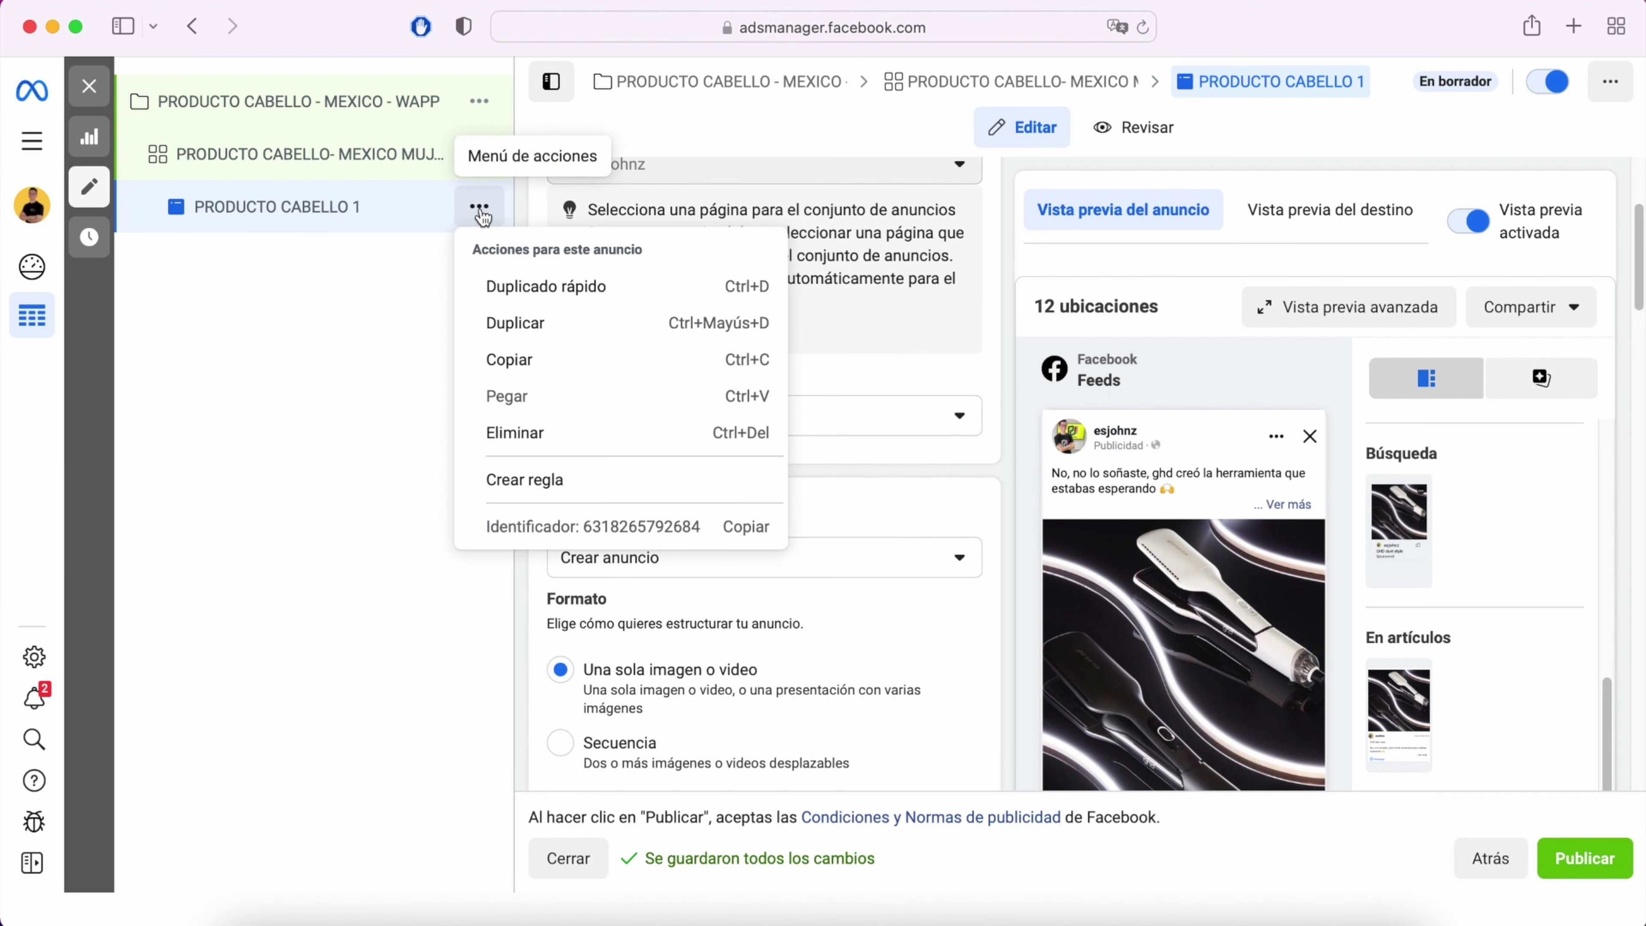
left_click(583, 285)
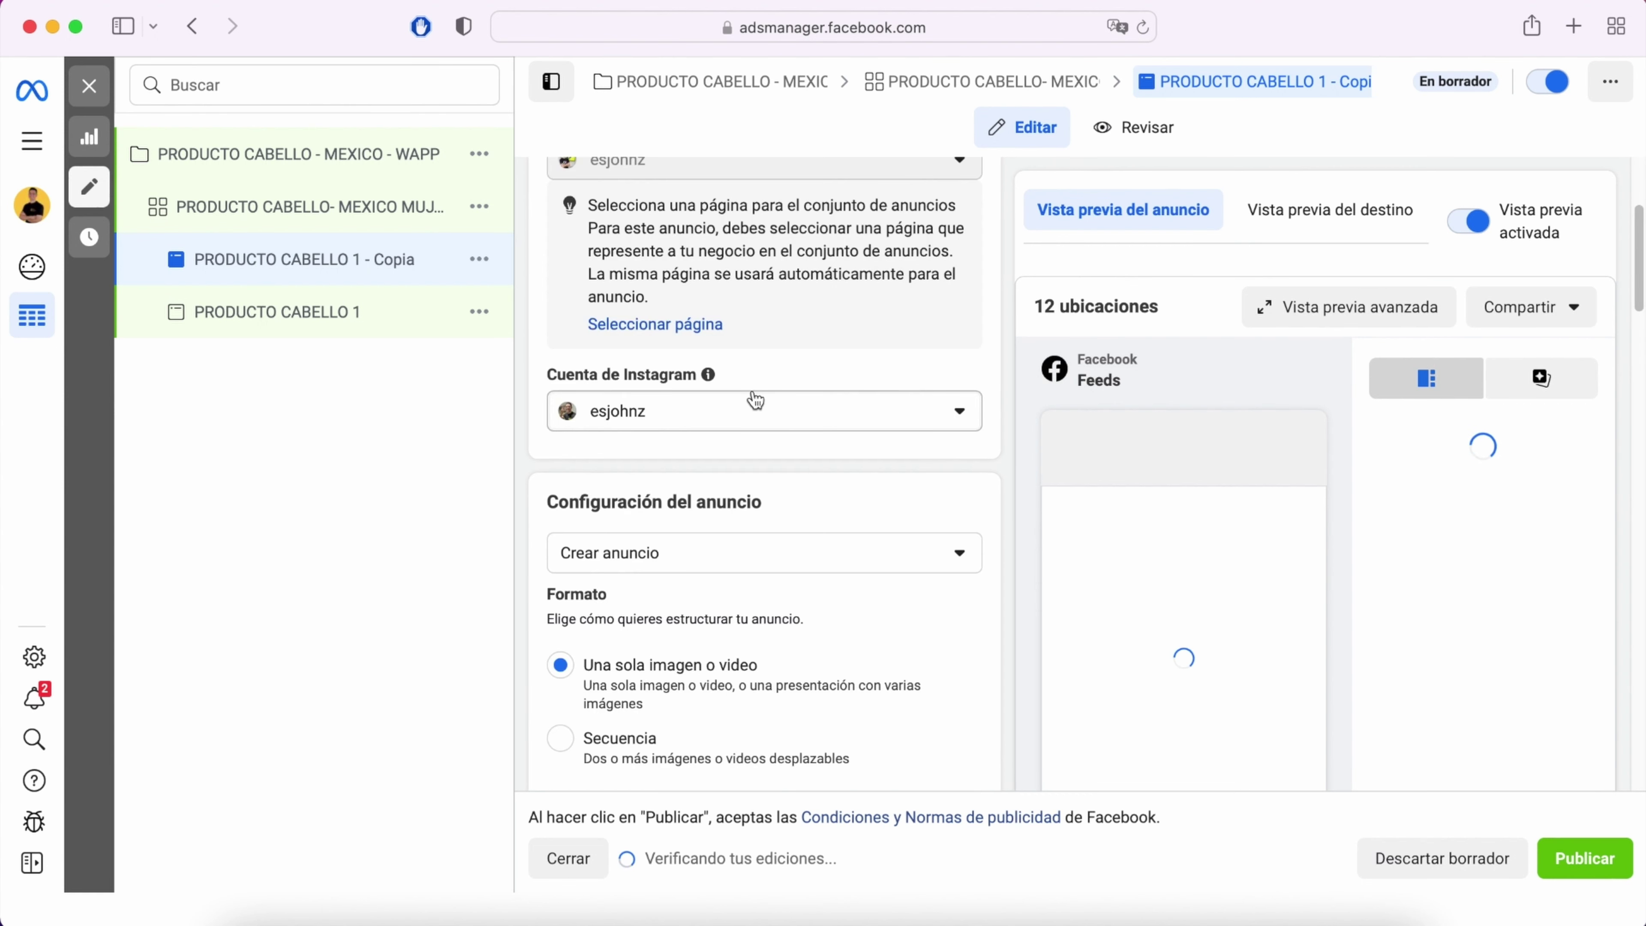
scroll(869, 470, "down", 8)
scroll(867, 466, "down", 15)
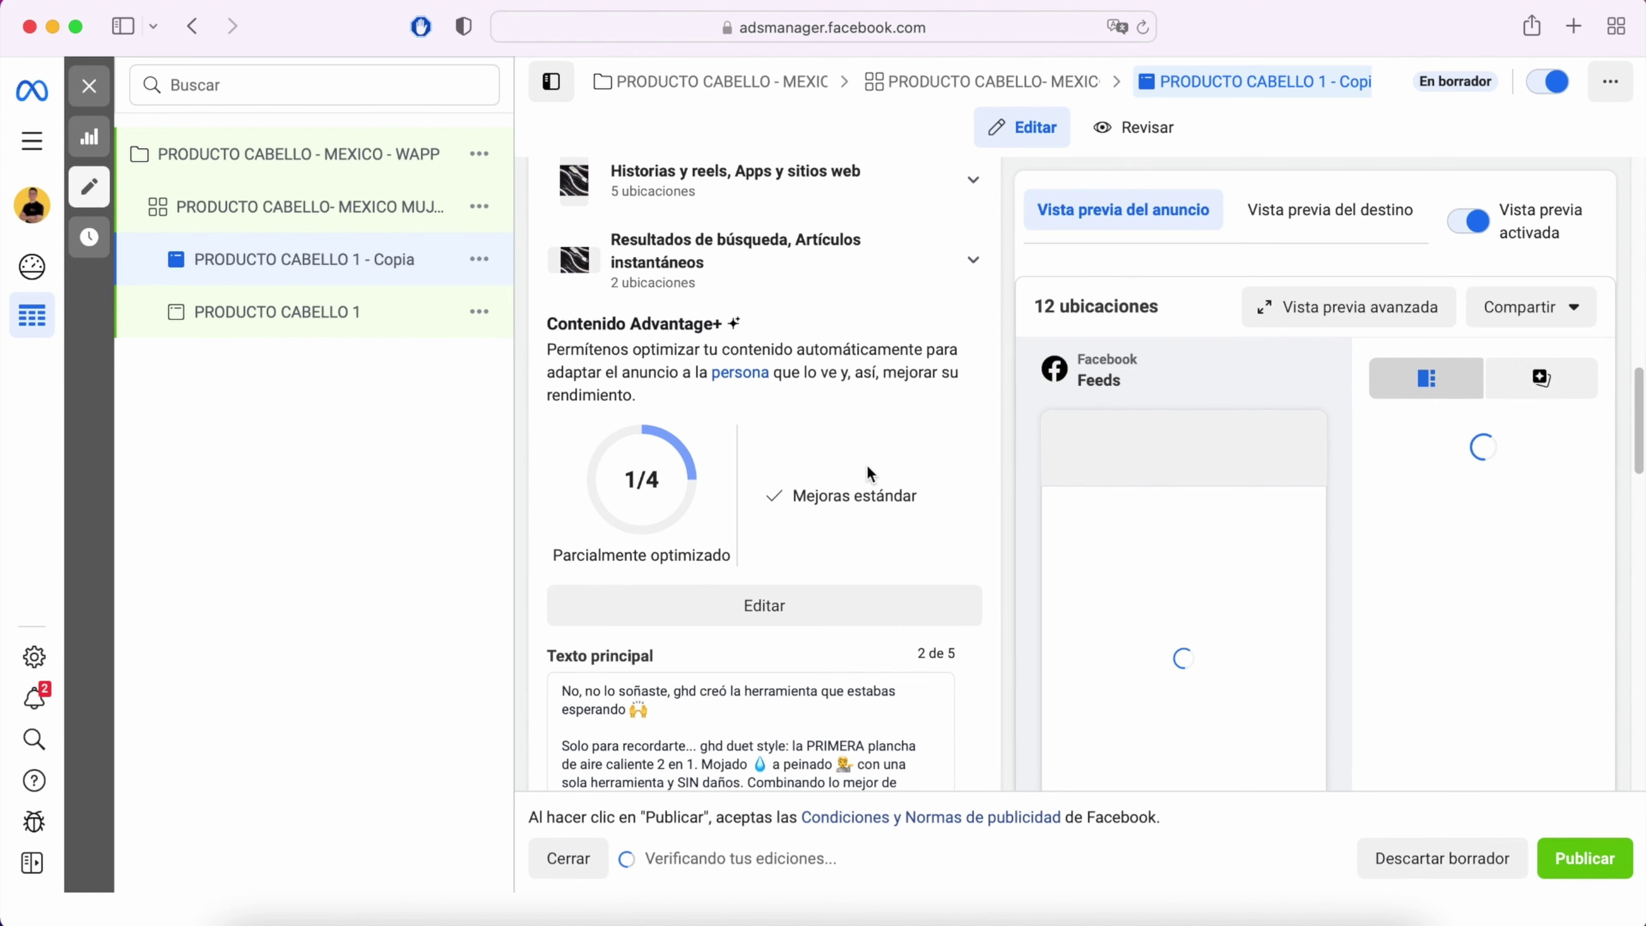
scroll(866, 464, "down", 5)
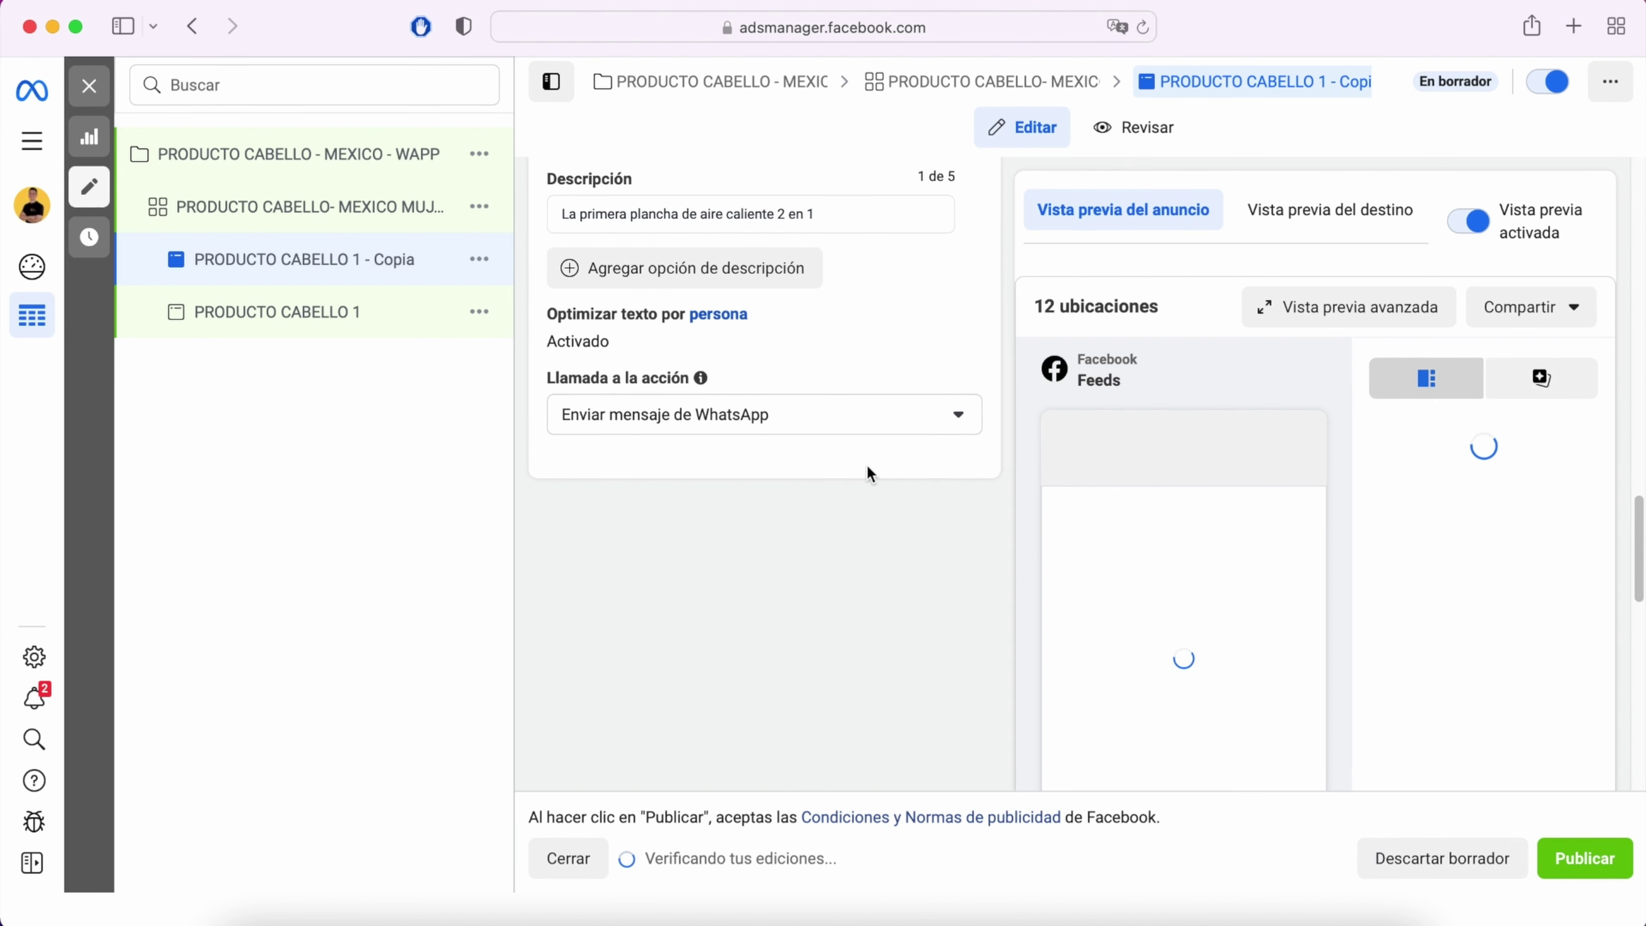
scroll(834, 493, "down", 2)
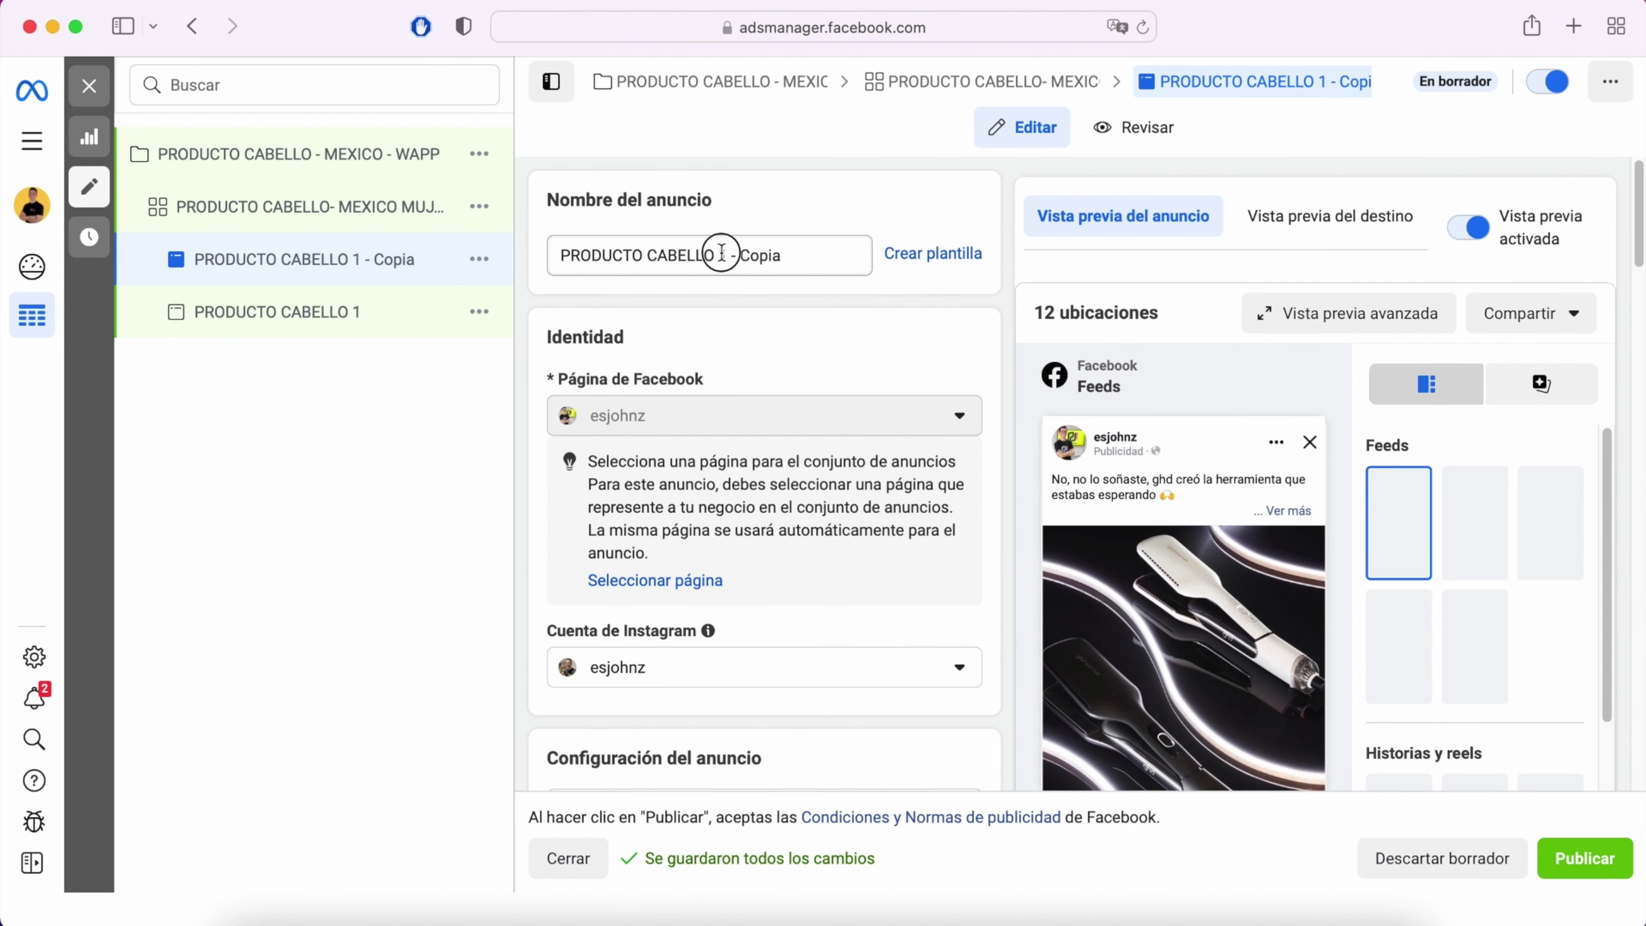
left_click_drag(719, 254, 803, 256)
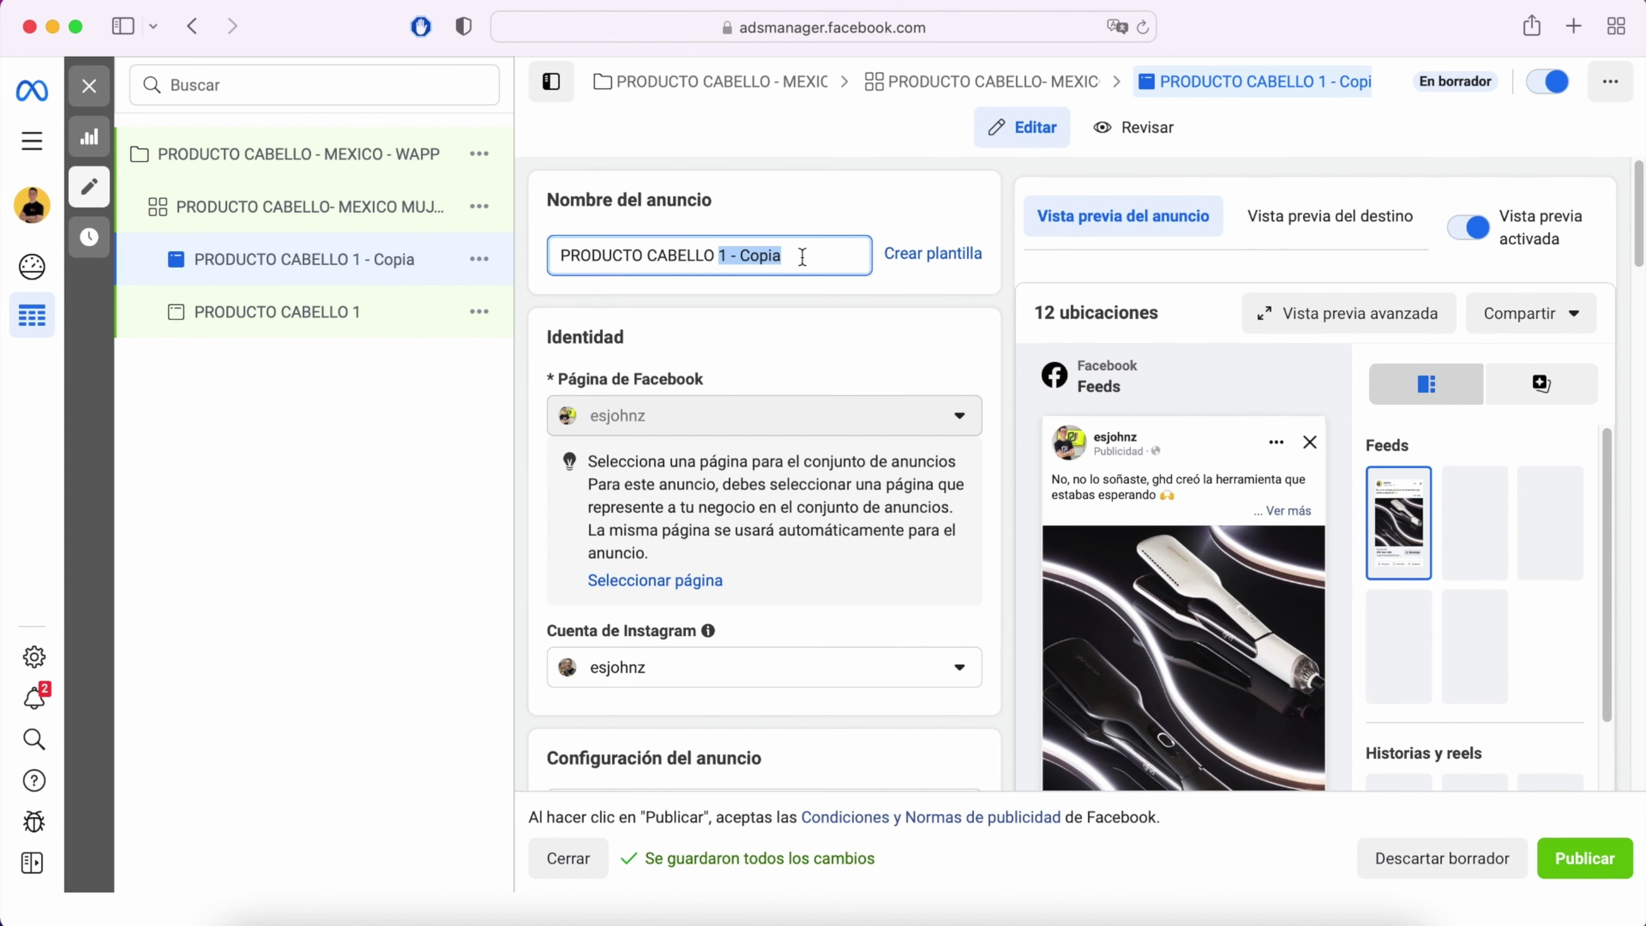
Step: Remove the image from the video ad and add the vertical 1080 × 1920 hair video from the account's videos
scroll(897, 415, "down", 5)
scroll(696, 484, "down", 5)
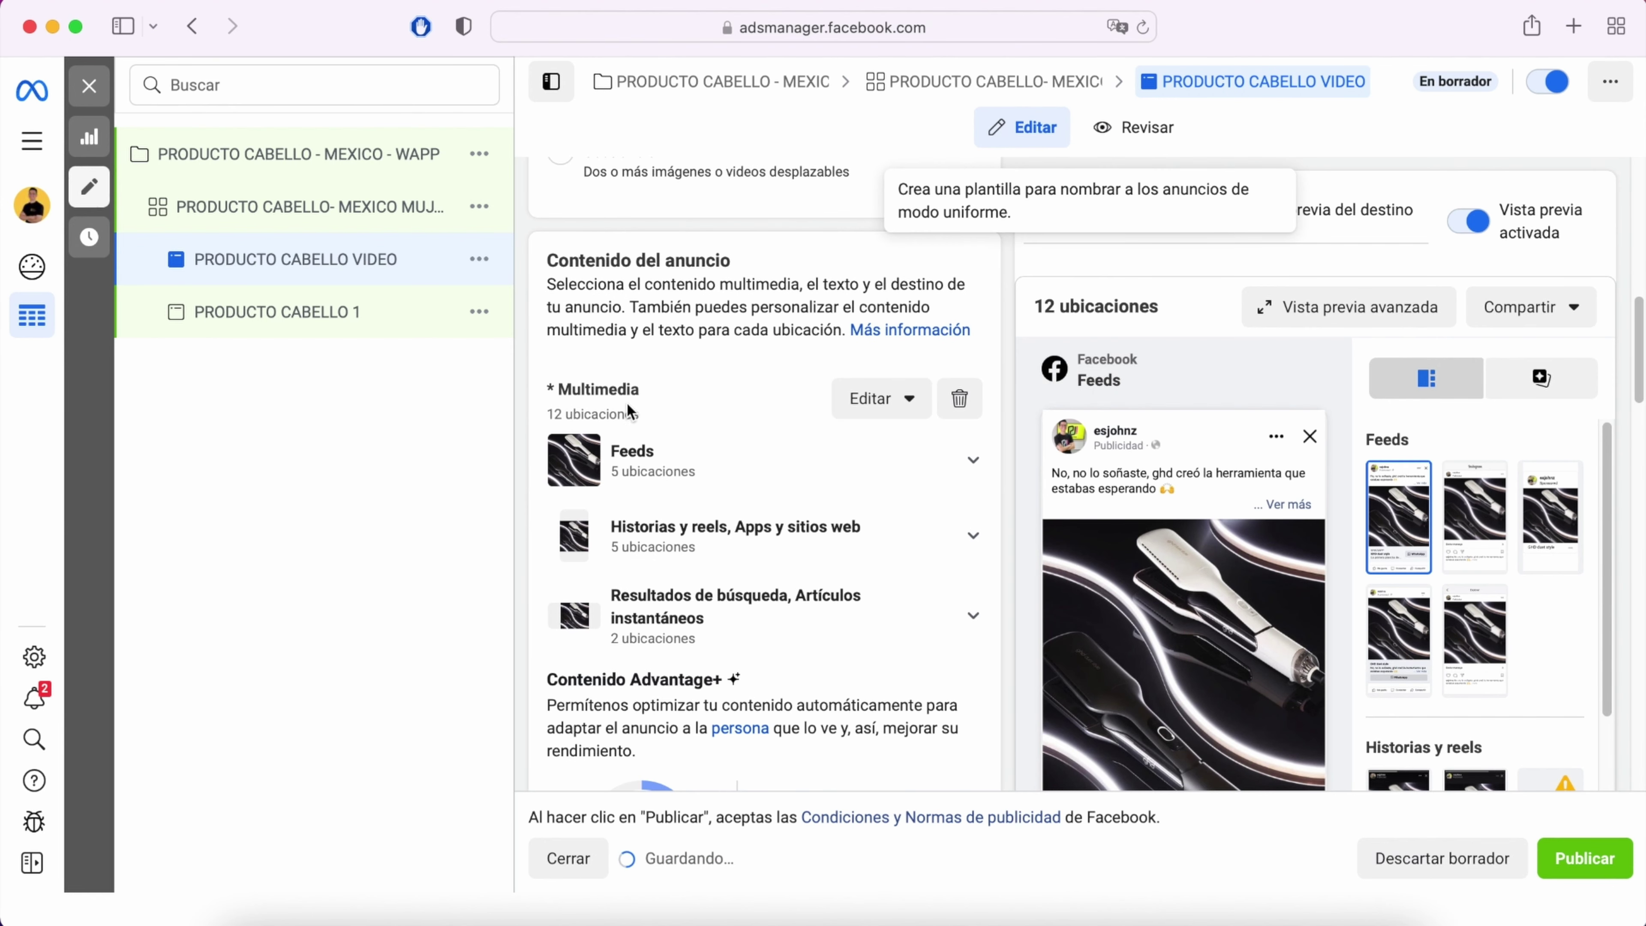
left_click(960, 400)
scroll(943, 564, "up", 3)
left_click(739, 504)
left_click(647, 589)
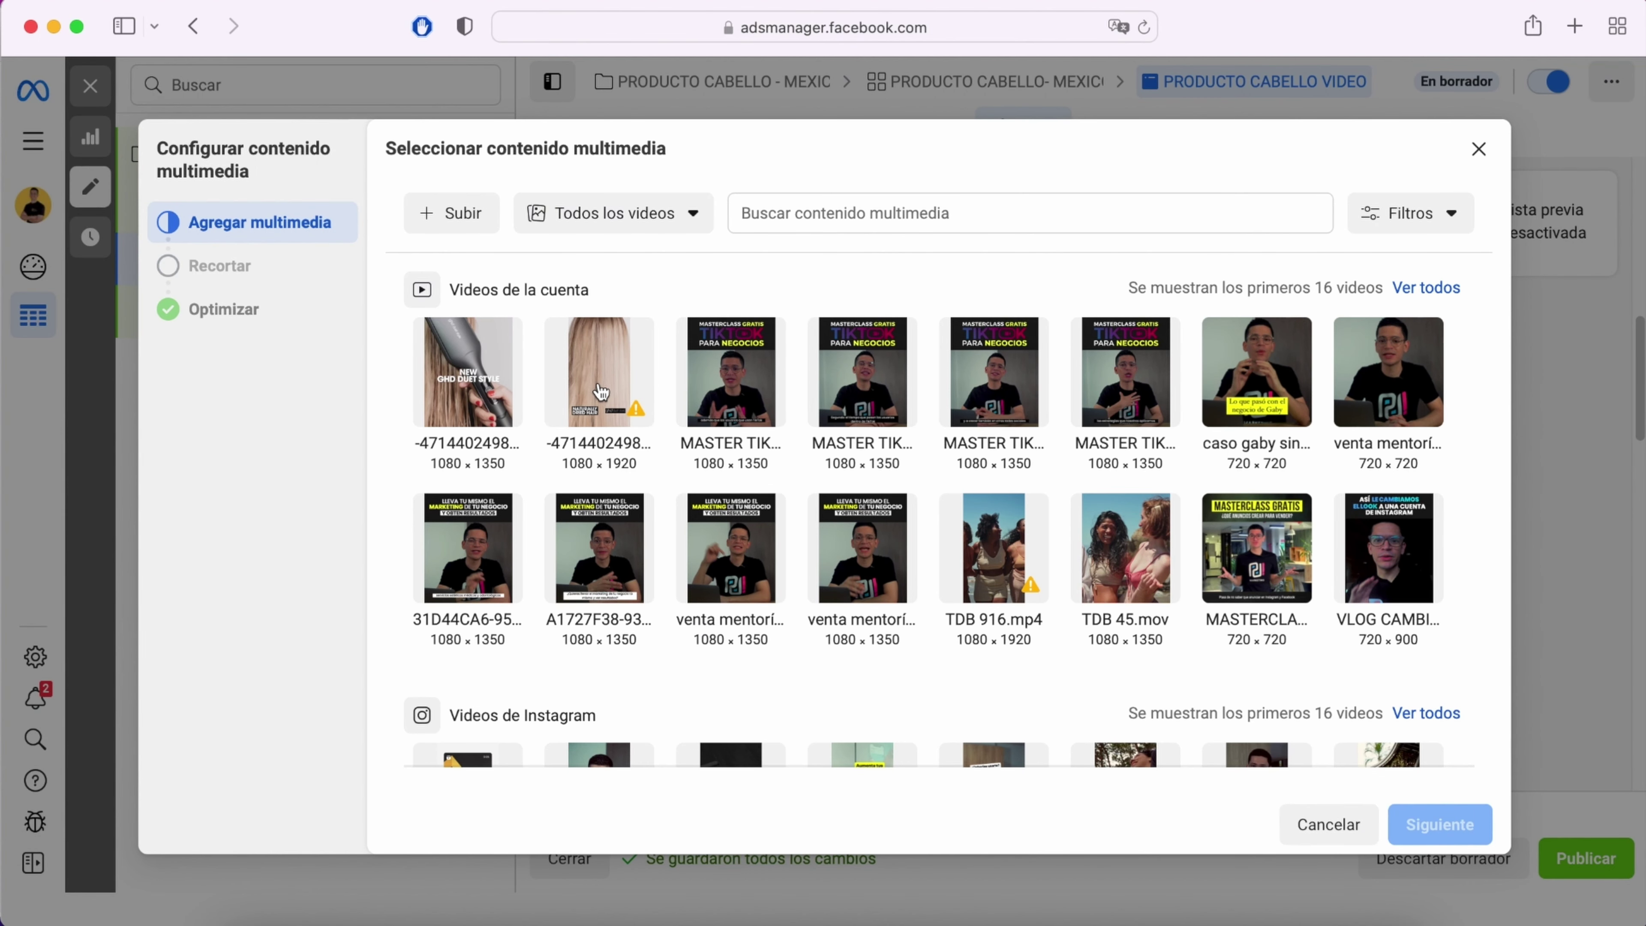
left_click(610, 344)
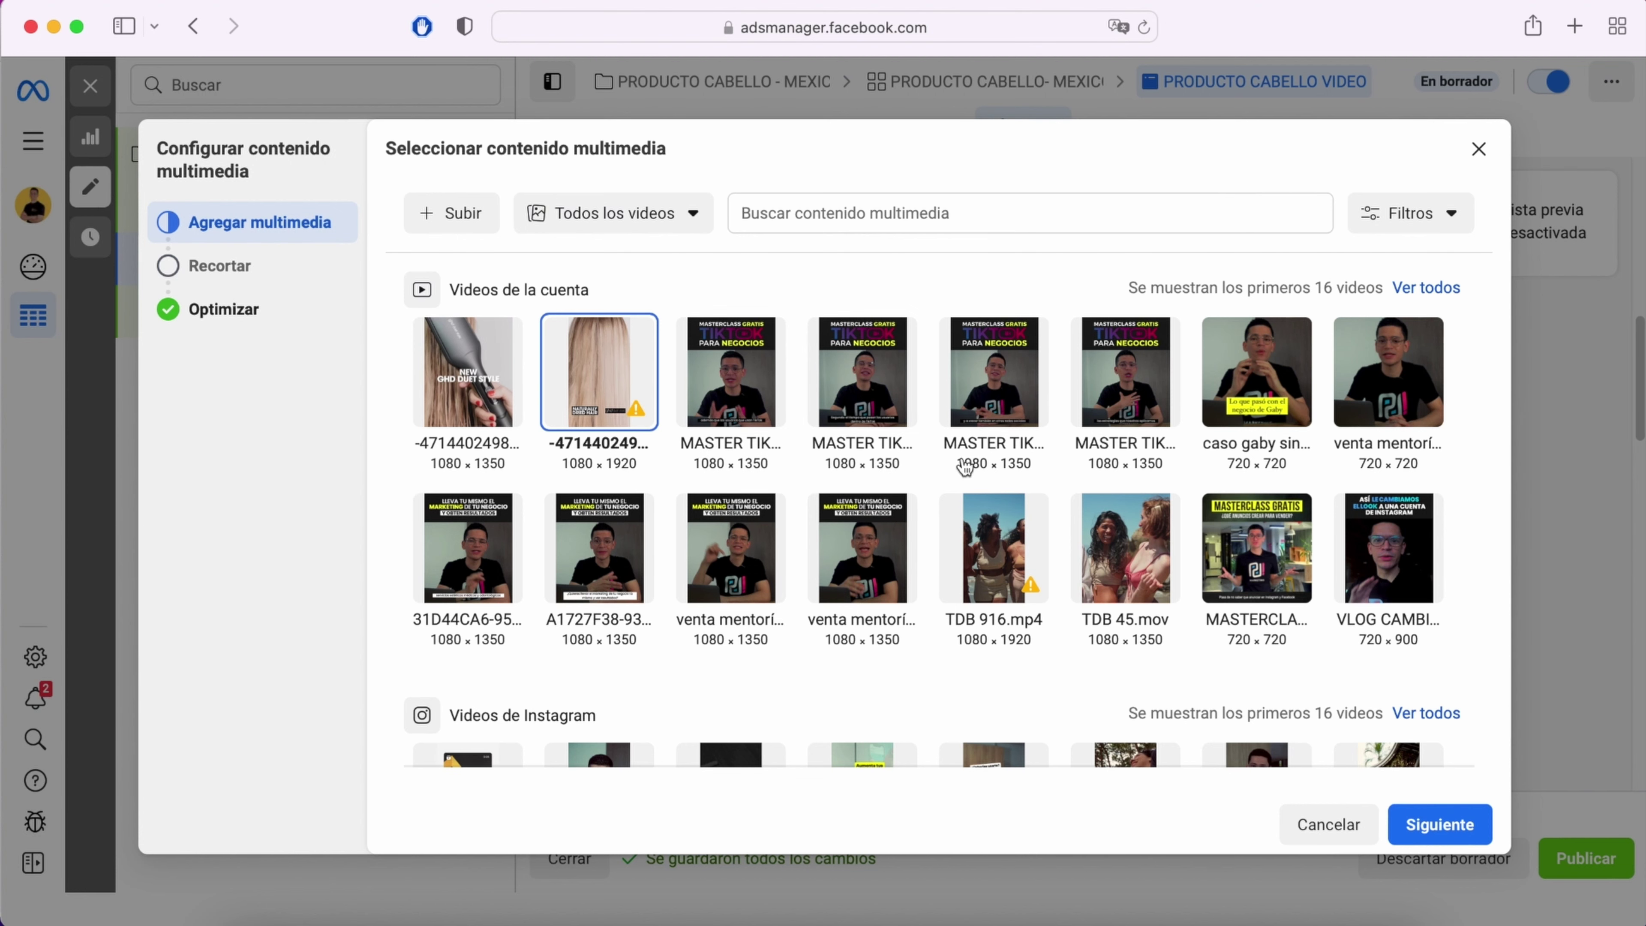
left_click(1455, 833)
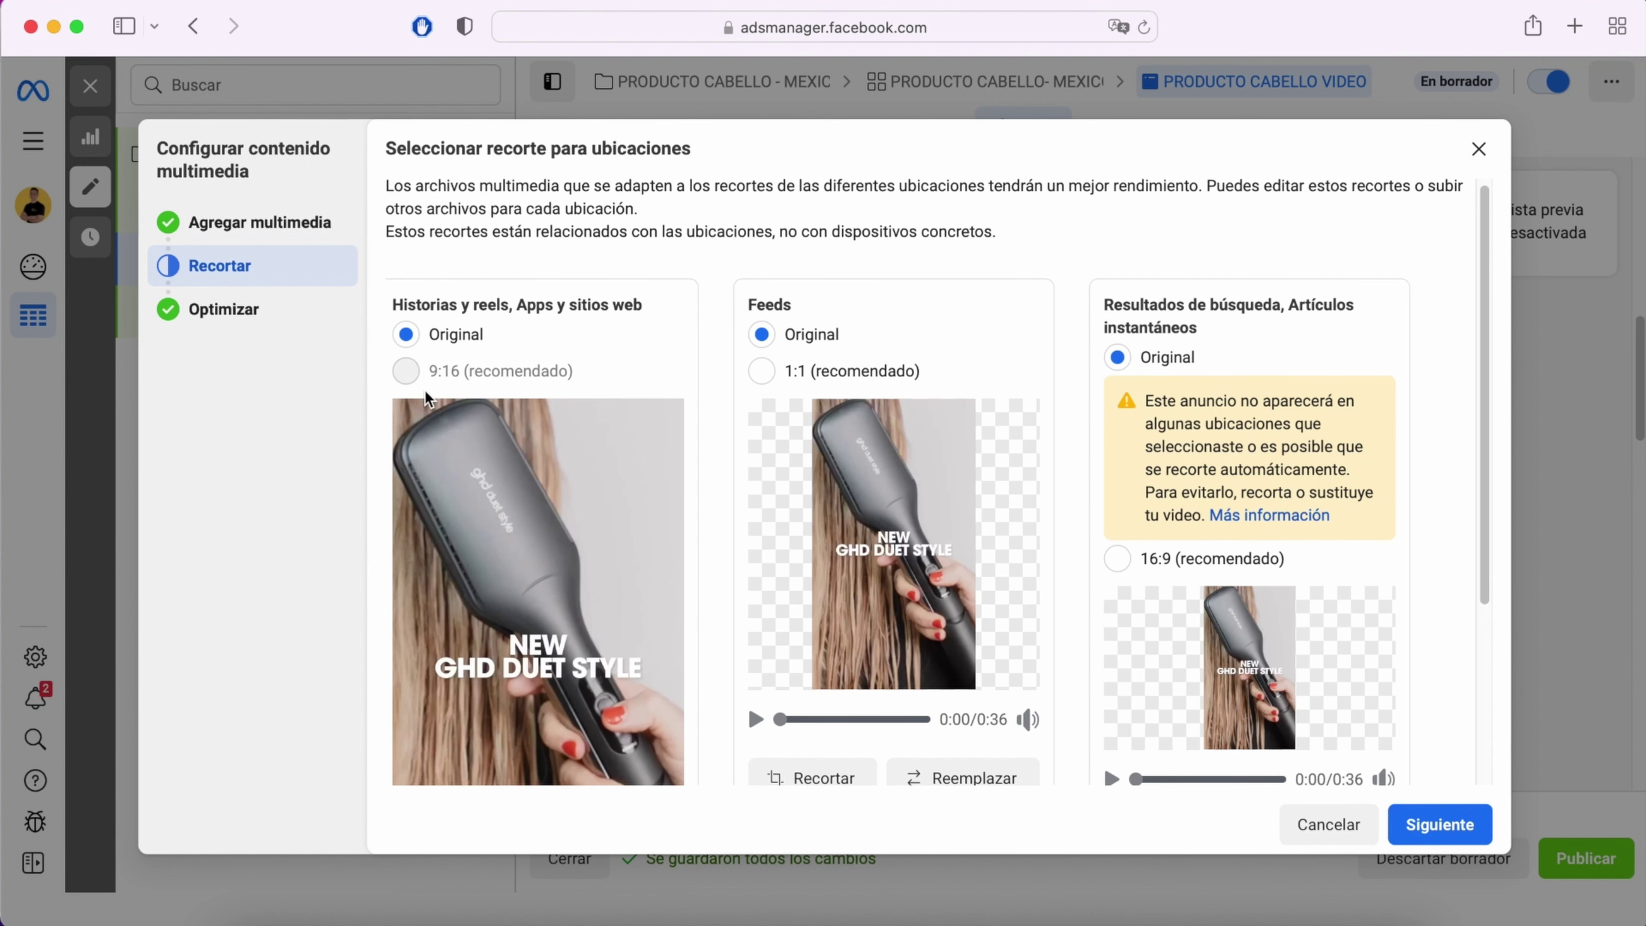
Step: Examine the video's crop previews for each placement group and play through the stories and reels version with the sound muted
scroll(427, 397, "down", 1)
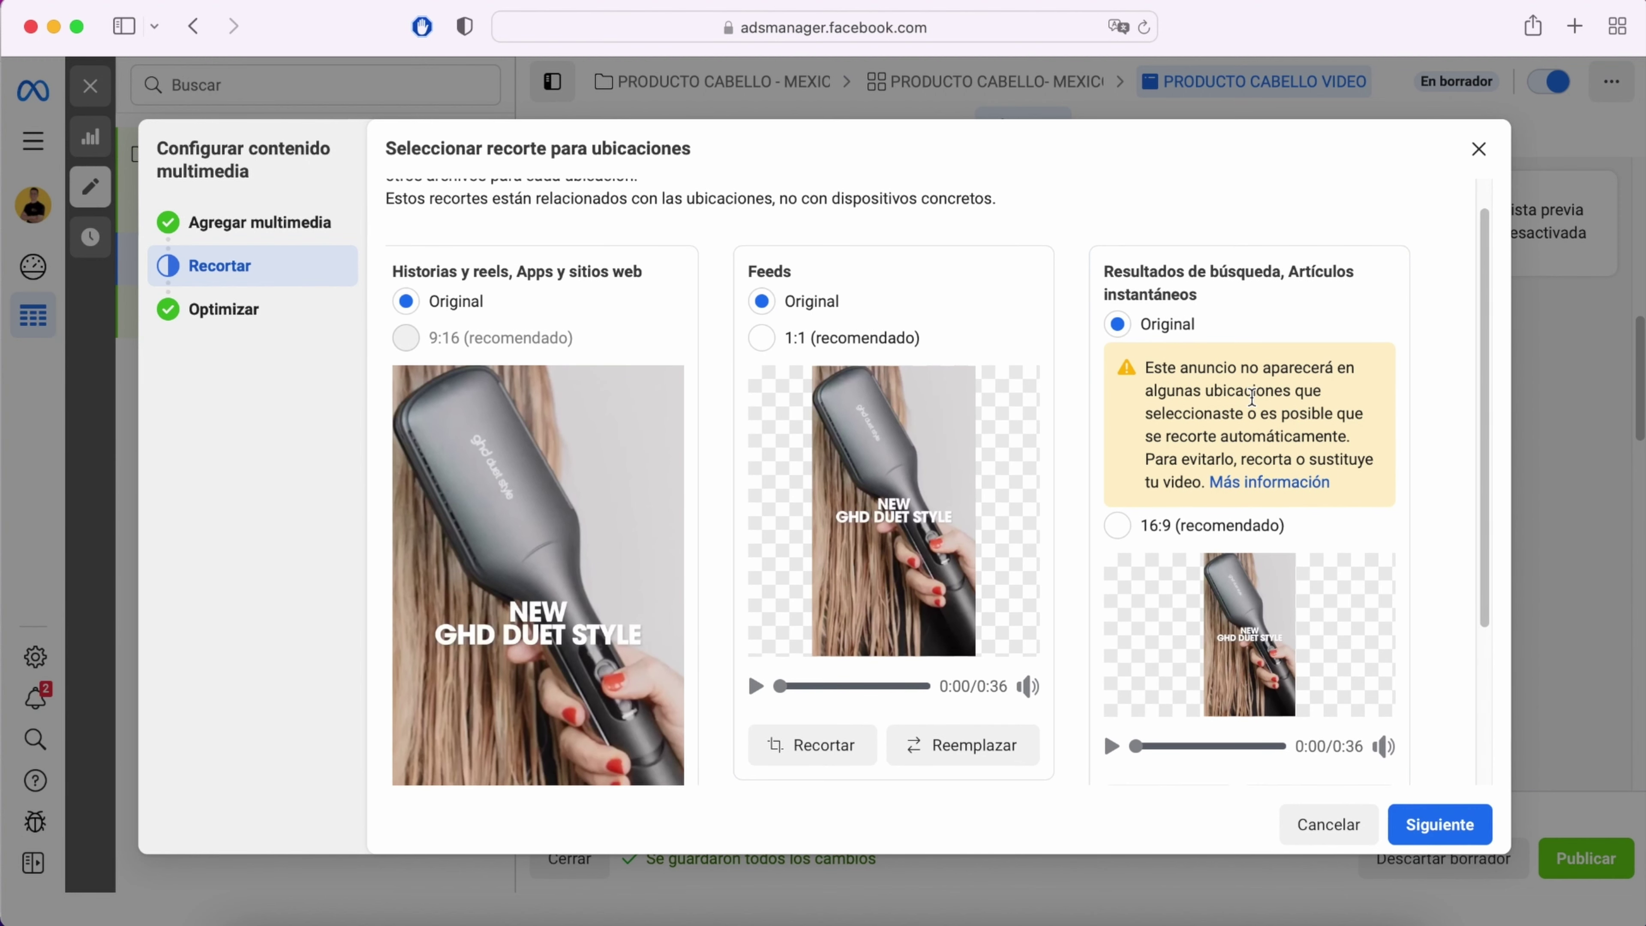
scroll(1252, 397, "down", 4)
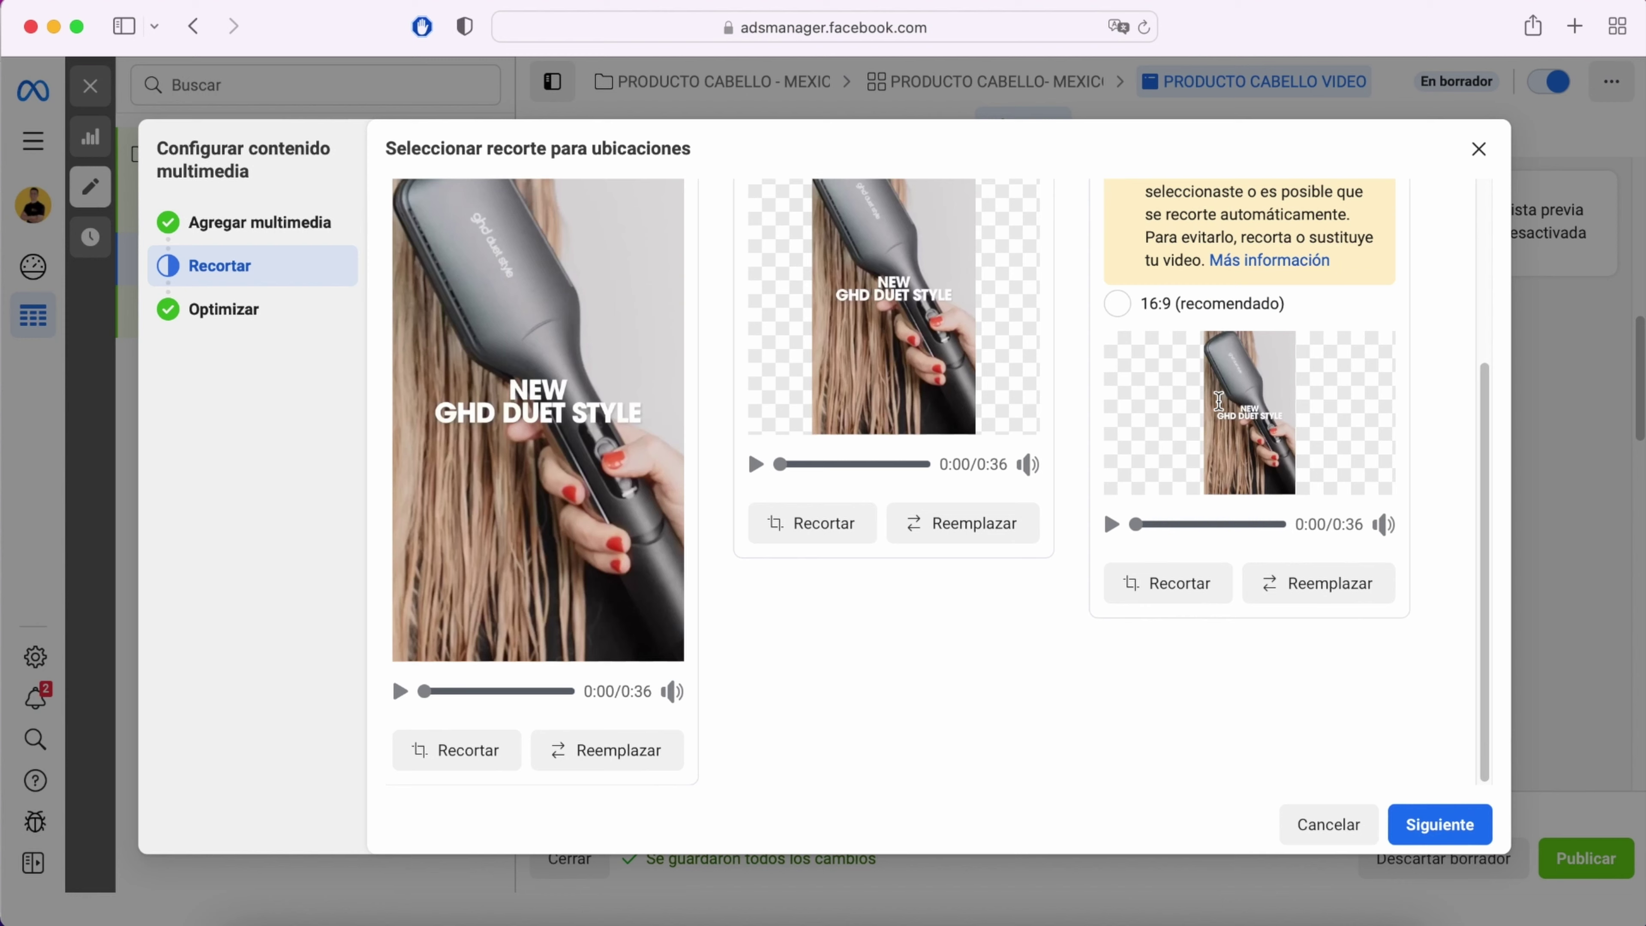
scroll(602, 528, "up", 3)
scroll(507, 368, "up", 1)
scroll(445, 774, "down", 4)
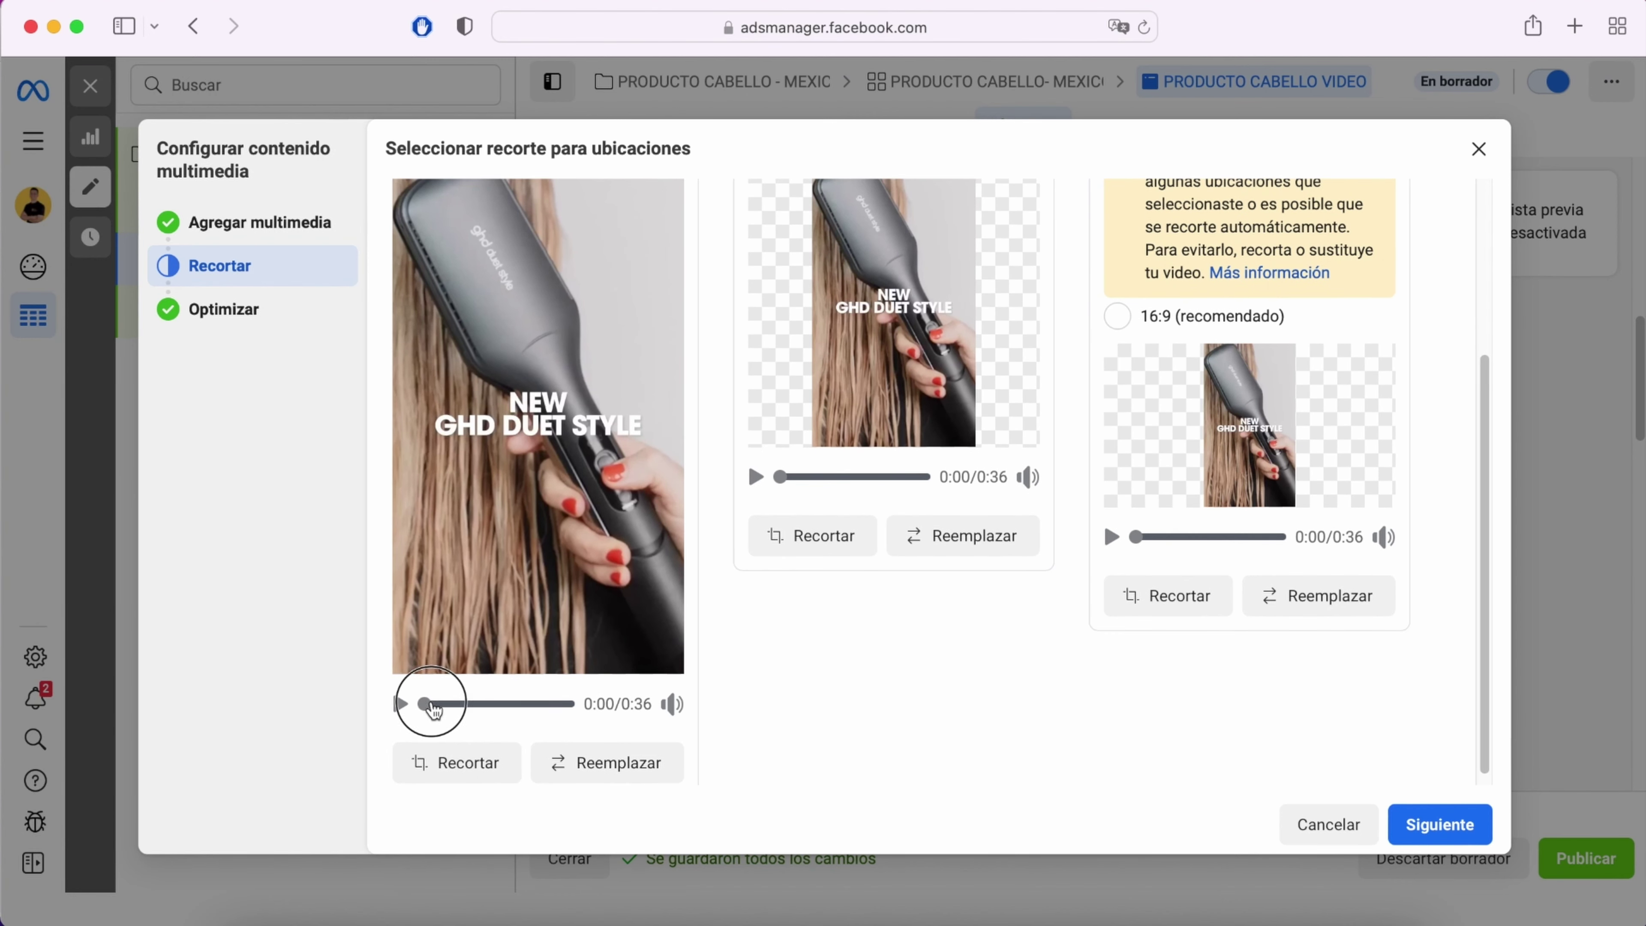
left_click_drag(425, 703, 500, 704)
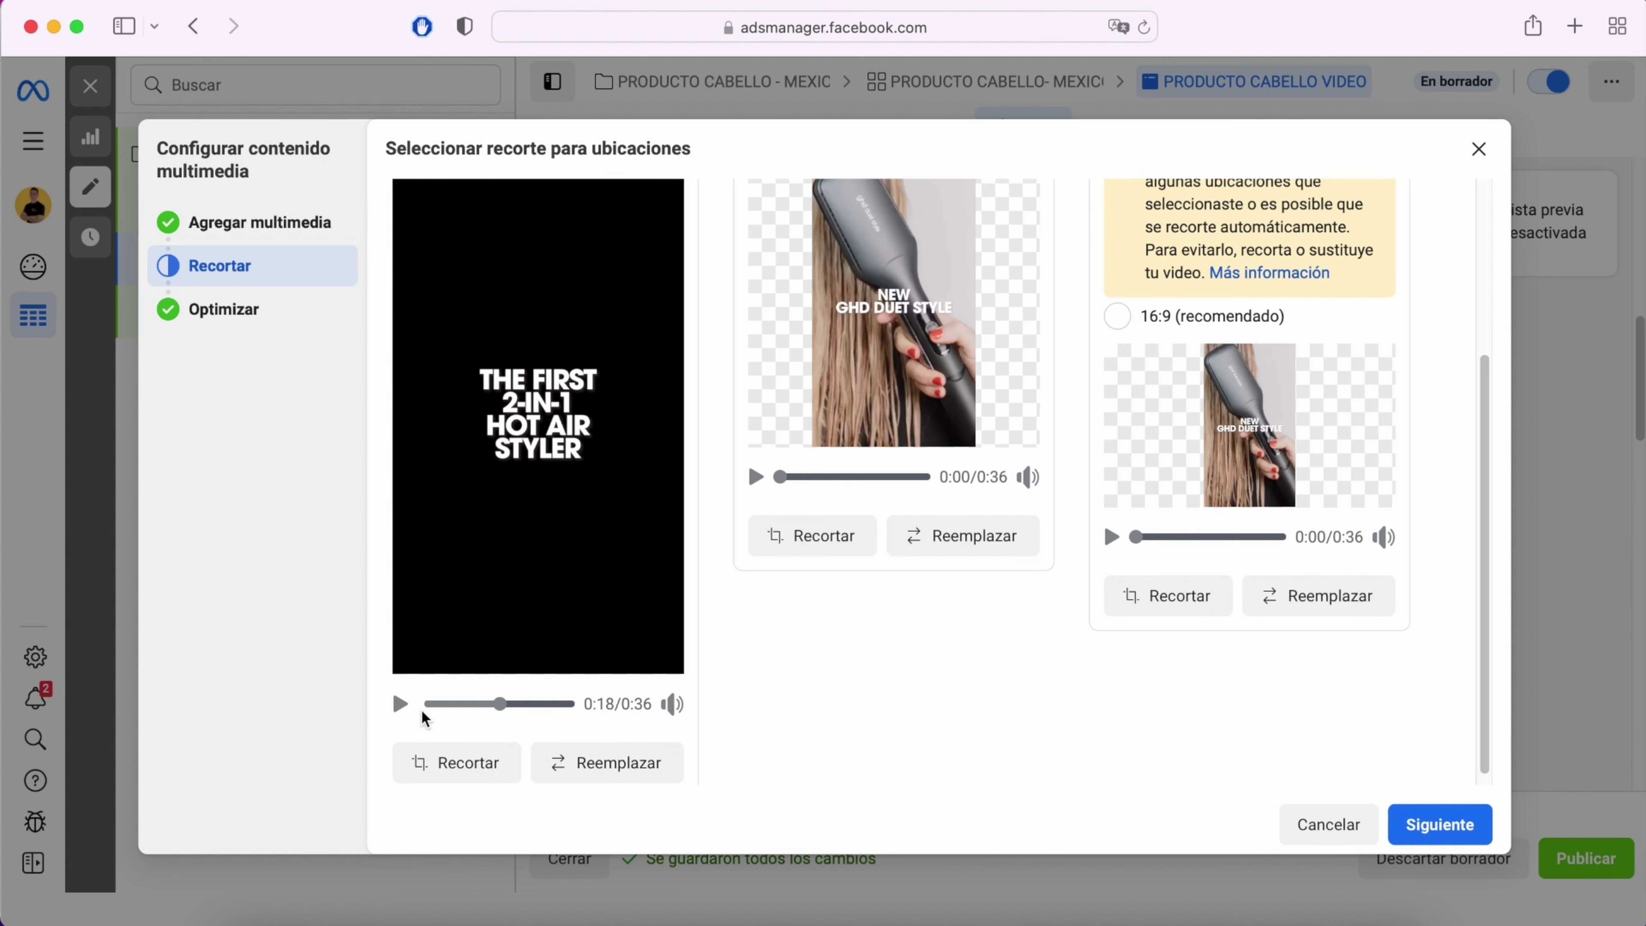
left_click(537, 704)
left_click_drag(537, 704, 429, 704)
left_click(670, 702)
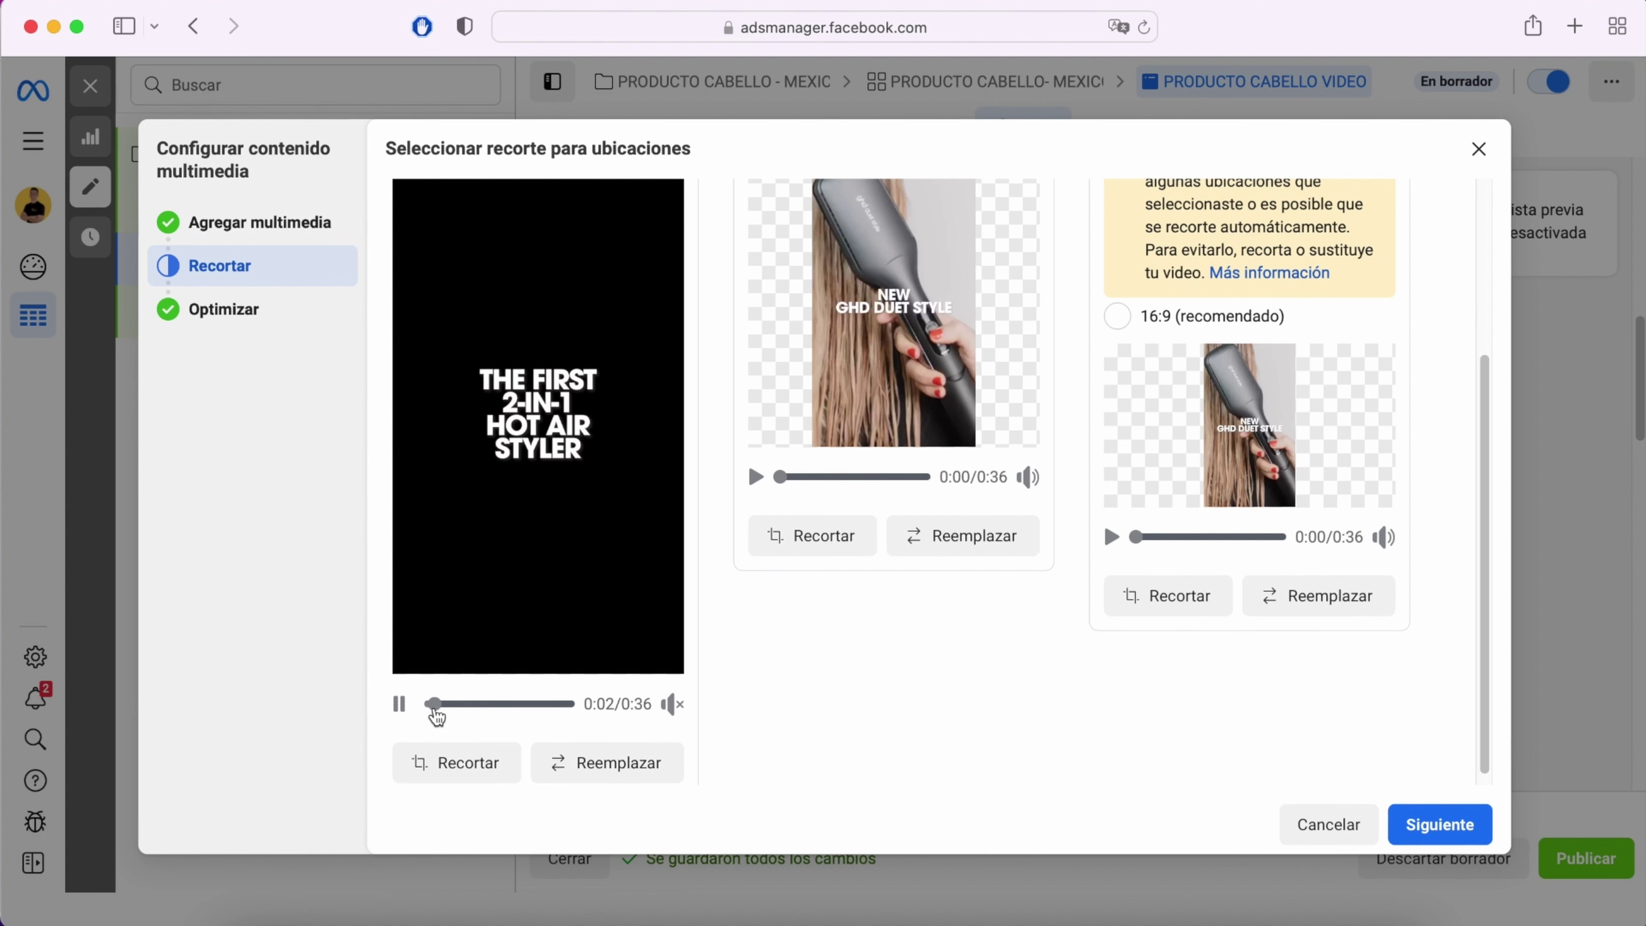
left_click_drag(446, 711, 461, 709)
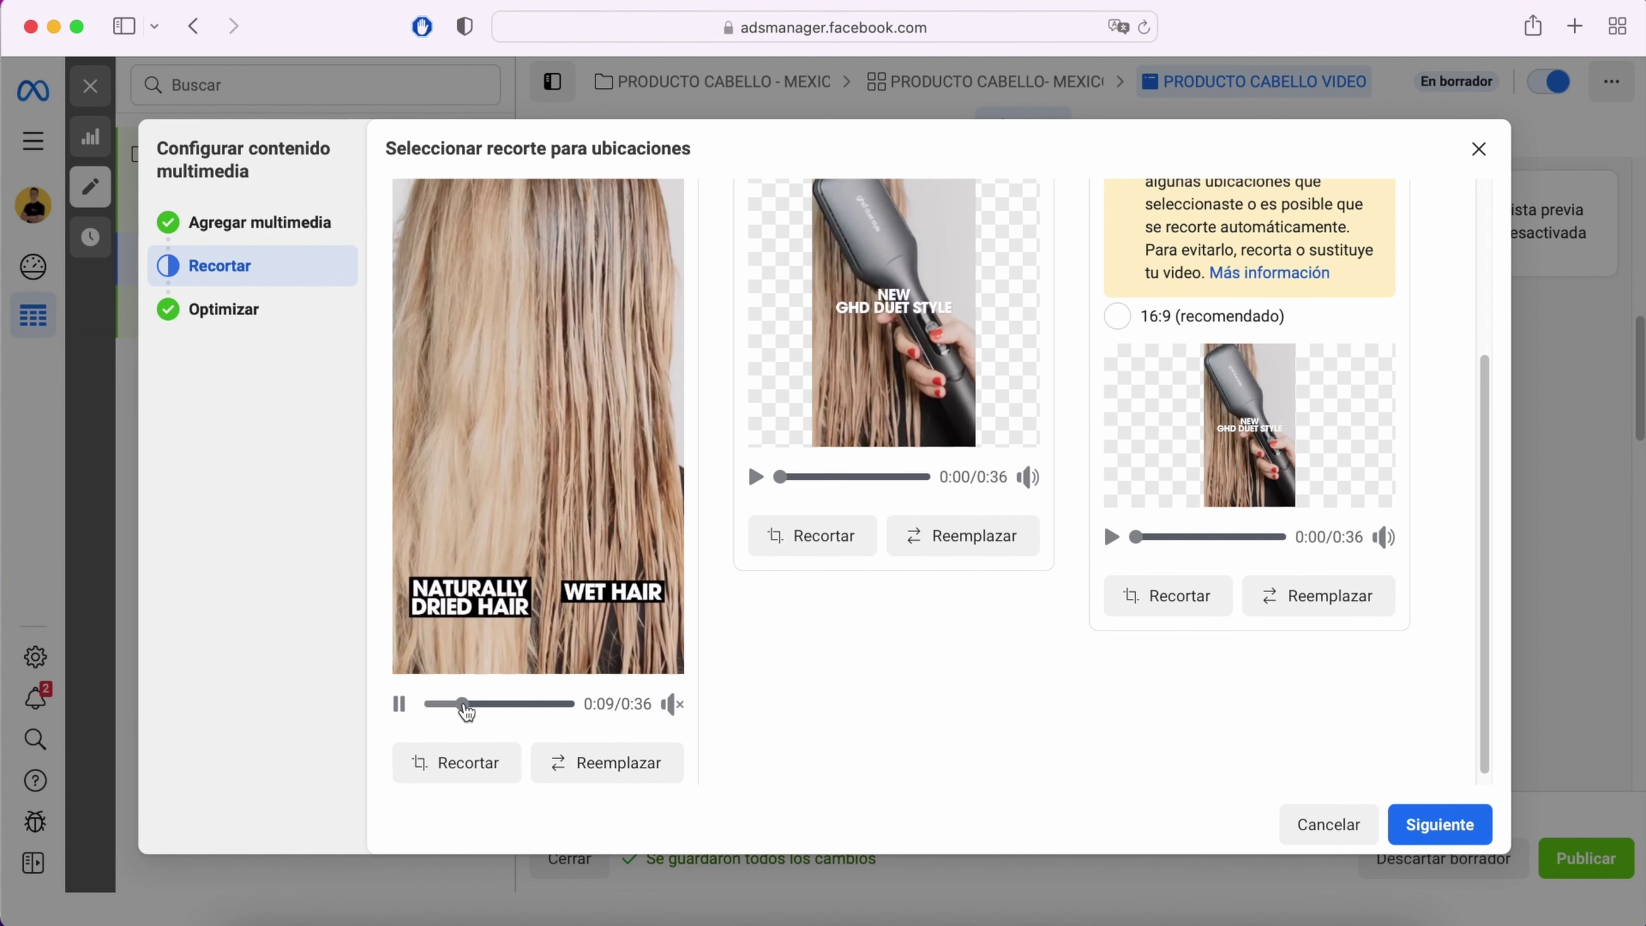
scroll(596, 579, "up", 5)
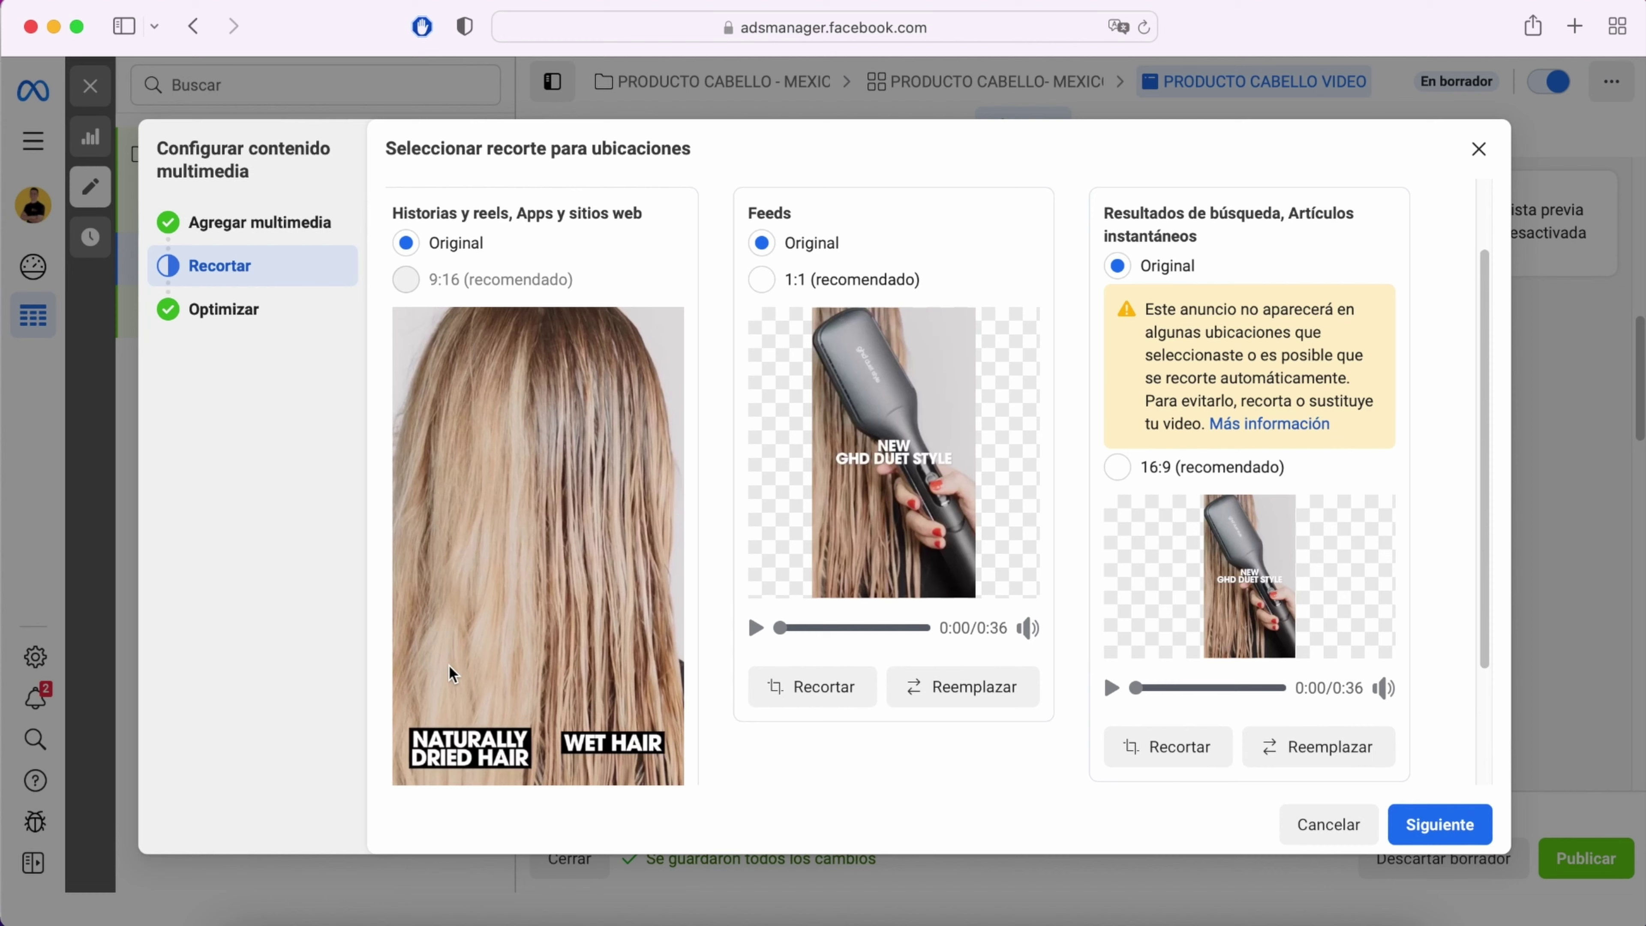
scroll(500, 541, "down", 1)
scroll(511, 536, "down", 3)
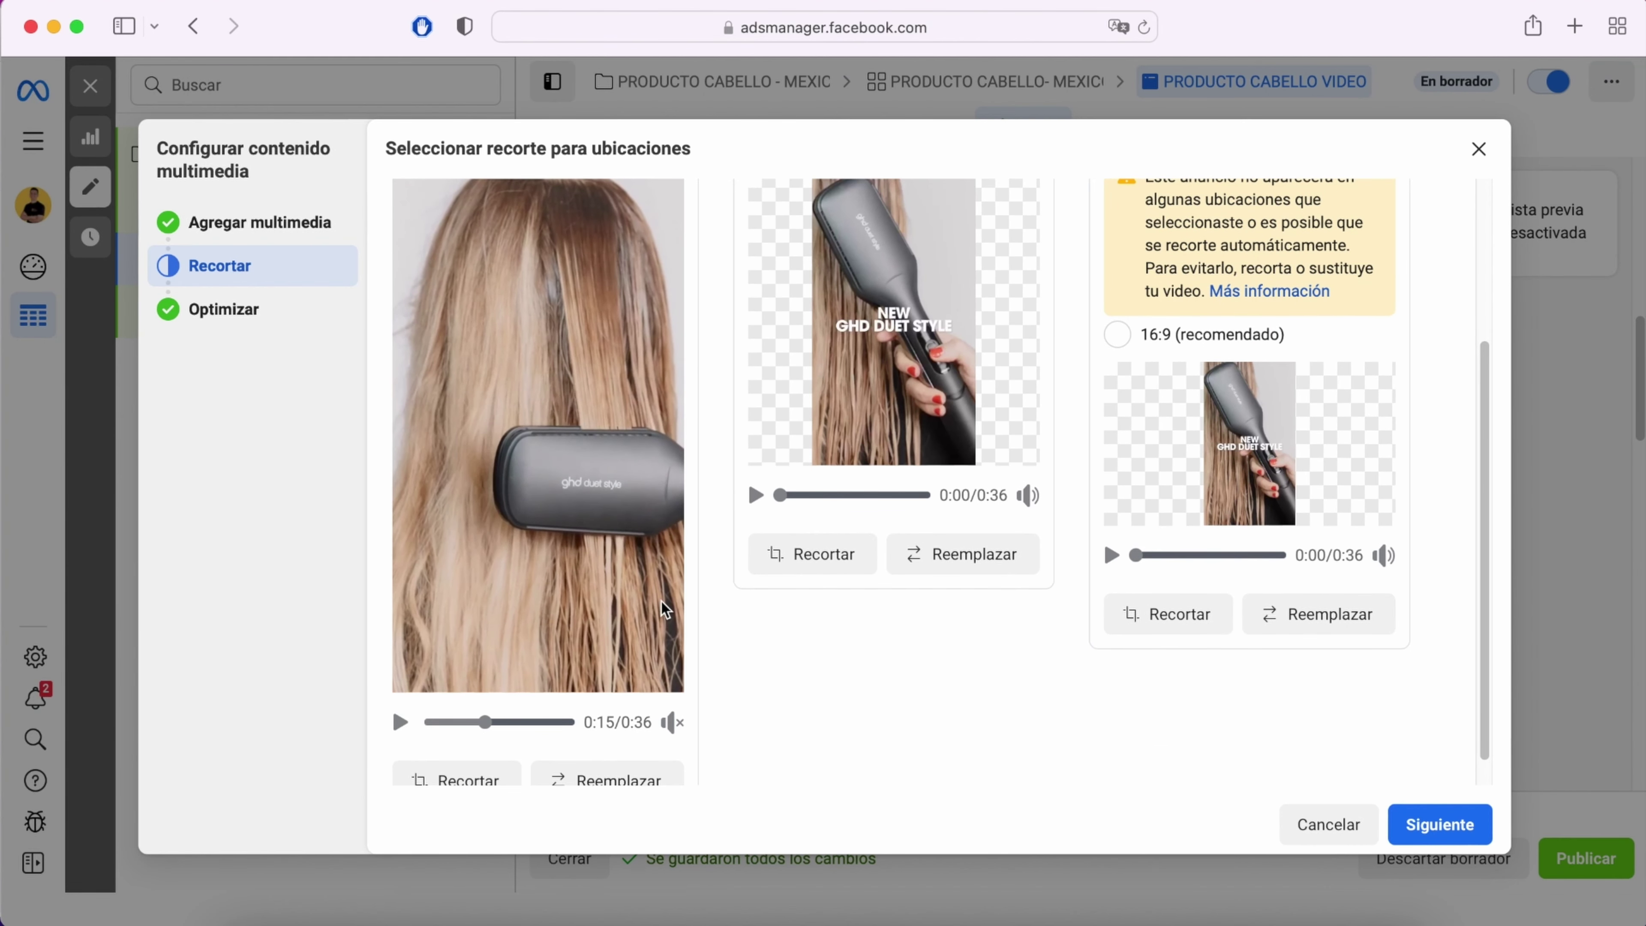
Step: Keep the original crop for all placements and finish the video's media setup
scroll(782, 516, "up", 5)
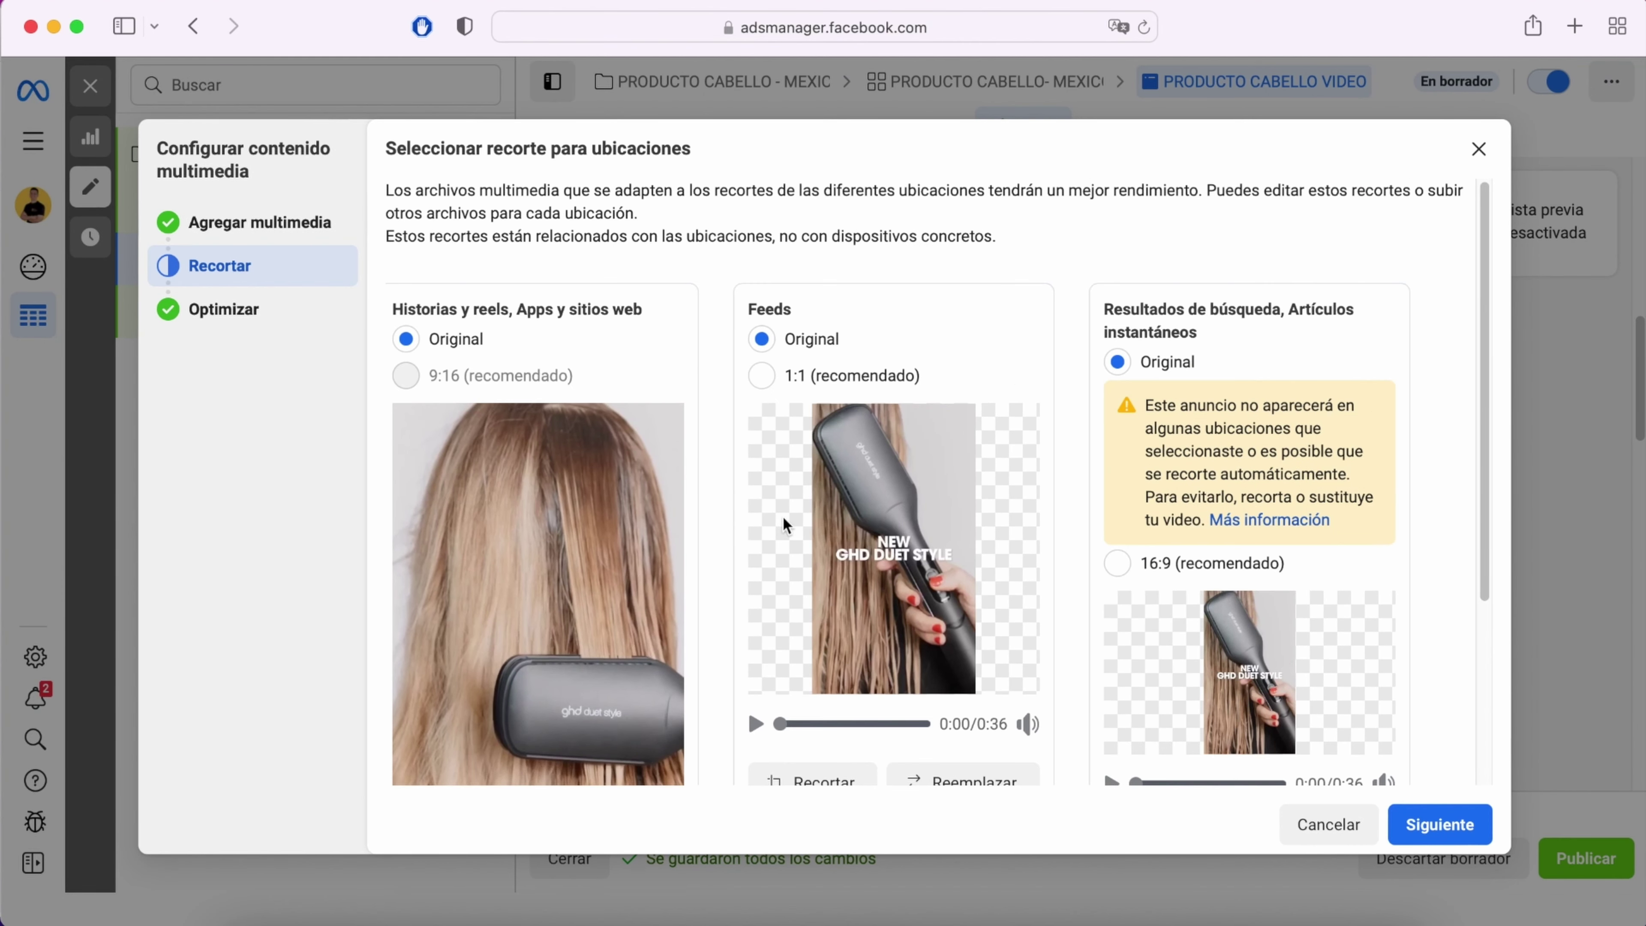
left_click(1429, 823)
left_click(1456, 824)
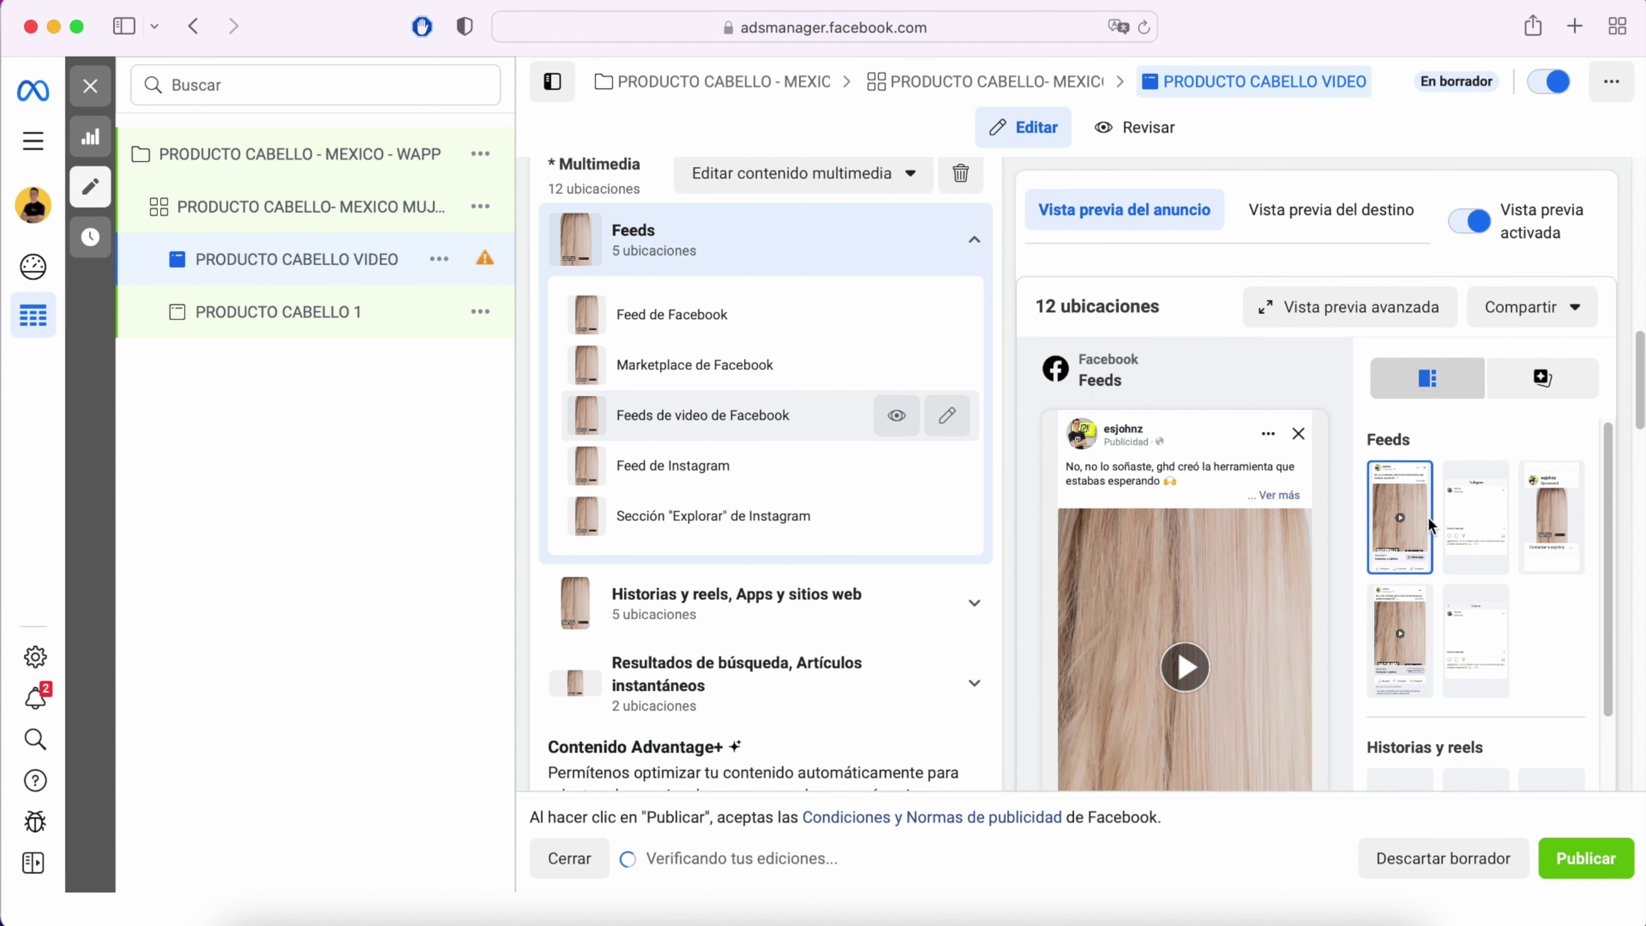
Step: Replace the video for the five Feeds placements with the 1080 × 1350 hair video from the account's videos
scroll(1428, 516, "down", 15)
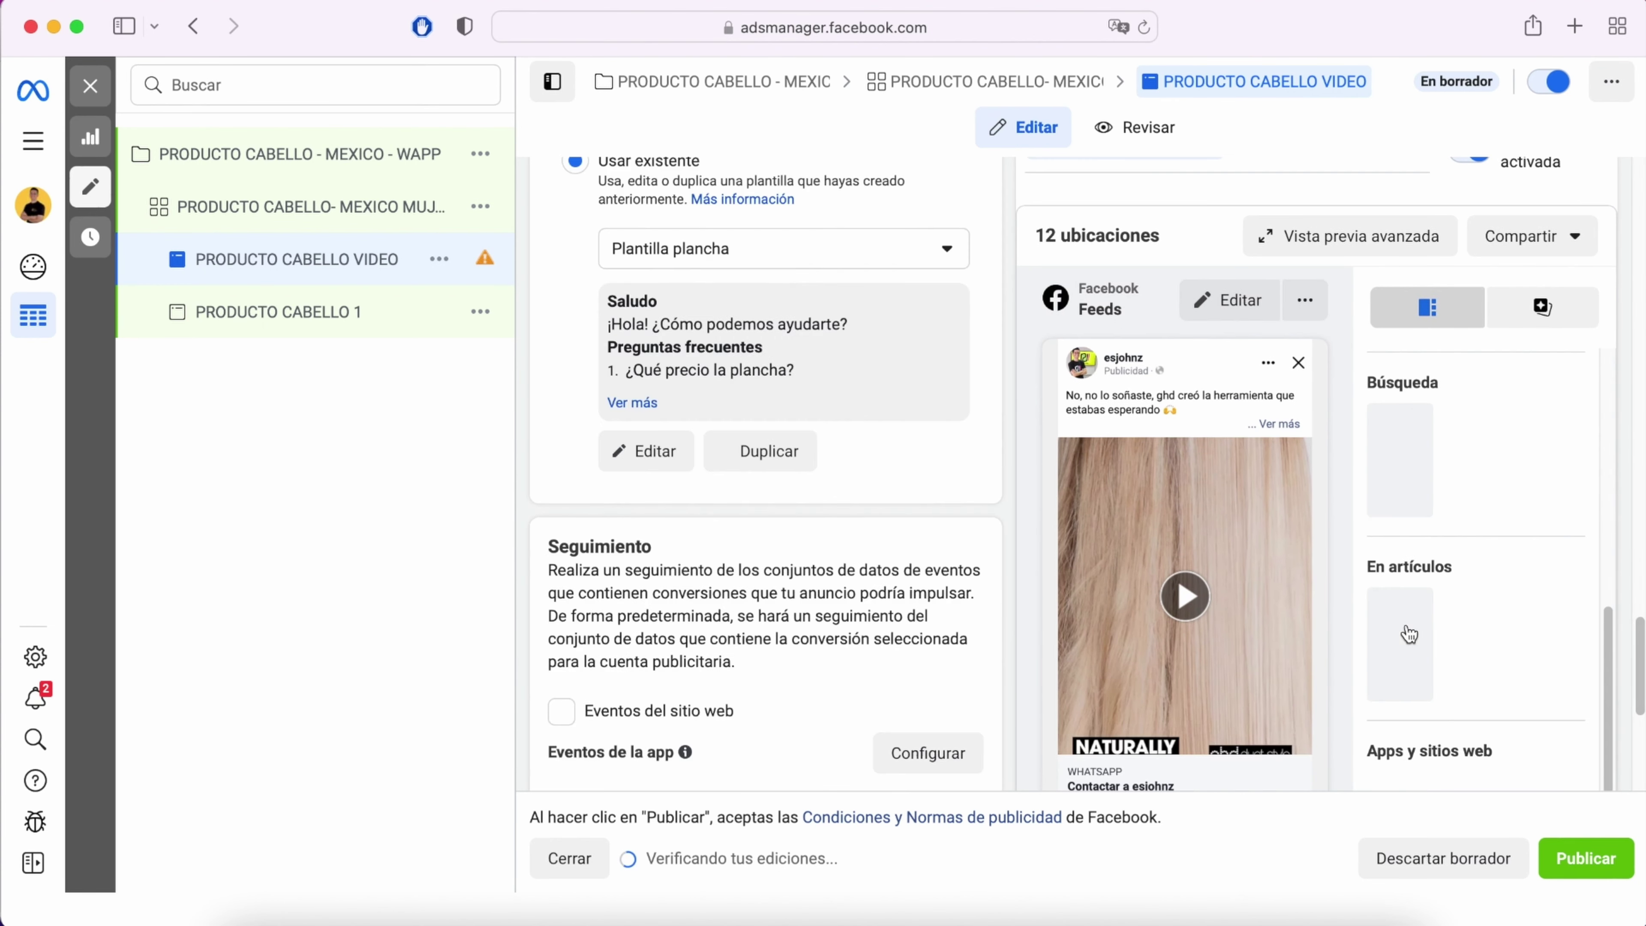
scroll(1410, 634, "down", 1)
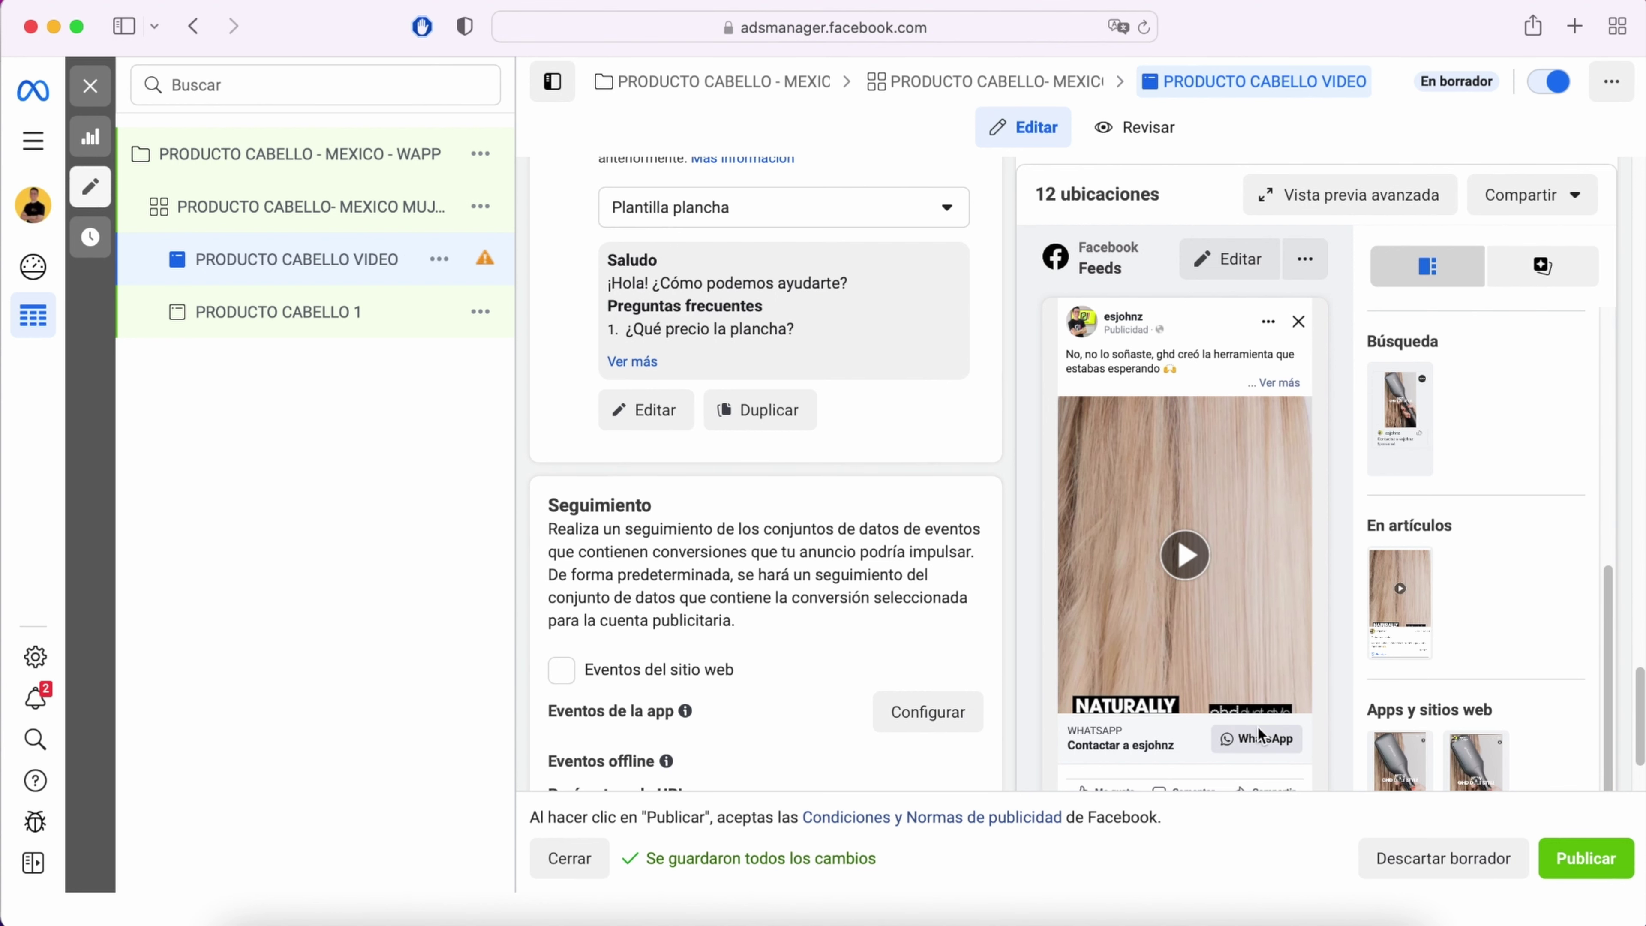
scroll(904, 583, "up", 10)
scroll(910, 587, "up", 10)
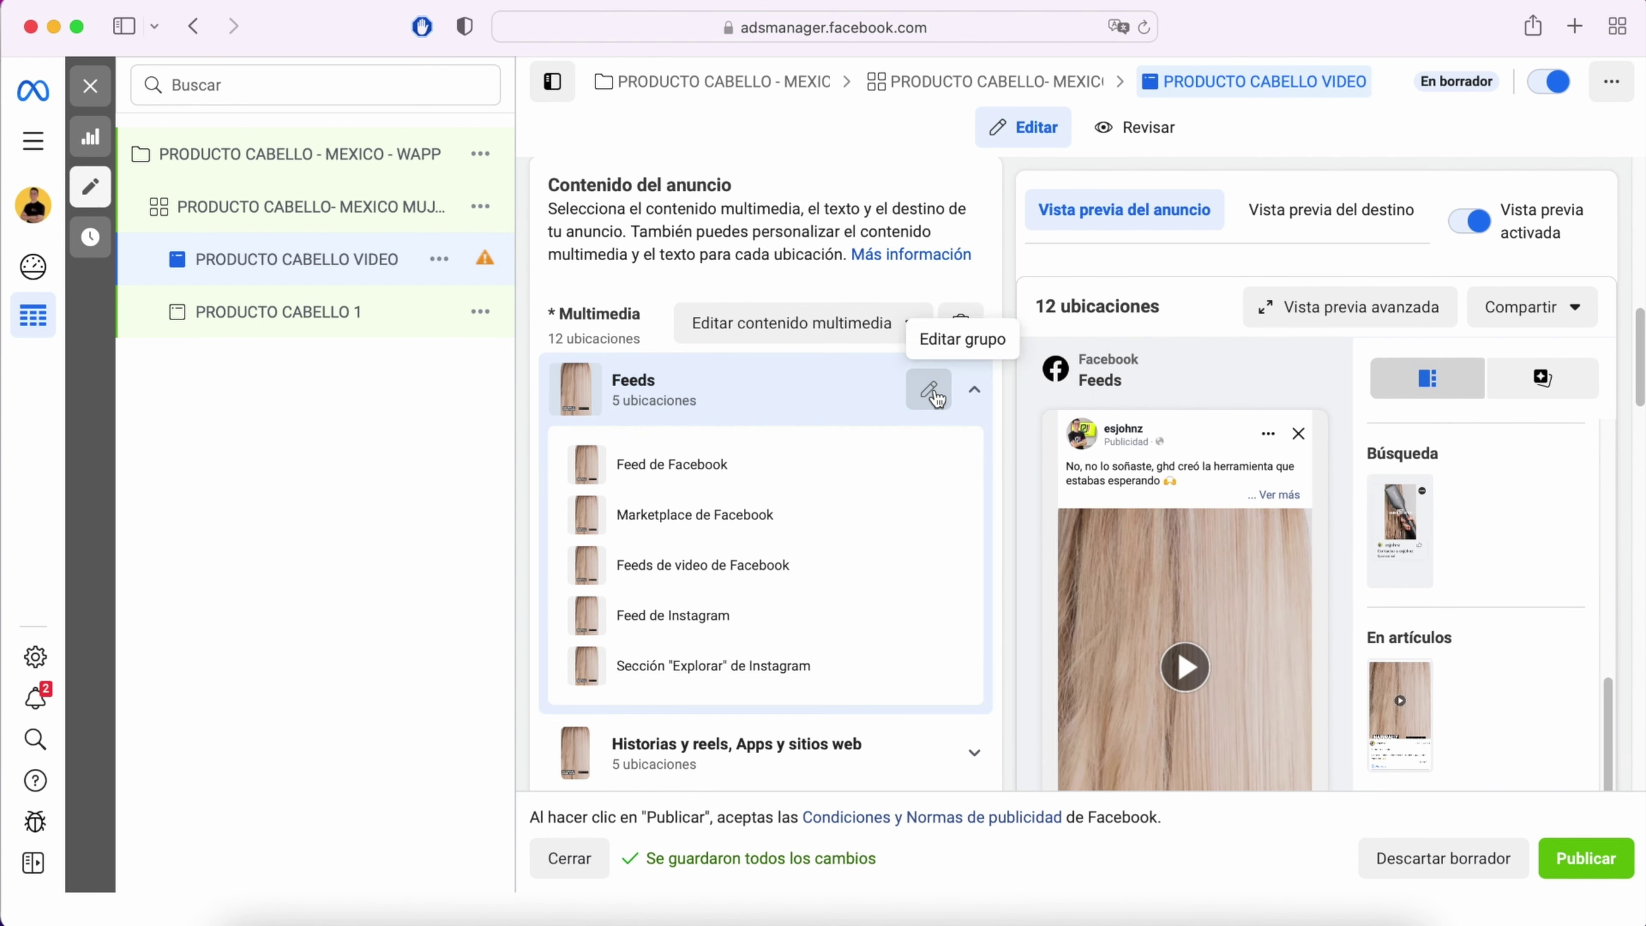
left_click(931, 391)
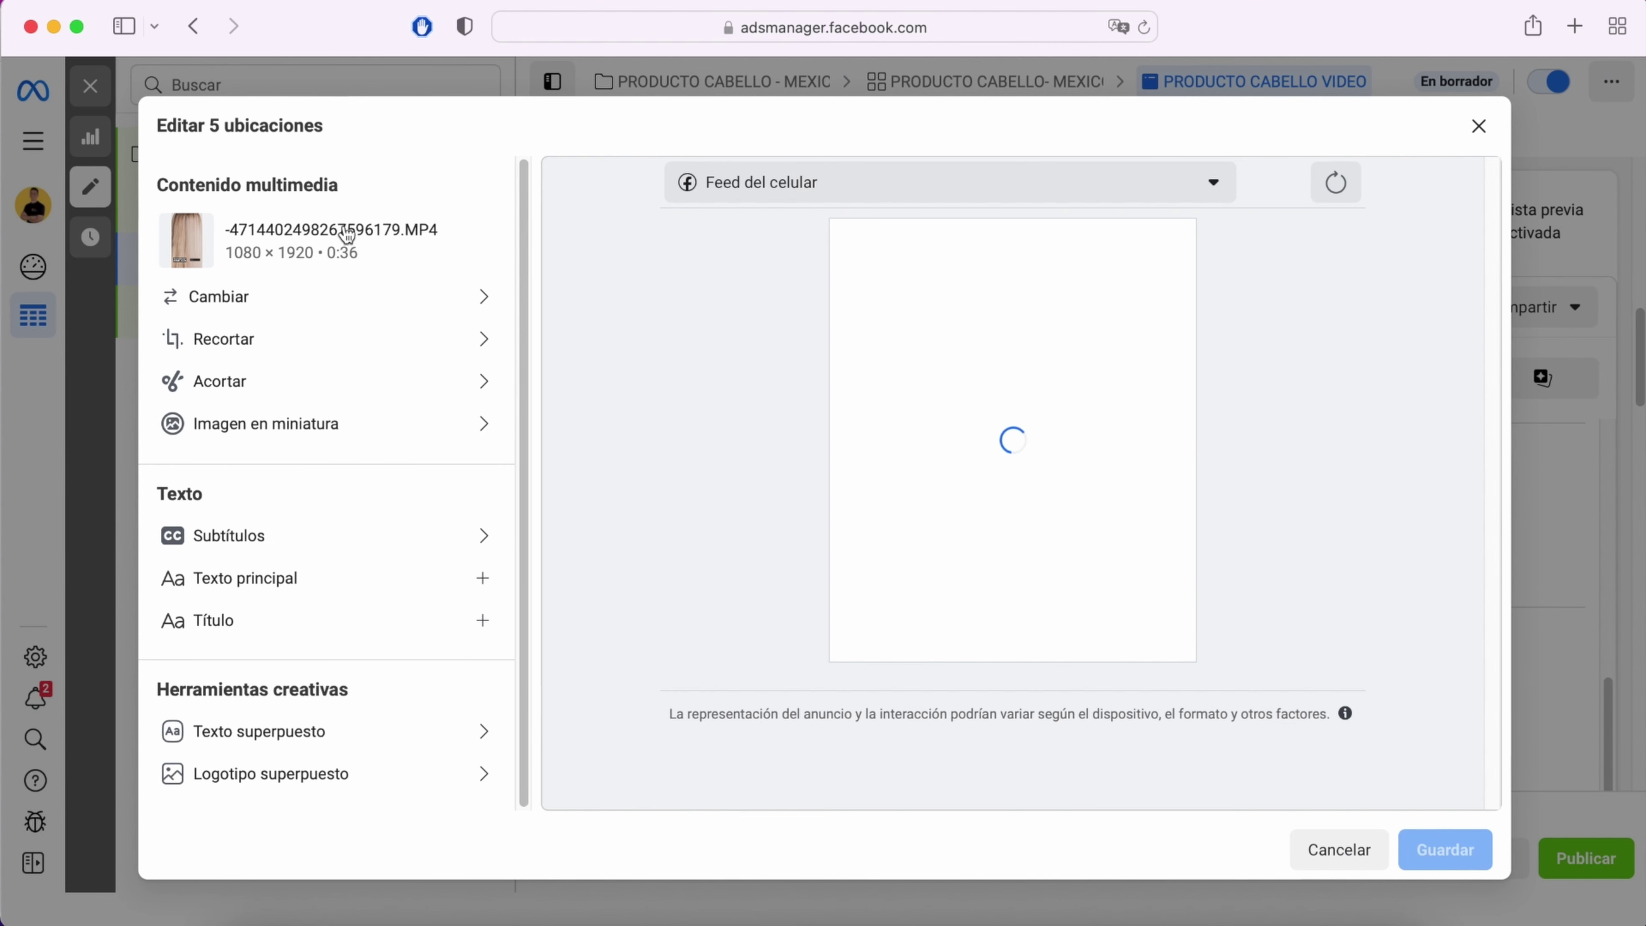
left_click(267, 307)
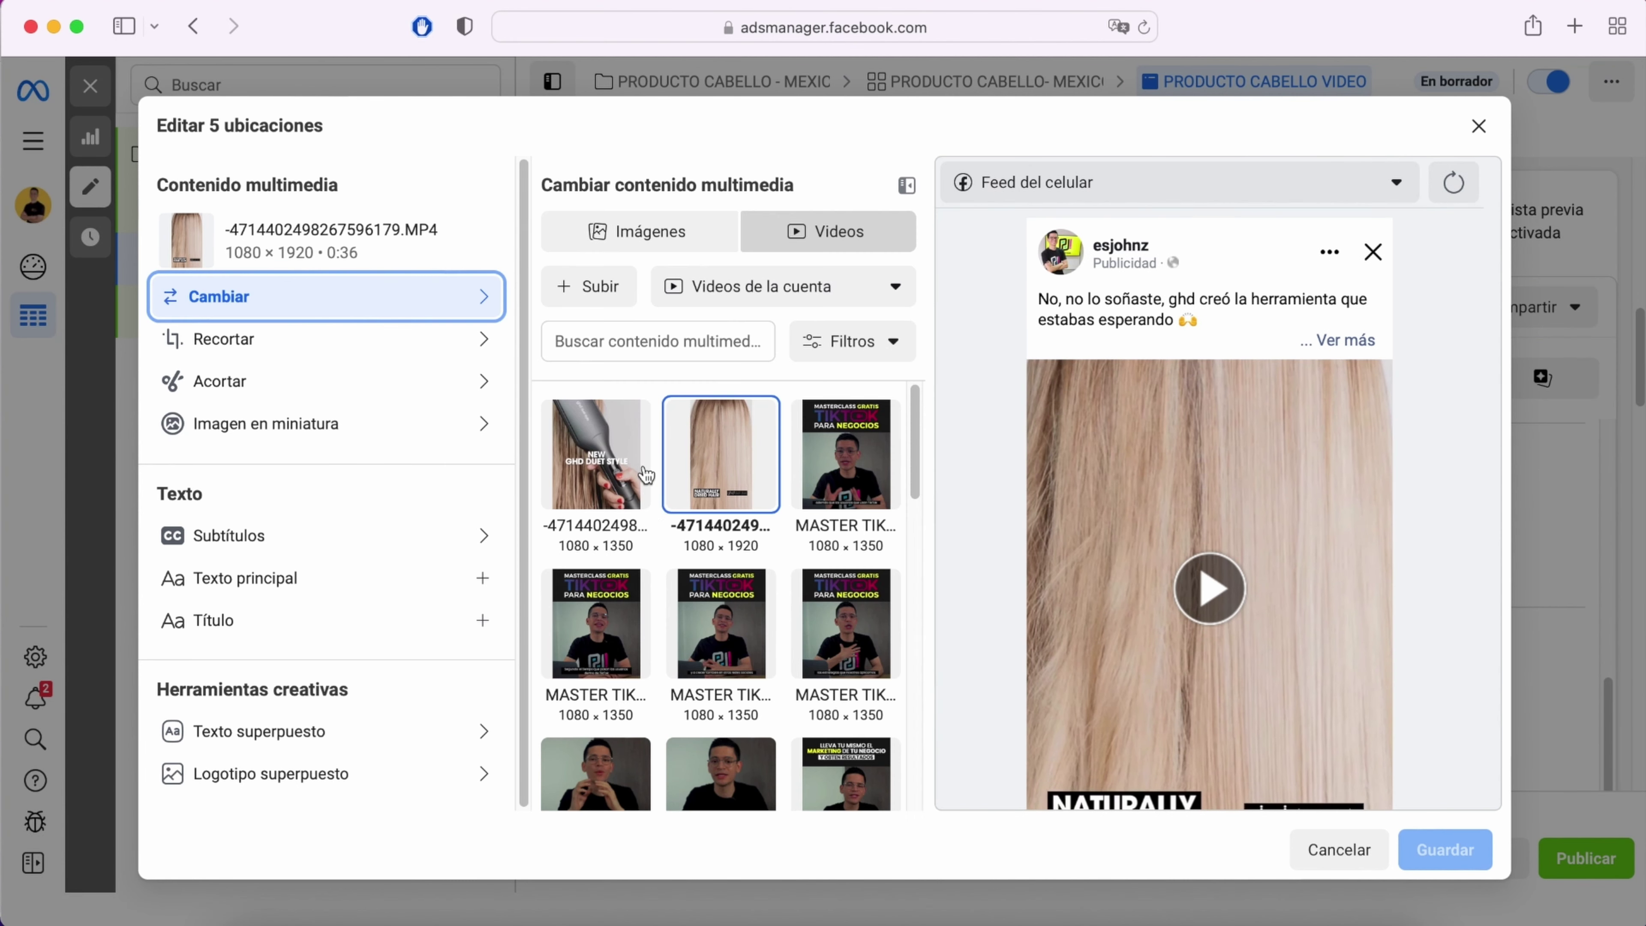
left_click(591, 477)
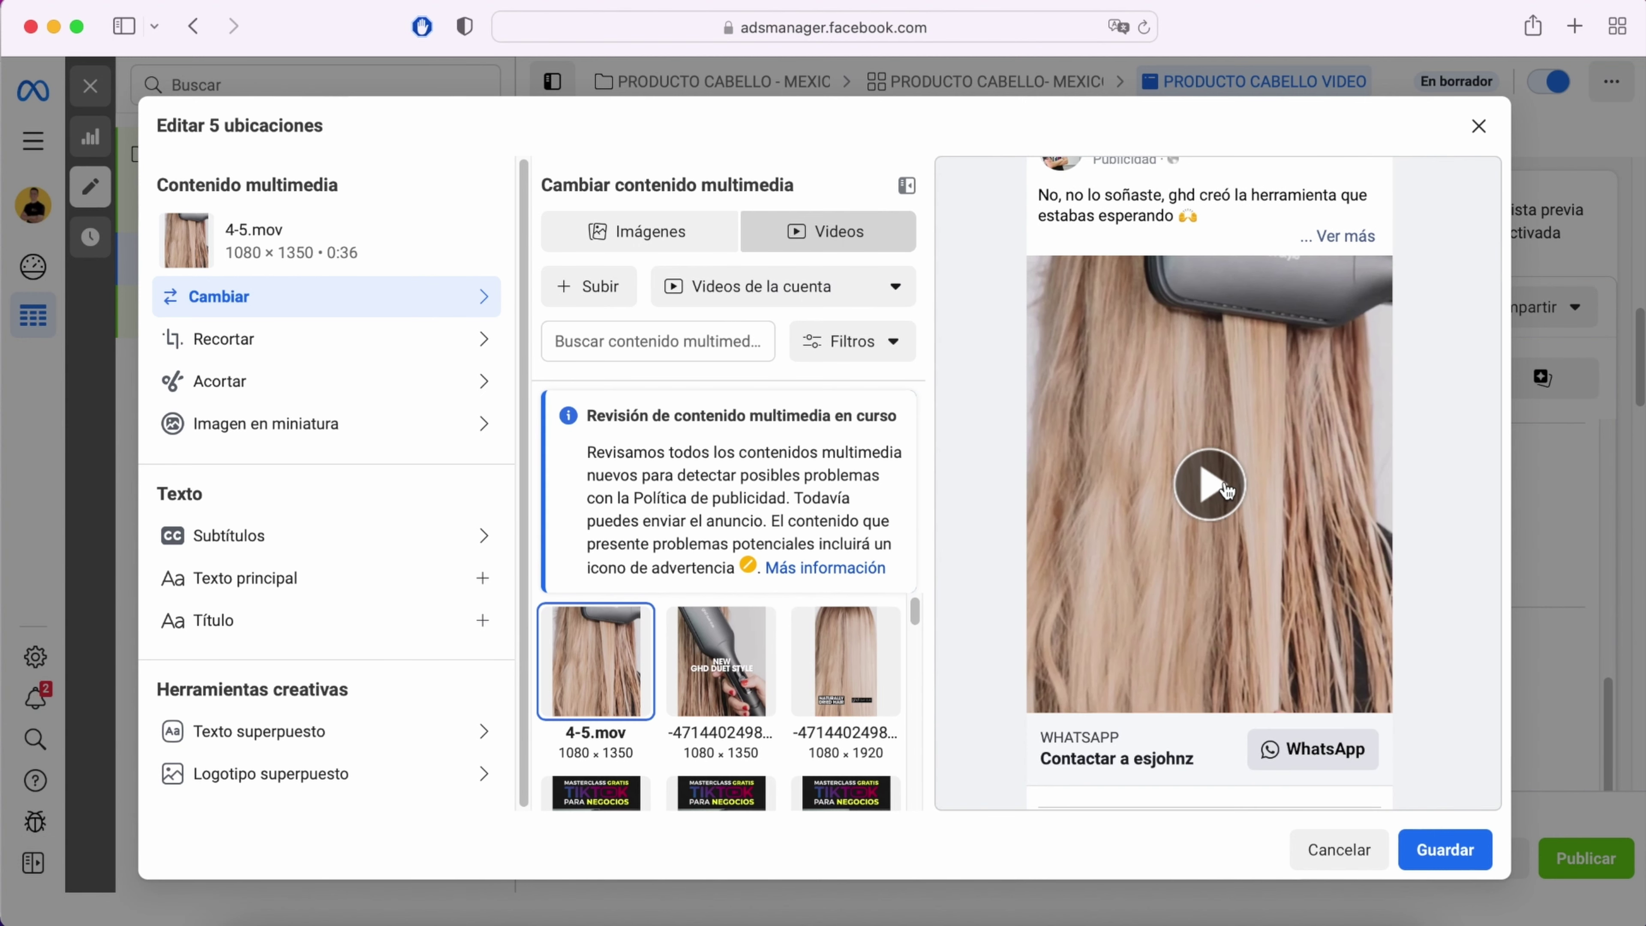
Step: Play through the replacement video in the mobile feed preview, pause it and save the change for the Feeds placements
left_click(1227, 491)
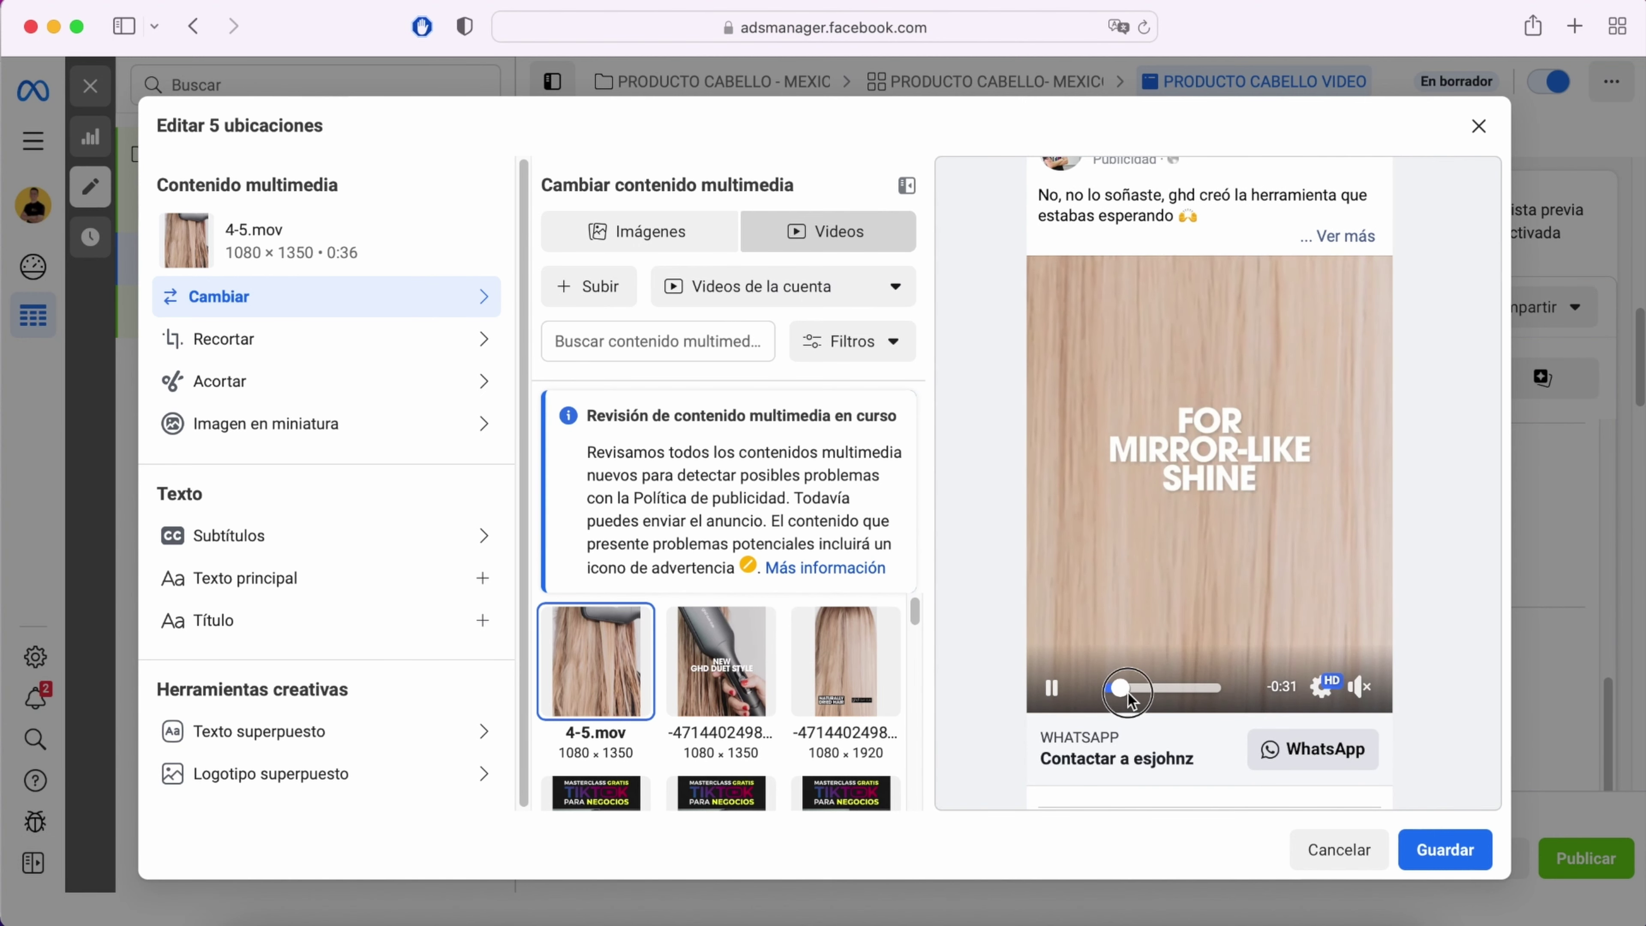
left_click(1158, 688)
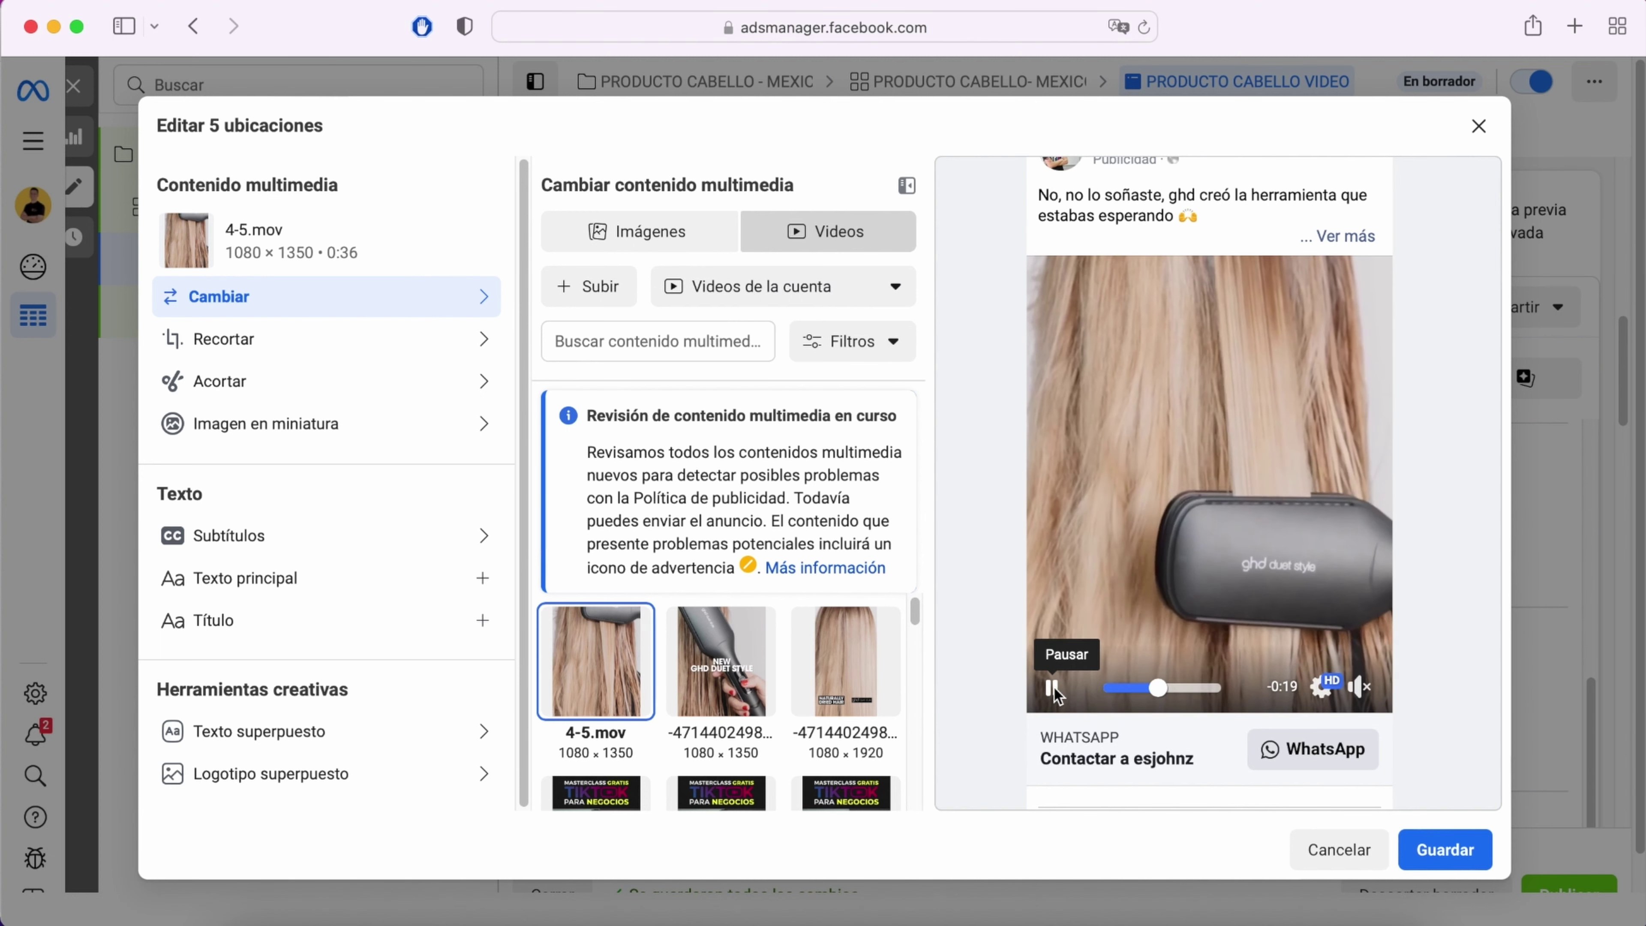
left_click(1053, 688)
scroll(1000, 638, "up", 1)
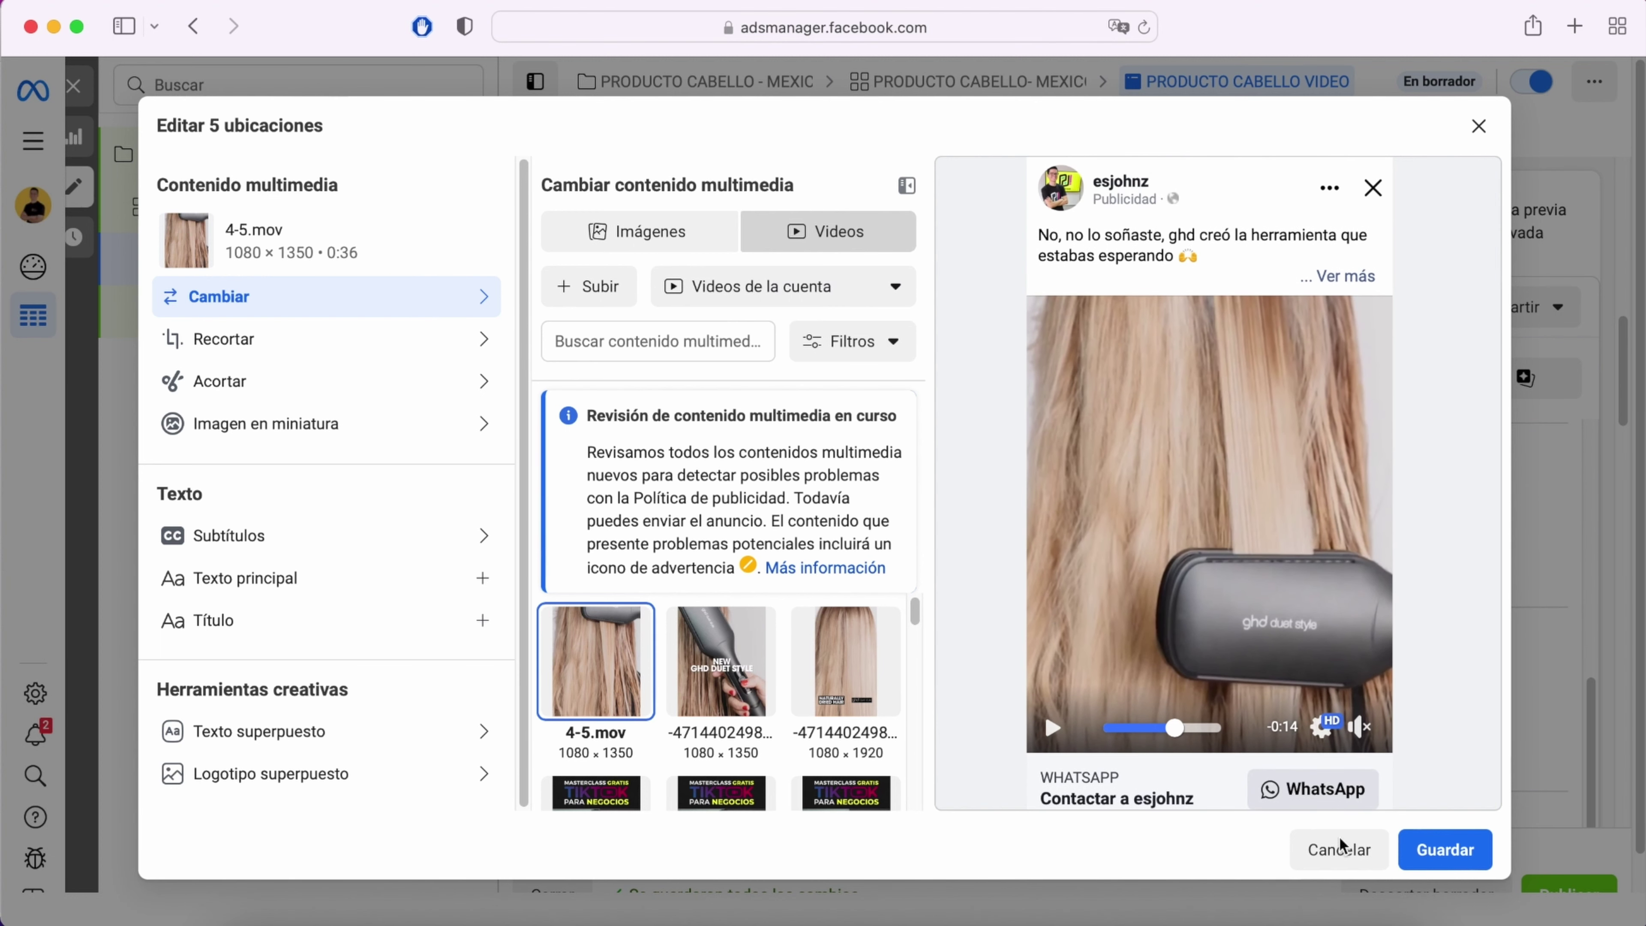
left_click(1450, 862)
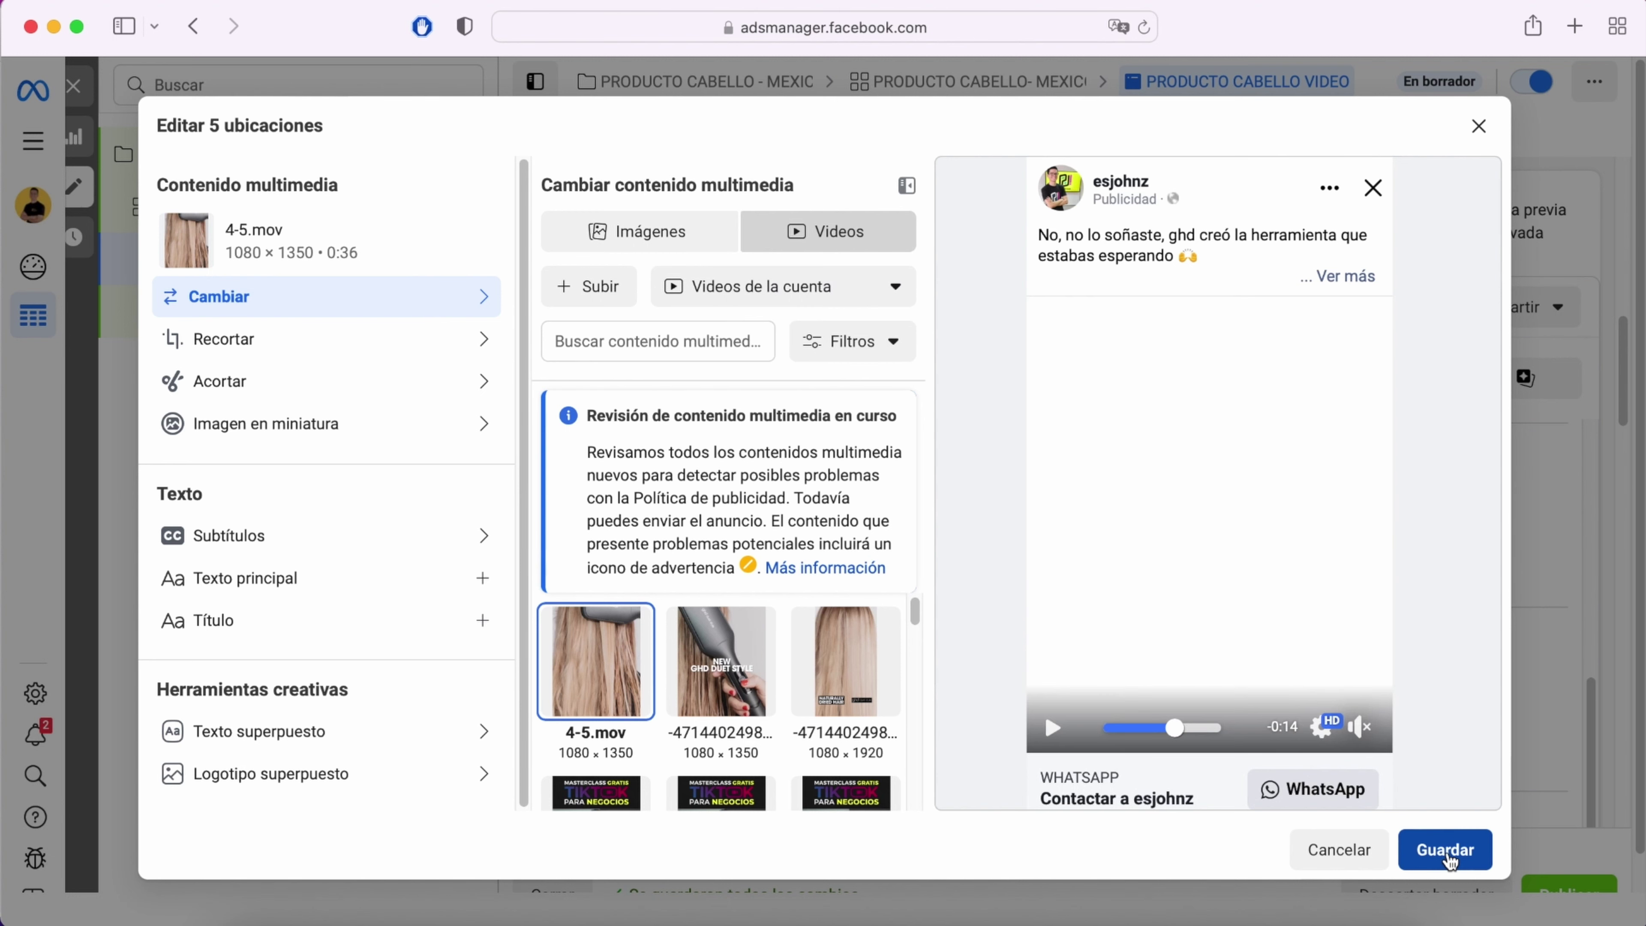
Step: Examine the Facebook Stories preview and review the video ad's media, texts, titles, call to action and message template
scroll(911, 577, "down", 10)
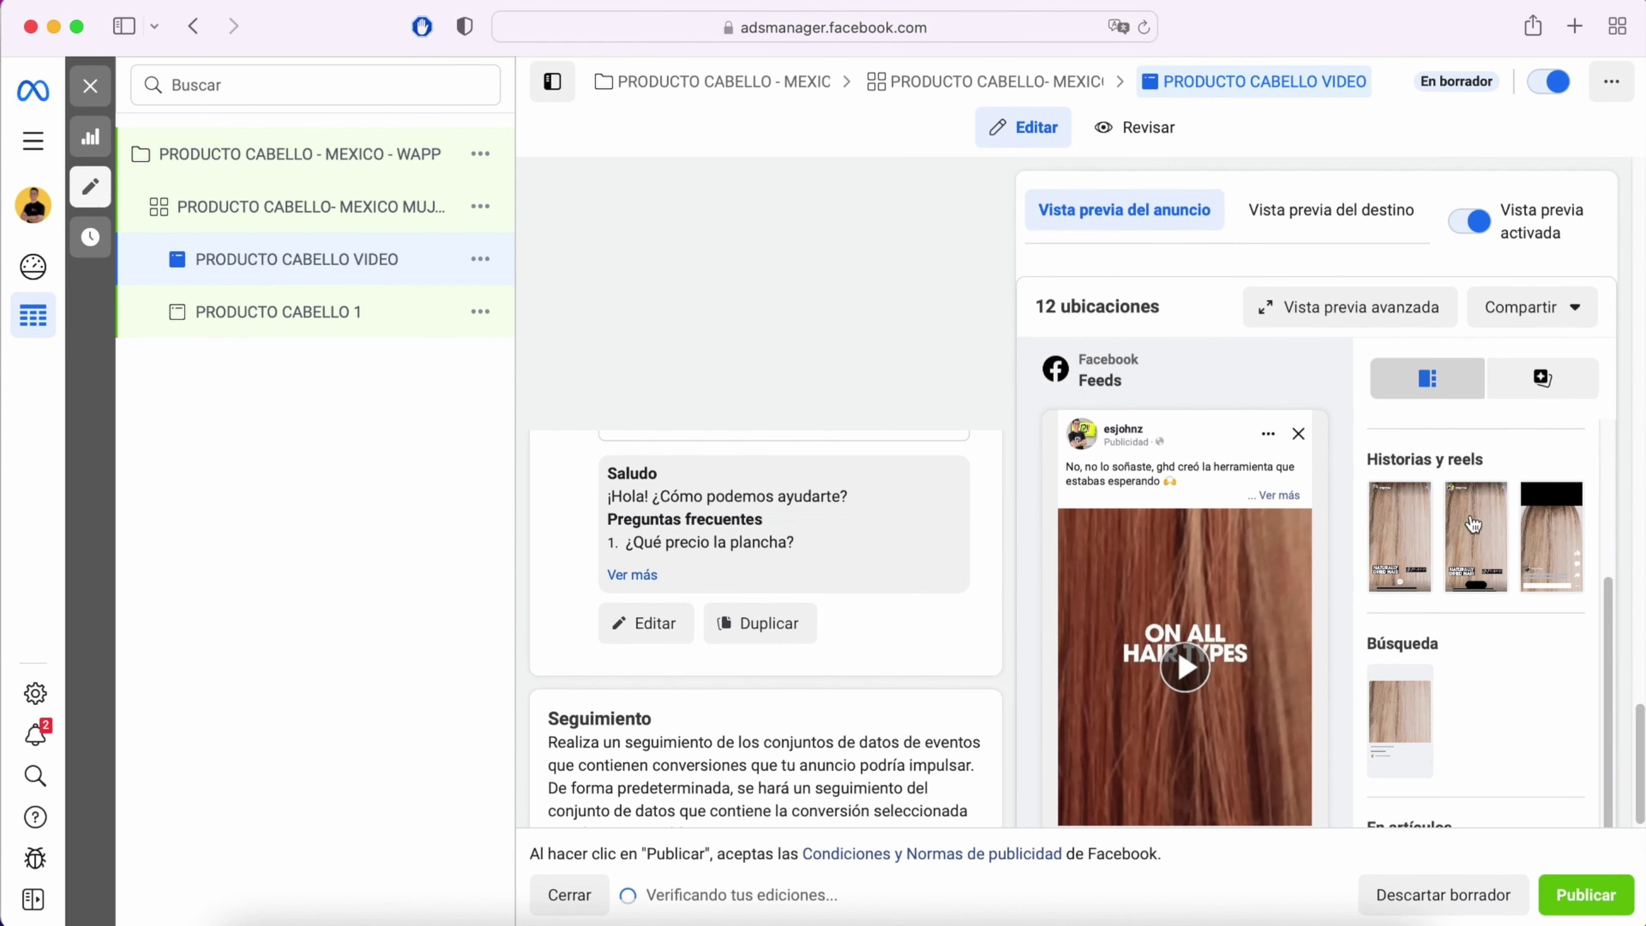
left_click(1485, 537)
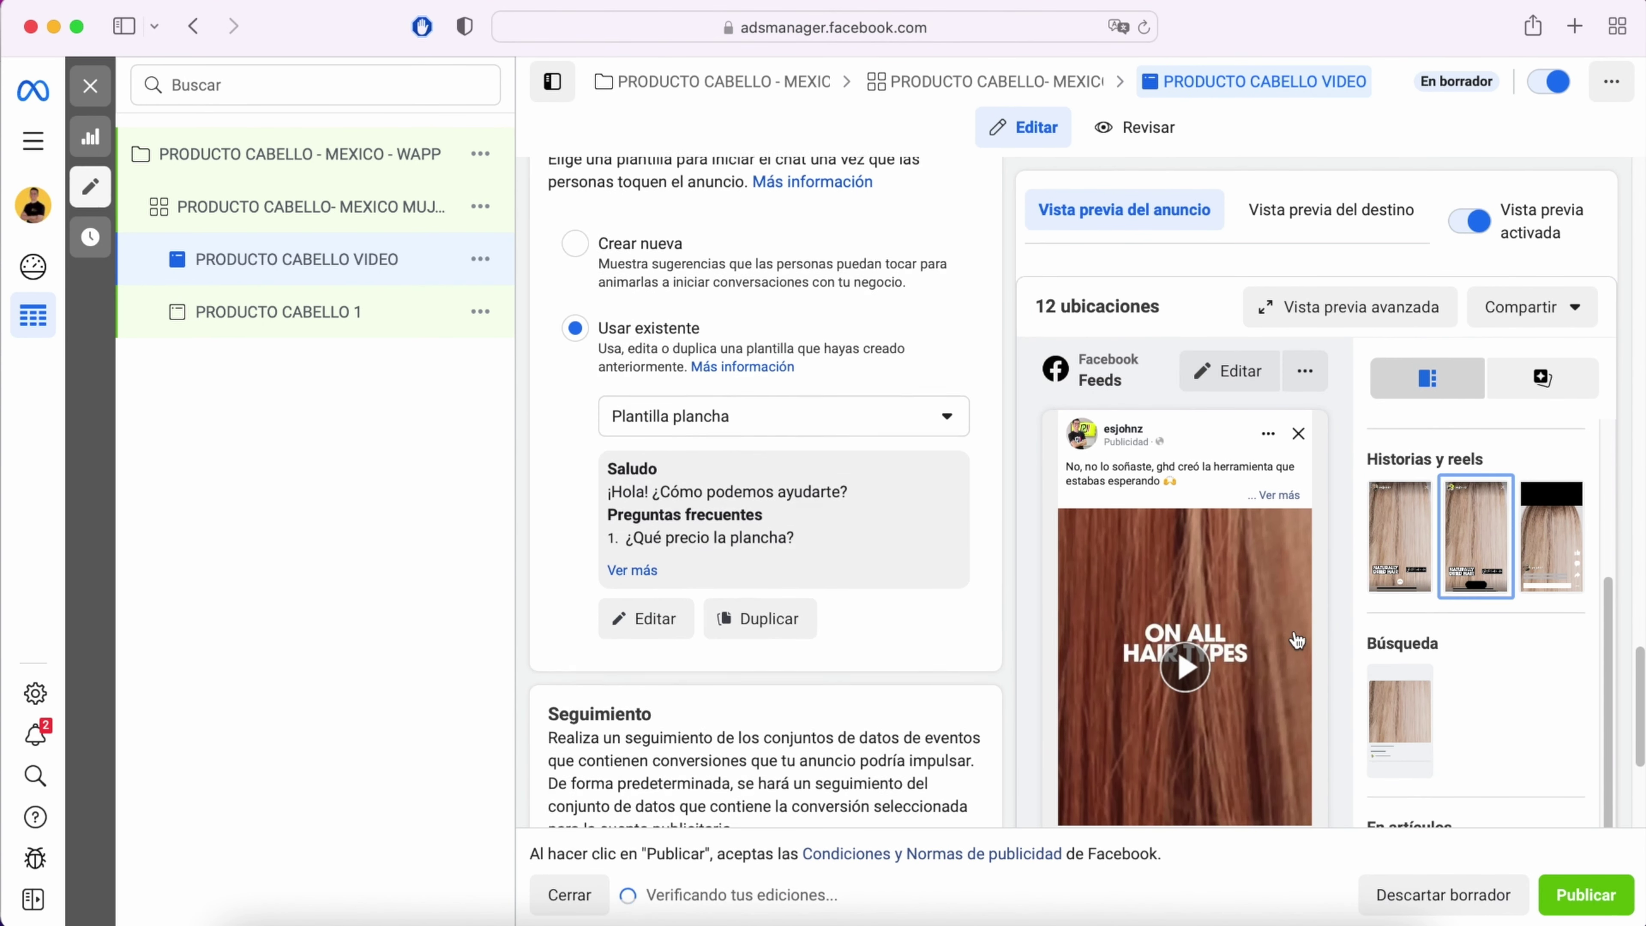
scroll(1361, 532, "down", 5)
scroll(716, 599, "up", 10)
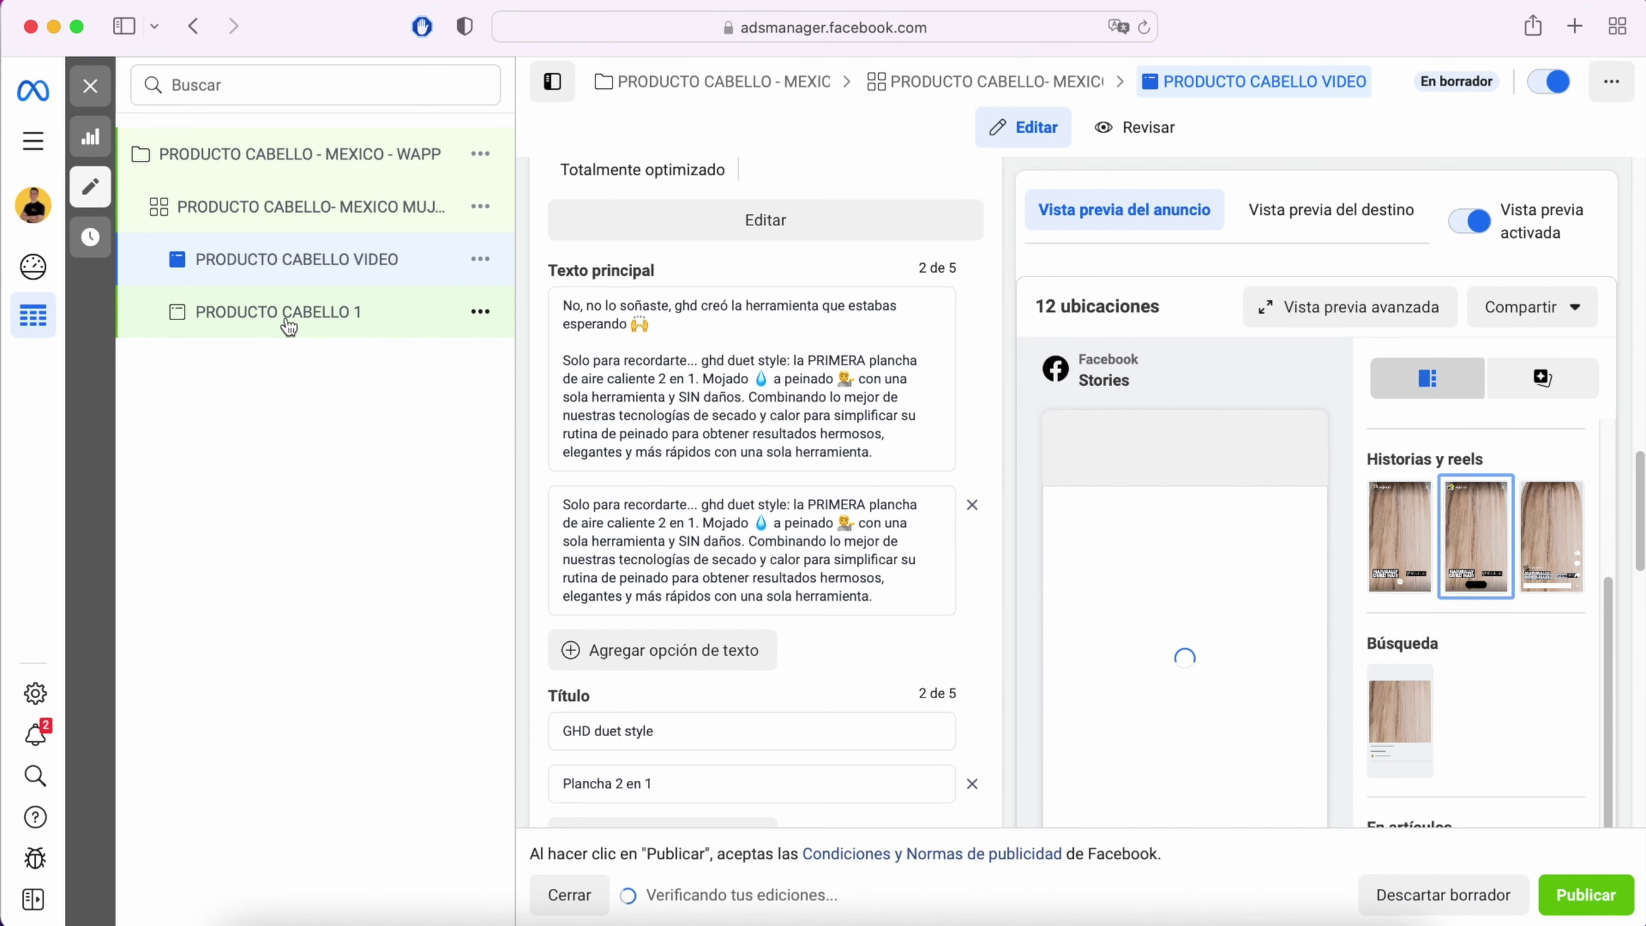
scroll(805, 496, "up", 5)
scroll(810, 493, "down", 1)
scroll(820, 502, "down", 6)
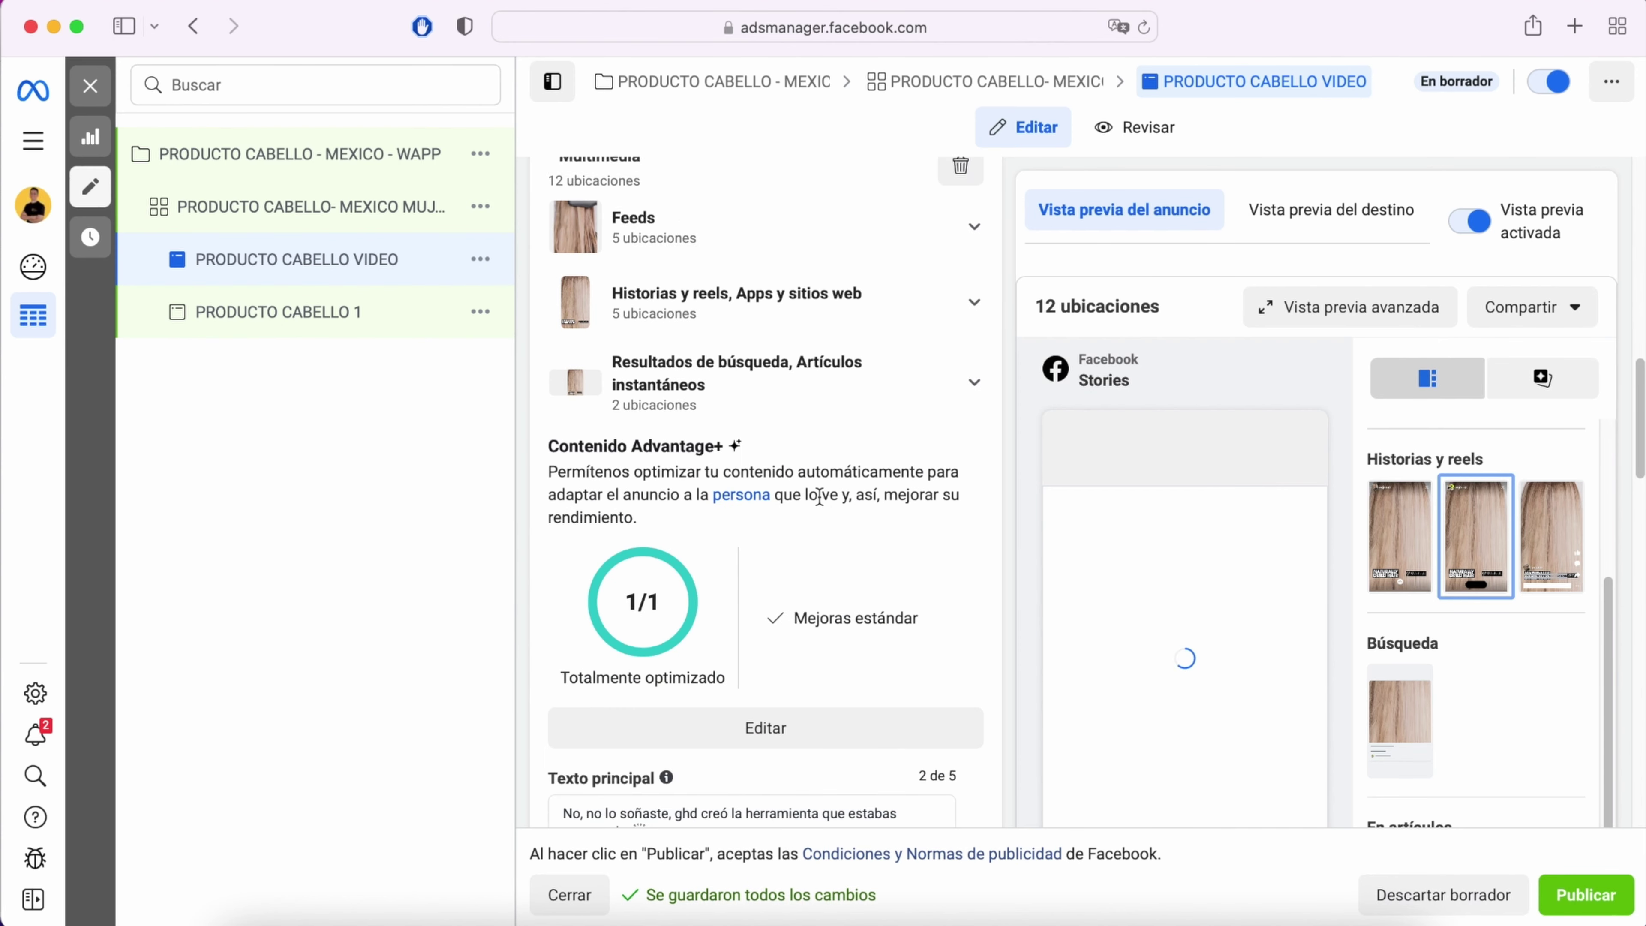
scroll(819, 499, "up", 11)
scroll(818, 499, "down", 10)
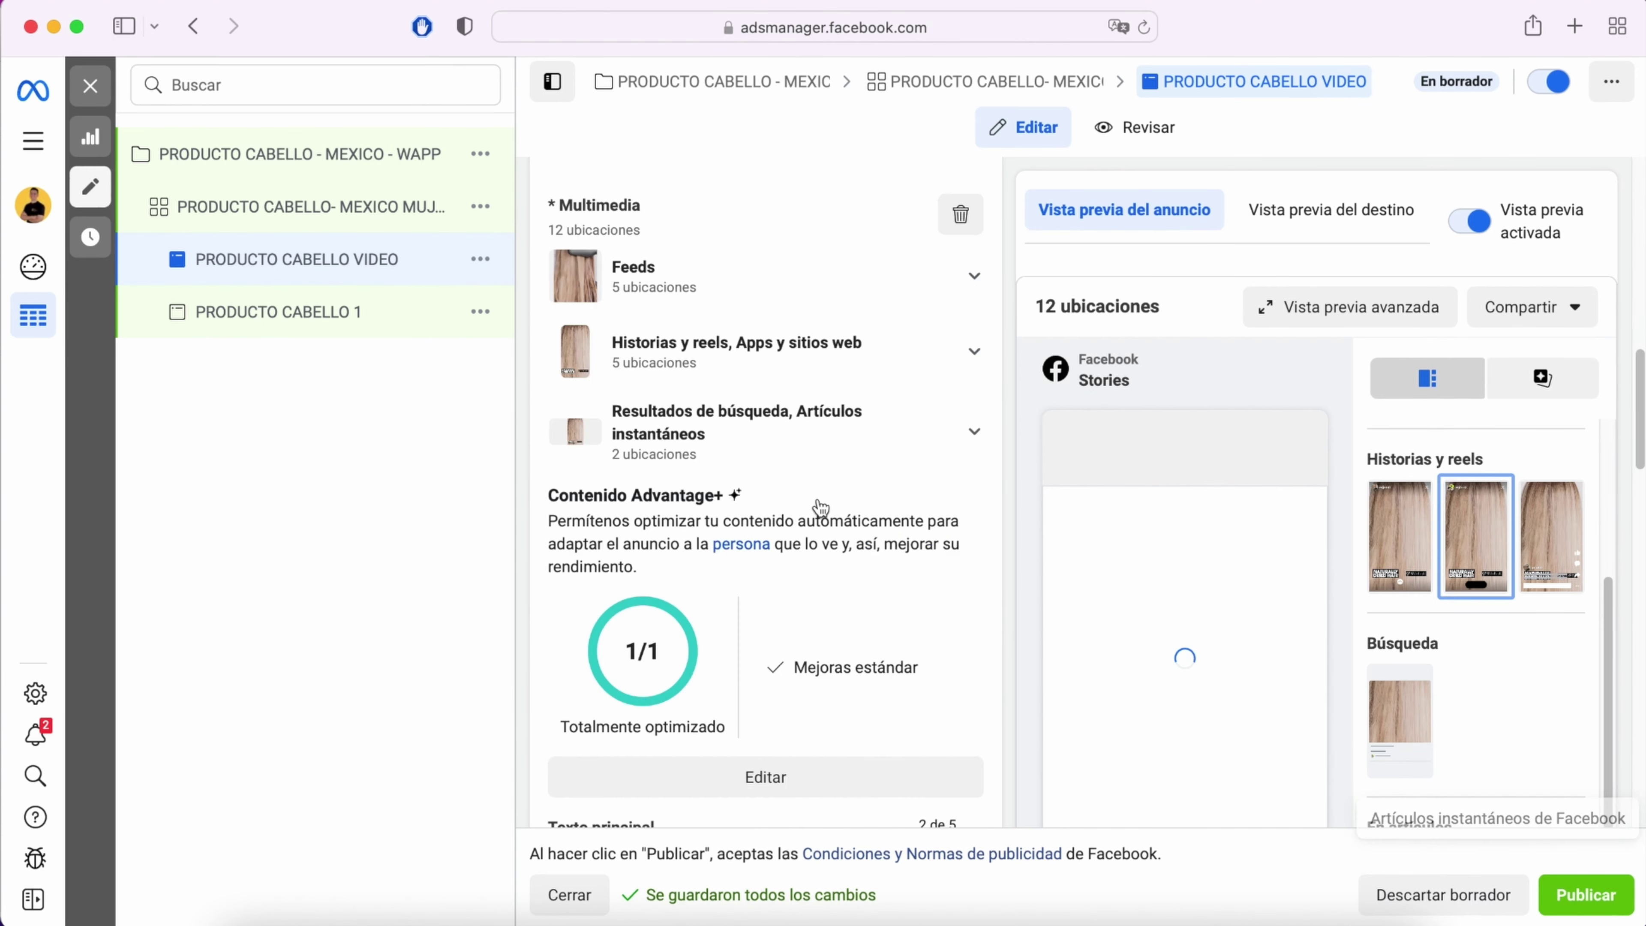
scroll(676, 441, "down", 6)
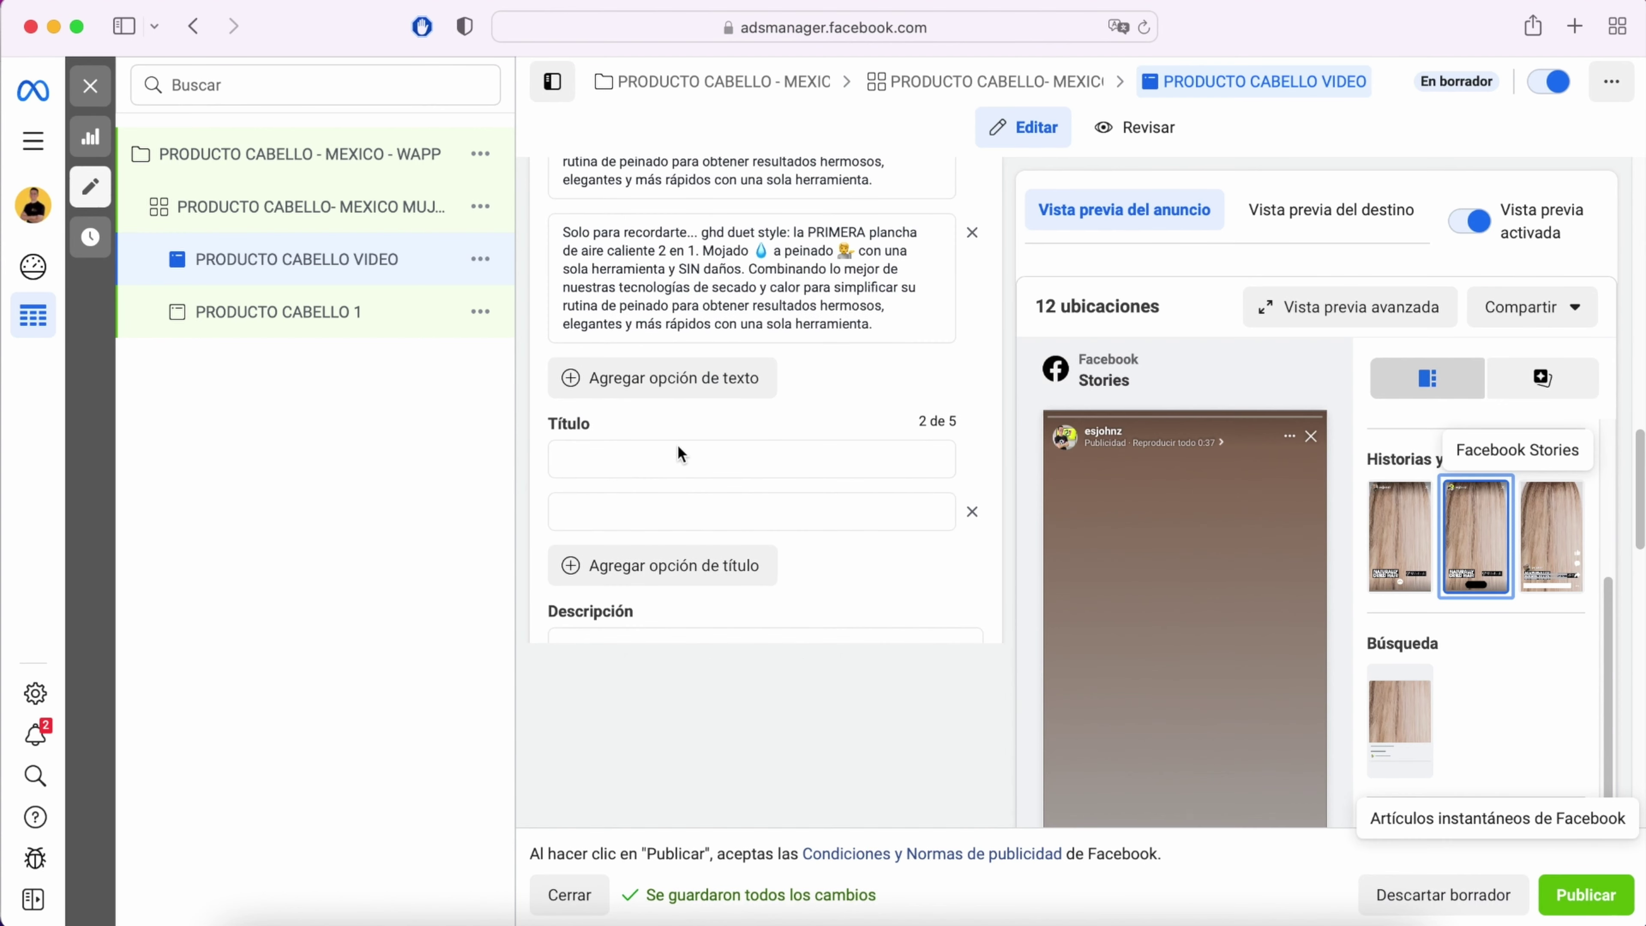
scroll(674, 461, "down", 2)
scroll(659, 516, "down", 2)
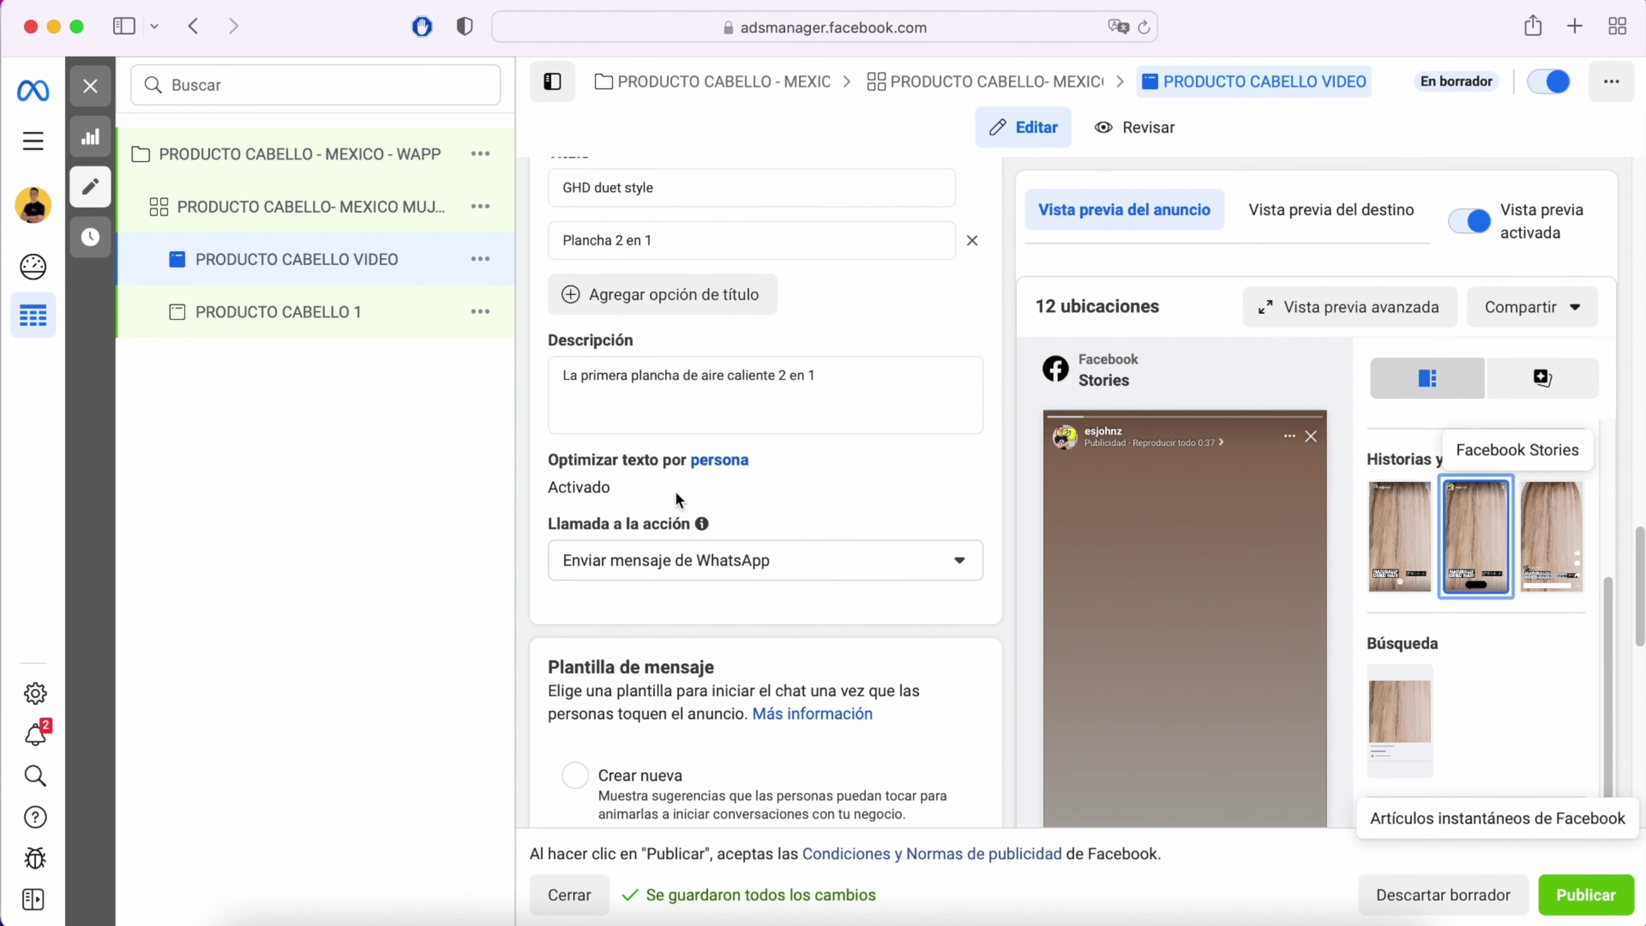
scroll(683, 559, "down", 9)
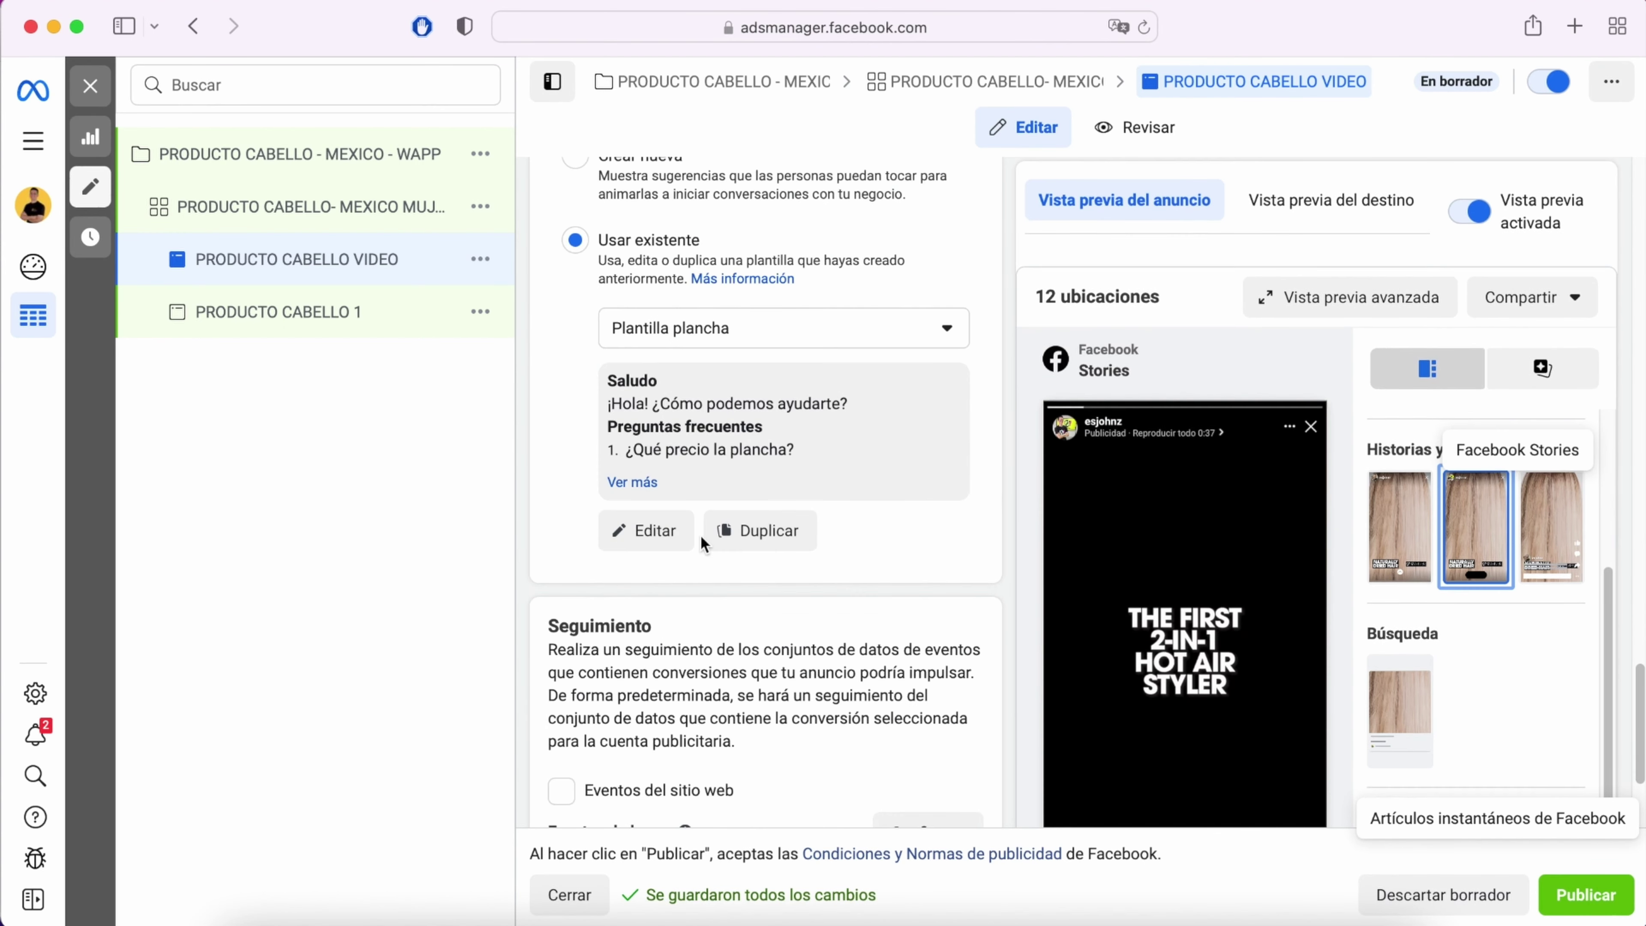
Step: Publish the PRODUCTO CABELLO - MEXICO - WAPP campaign with its ad set and both ads, and close the editor
left_click(678, 83)
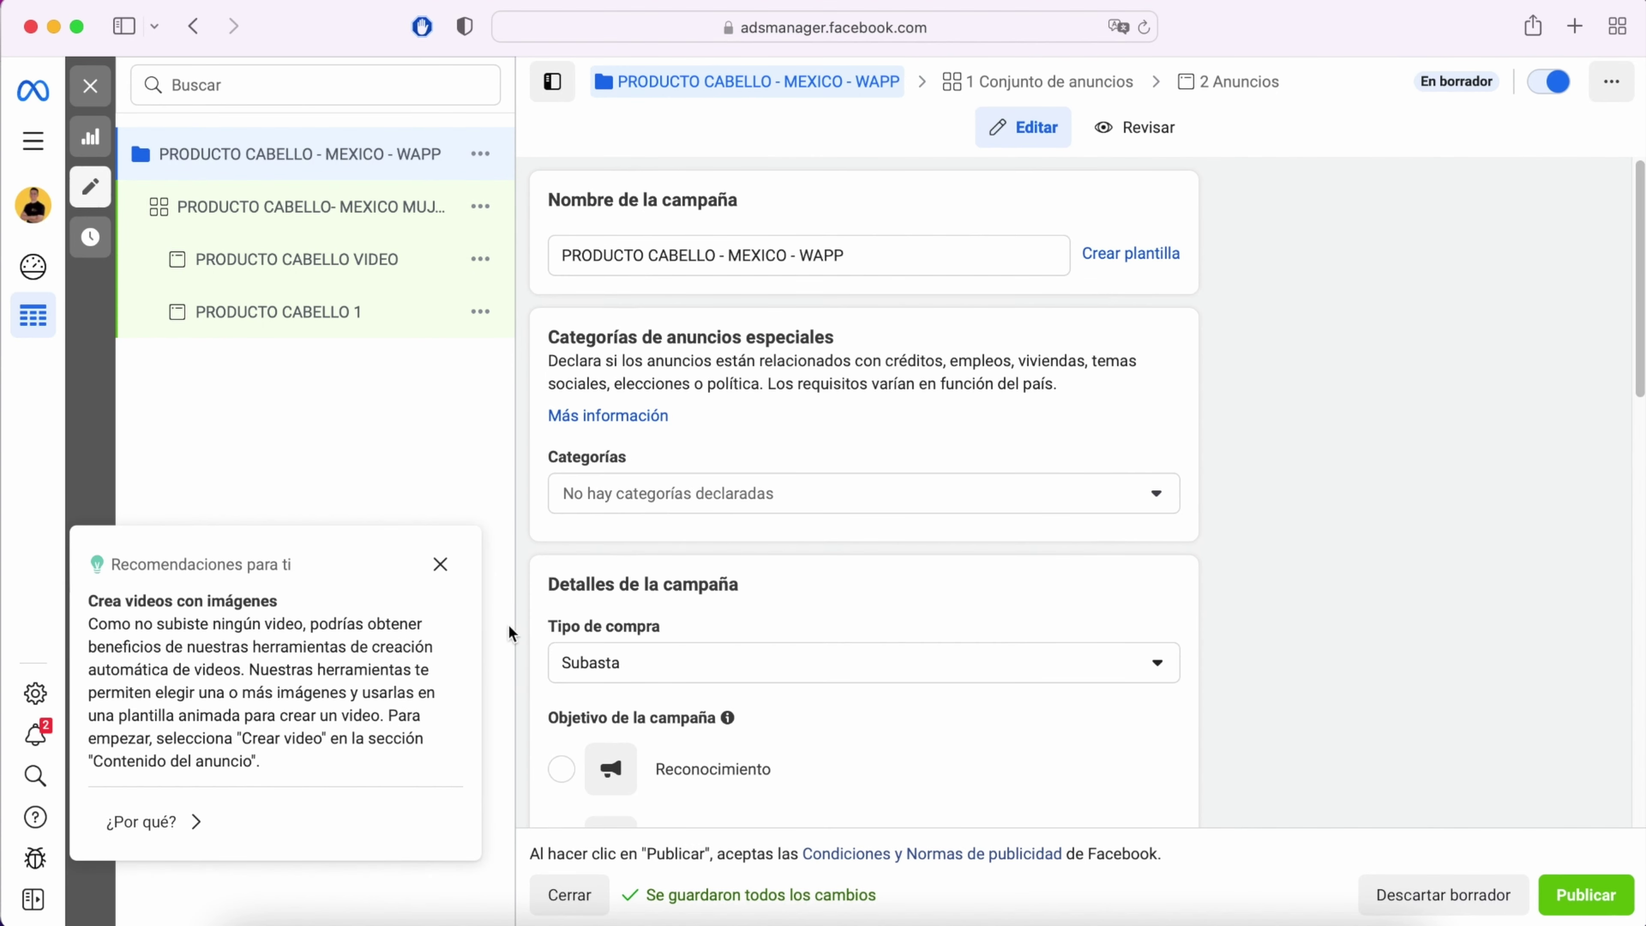
left_click(441, 564)
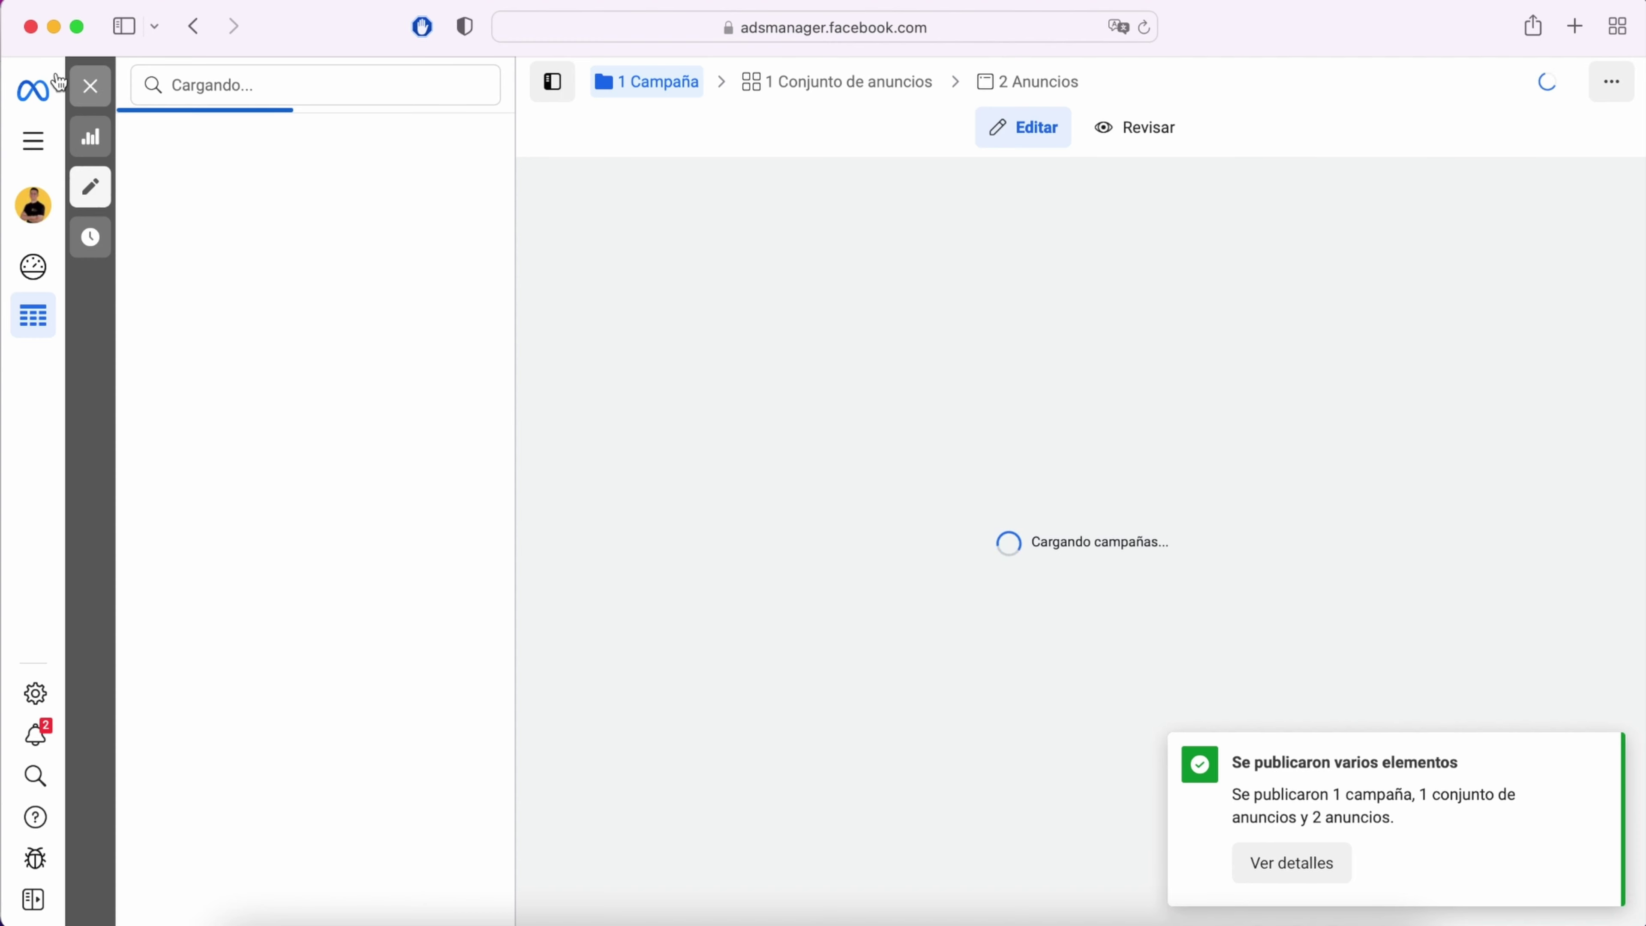
left_click(87, 97)
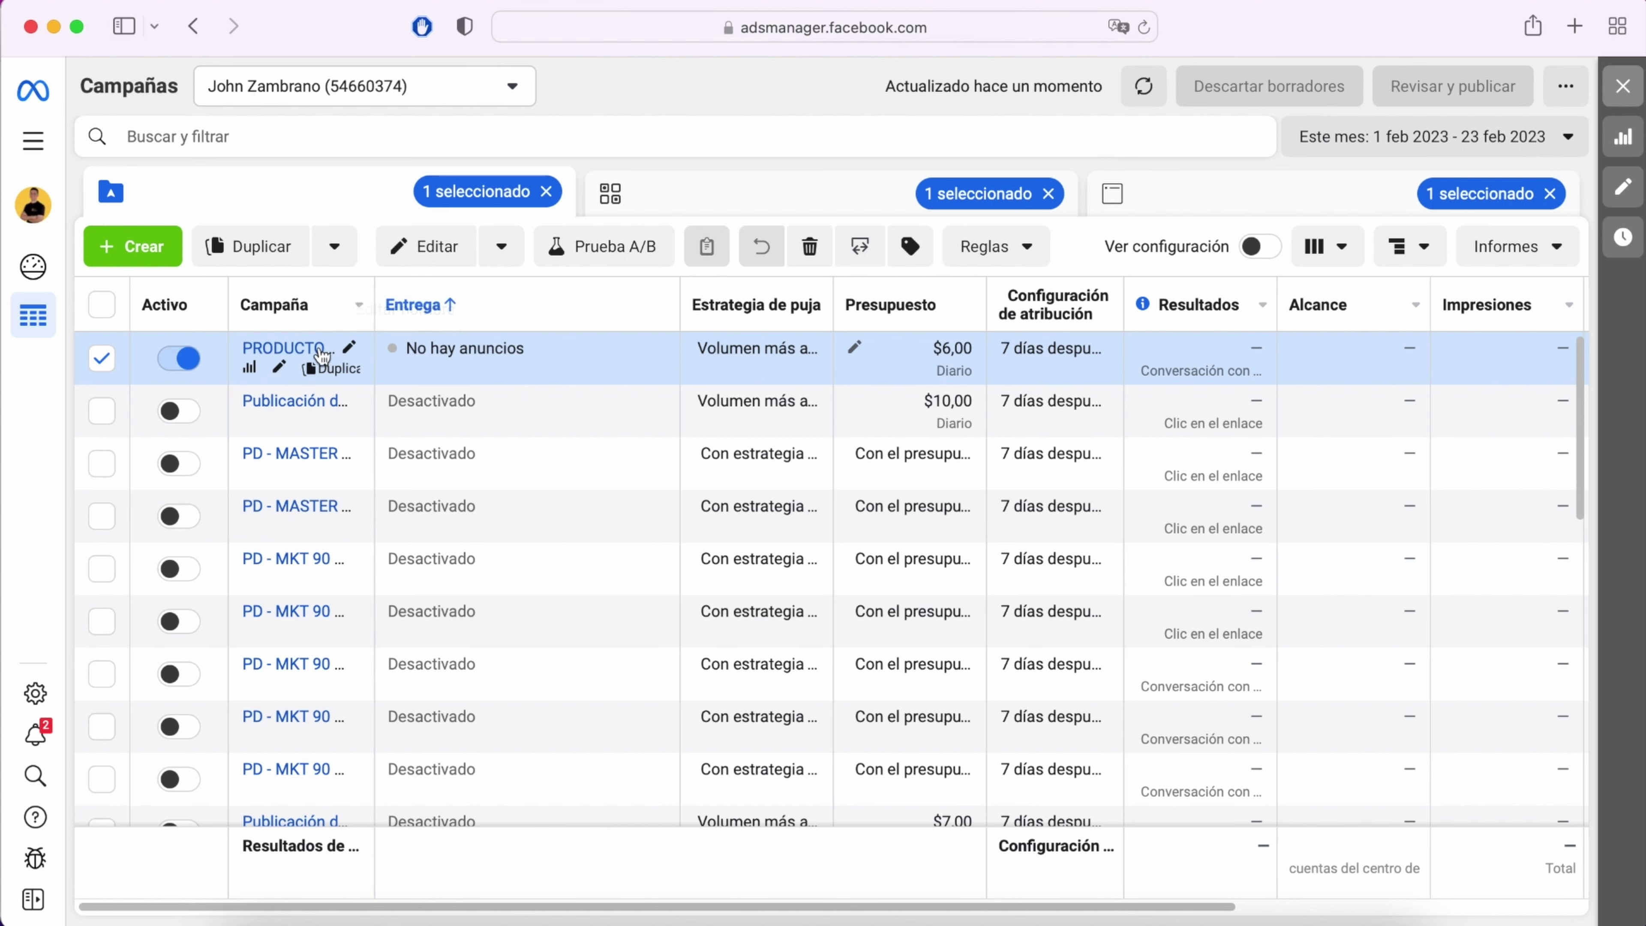
Step: Examine the published campaign's structure from the campaign level through the MUJERES 18-45 ad set to its ads
left_click(307, 355)
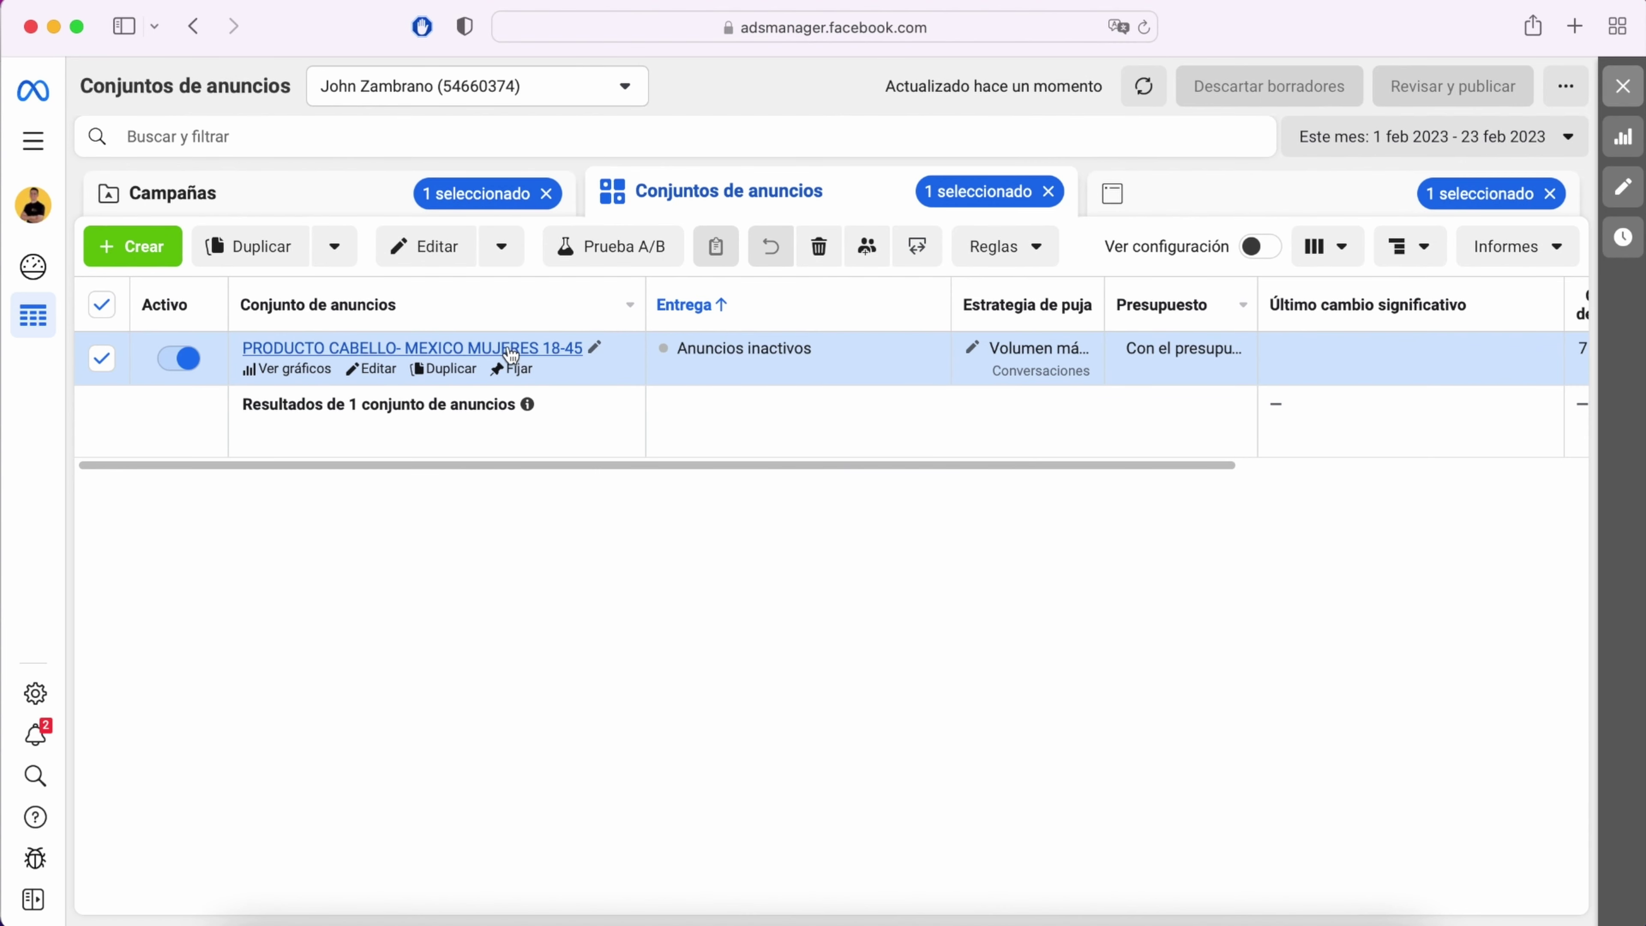
left_click(503, 350)
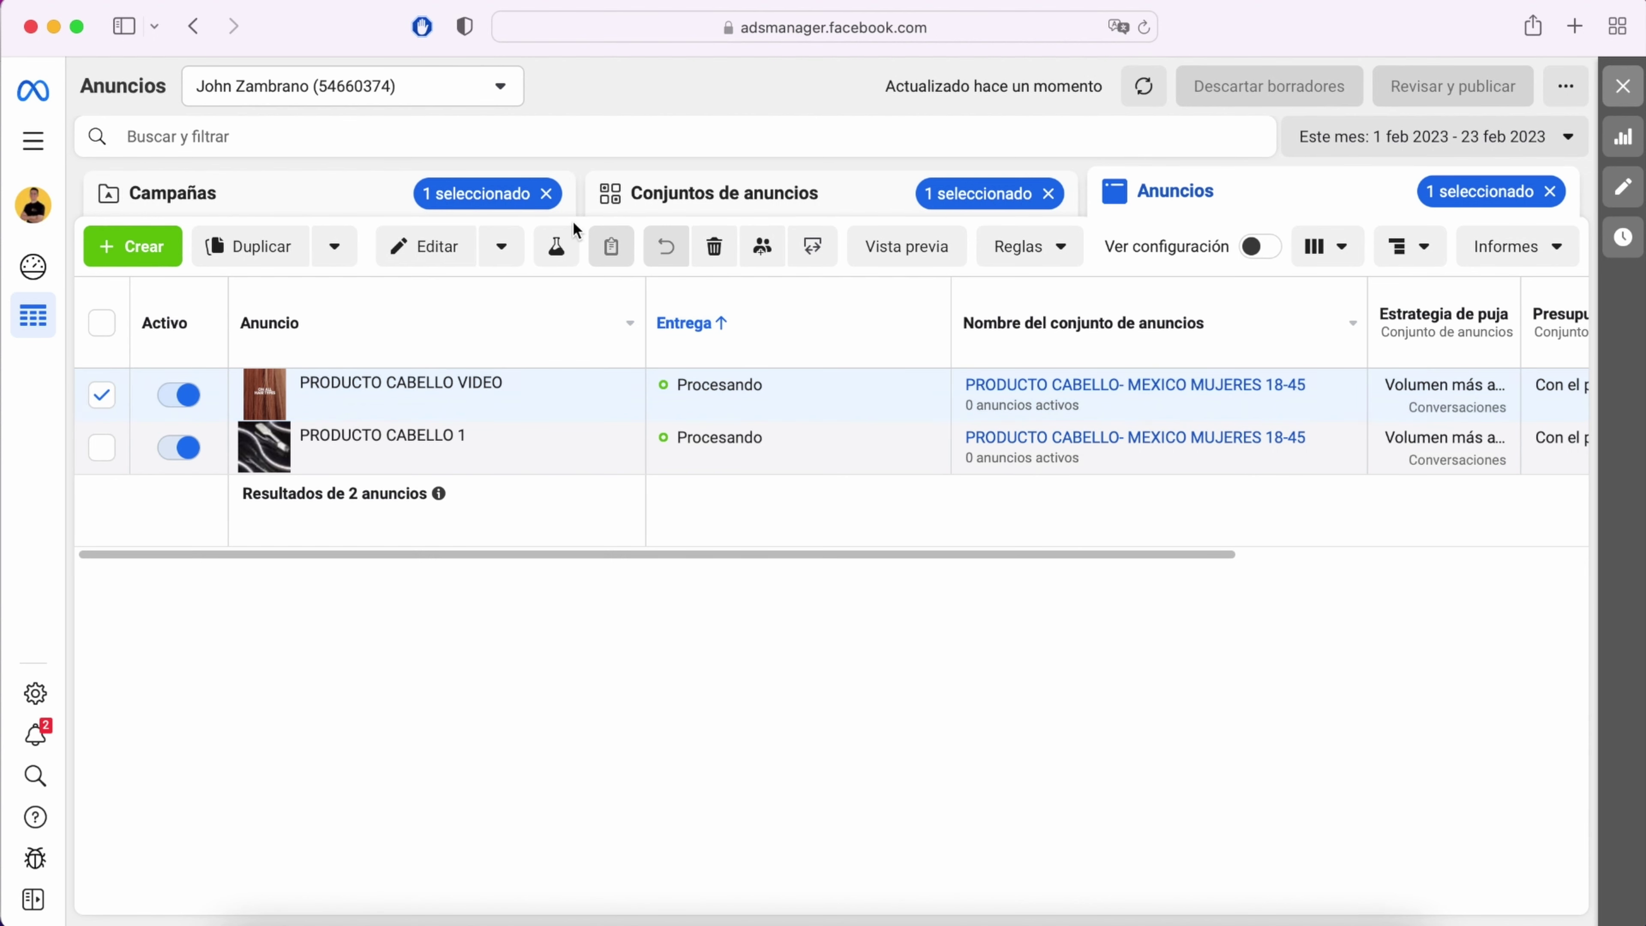
left_click(352, 191)
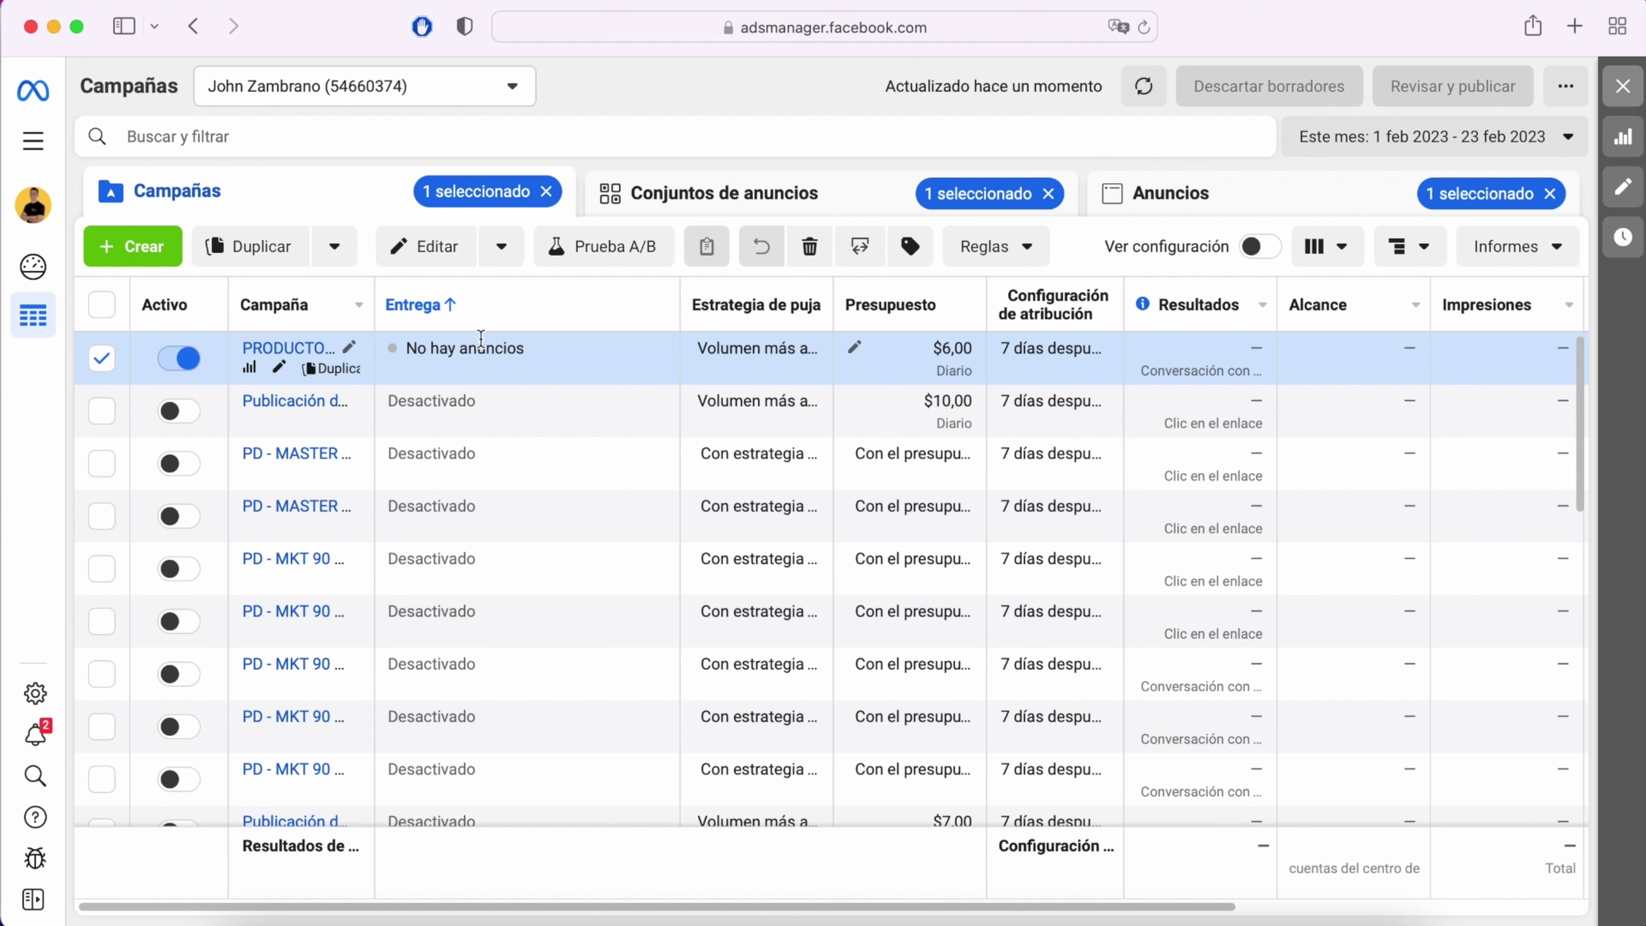
left_click(286, 353)
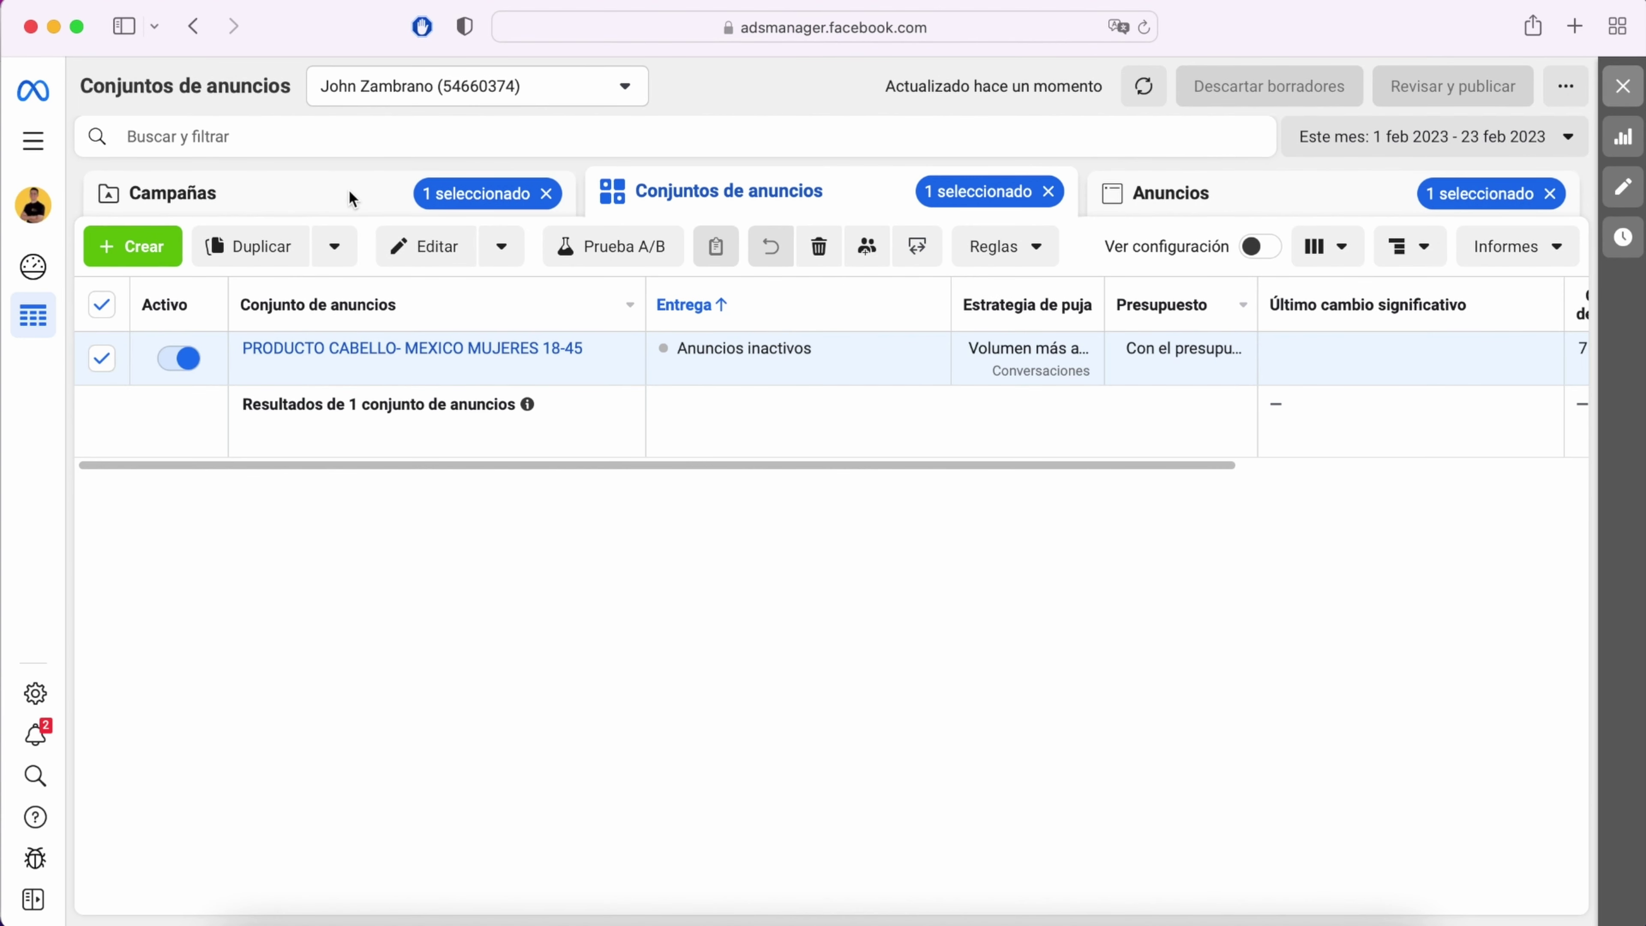
left_click(371, 207)
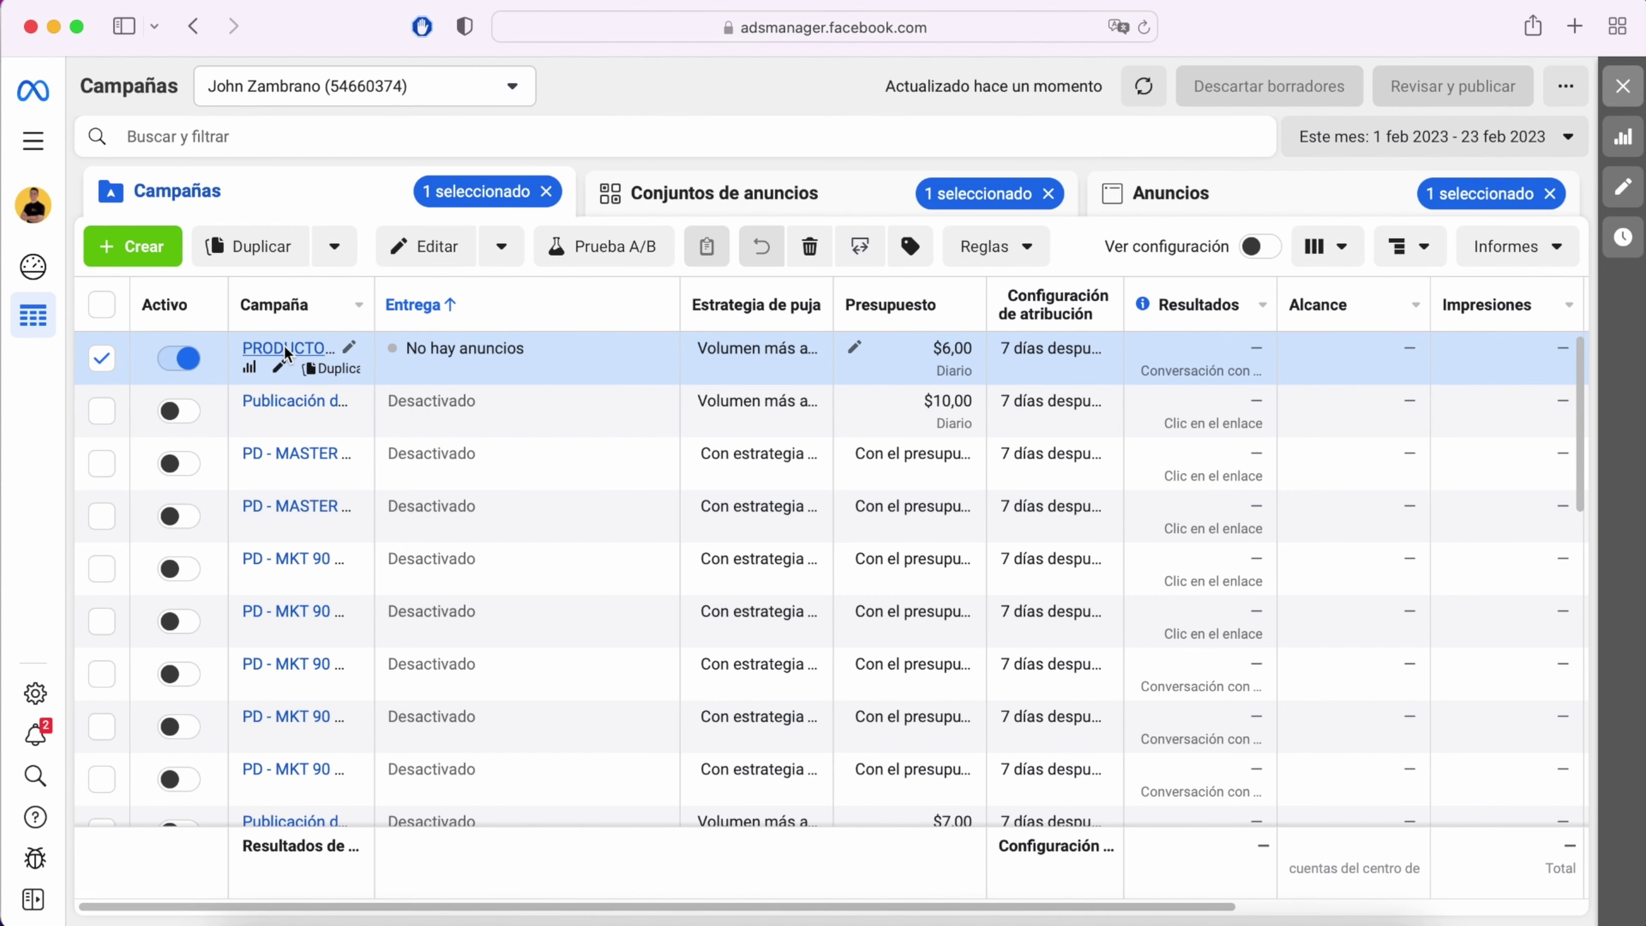
left_click(285, 350)
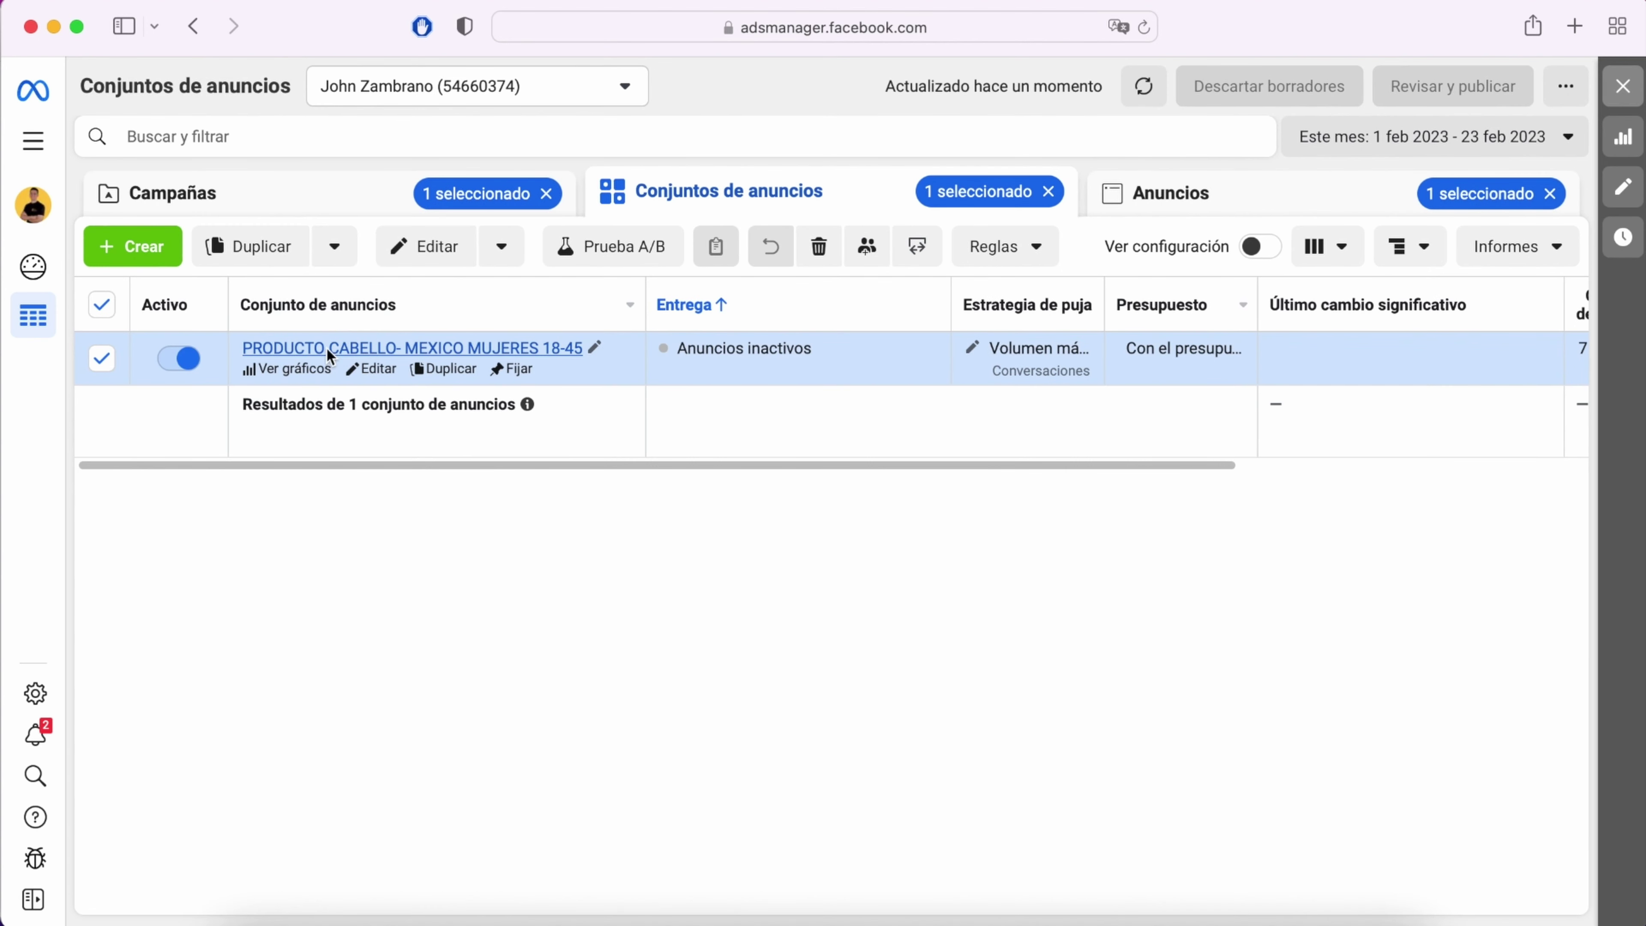
left_click(326, 348)
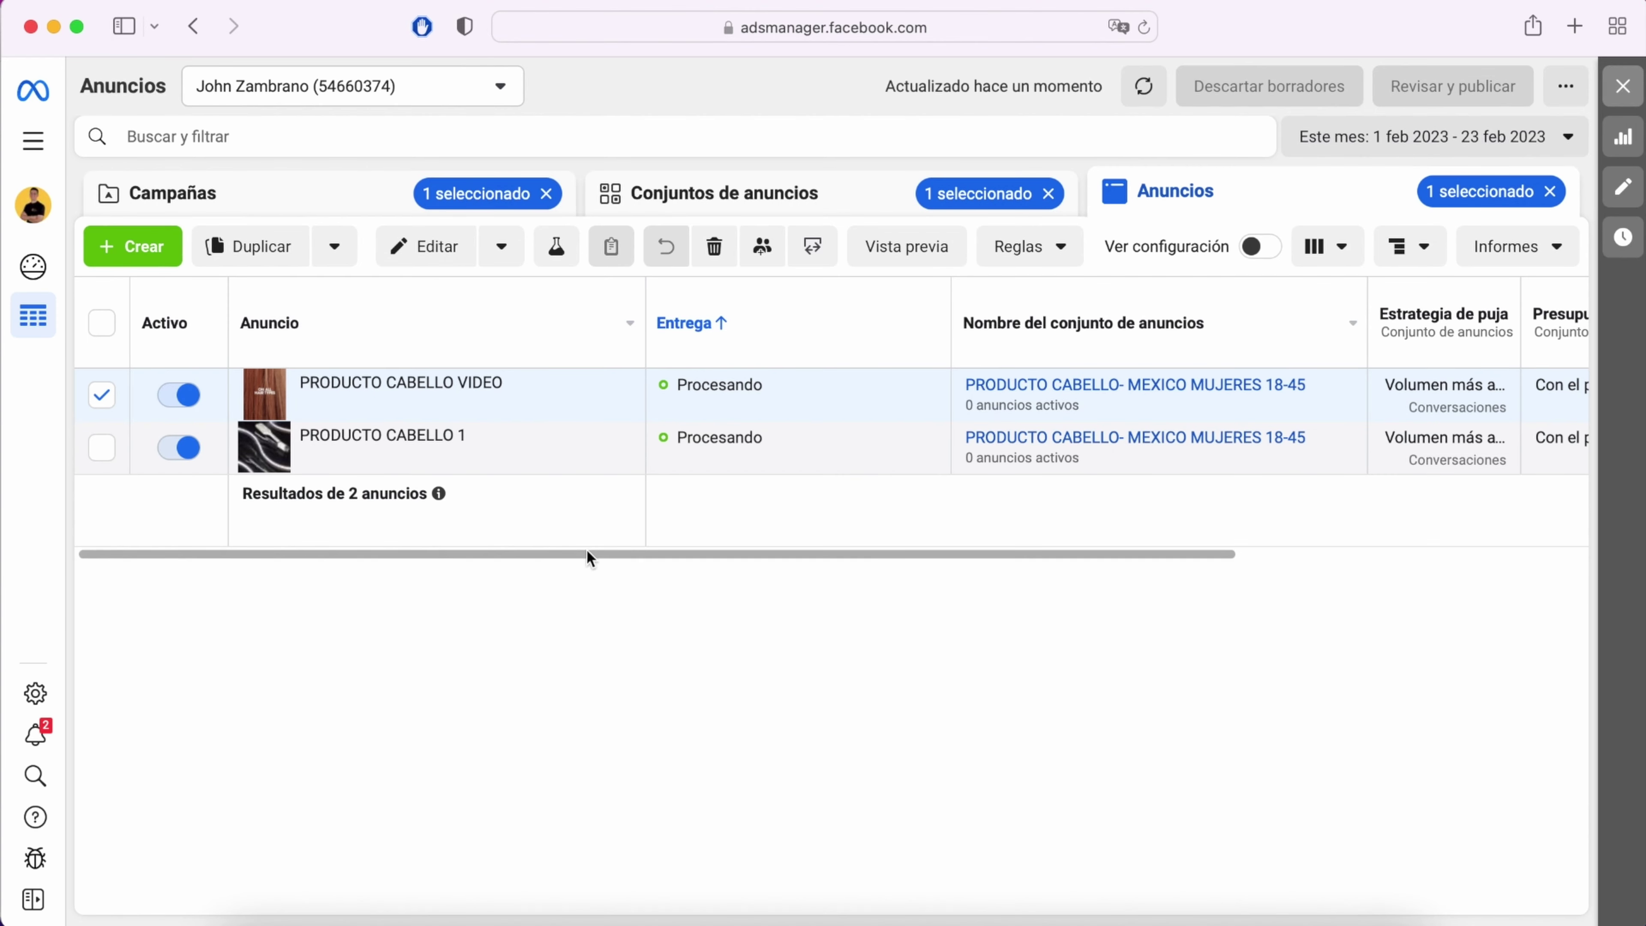
Step: Apply the saved MIS METRICAS column set to the ads table and look over its metrics
left_click(650, 553)
left_click_drag(650, 553, 1093, 539)
left_click(1325, 247)
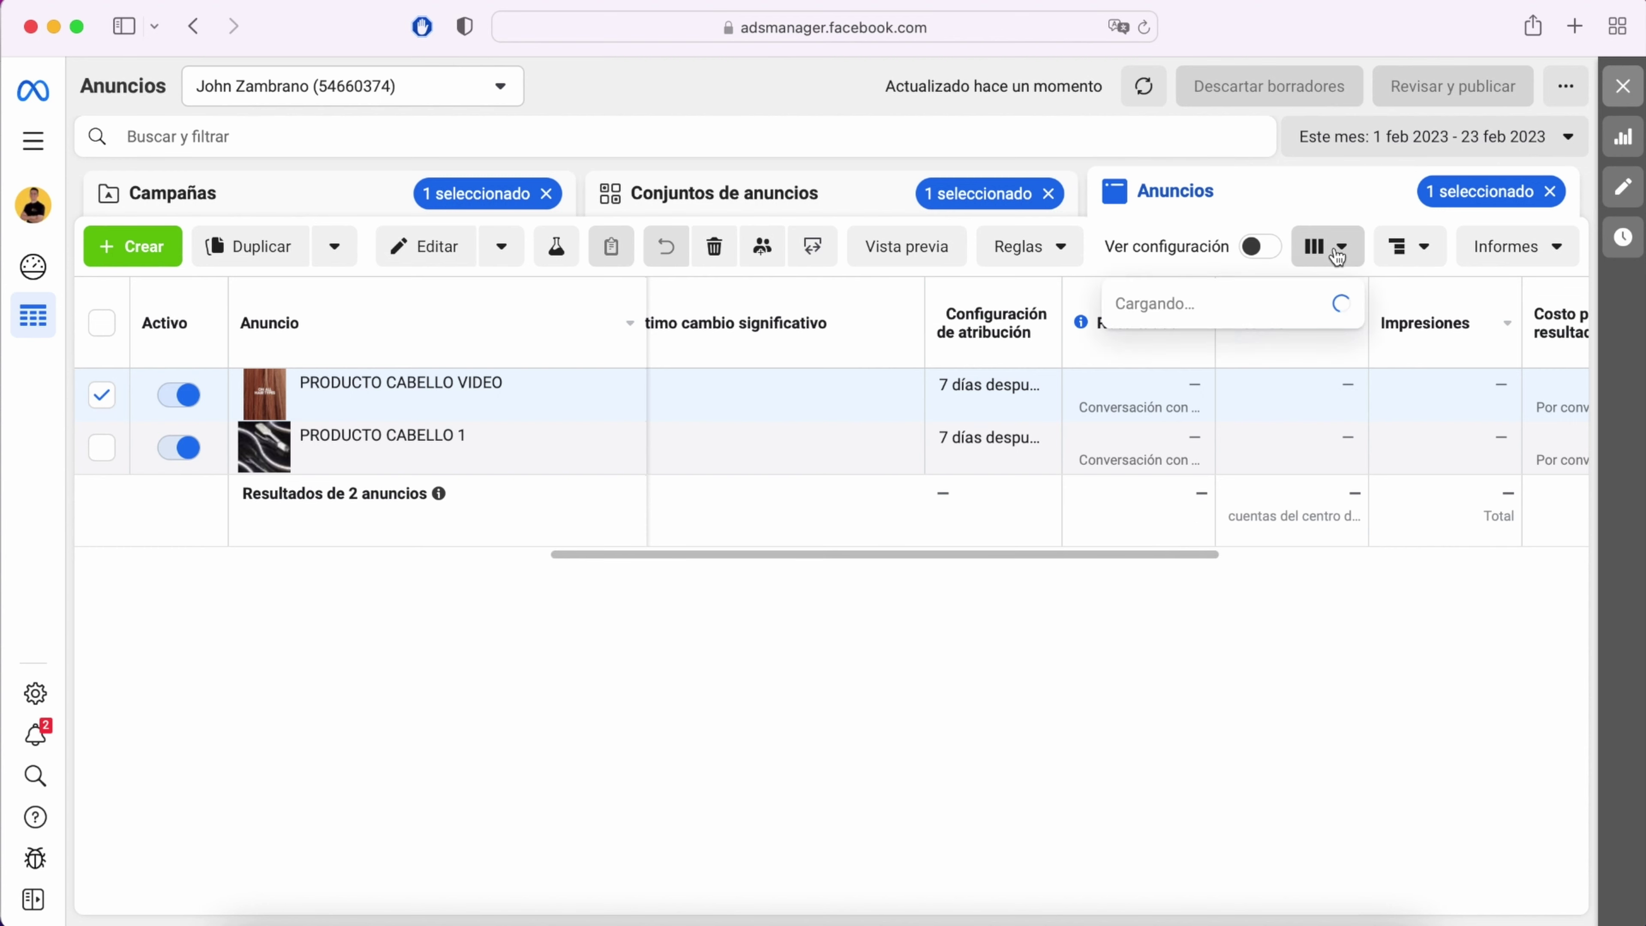
scroll(1160, 788, "down", 1)
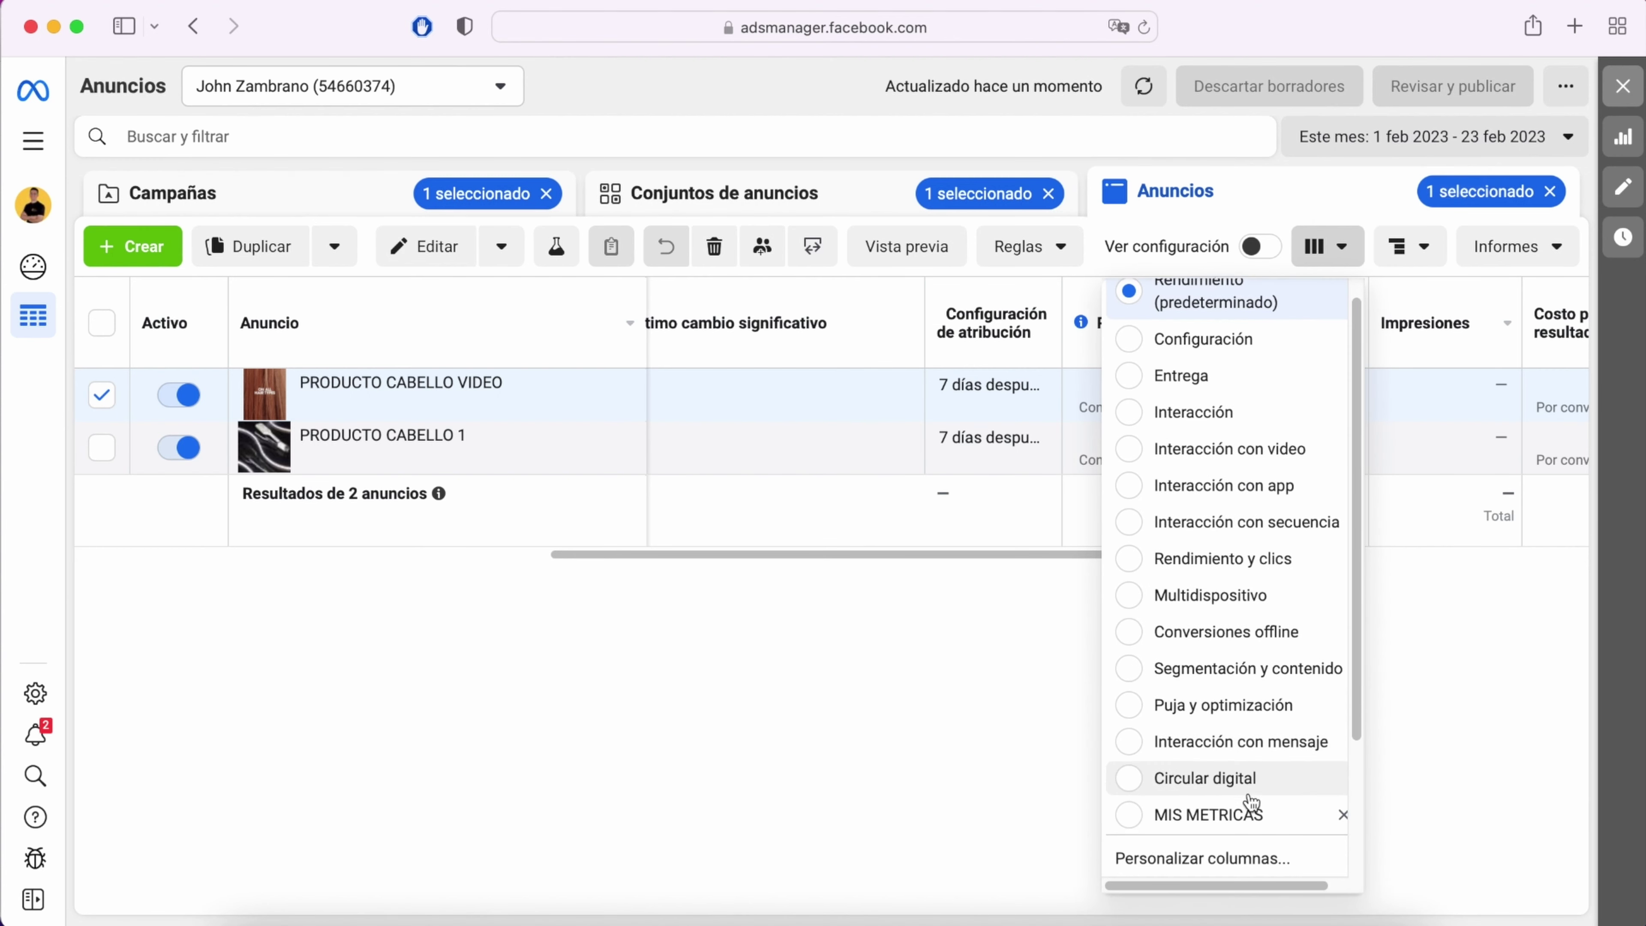
left_click(1197, 816)
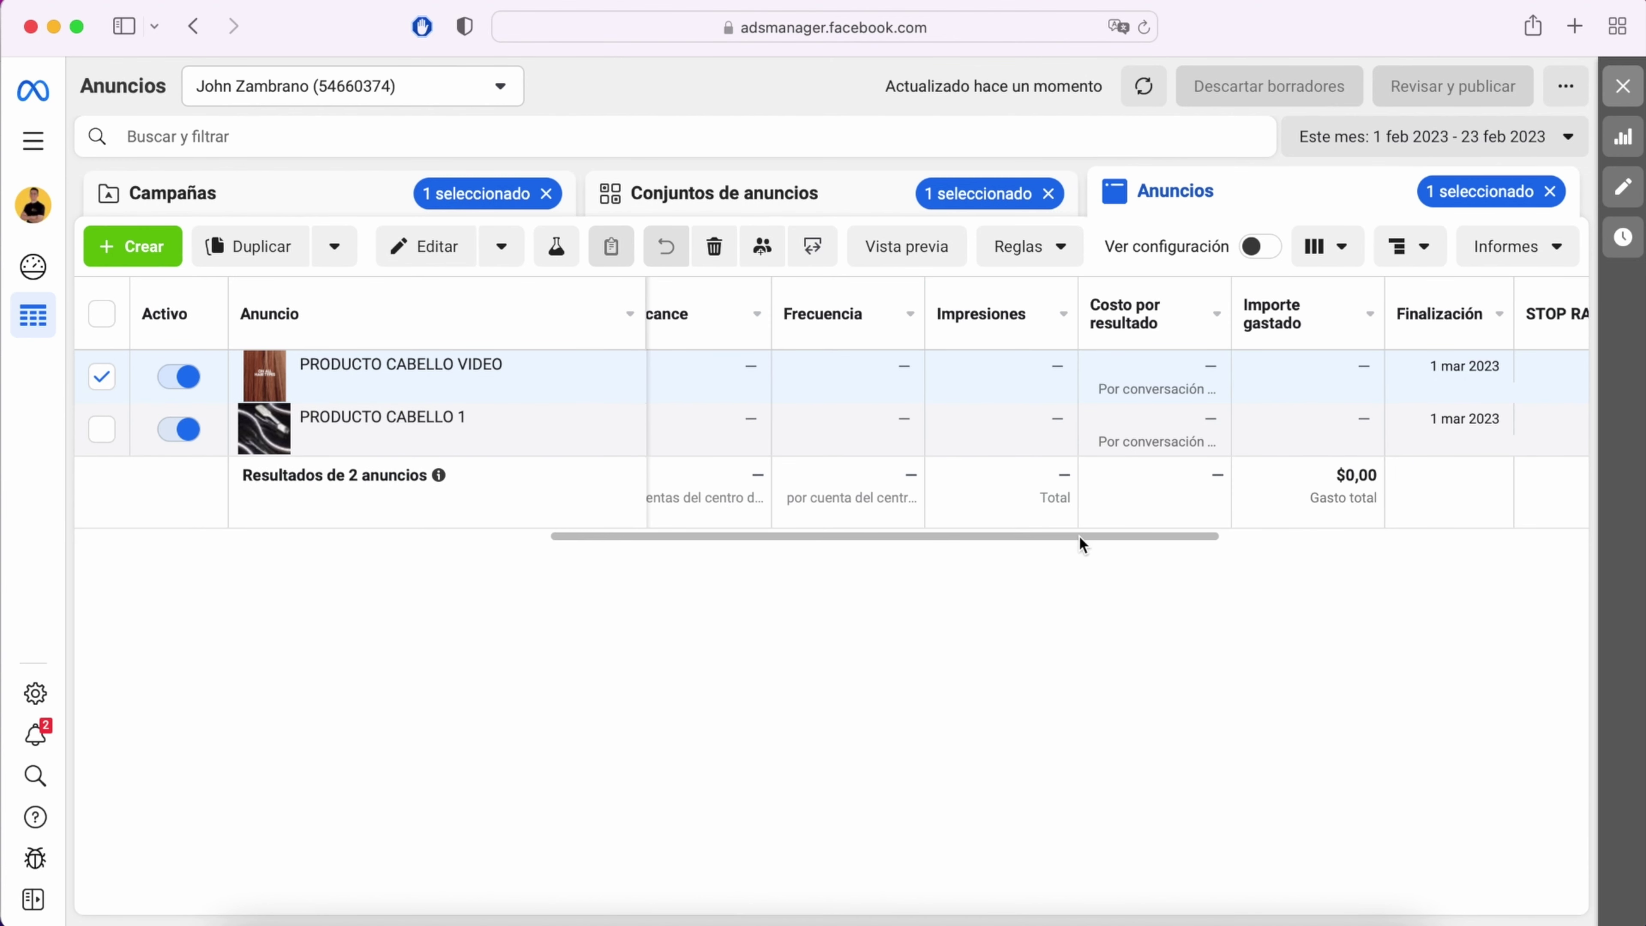
scroll(998, 397, "left", 10)
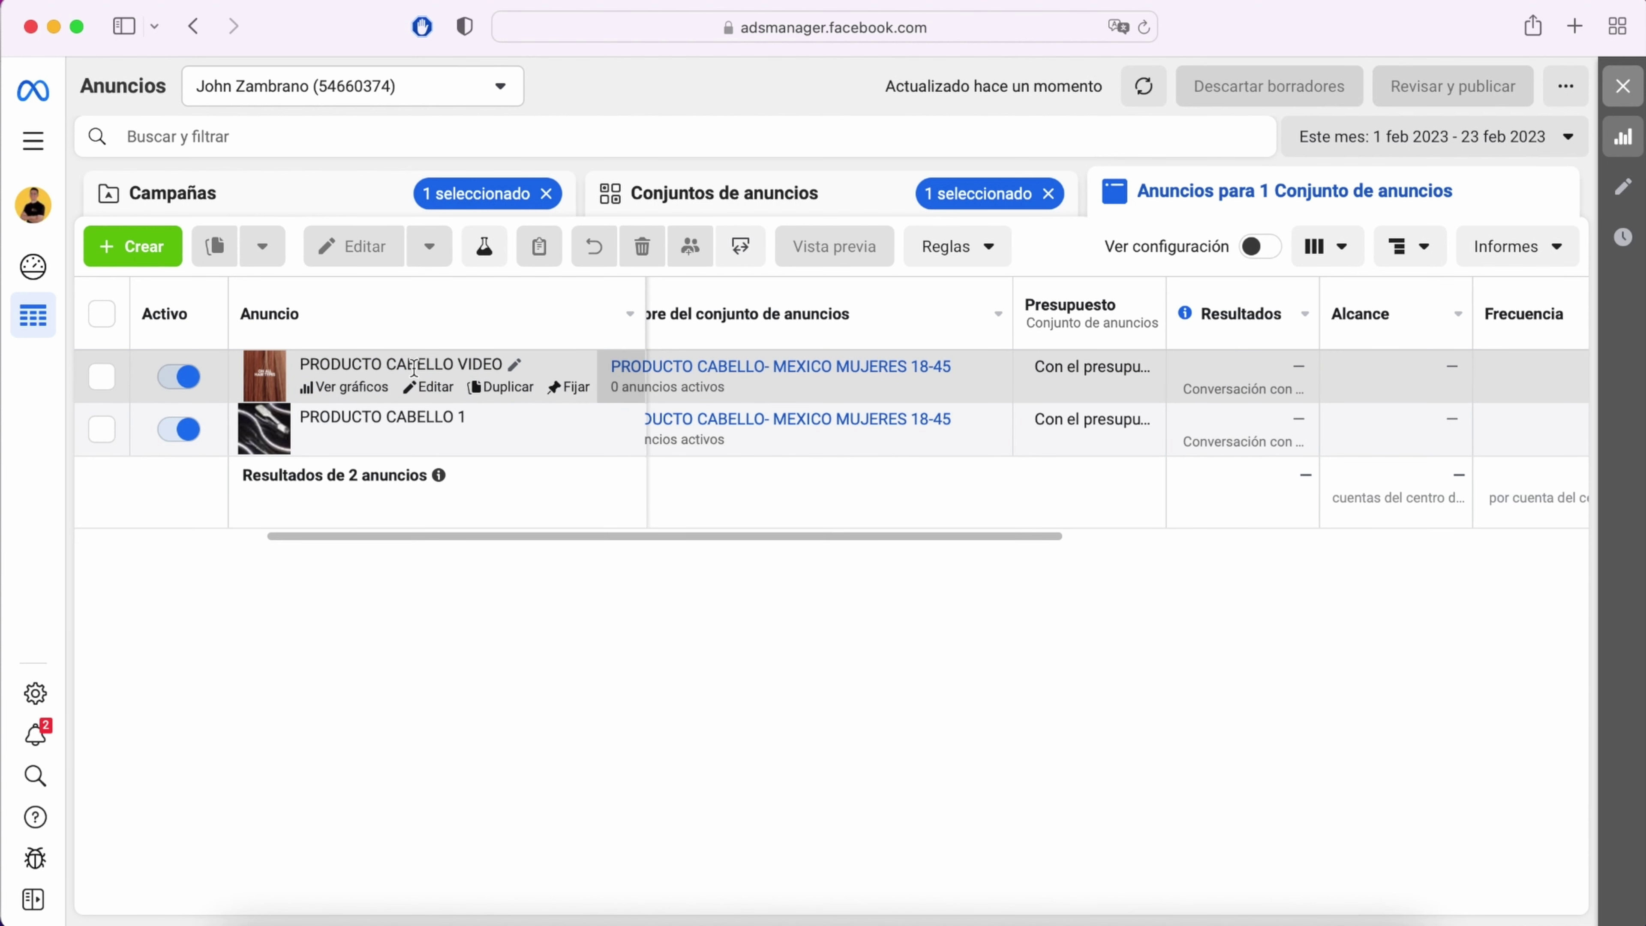
Step: Switch the PRODUCTO CABELLO 1 ad off and back on, and compare both ads' results and cost-per-result columns
left_click(184, 429)
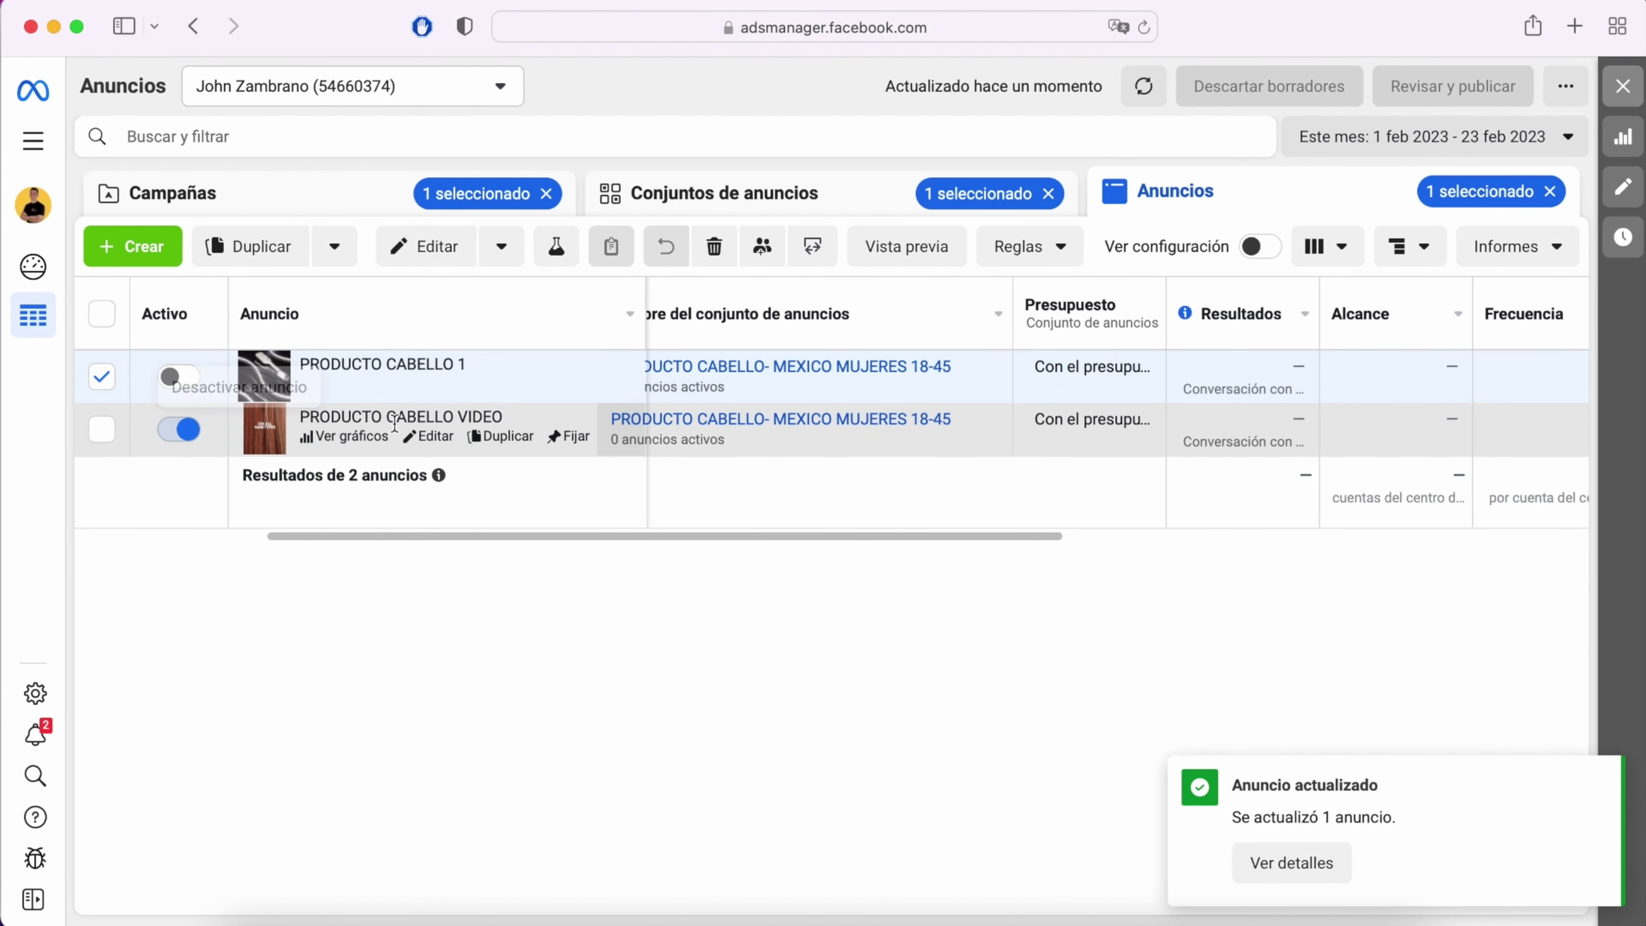
left_click(176, 379)
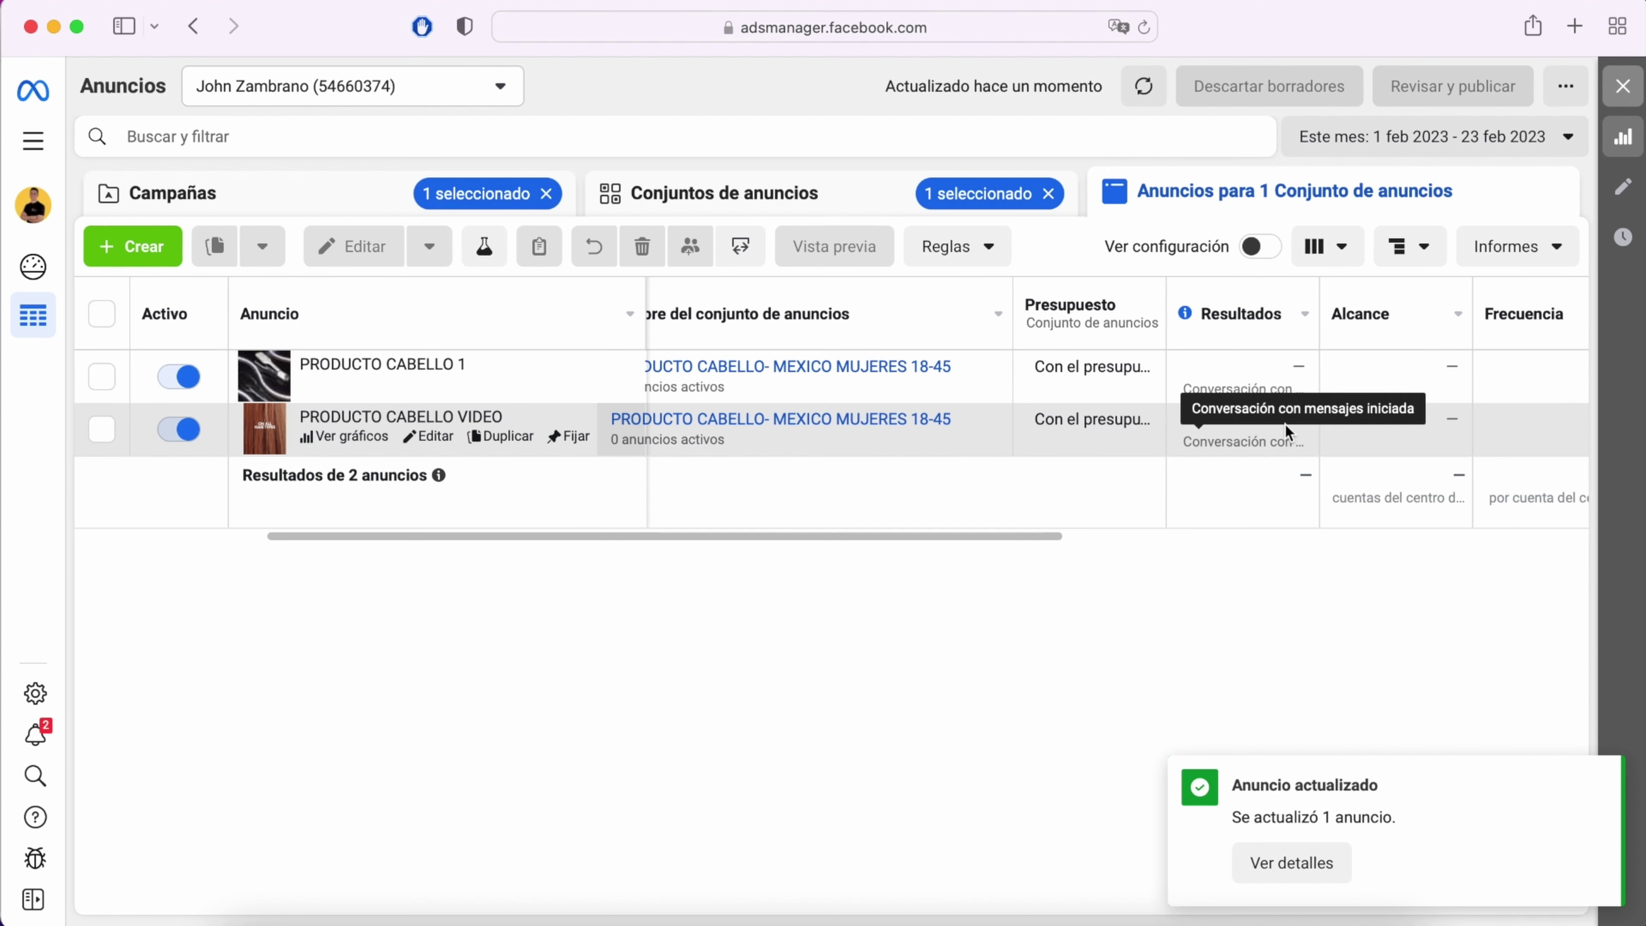
left_click_drag(1032, 533, 1361, 527)
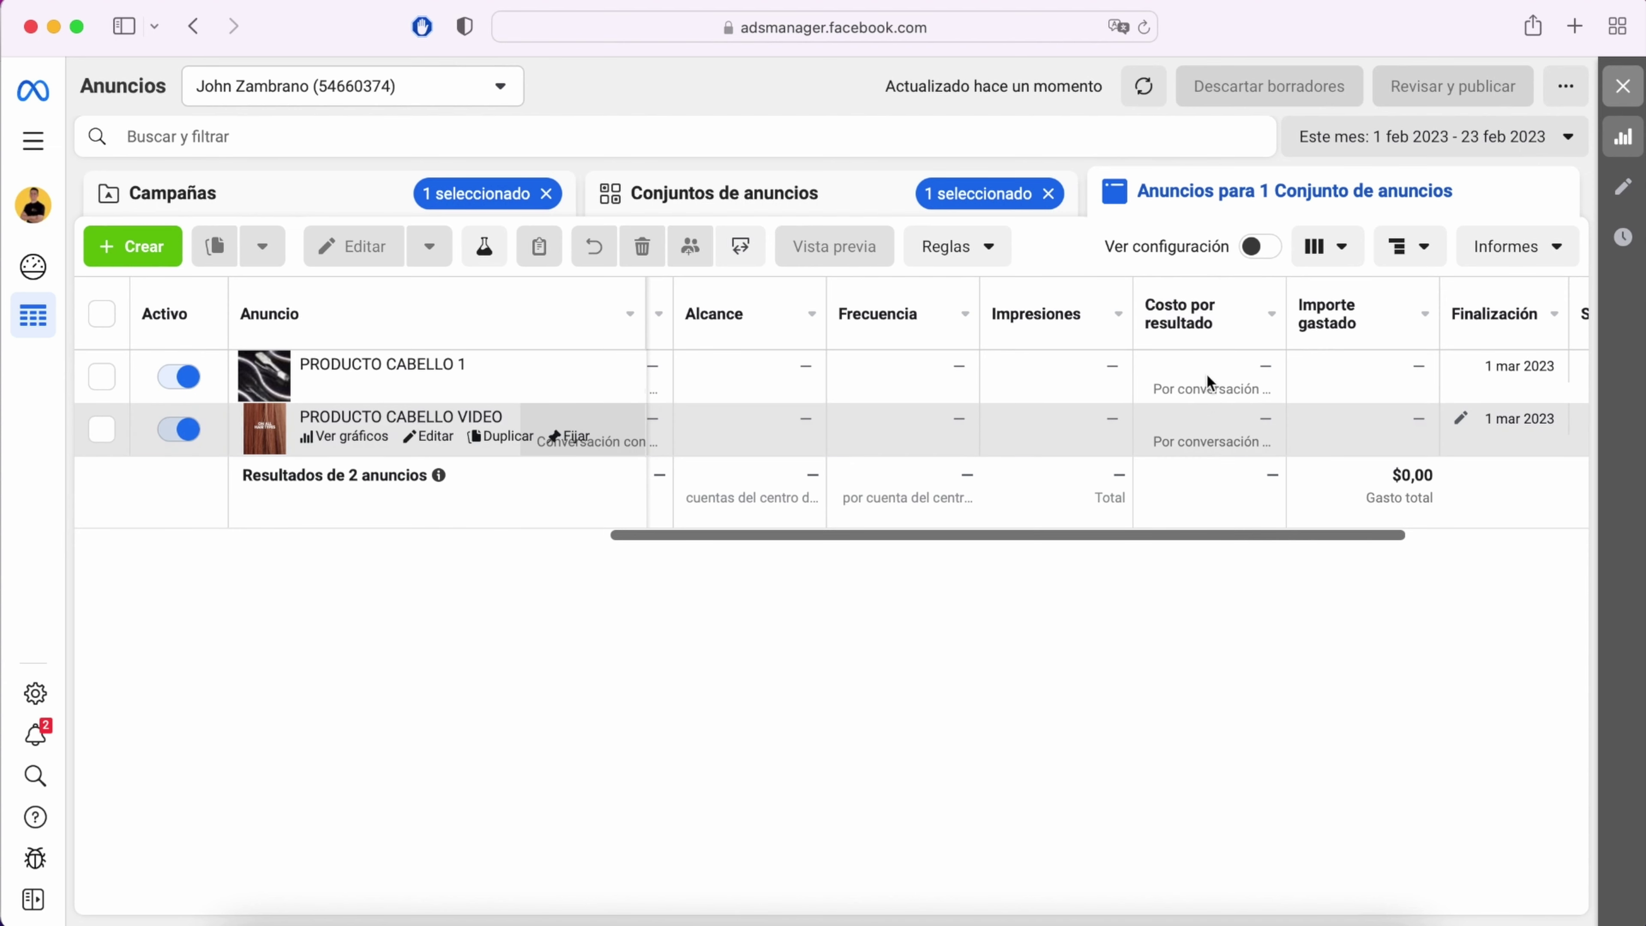
left_click_drag(1208, 533, 838, 558)
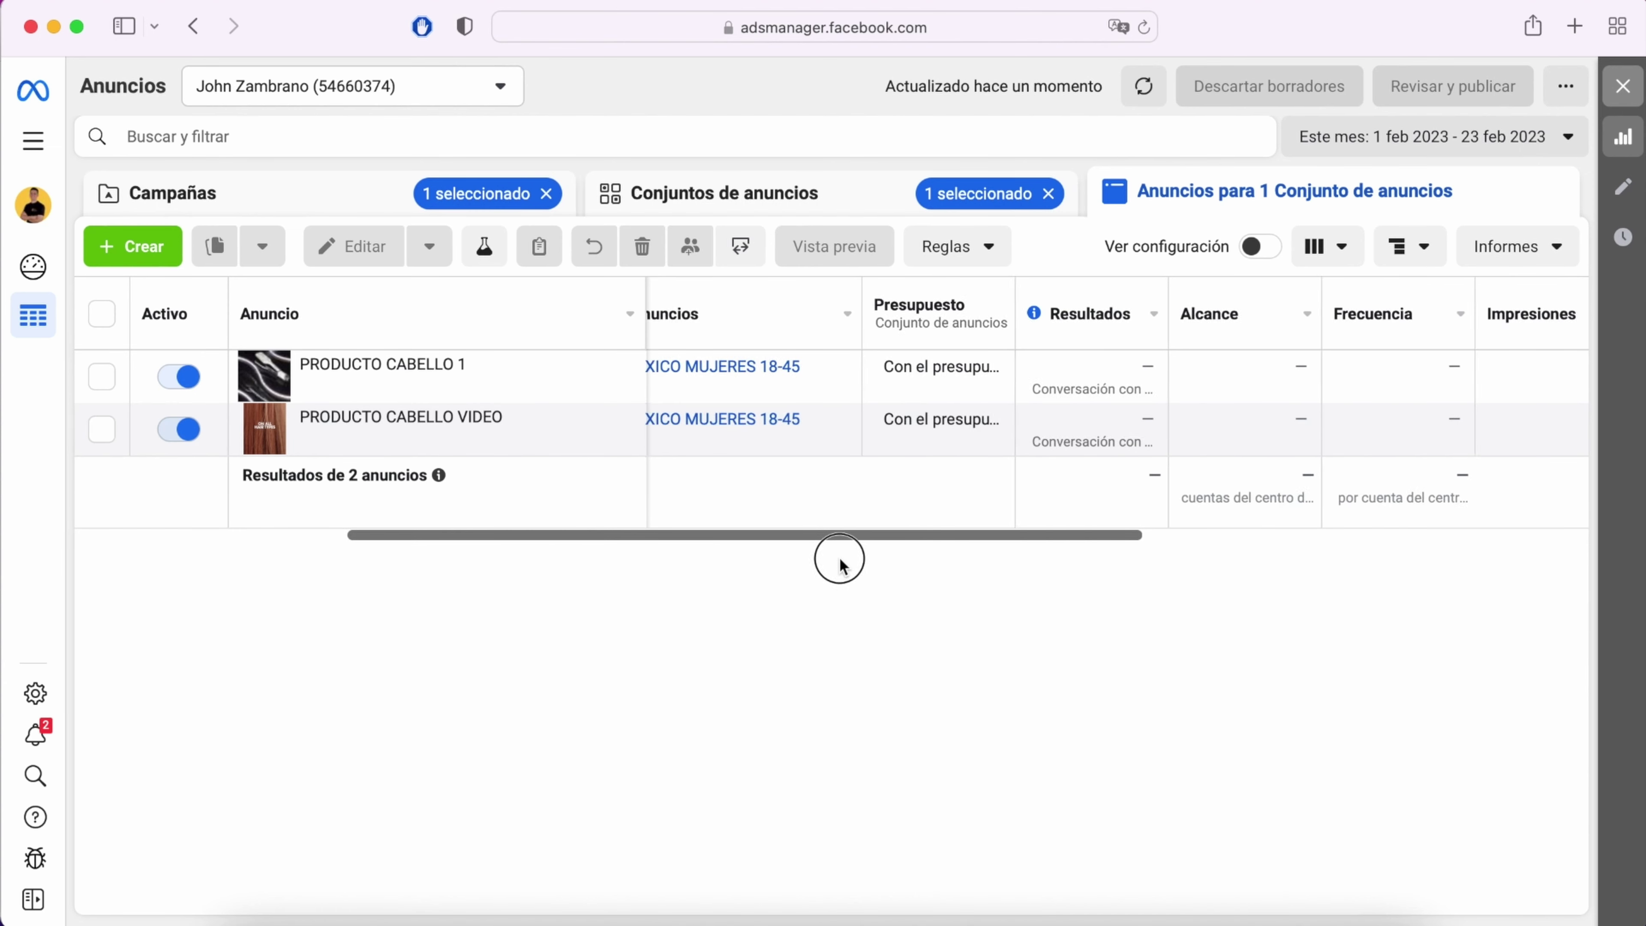